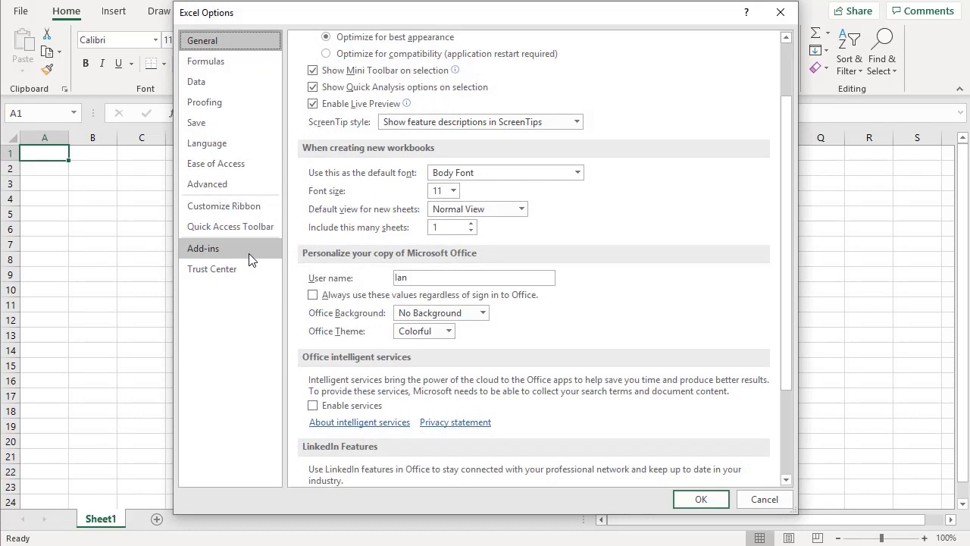
- Open the COM add-ins manager from the Excel options and have Microsoft Power Pivot for Excel enabled
click(250, 254)
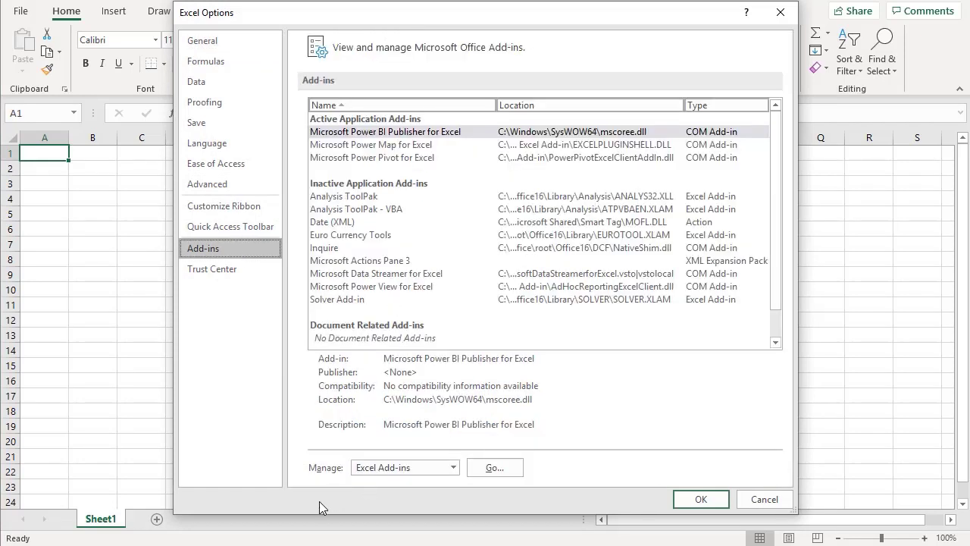
click(382, 469)
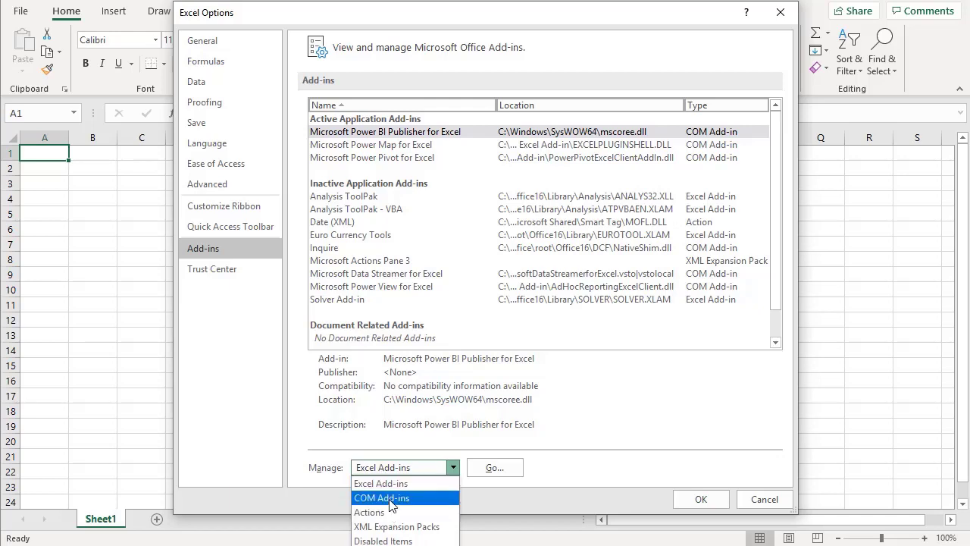
click(392, 498)
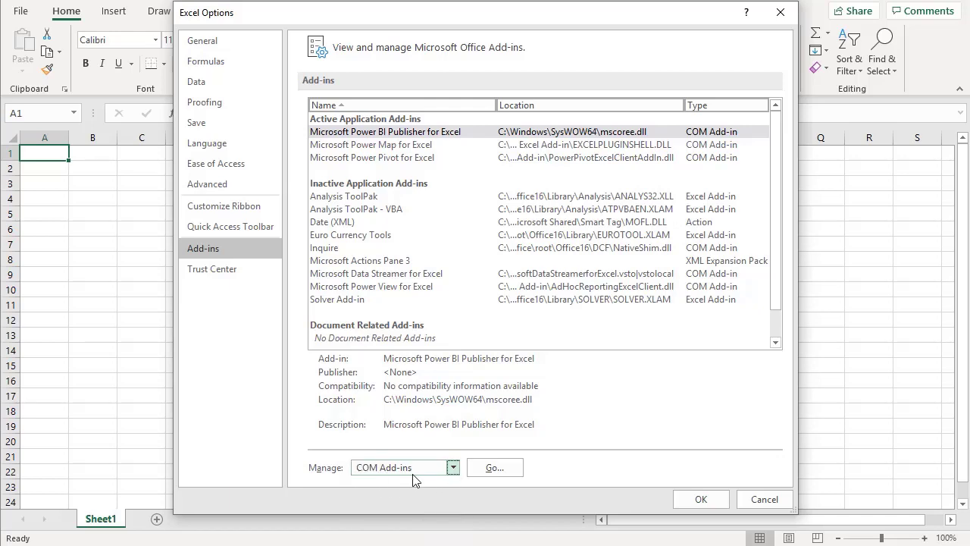
click(495, 467)
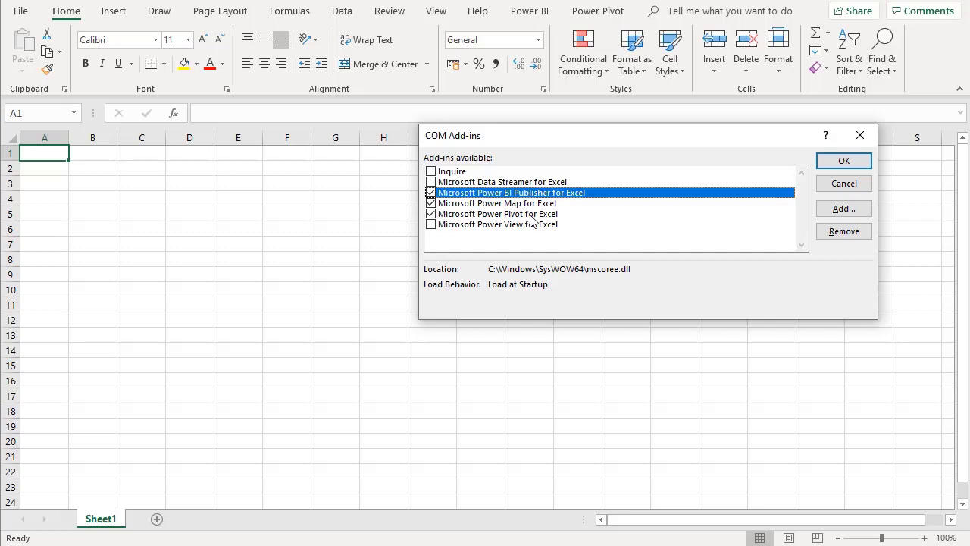
click(430, 215)
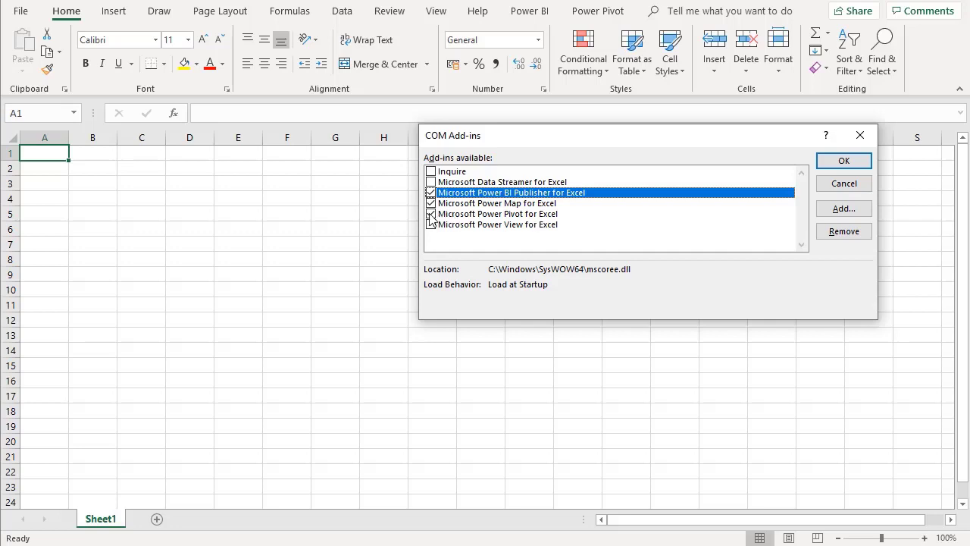
click(844, 161)
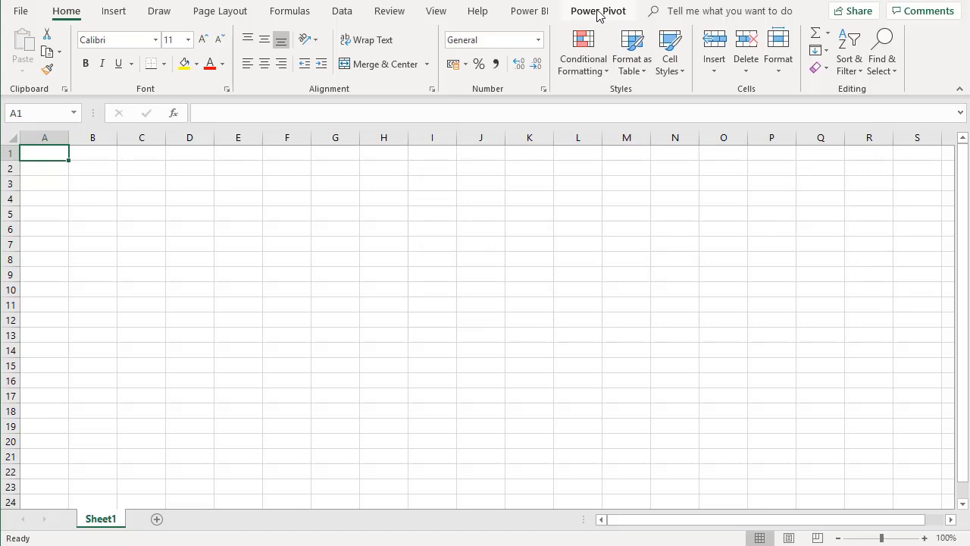
- Open the Power Pivot window to manage the workbook's data model
click(599, 12)
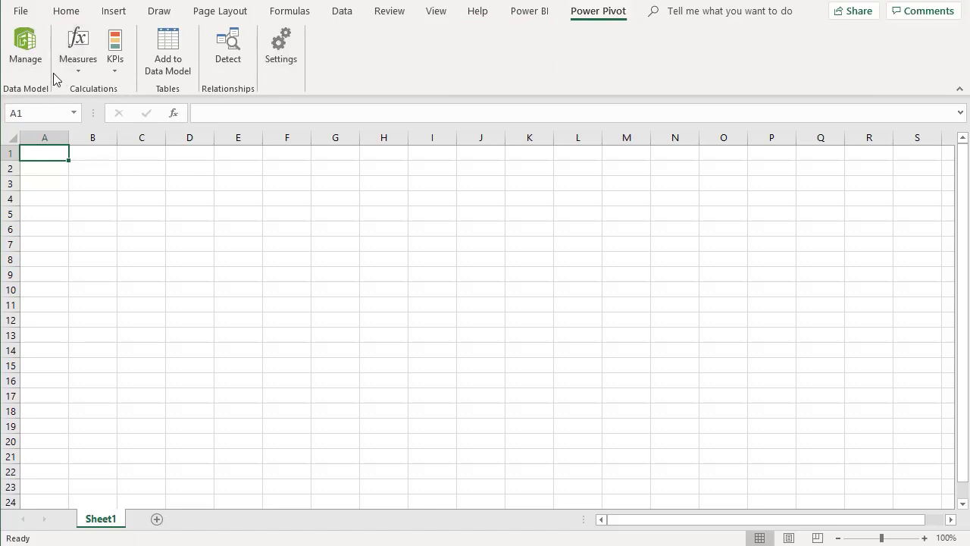
click(25, 60)
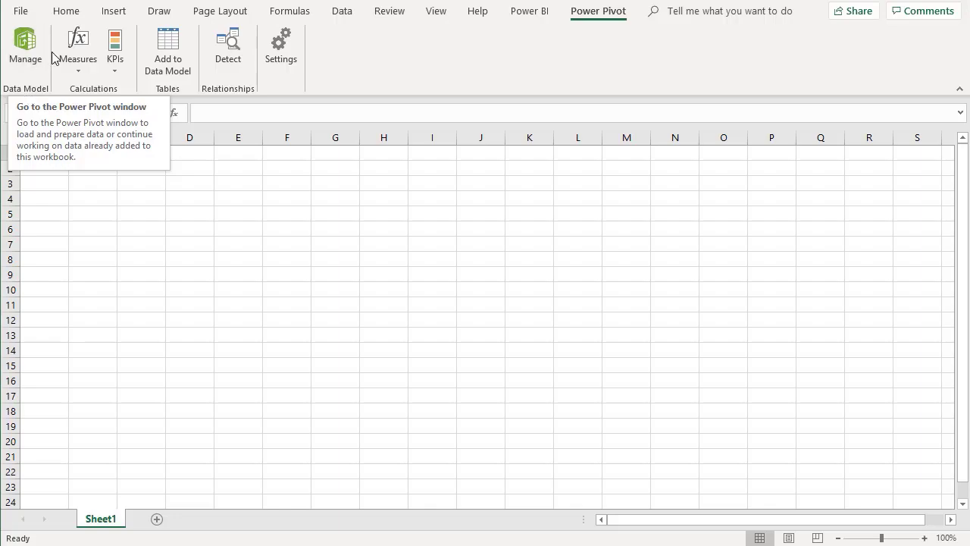
click(32, 60)
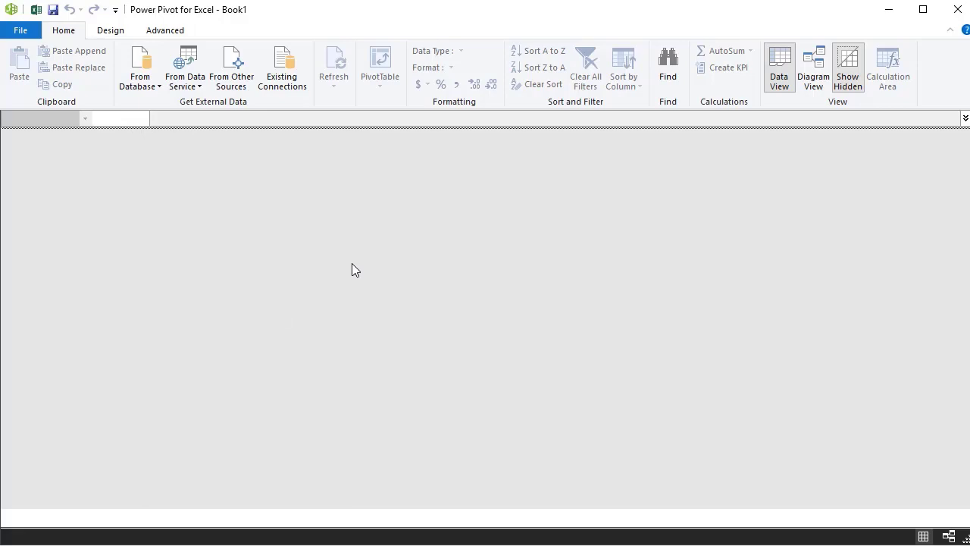
- Start a table import from other sources and choose Excel File as the data source type
click(241, 91)
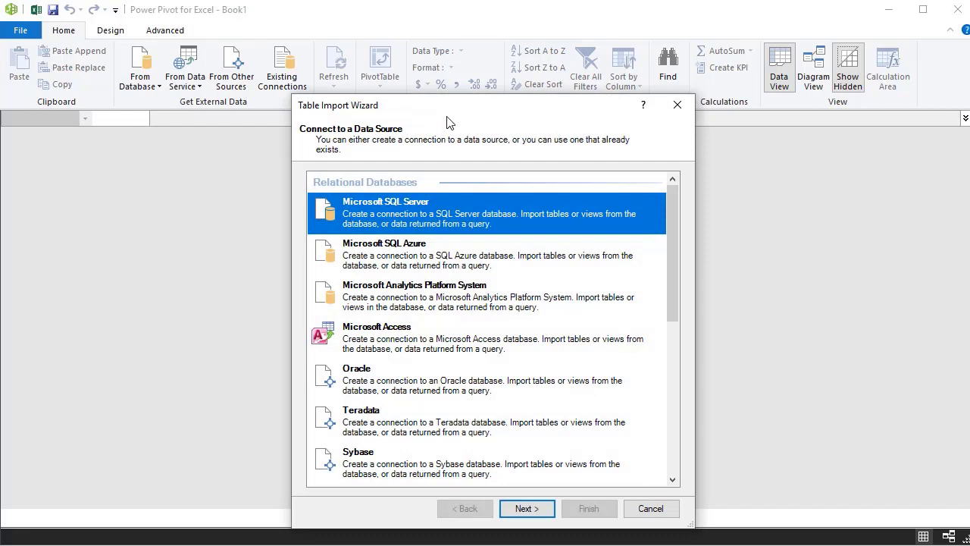
drag(440, 73, 452, 41)
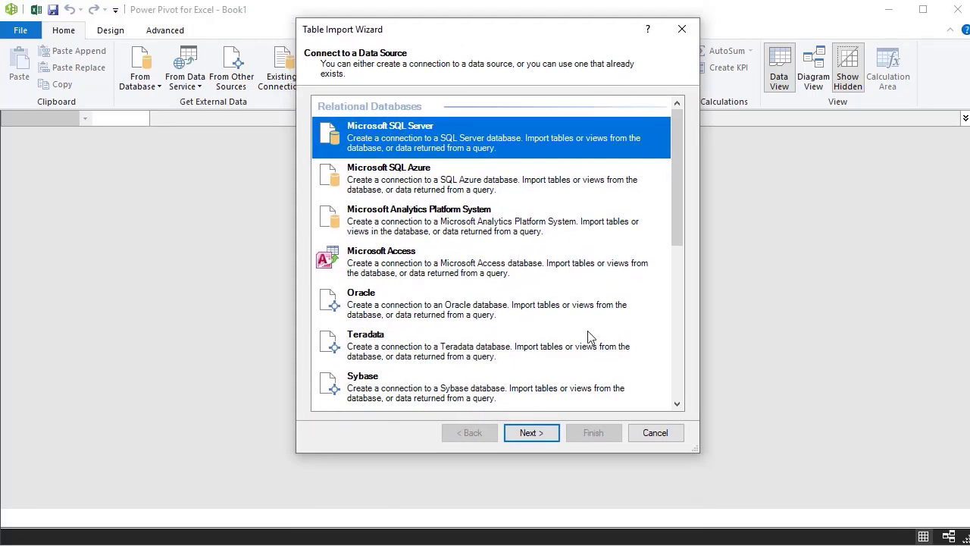
drag(676, 230, 659, 410)
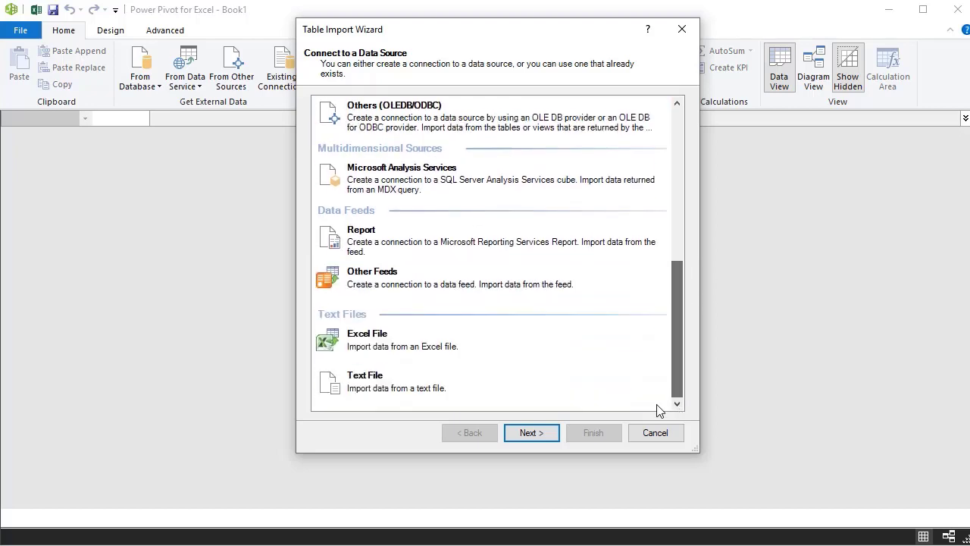
click(436, 347)
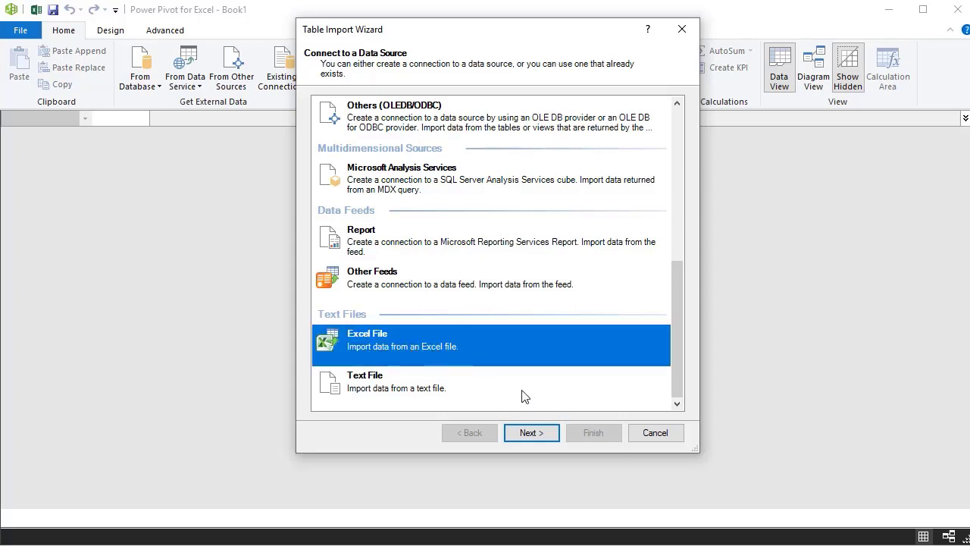
click(531, 433)
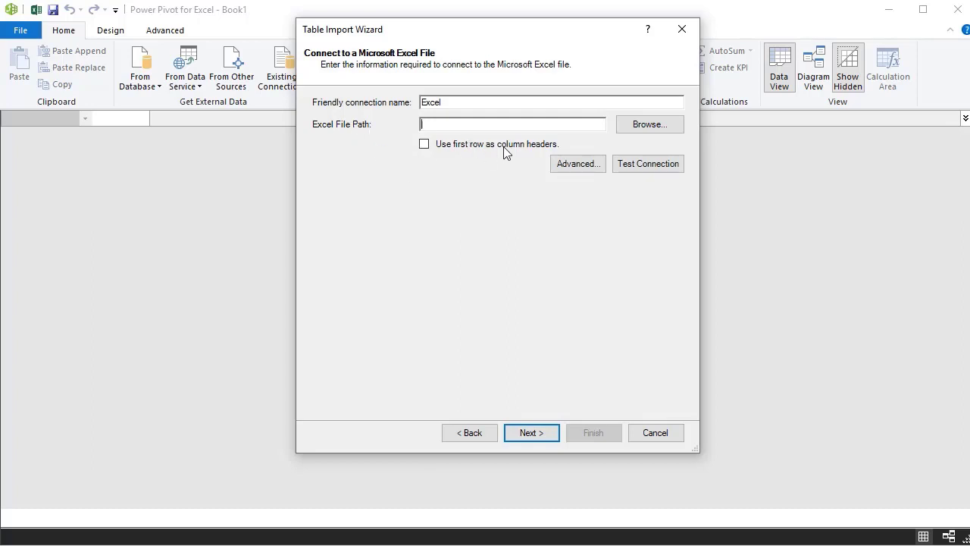
- Connect to the TrainingSample2 workbook in Downloads, using its first row as column headers
click(426, 148)
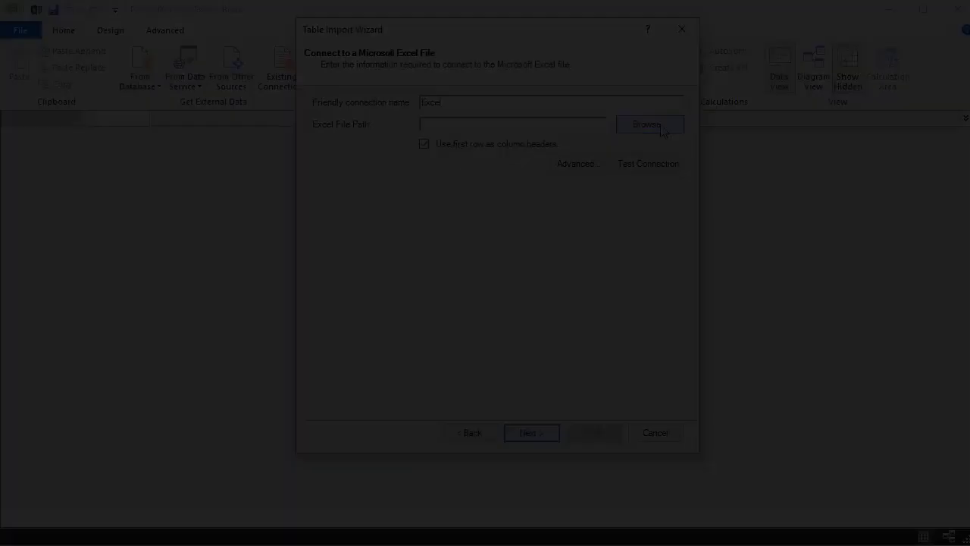
click(660, 126)
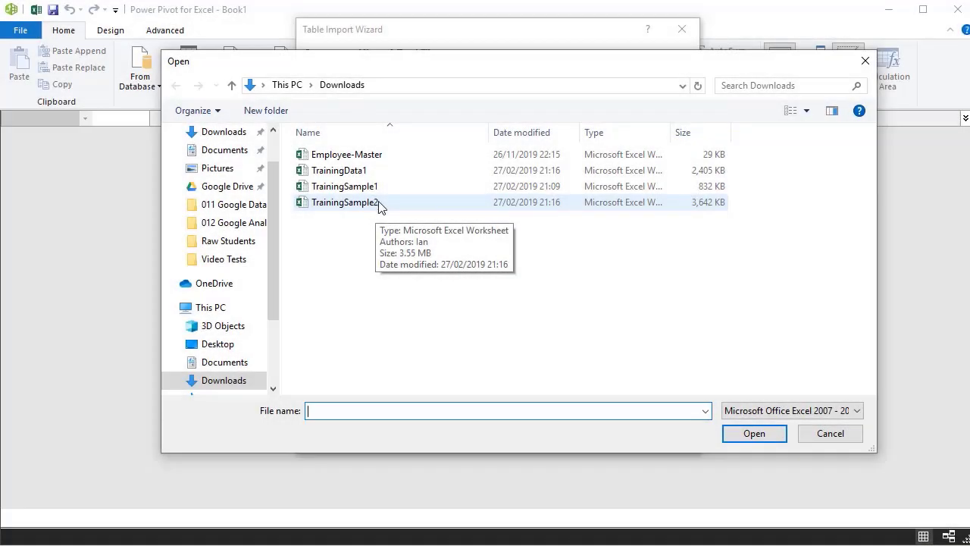
click(379, 203)
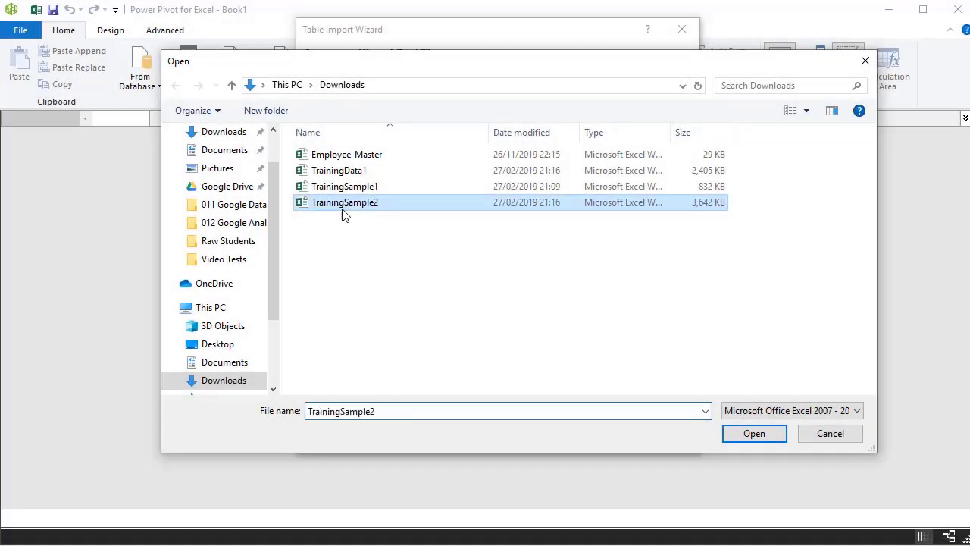
click(754, 434)
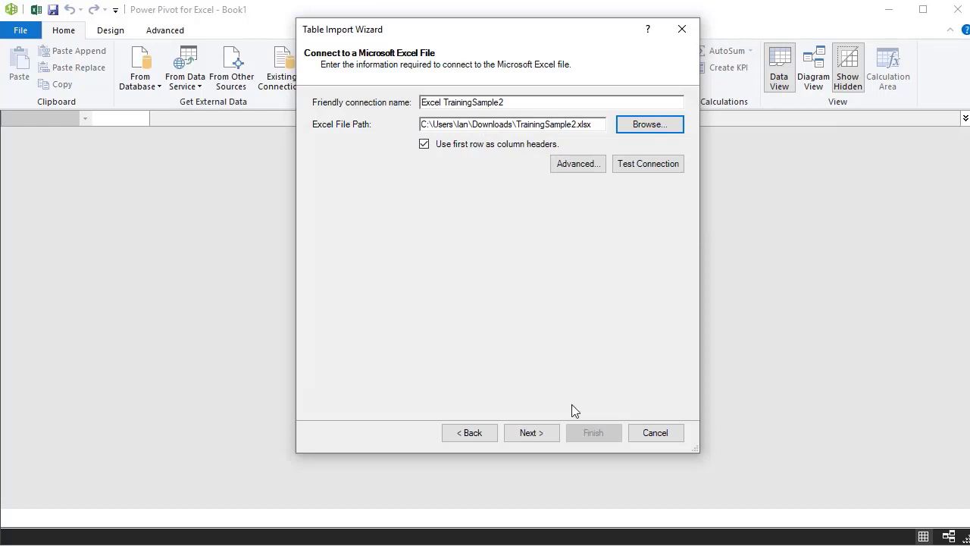
click(537, 432)
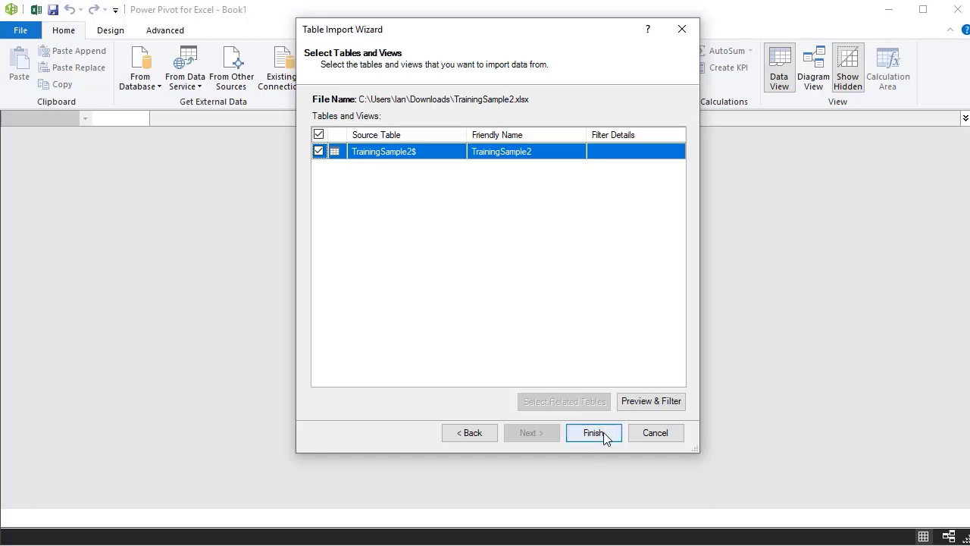
- Preview the TrainingSample2$ source table and try filtering its Business Segment column to Bikes only
click(651, 404)
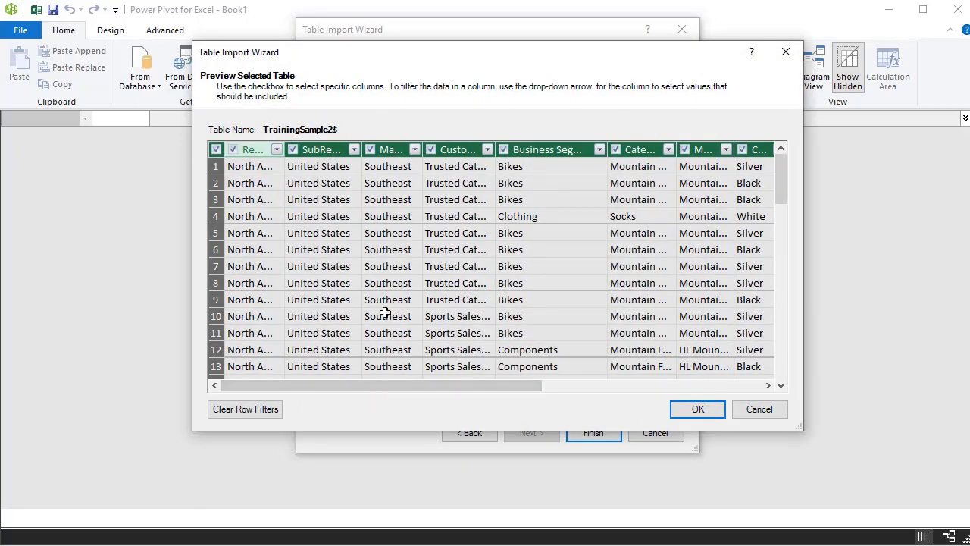
drag(501, 385, 417, 385)
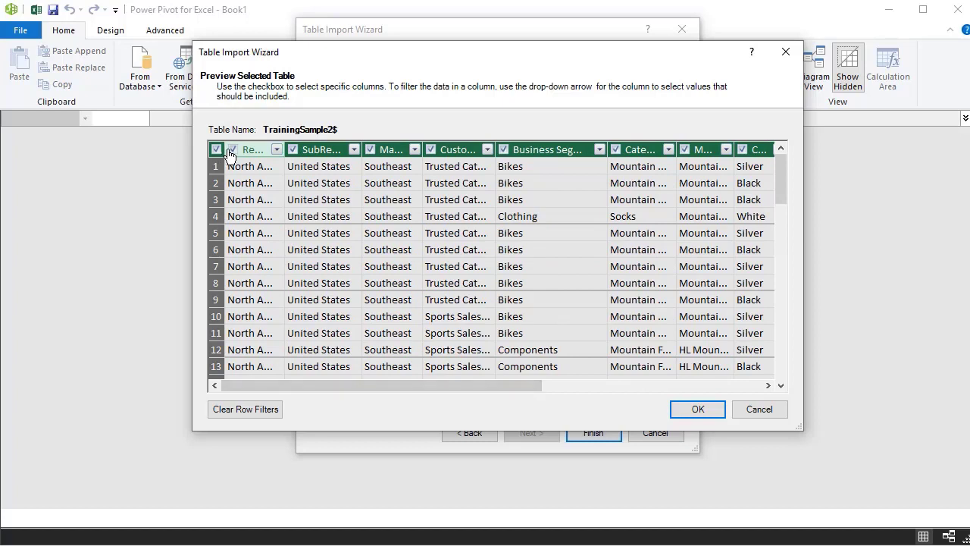
click(600, 150)
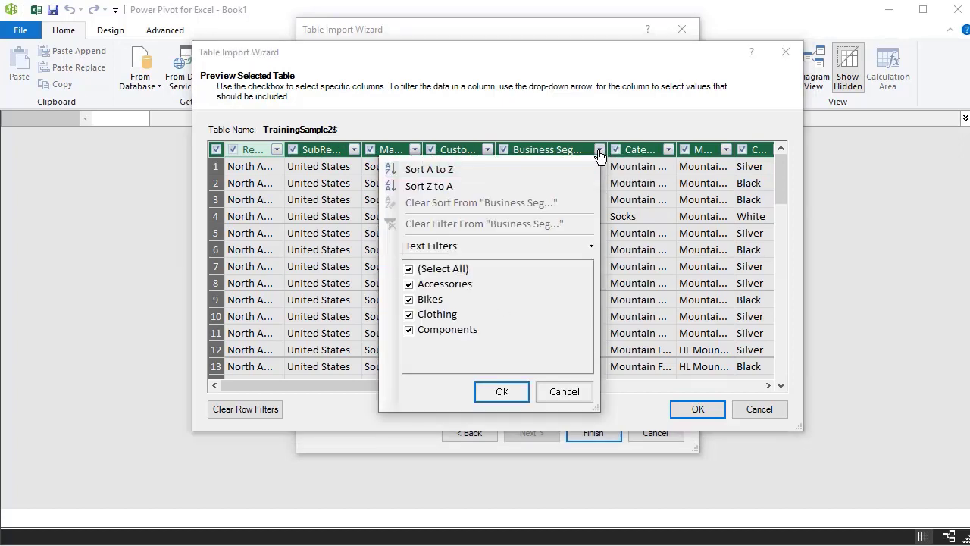
click(412, 270)
click(410, 299)
click(566, 392)
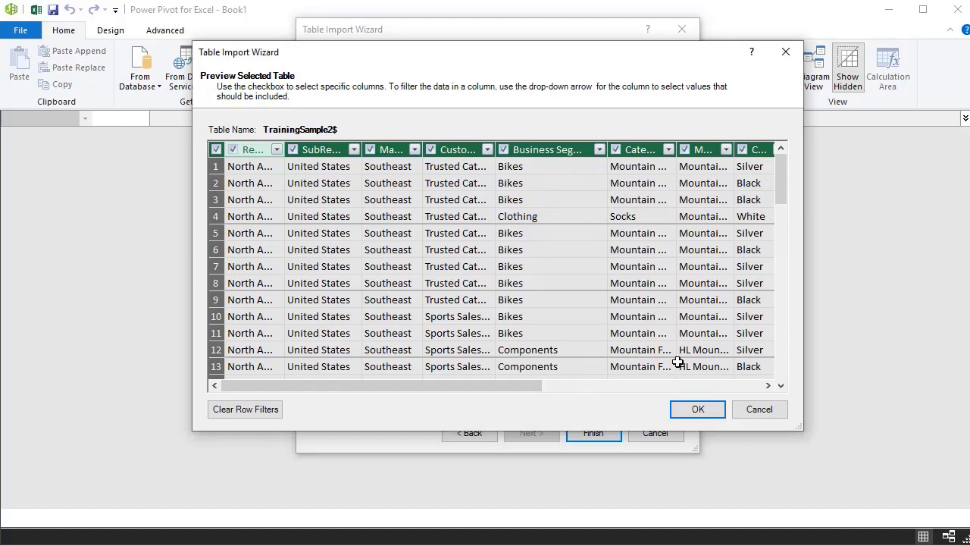
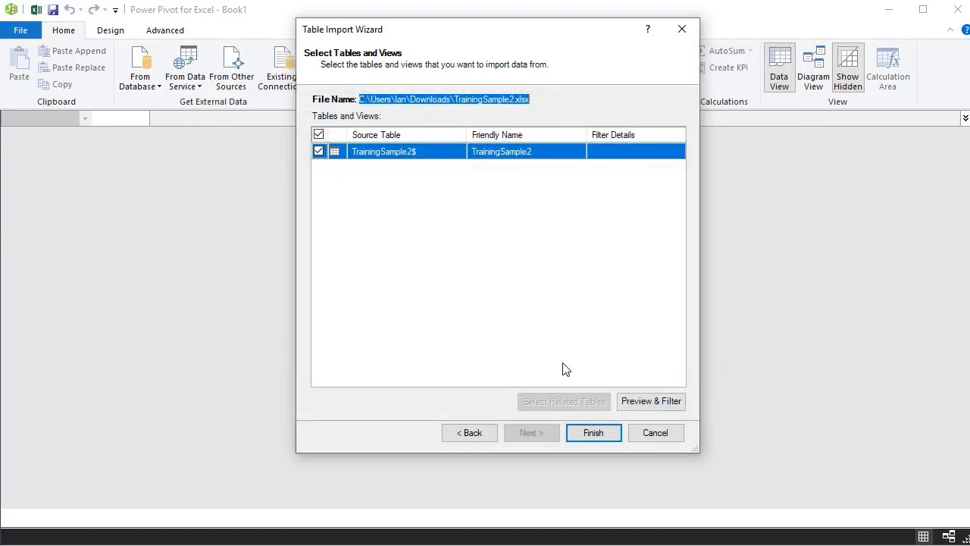
- Import the TrainingSample2 table into the data model and close the import wizard
click(594, 433)
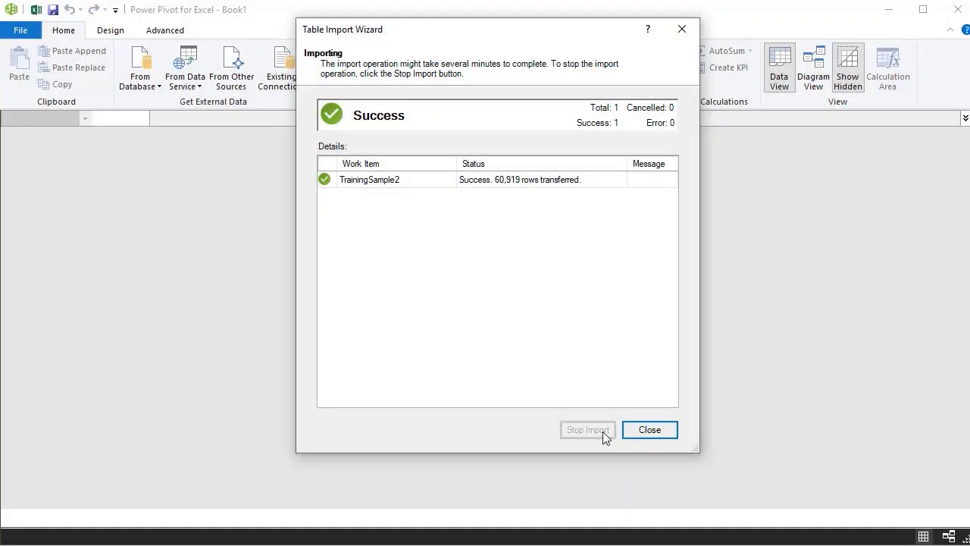
click(658, 430)
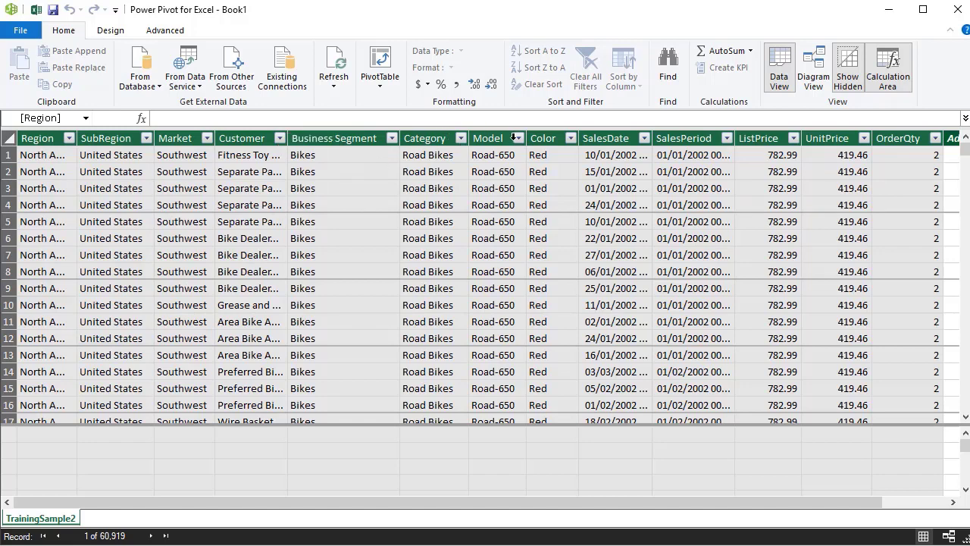
- Filter the Business Segment column of the imported table to show only Clothing
click(392, 139)
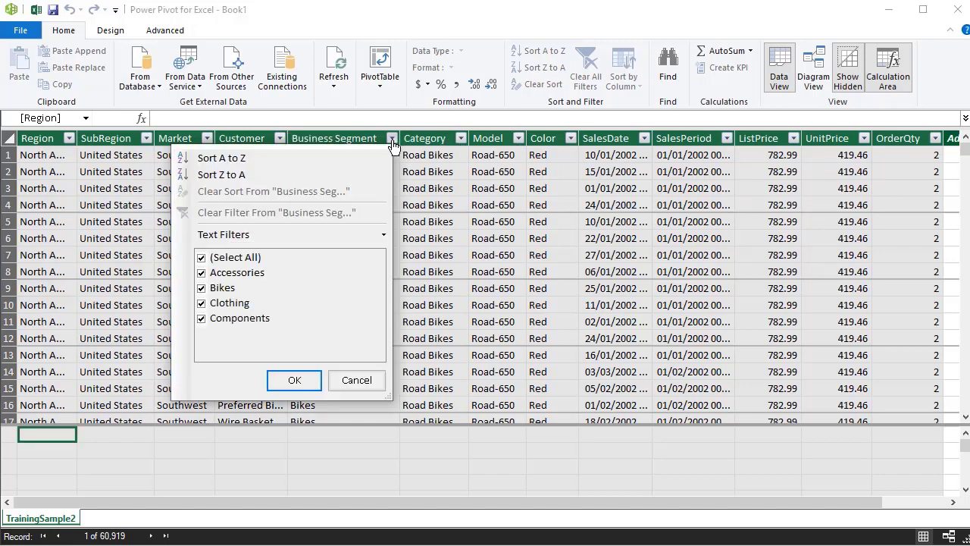
click(201, 258)
click(202, 303)
click(294, 380)
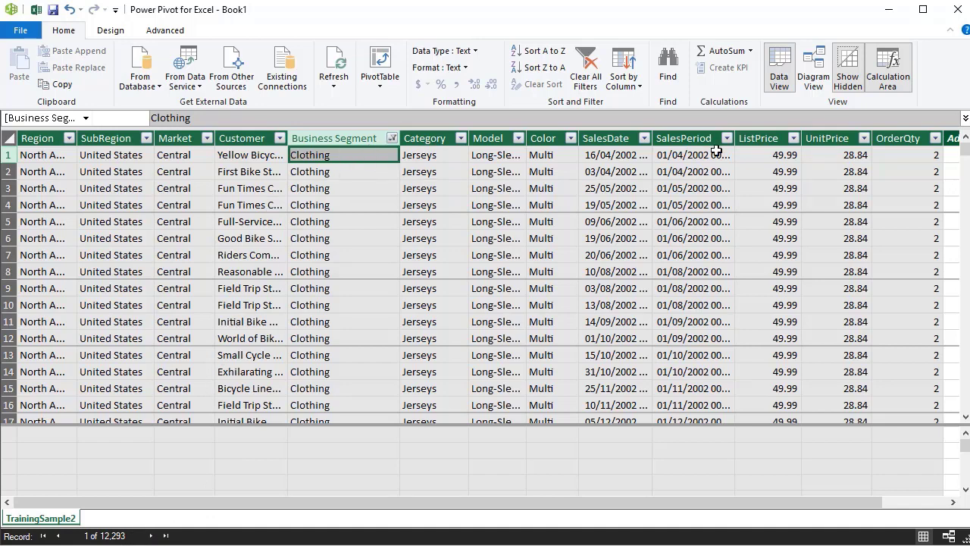
- Examine the date filter options of the SalesDate column and the filter options of the OrderQty column
click(645, 138)
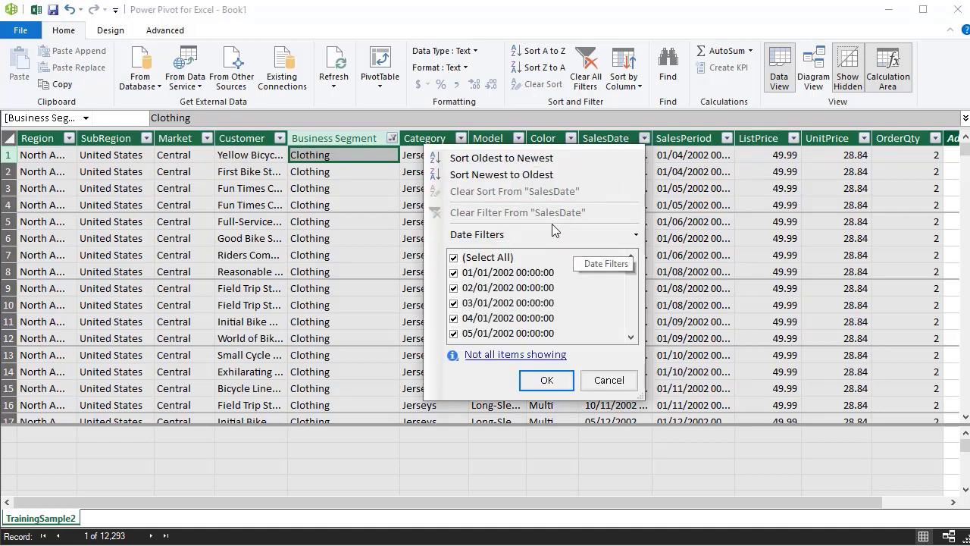
mouse_move(546, 229)
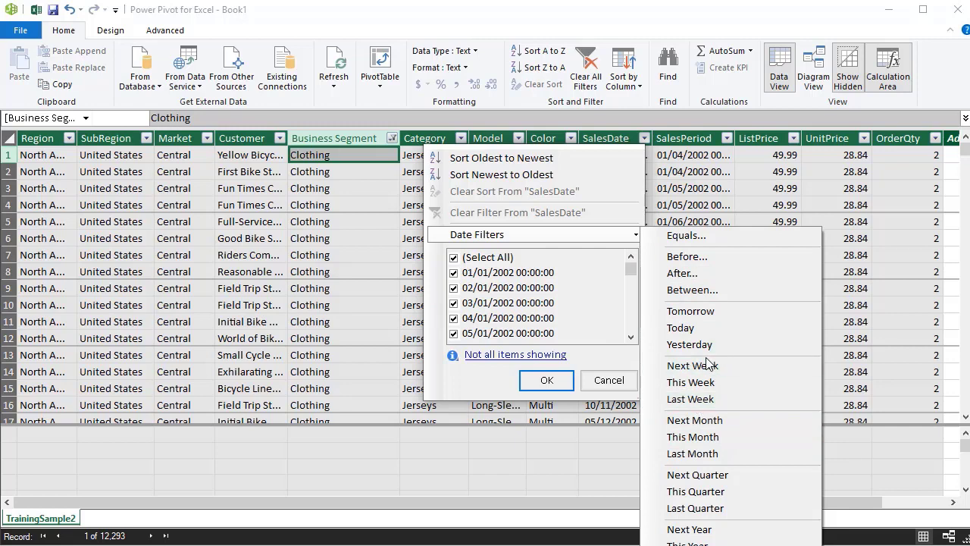
click(330, 252)
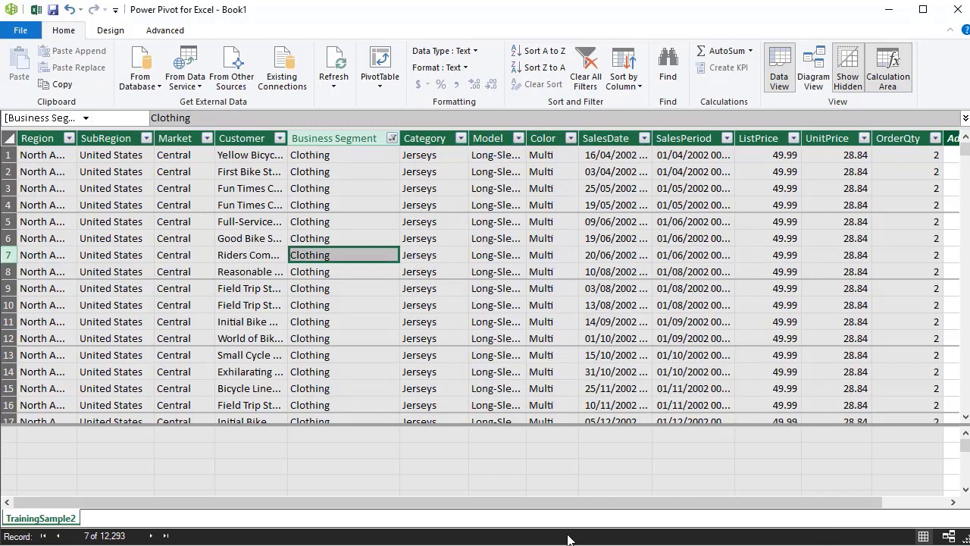
drag(667, 504, 760, 491)
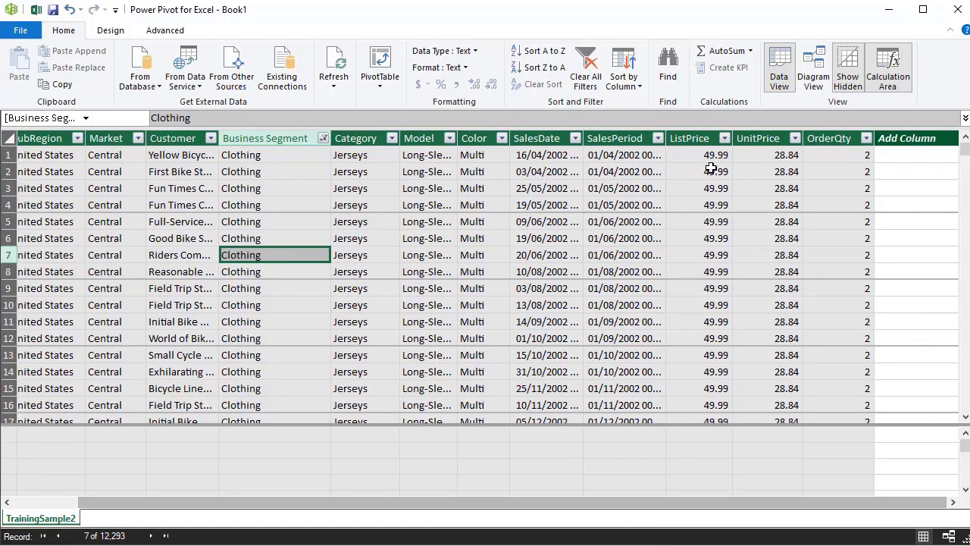
click(837, 155)
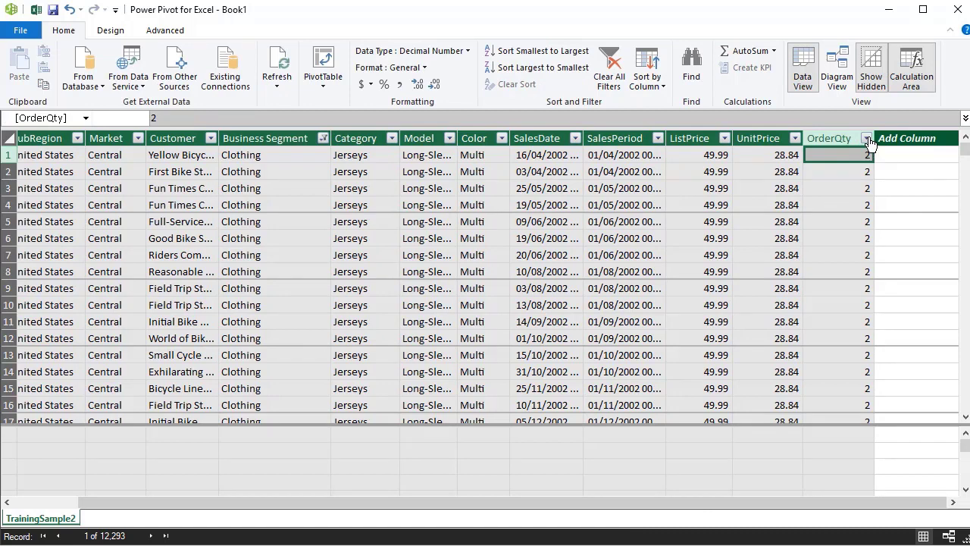
click(867, 138)
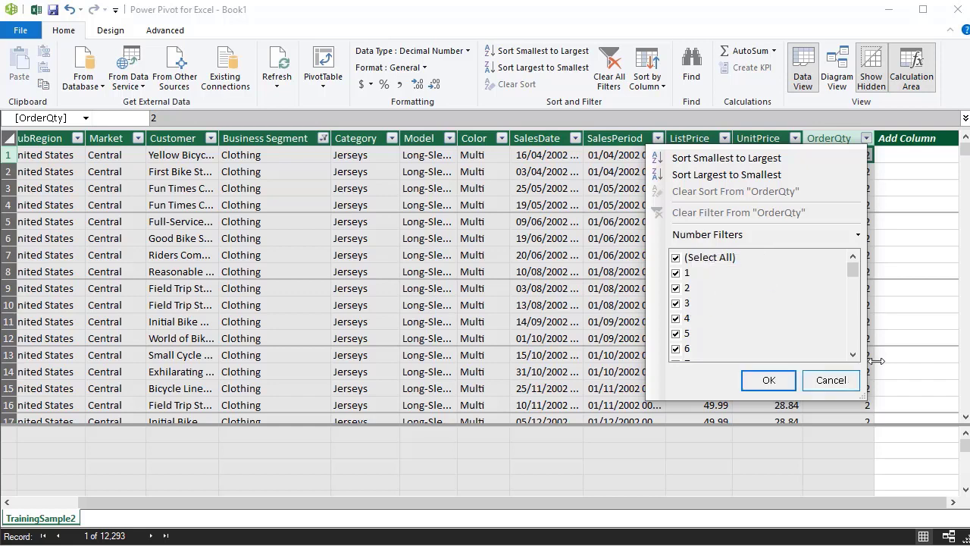
click(832, 382)
click(246, 220)
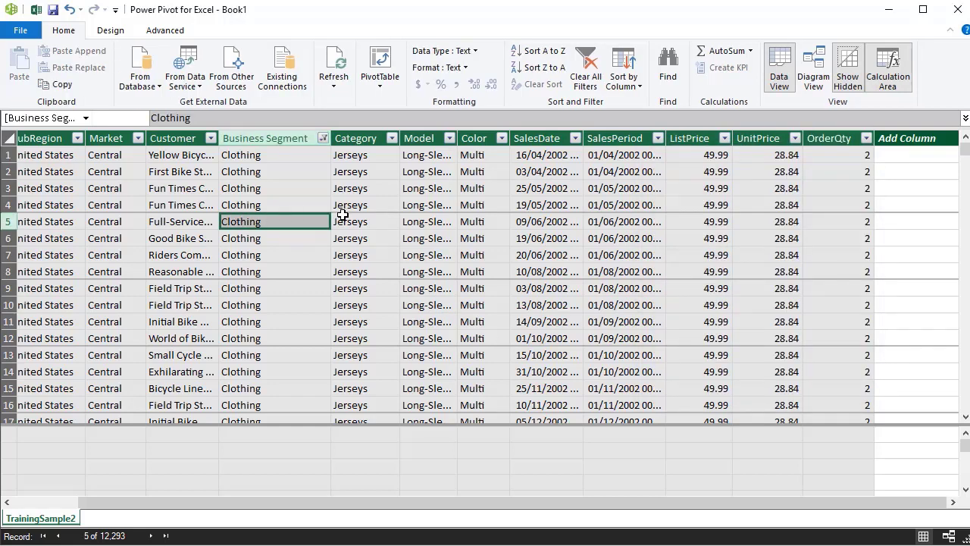
click(483, 204)
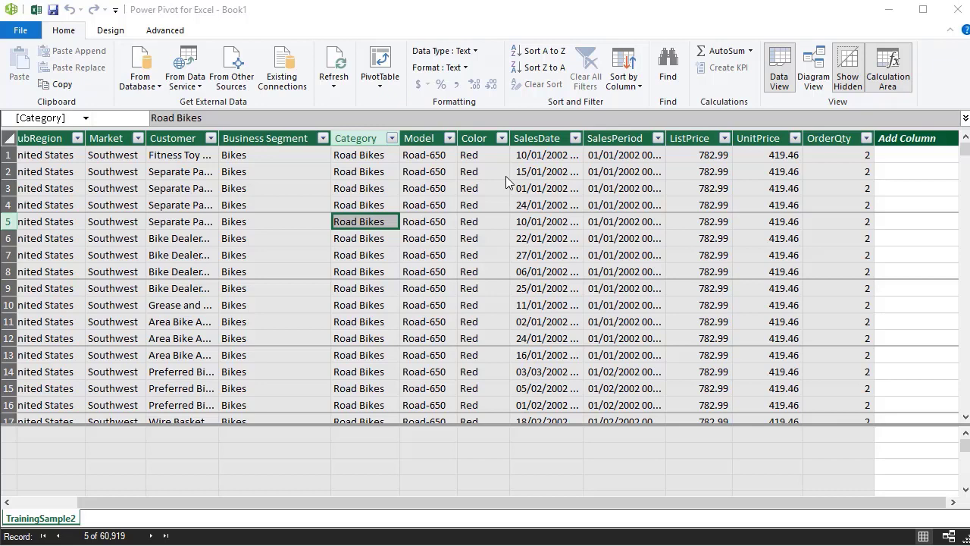
click(381, 86)
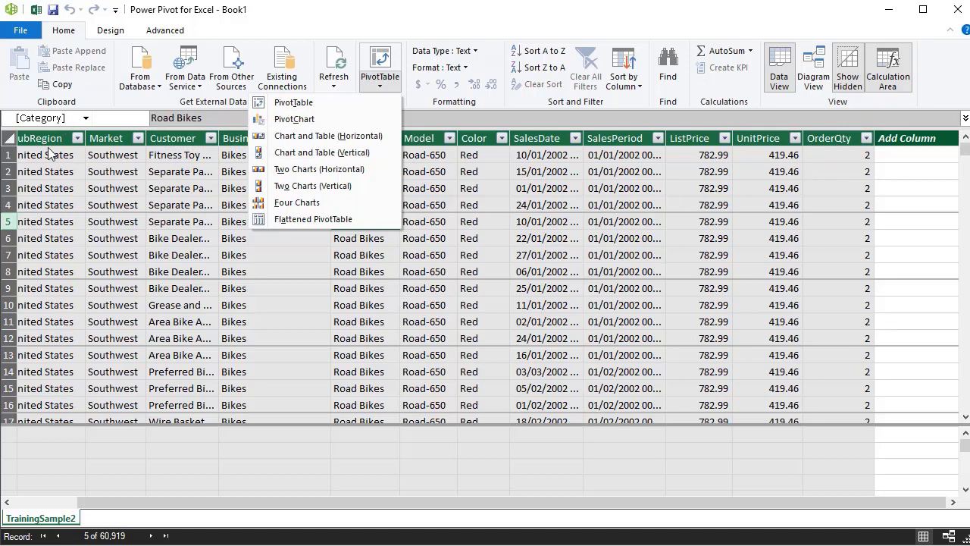
click(397, 500)
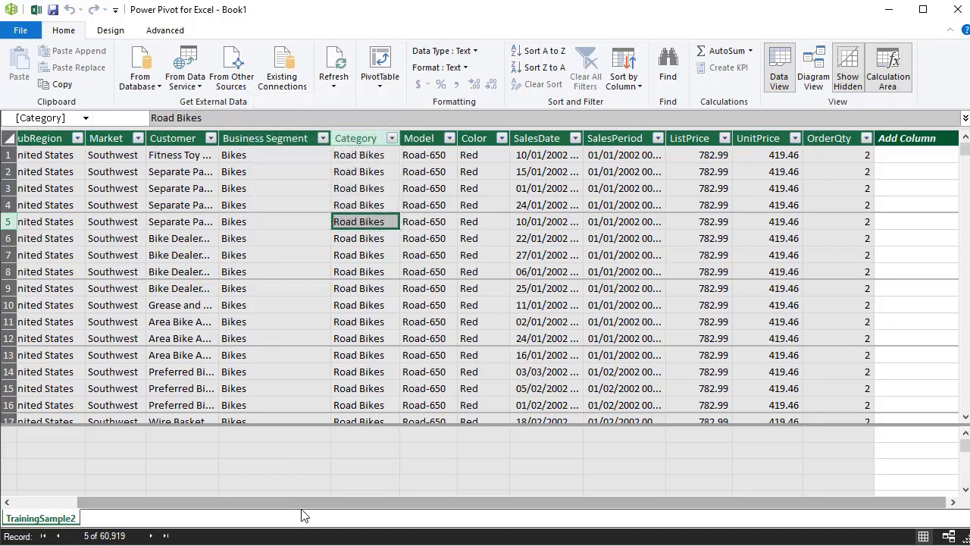
click(45, 174)
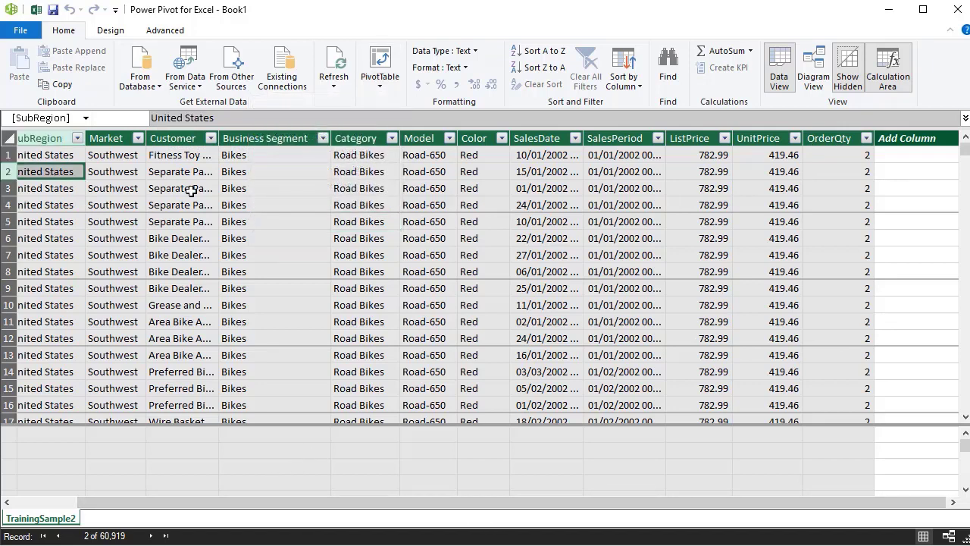
- Insert a PivotTable from the data model at cell B4 of the existing worksheet Sheet1
click(379, 84)
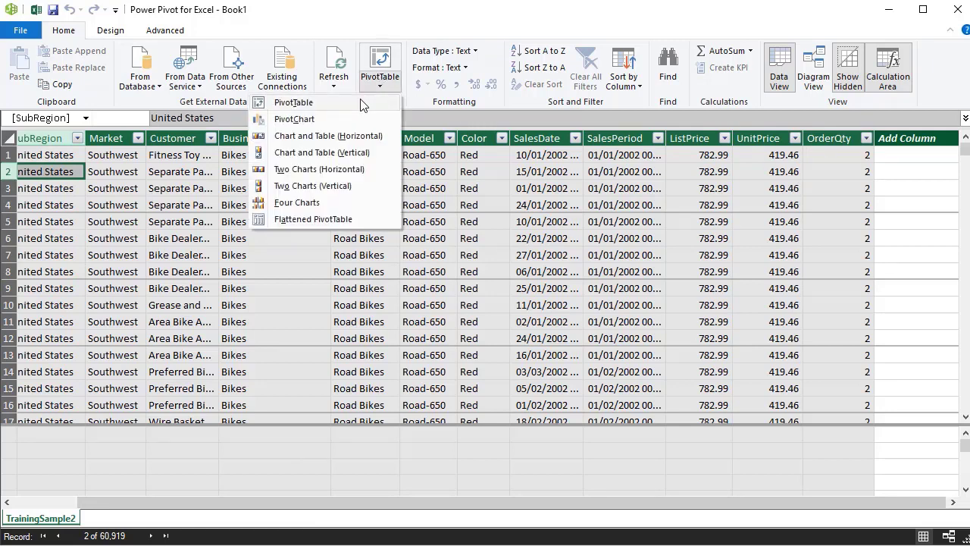
click(362, 105)
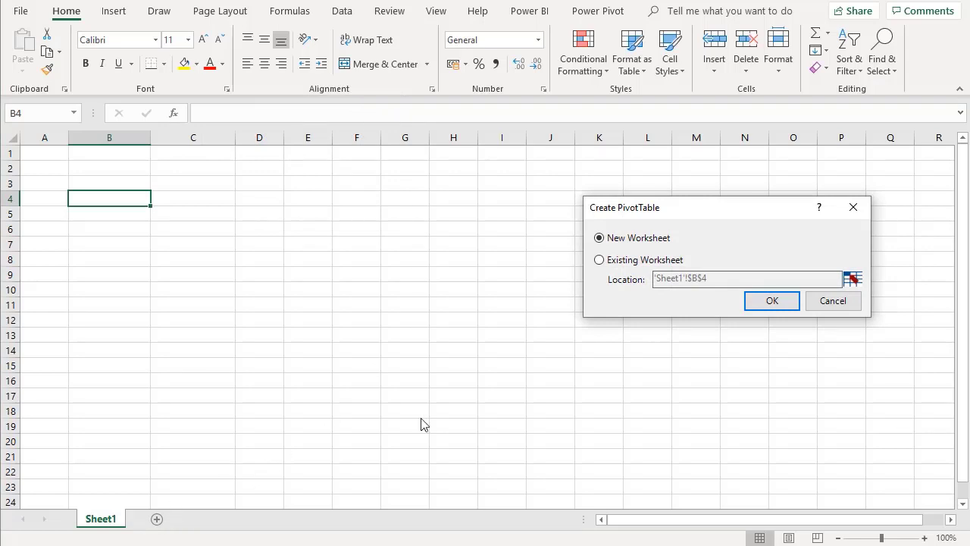
click(625, 263)
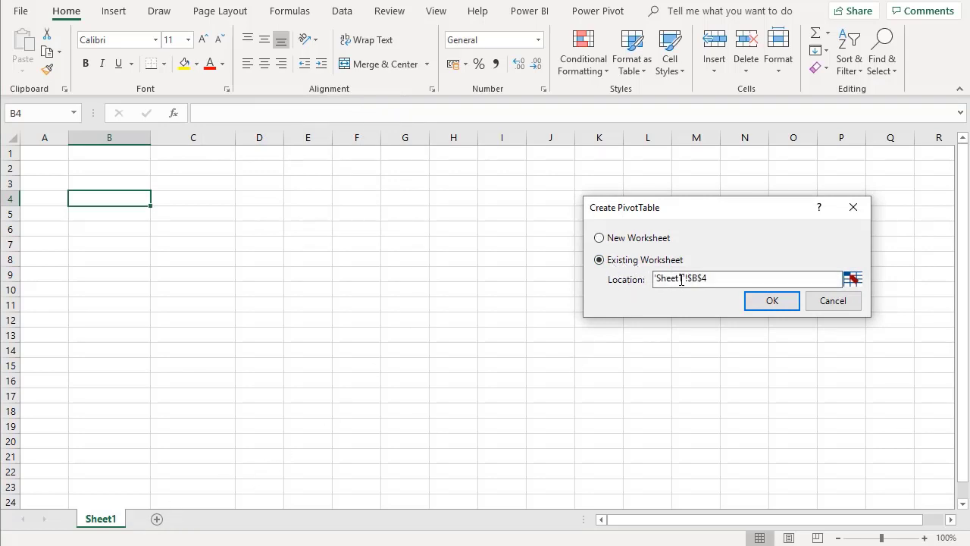
click(779, 304)
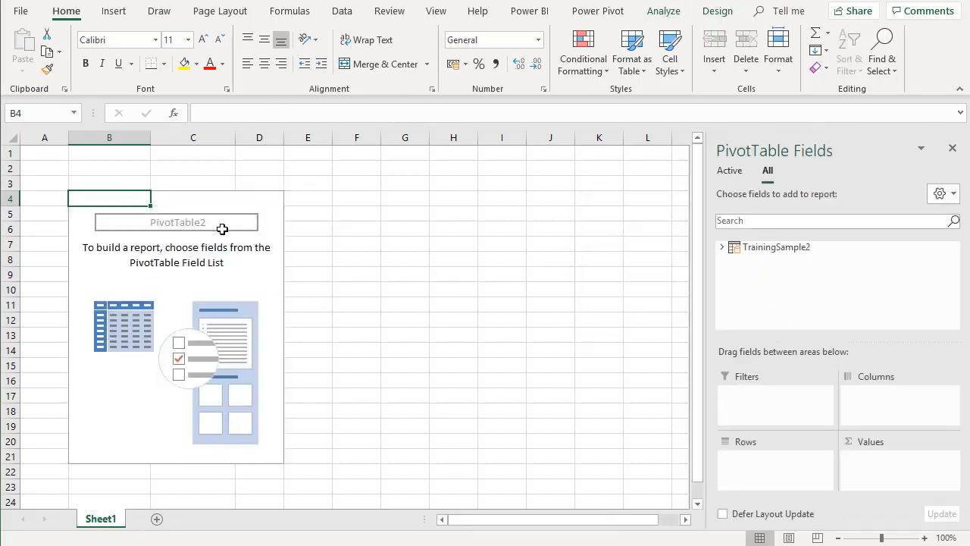
- Build the PivotTable from TrainingSample2 with SubRegion as rows and OrderQty as summed values
click(721, 248)
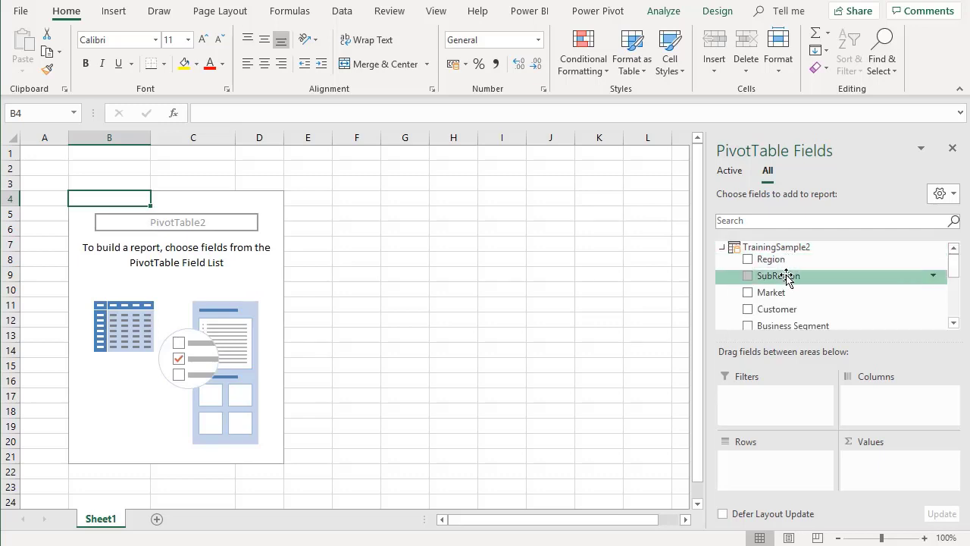
drag(786, 276, 792, 466)
scroll(836, 258, down, 5)
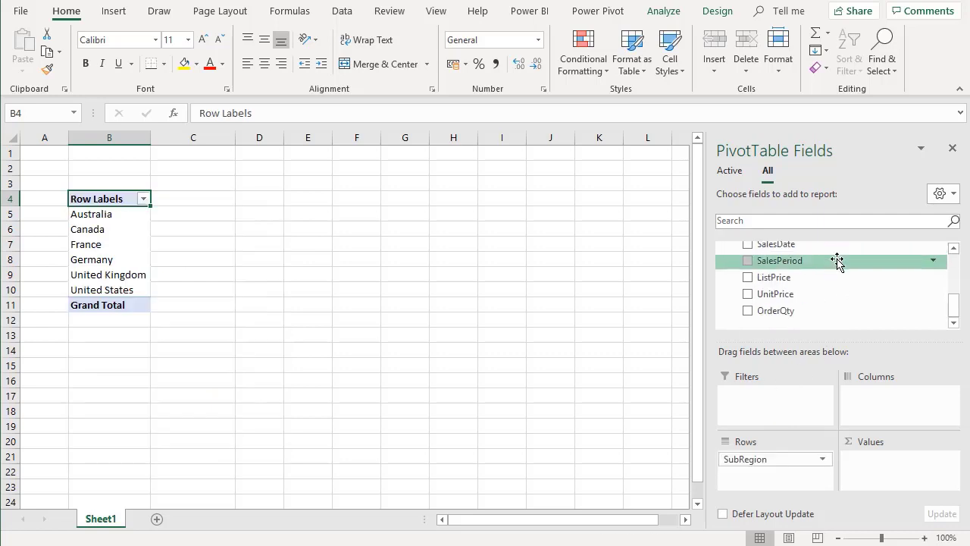
scroll(837, 261, up, 2)
scroll(837, 261, down, 1)
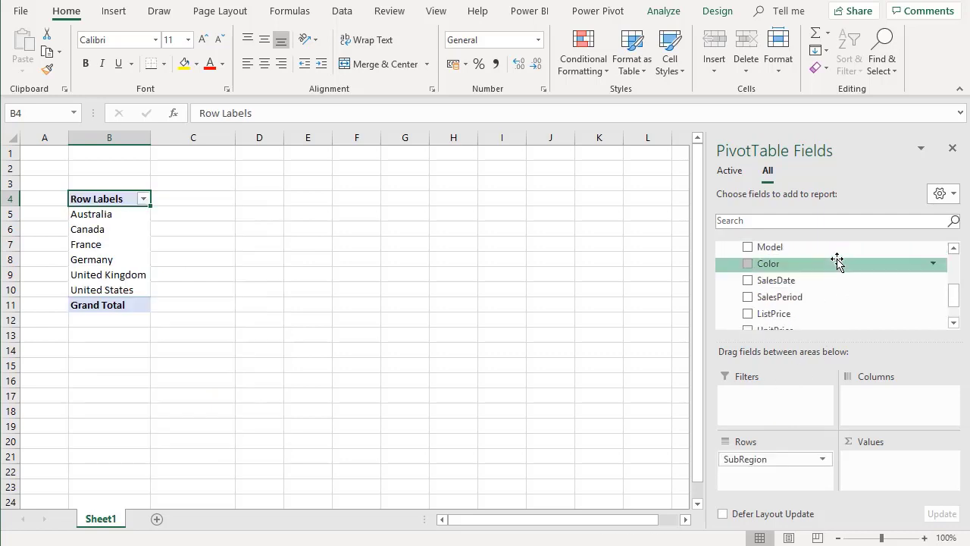
scroll(837, 262, down, 1)
drag(834, 310, 894, 468)
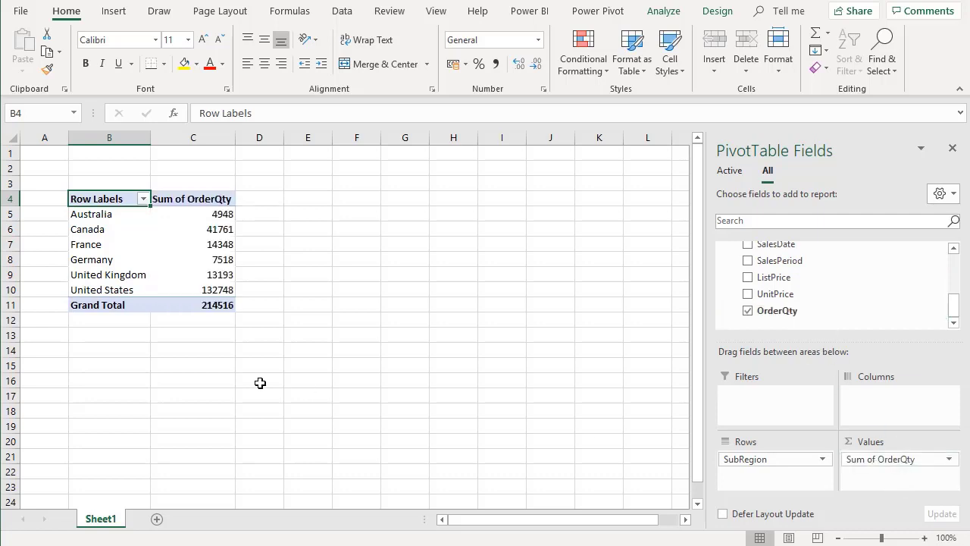
- Format the OrderQty column in the Power Pivot data model with a thousands separator and no decimals, and return to the Excel worksheet
click(225, 251)
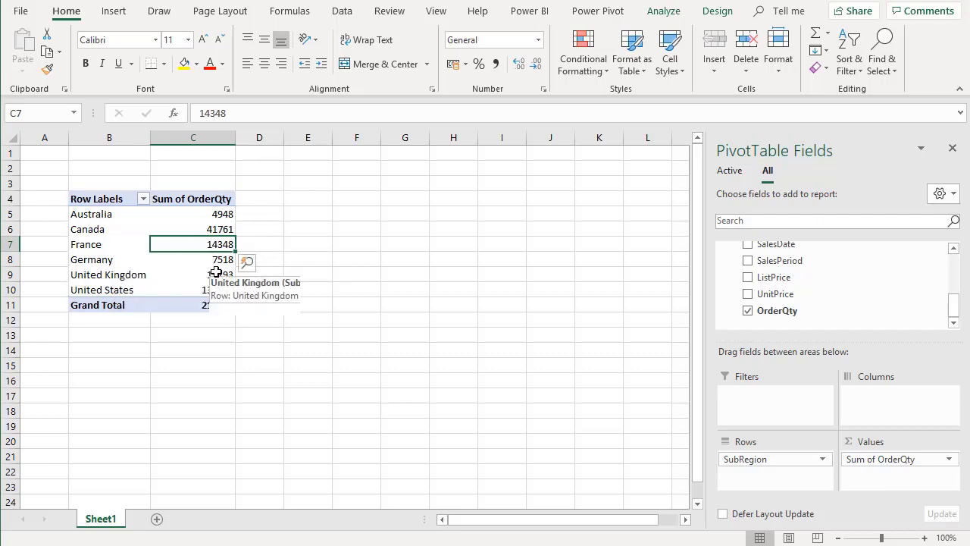
mouse_move(222, 274)
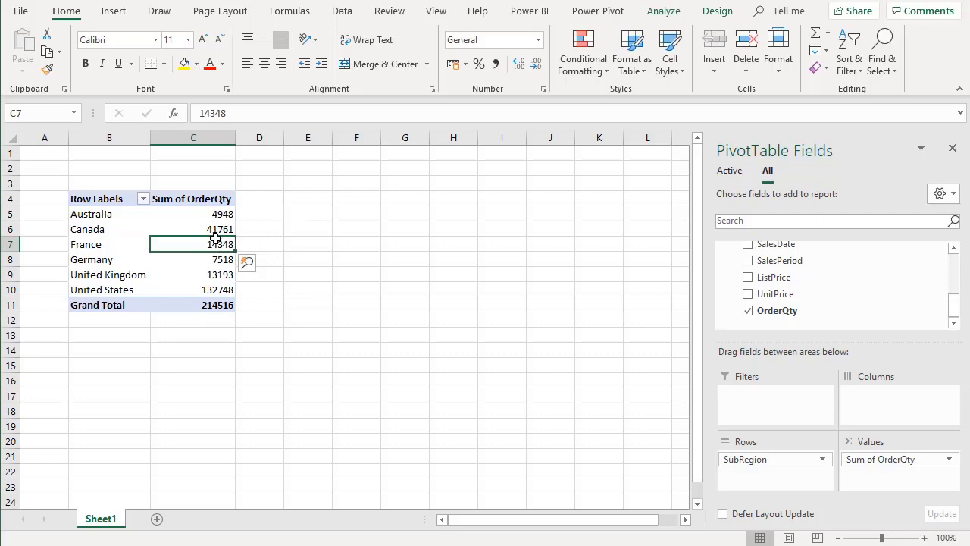
mouse_move(216, 239)
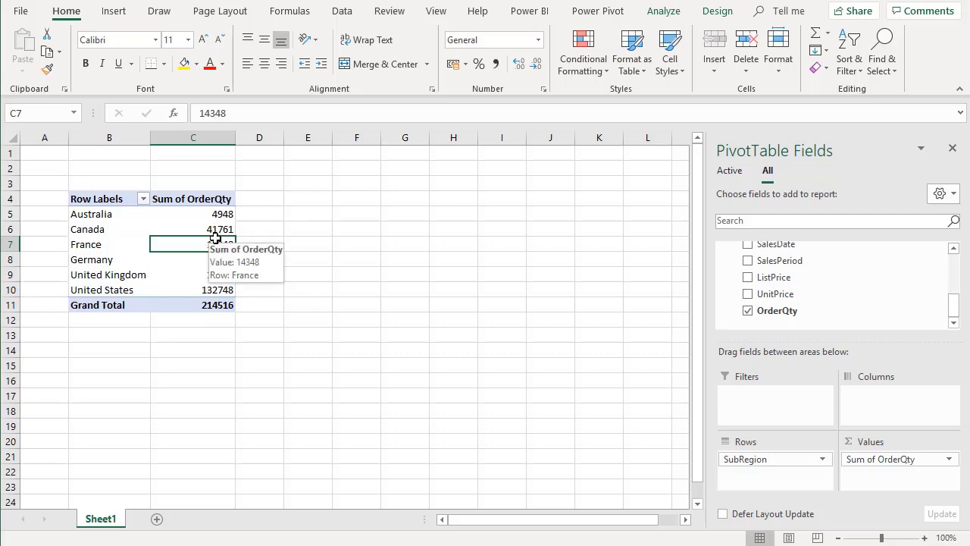
click(598, 12)
click(23, 52)
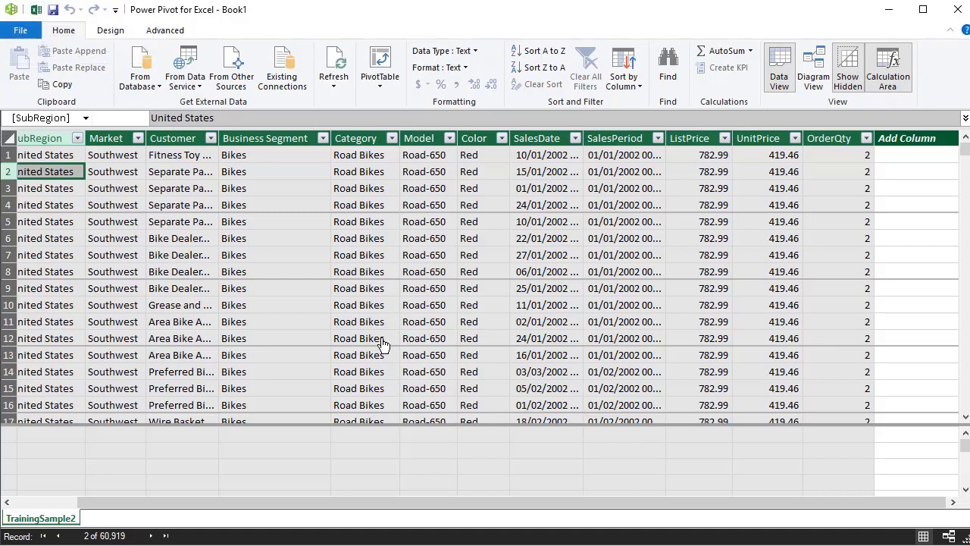
click(836, 139)
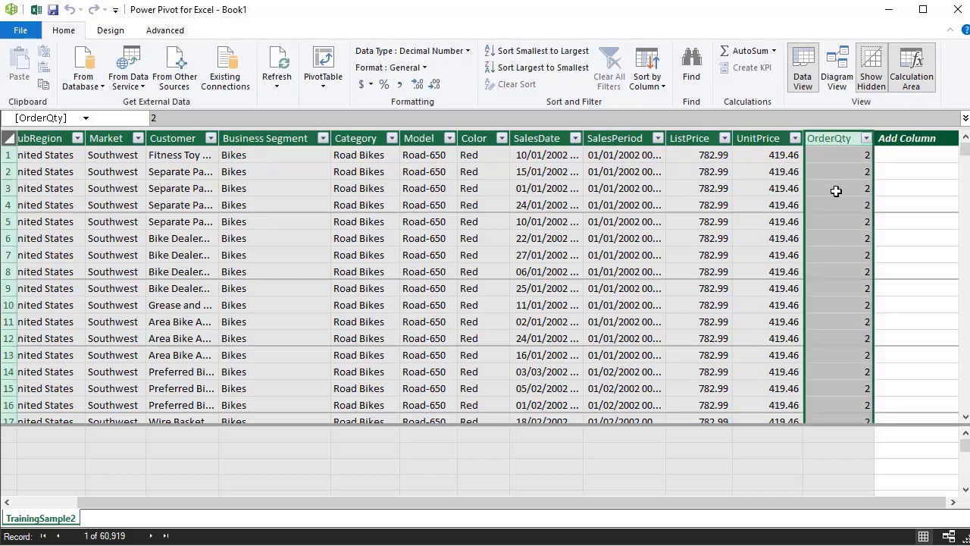
click(400, 83)
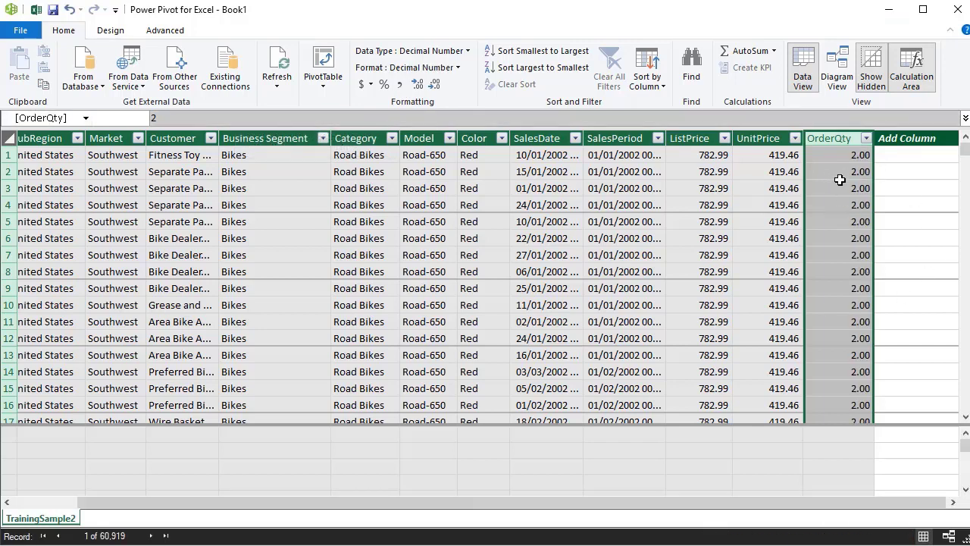
click(434, 92)
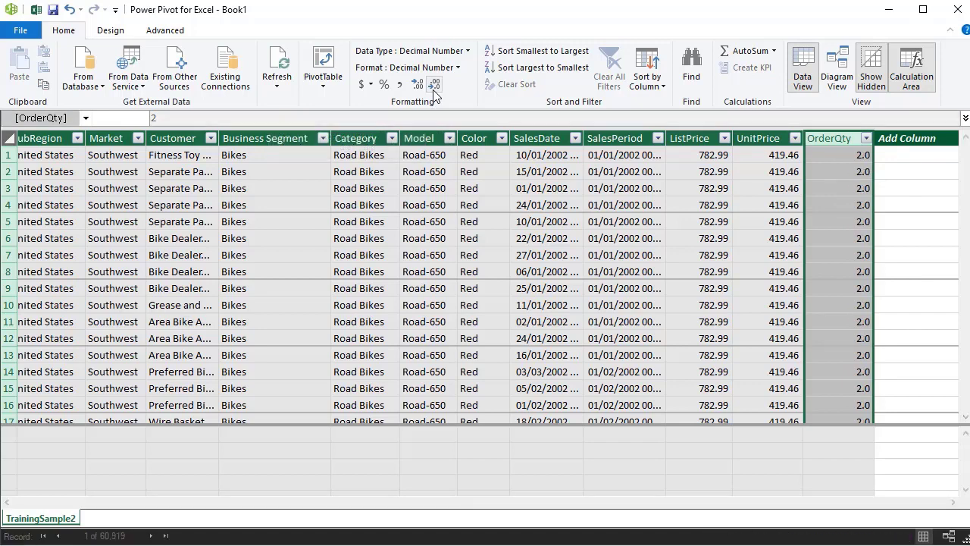
click(434, 90)
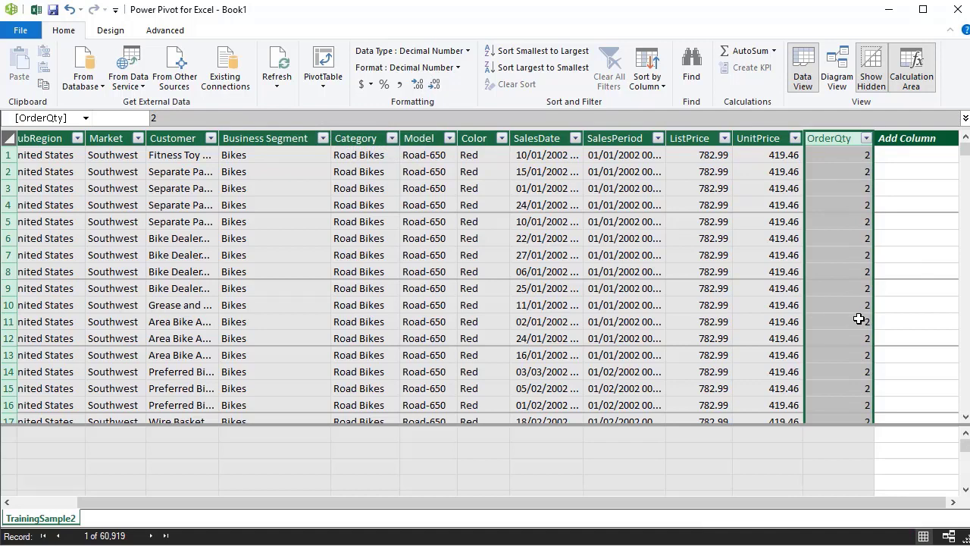
click(35, 10)
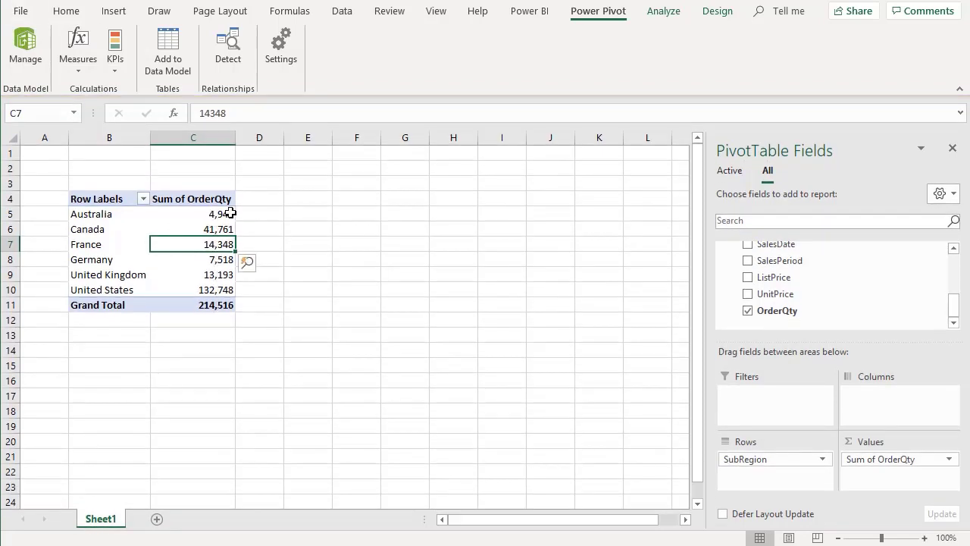
mouse_move(234, 275)
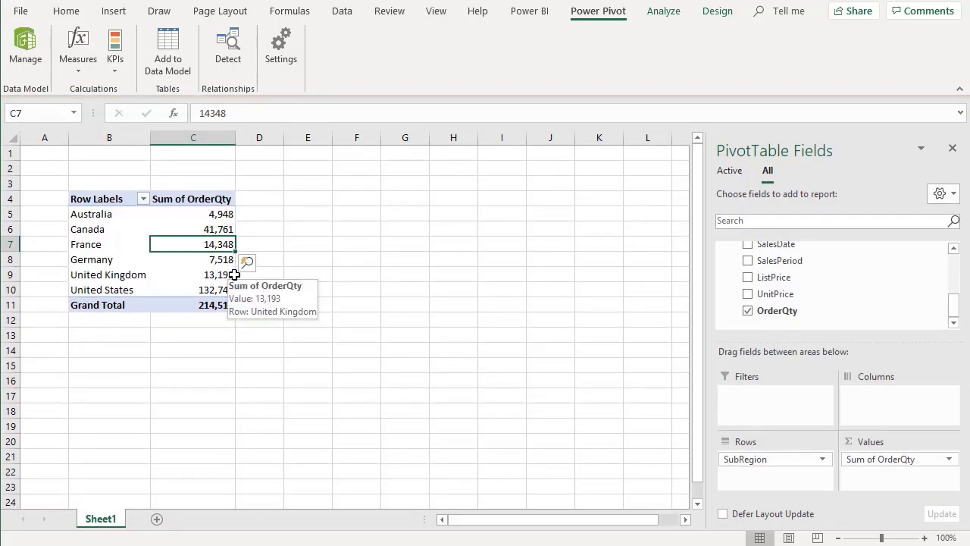
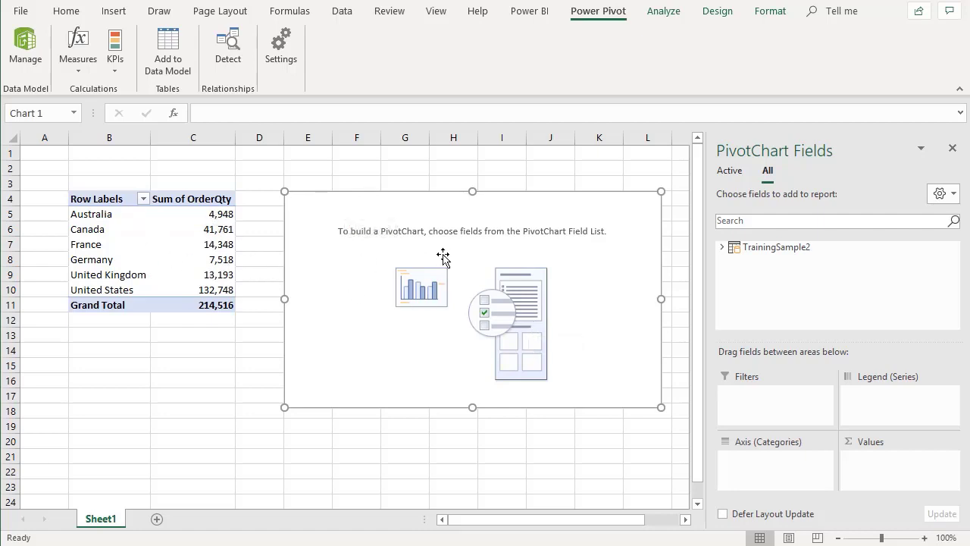
- Build the empty PivotChart from TrainingSample2 with SubRegion as axis categories and OrderQty as summed values
click(721, 248)
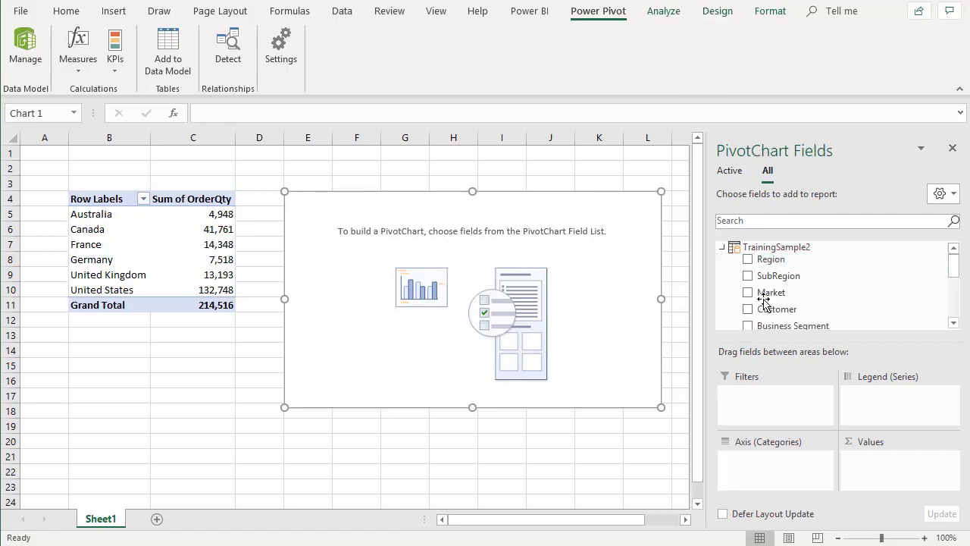
drag(781, 278, 770, 470)
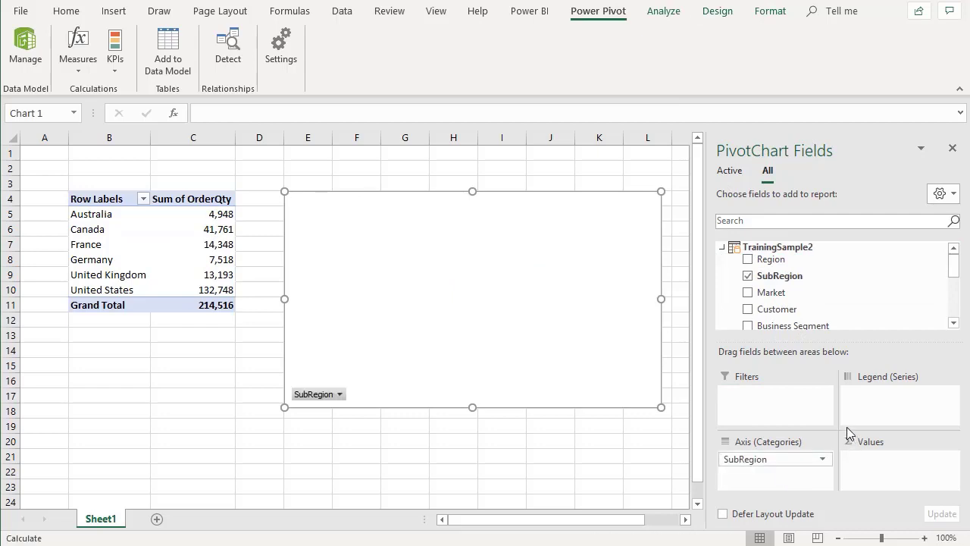
drag(956, 280, 953, 303)
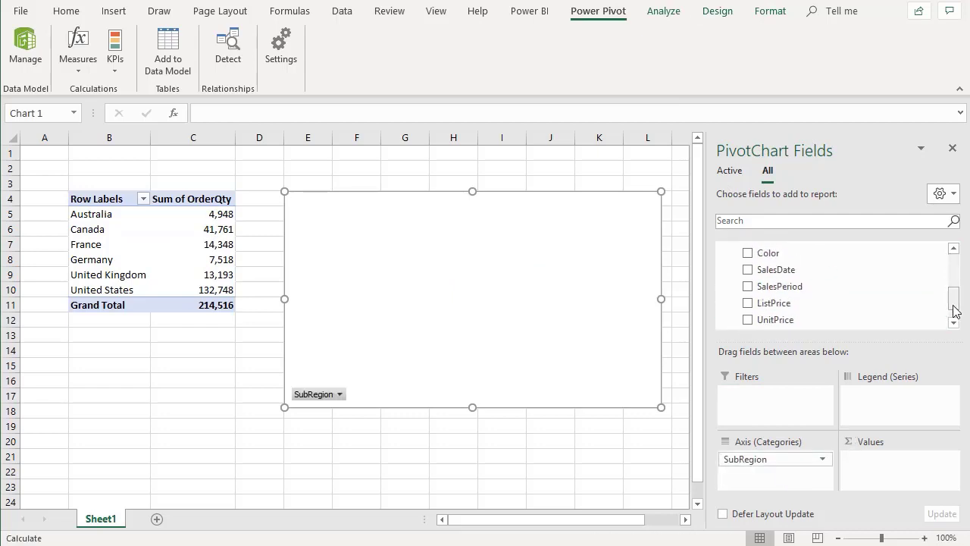
scroll(841, 315, up, 1)
scroll(849, 311, down, 2)
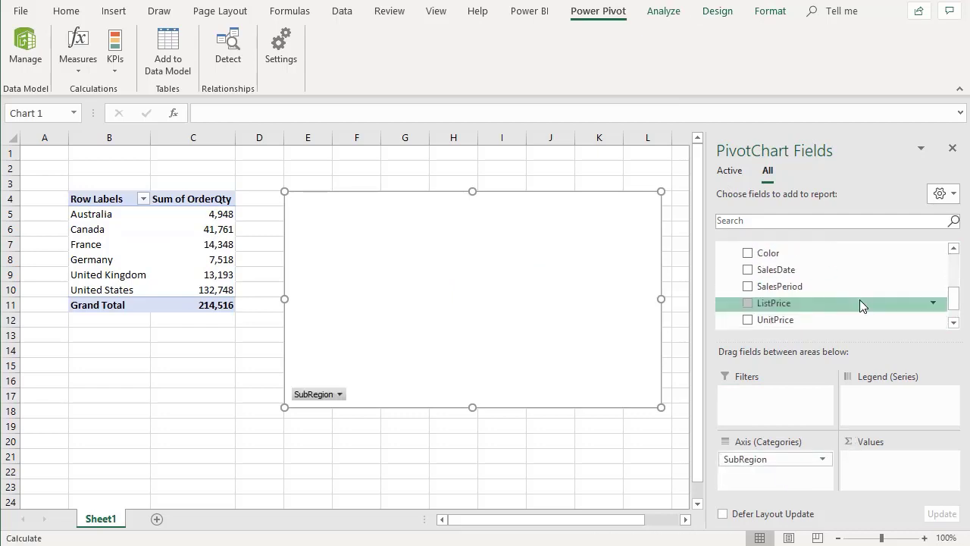
drag(849, 311, 883, 460)
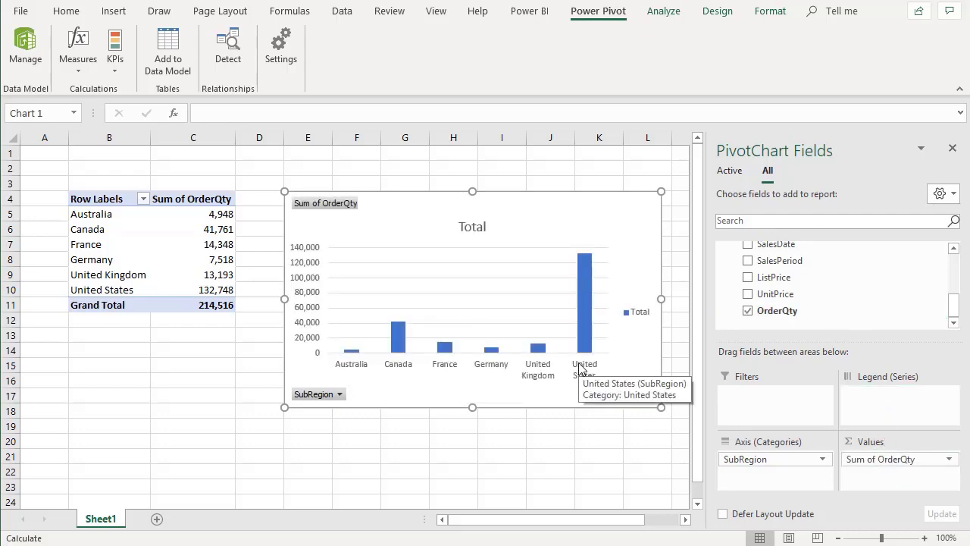
- Delete the PivotChart's legend and hide all of its field buttons
click(632, 311)
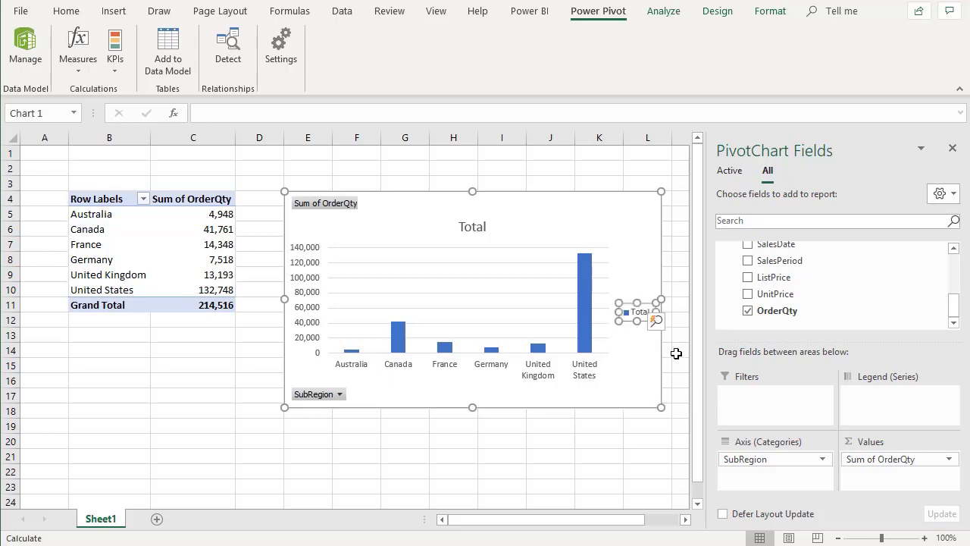
key(Delete)
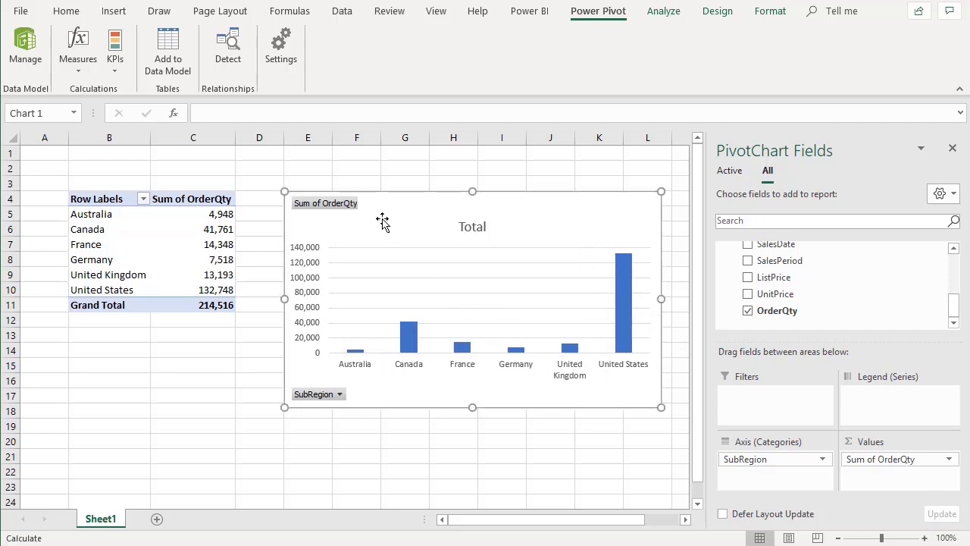
click(664, 11)
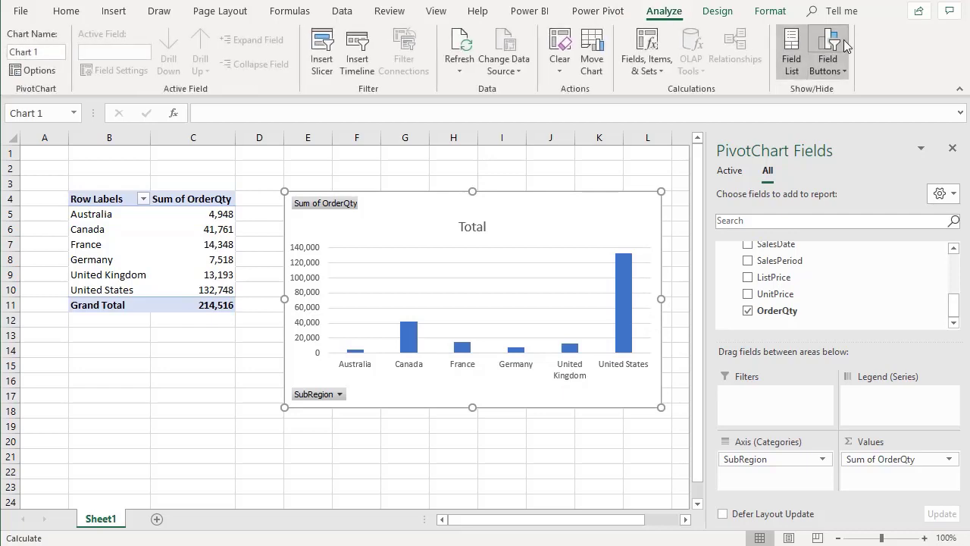
click(830, 47)
- Change the PivotChart's title to "Order Qty"
click(477, 210)
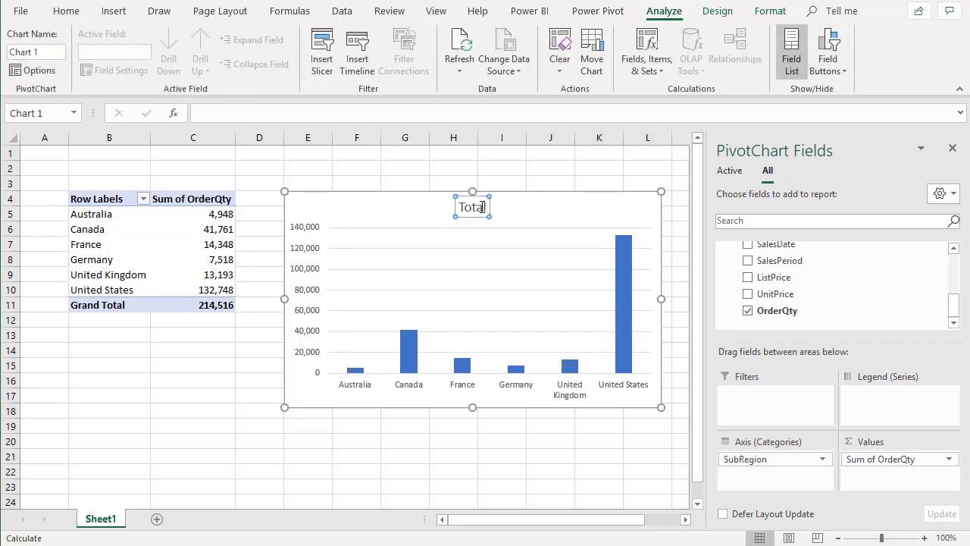
click(484, 211)
double_click(482, 208)
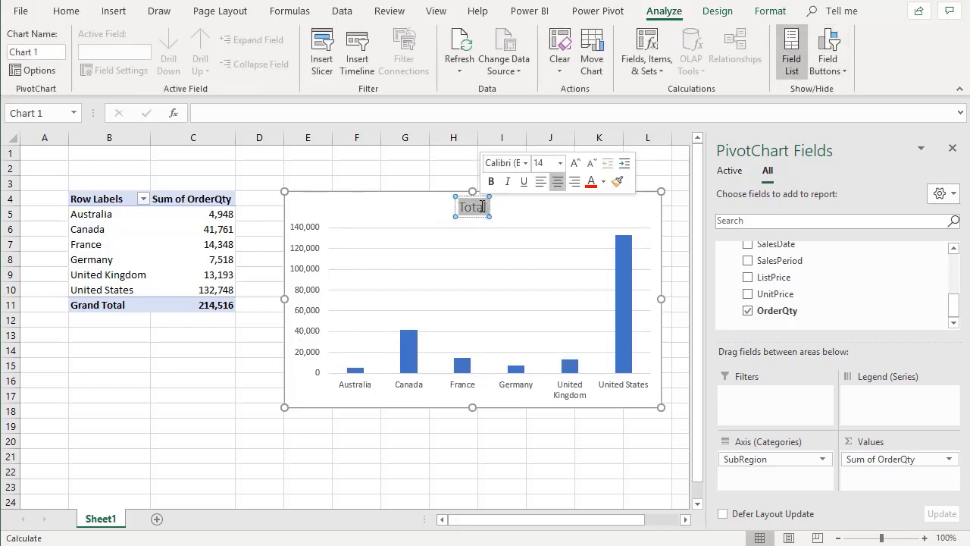
text(O)
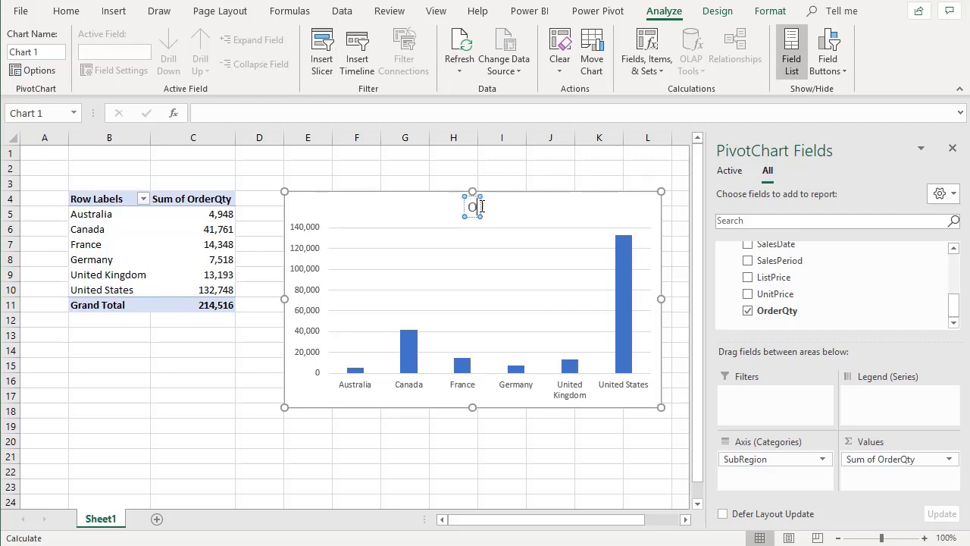
text(rder Qty)
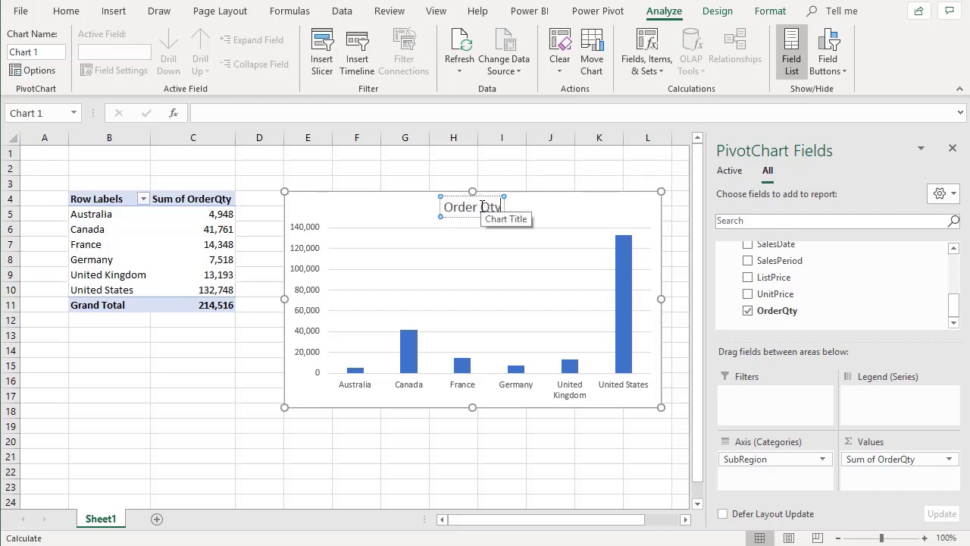
- Complete the PivotChart title as "Order Qty by Sub Region" and fit the chart at a smaller size directly beside the PivotTable
text( by Sub Region)
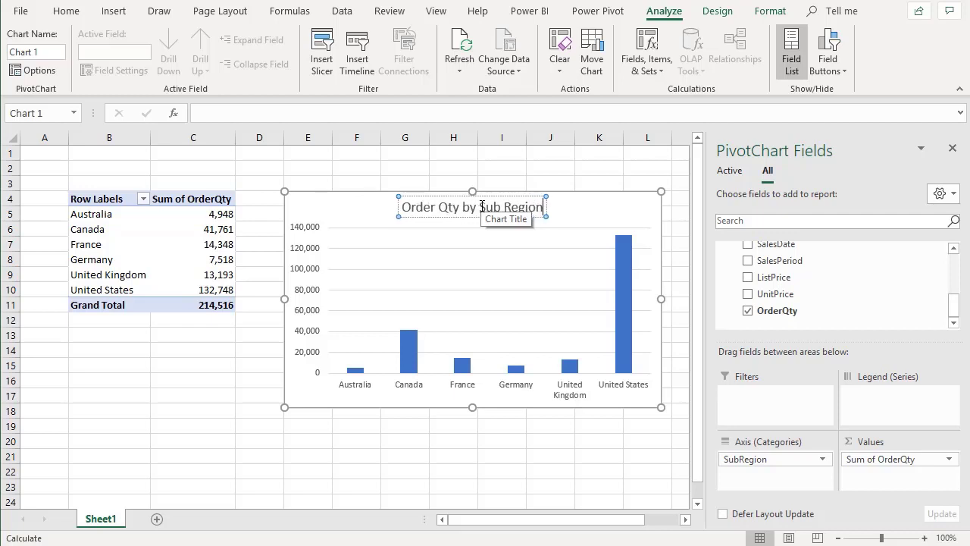
drag(316, 210, 277, 183)
click(174, 226)
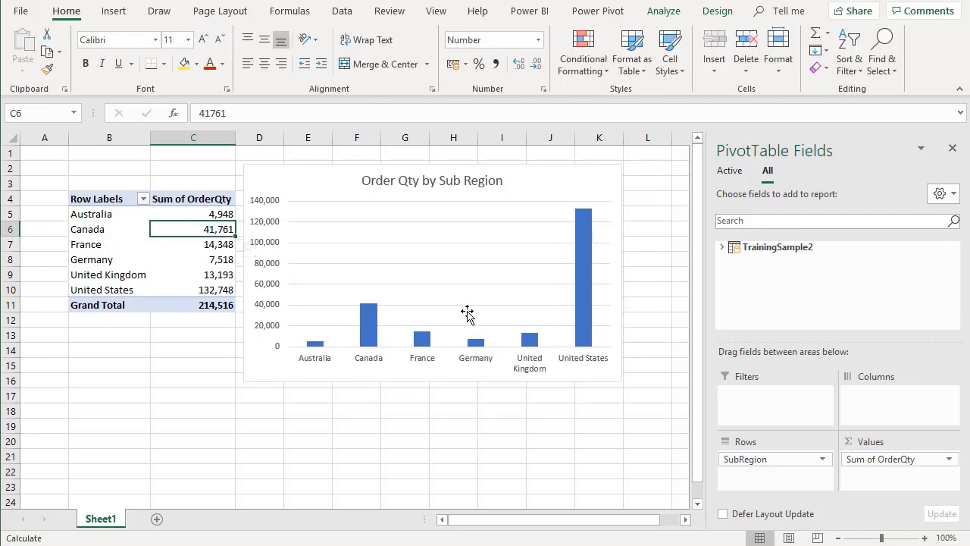
click(609, 339)
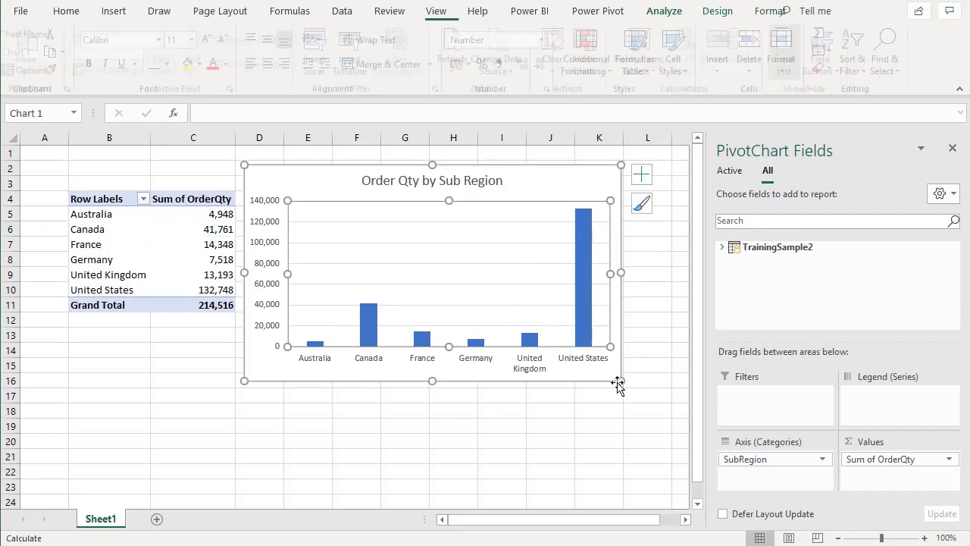
drag(621, 382, 538, 334)
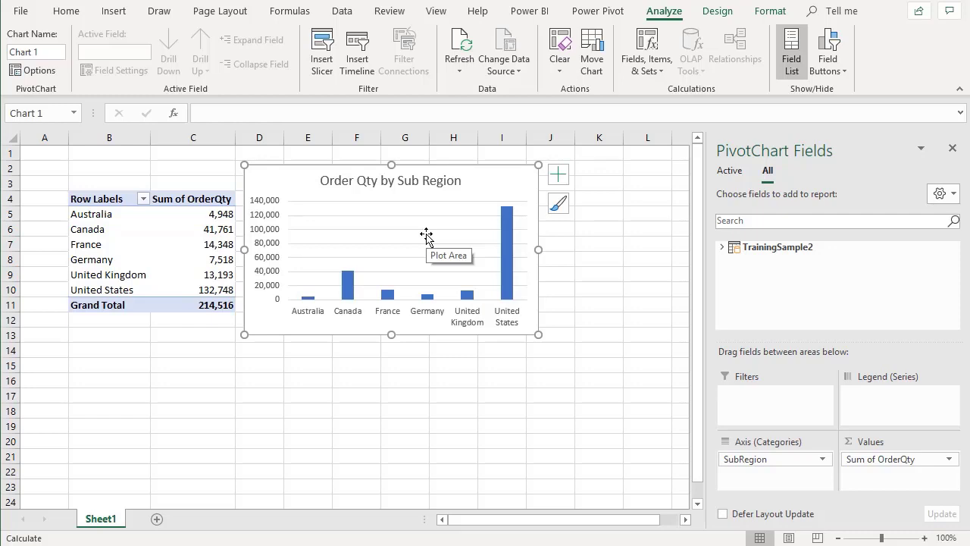
- Insert a Business Segment slicer for the PivotTable and place it beside the chart over columns K to M
click(220, 244)
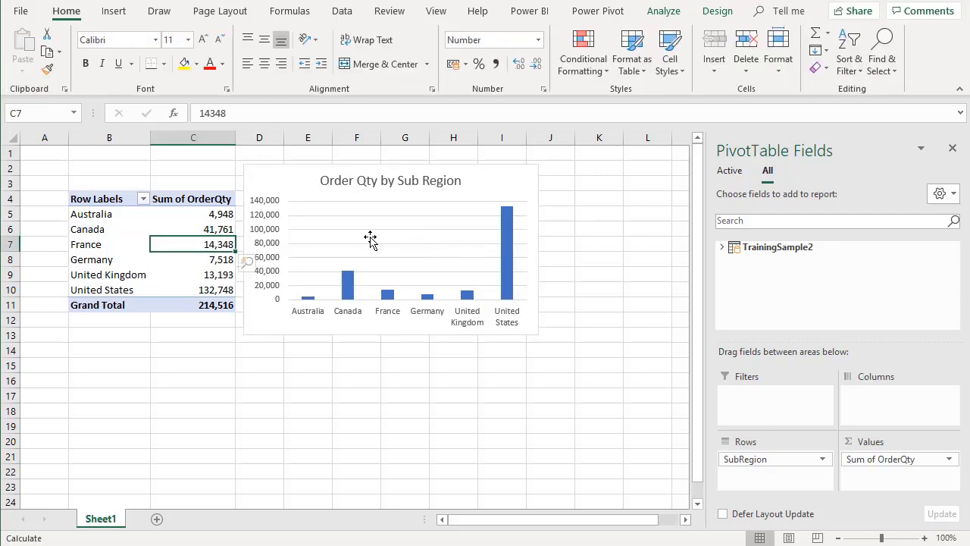
click(672, 12)
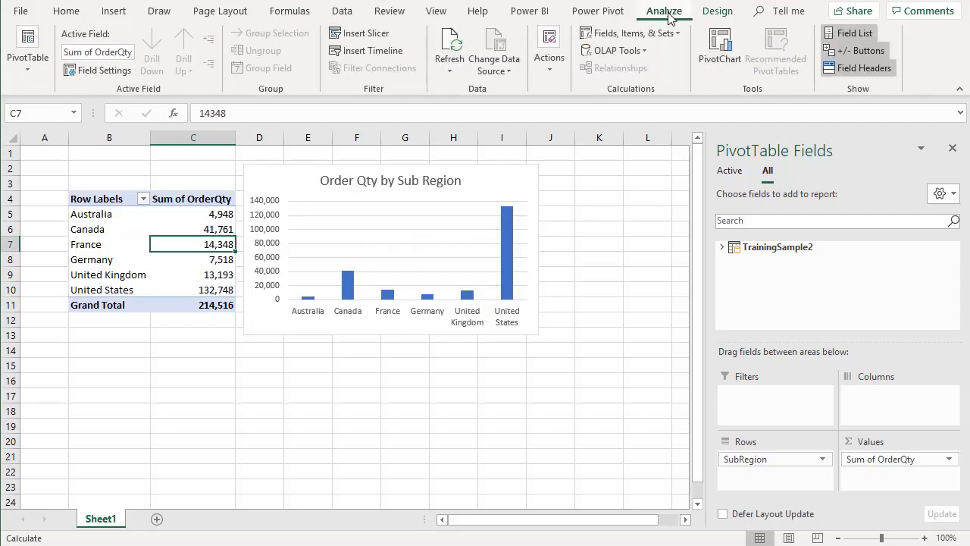
click(377, 32)
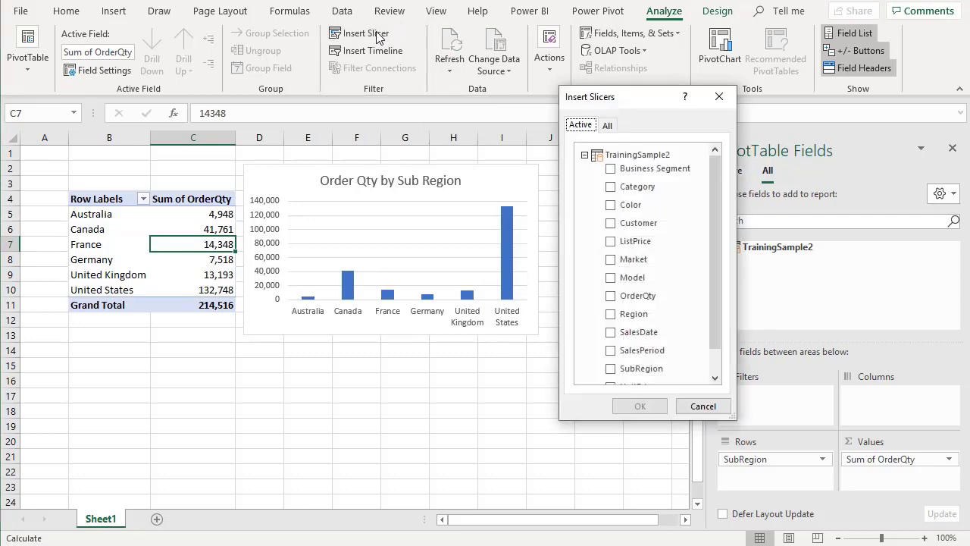
click(611, 168)
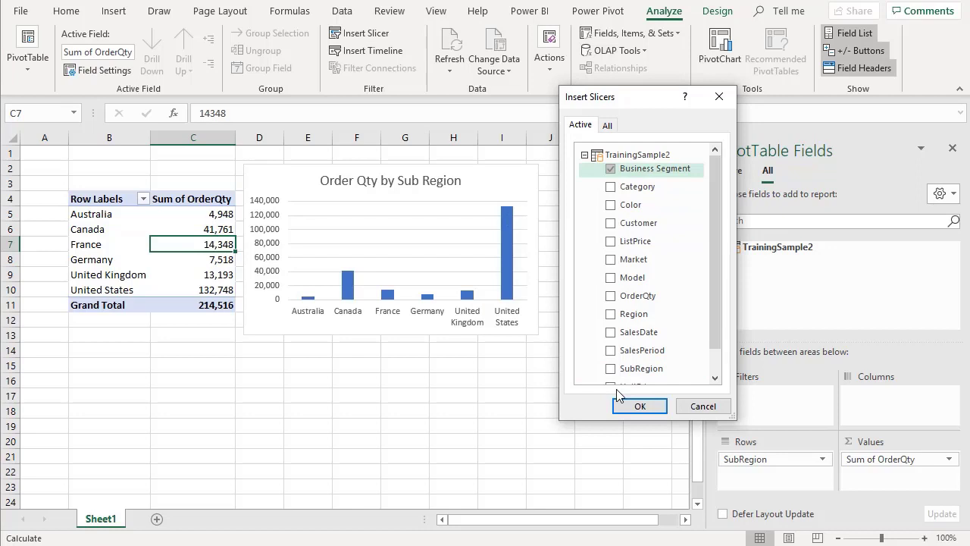
click(630, 406)
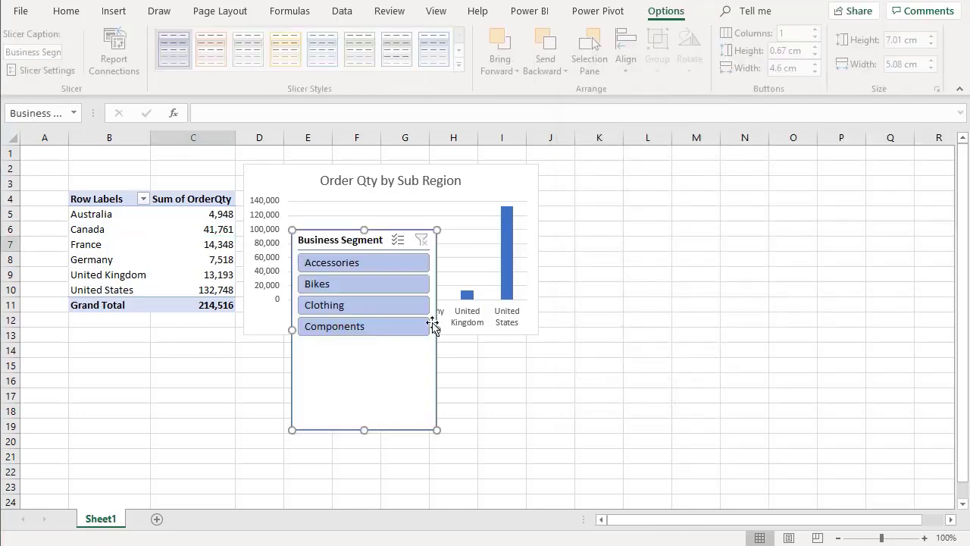
drag(340, 238, 627, 169)
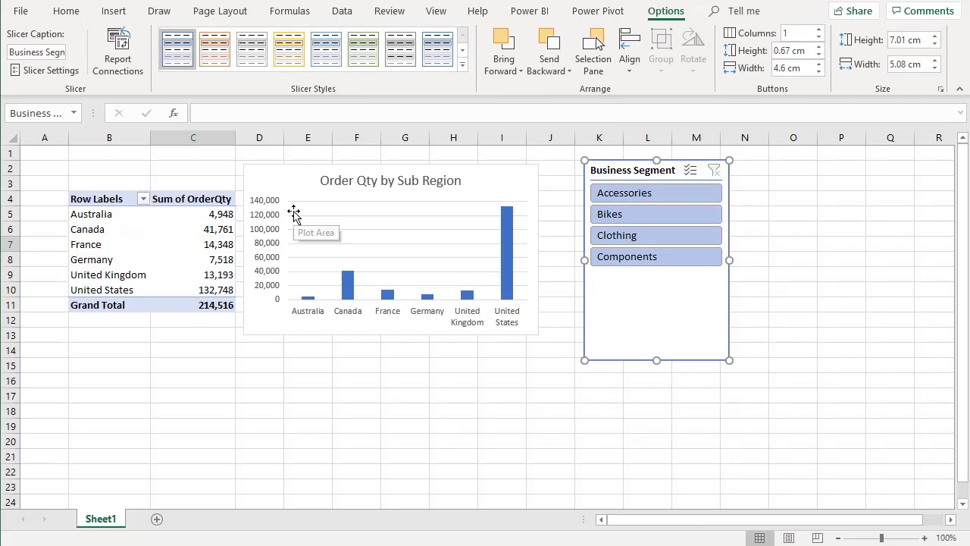
- Test the Business Segment slicer on the PivotTable with Accessories, Bikes, Components and Clothing, close the field list, and clear the filter
click(626, 194)
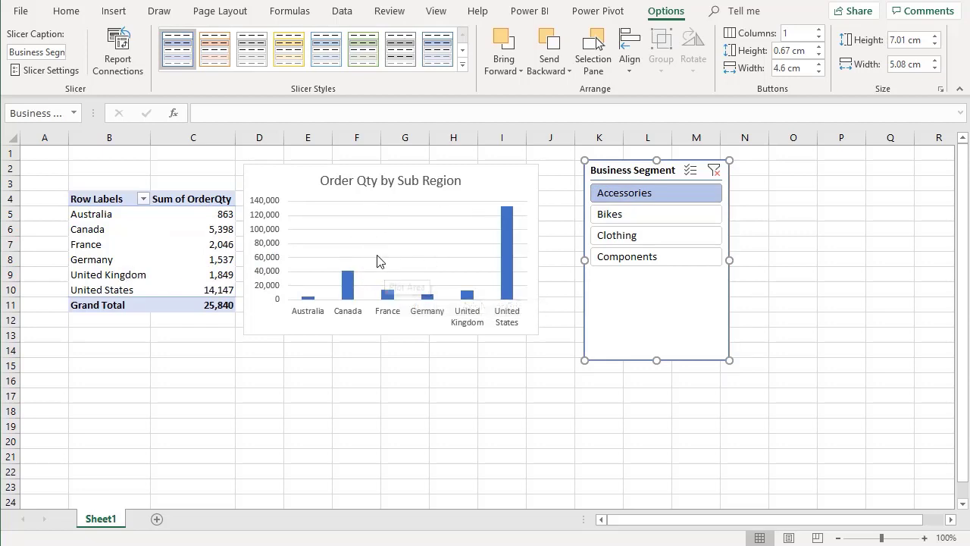
click(195, 241)
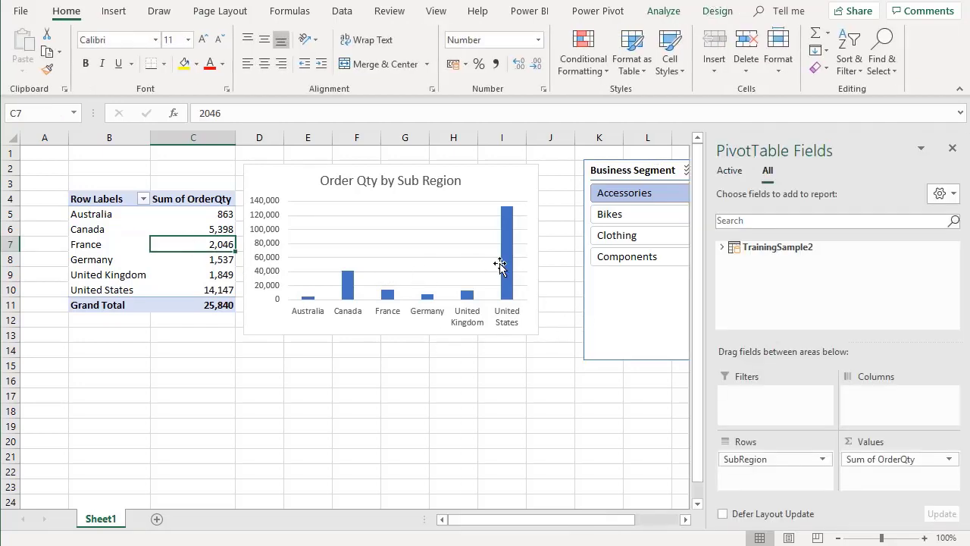
click(614, 216)
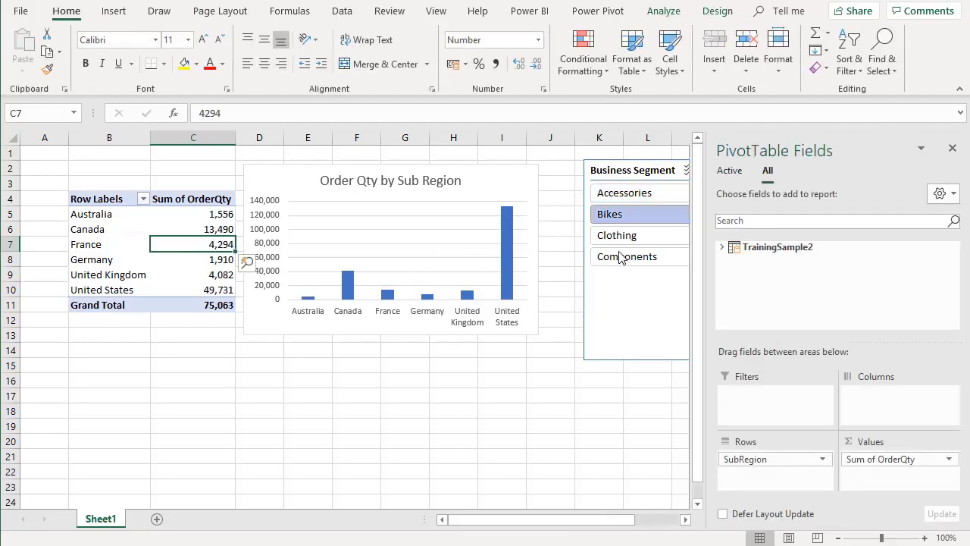
click(626, 256)
click(617, 235)
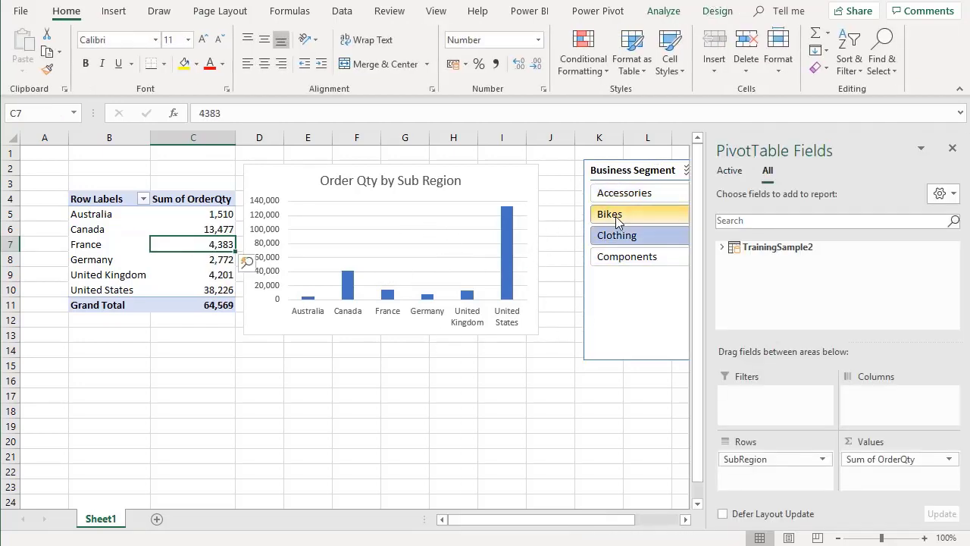
click(610, 214)
click(952, 150)
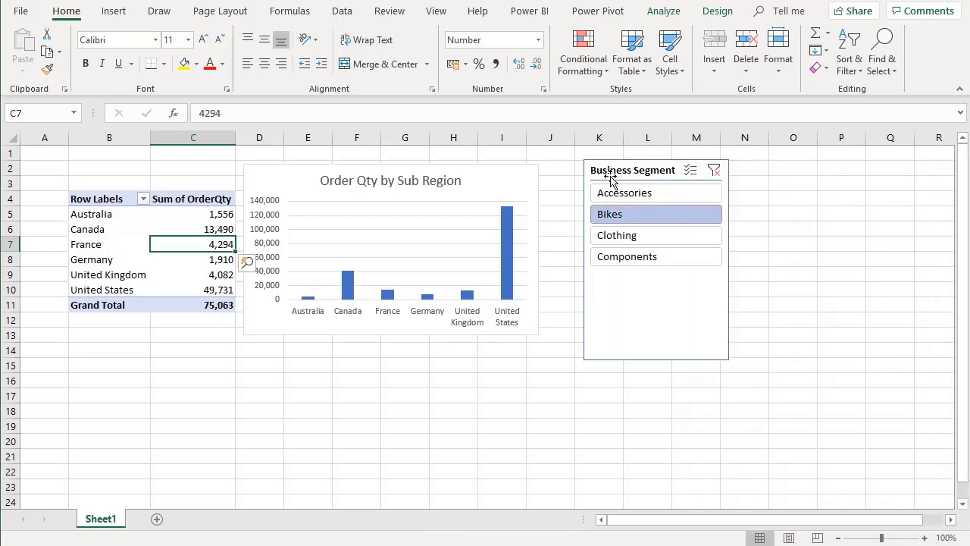
click(645, 170)
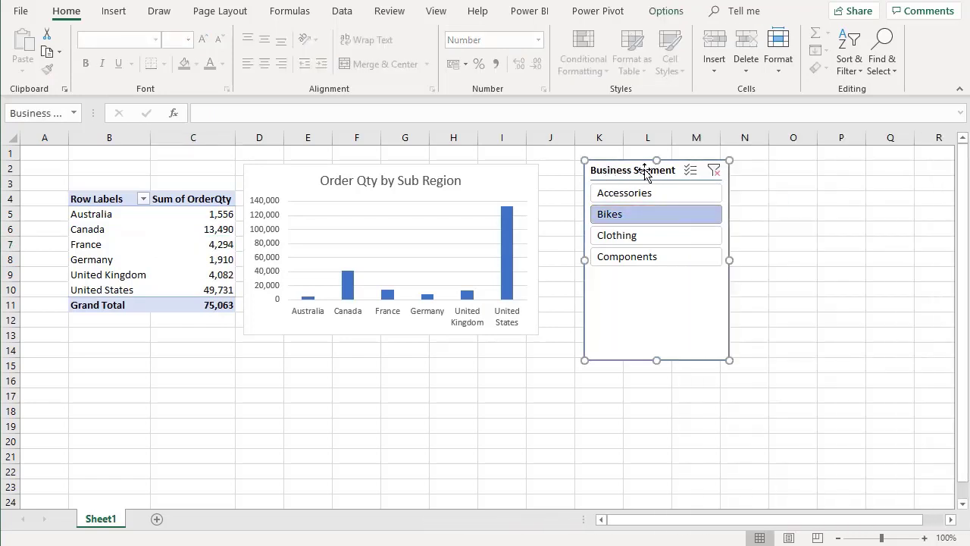
click(714, 170)
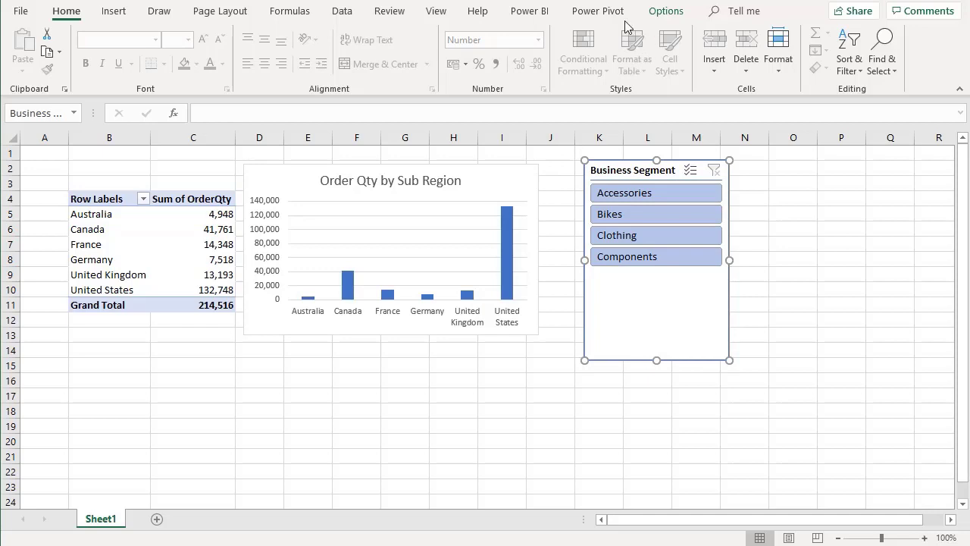
- Connect the Business Segment slicer to Chart 1 through its report connections
click(667, 10)
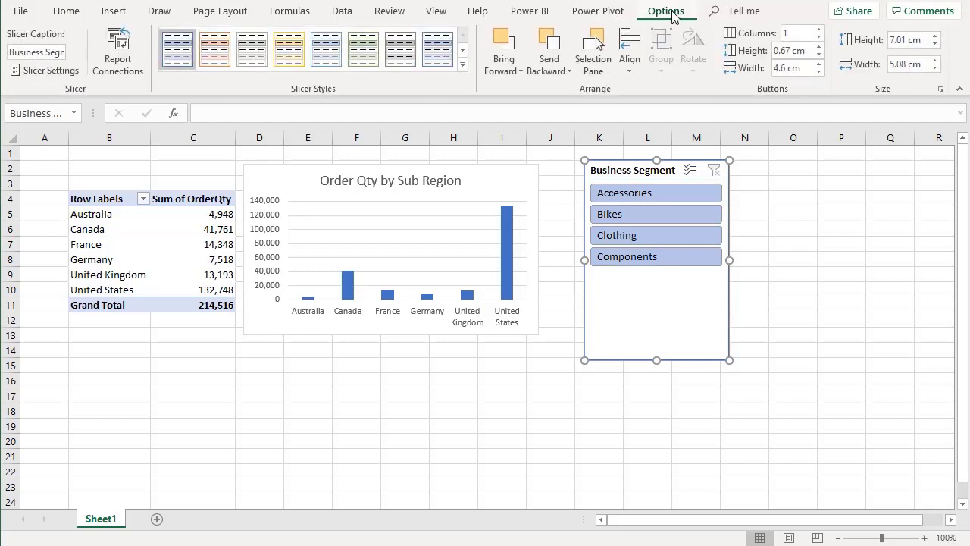
click(109, 76)
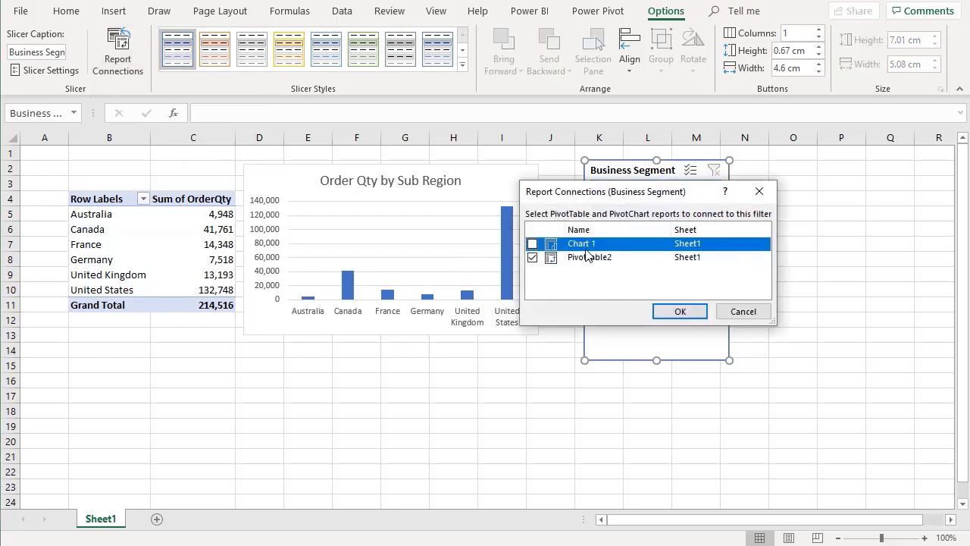
click(532, 243)
click(686, 311)
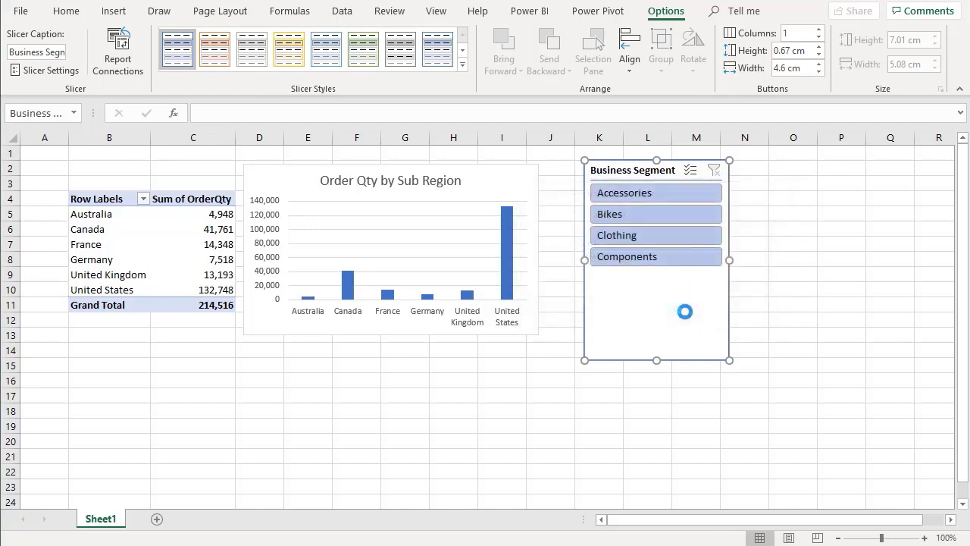
- Filter the PivotTable and PivotChart by each business segment in turn, ending with Accessories
click(639, 200)
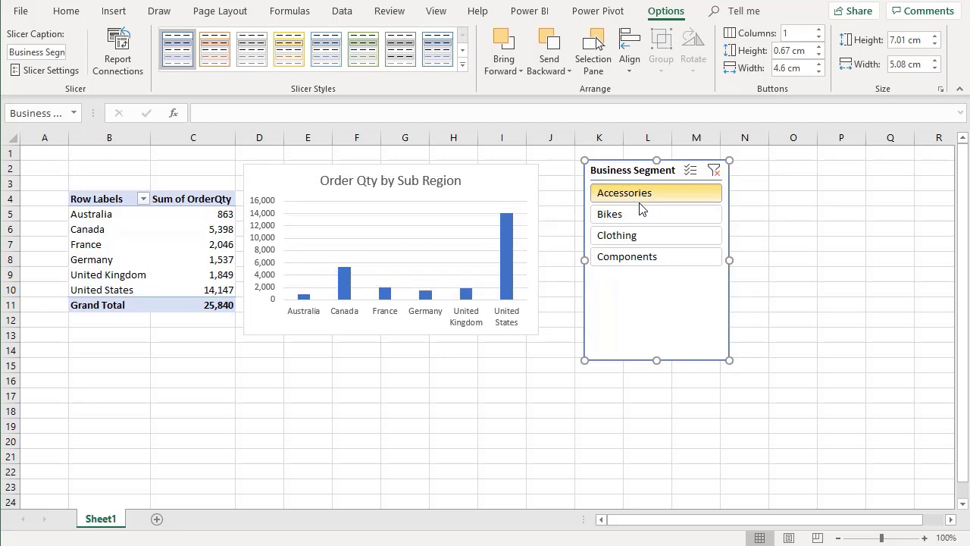
click(635, 215)
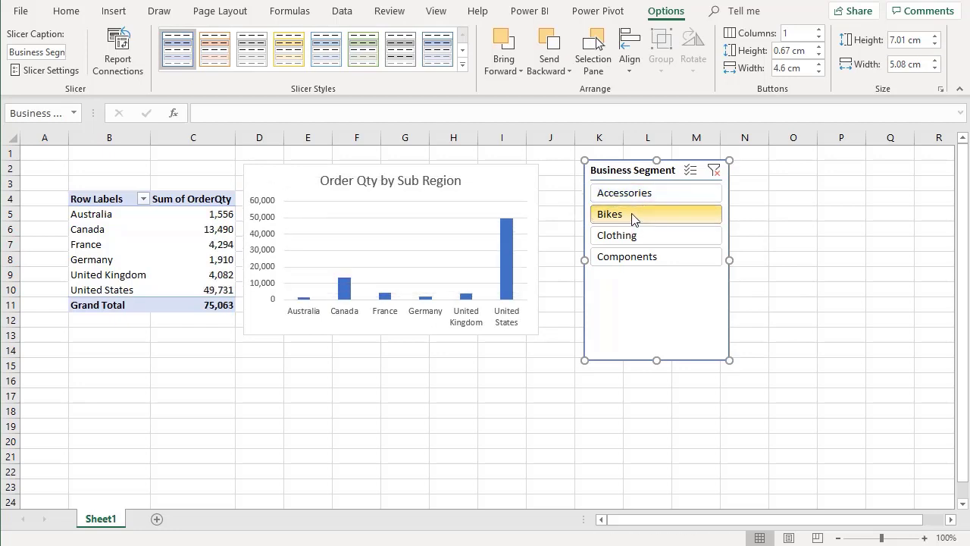
click(633, 233)
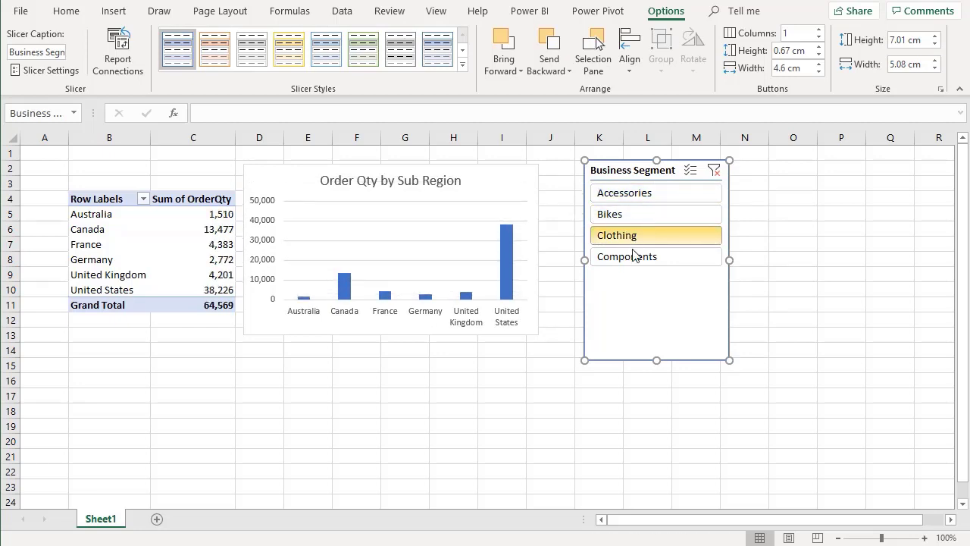
click(631, 256)
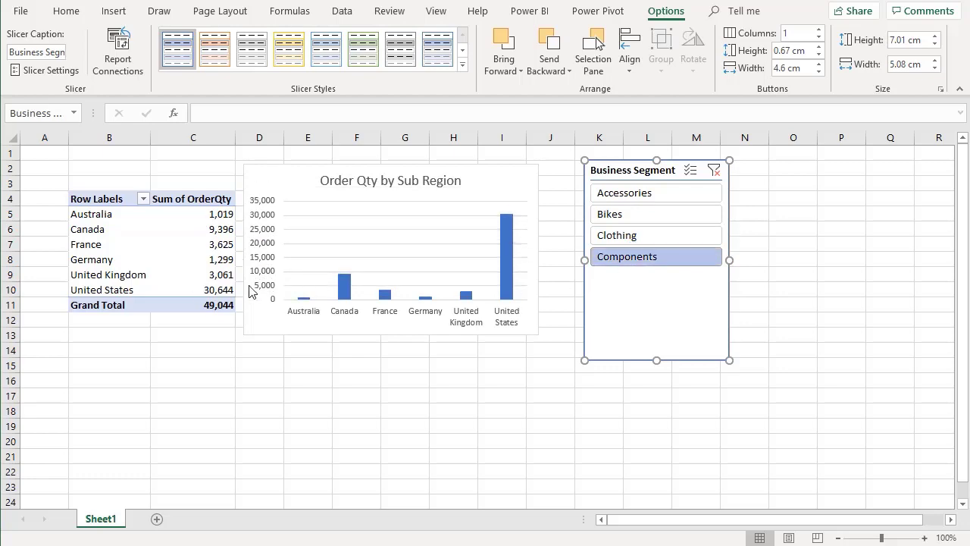
click(626, 234)
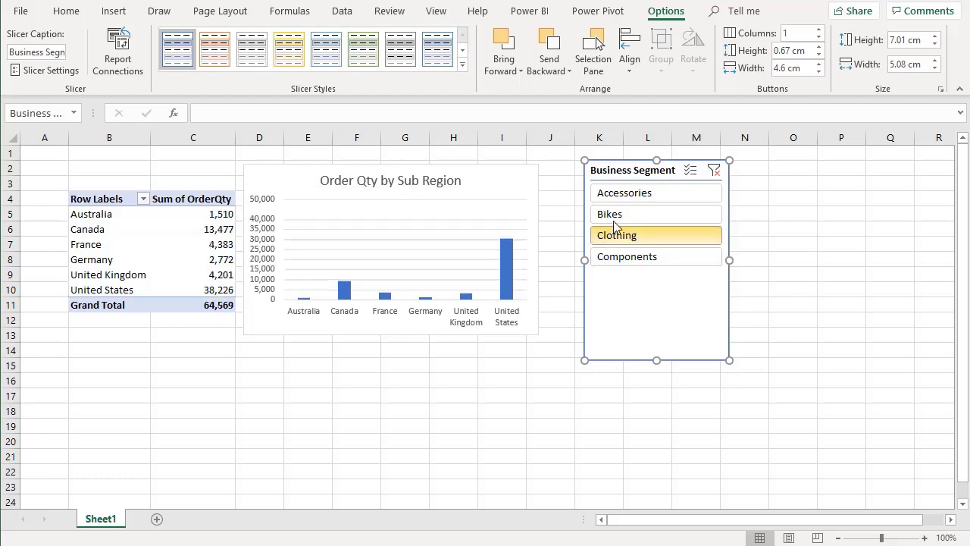
click(624, 214)
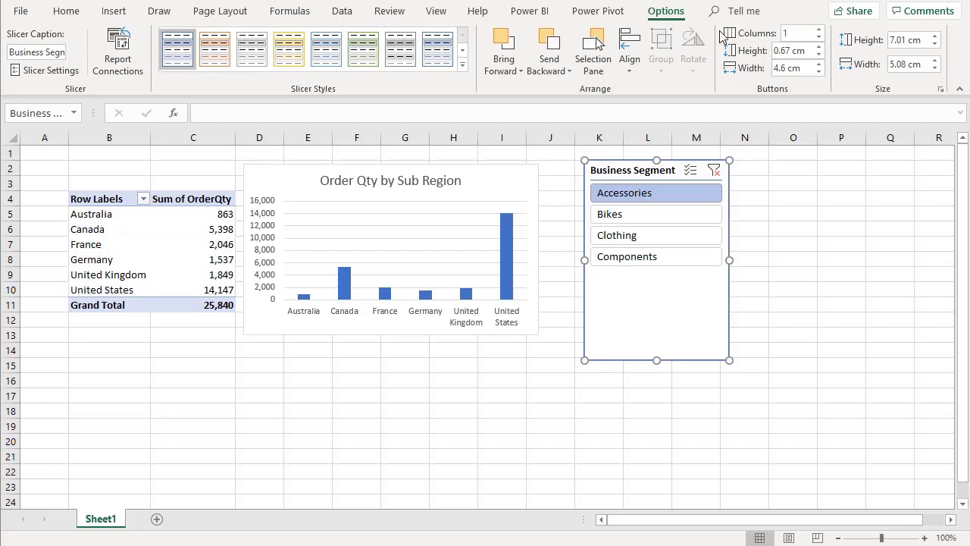
- Open the Power Pivot data model and examine the OrderQty, UnitPrice and ListPrice columns and the empty column beside them
click(612, 11)
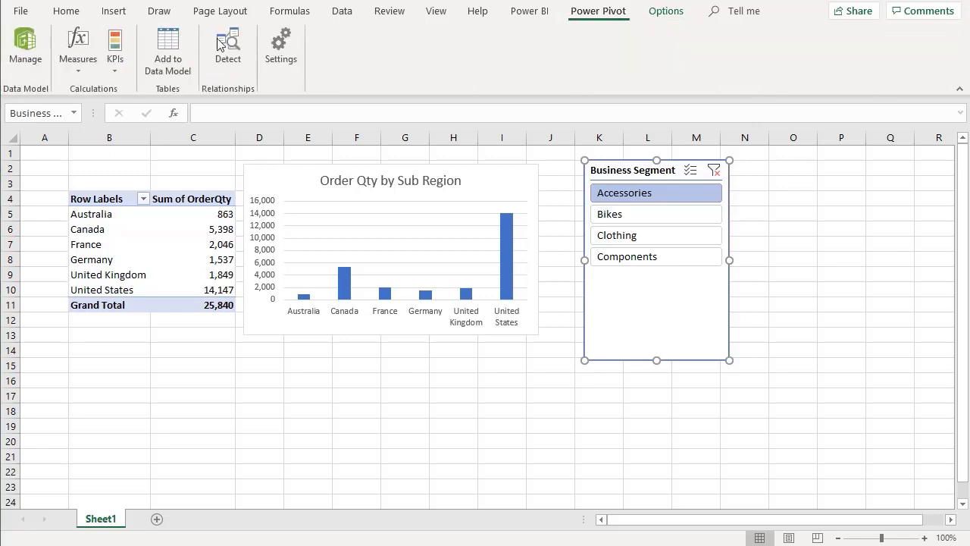
click(26, 65)
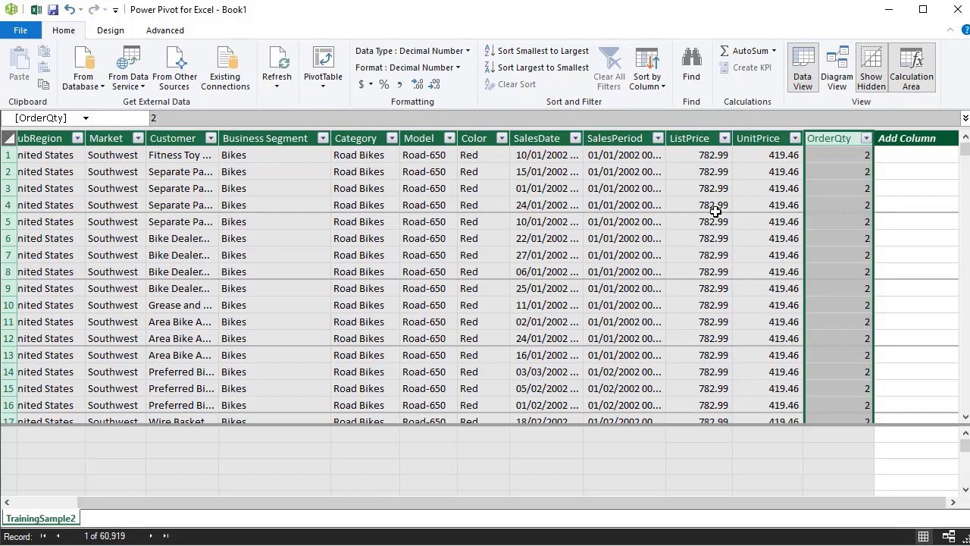
click(849, 156)
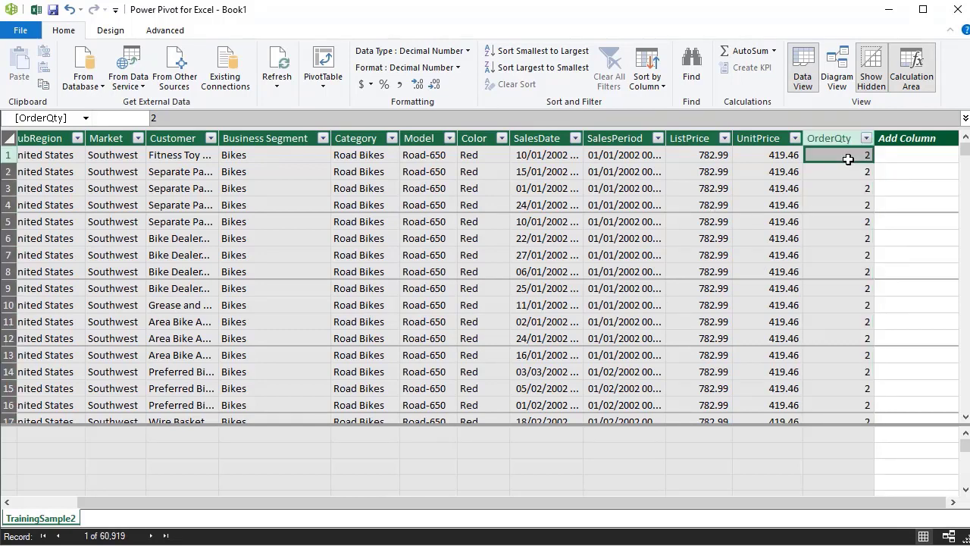
click(760, 158)
click(700, 154)
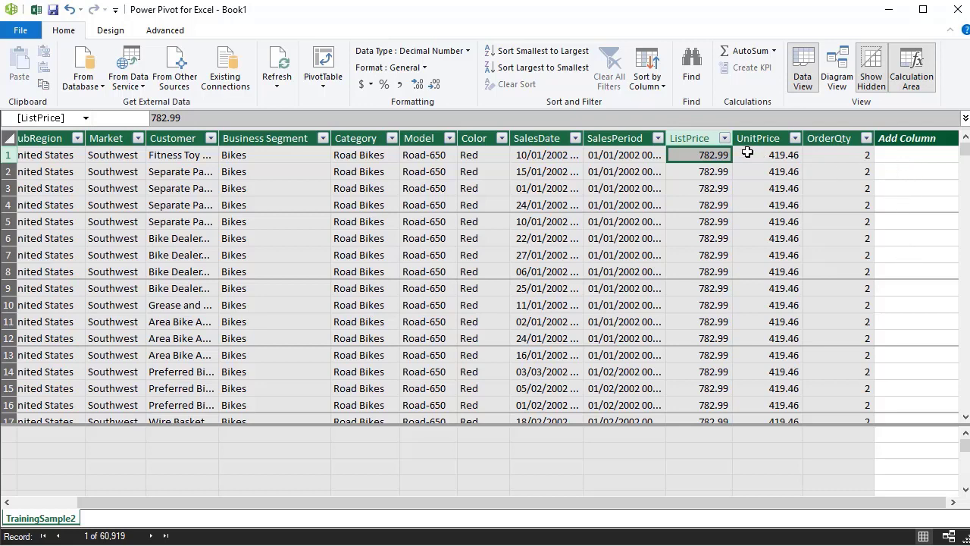
click(899, 155)
click(902, 171)
click(911, 190)
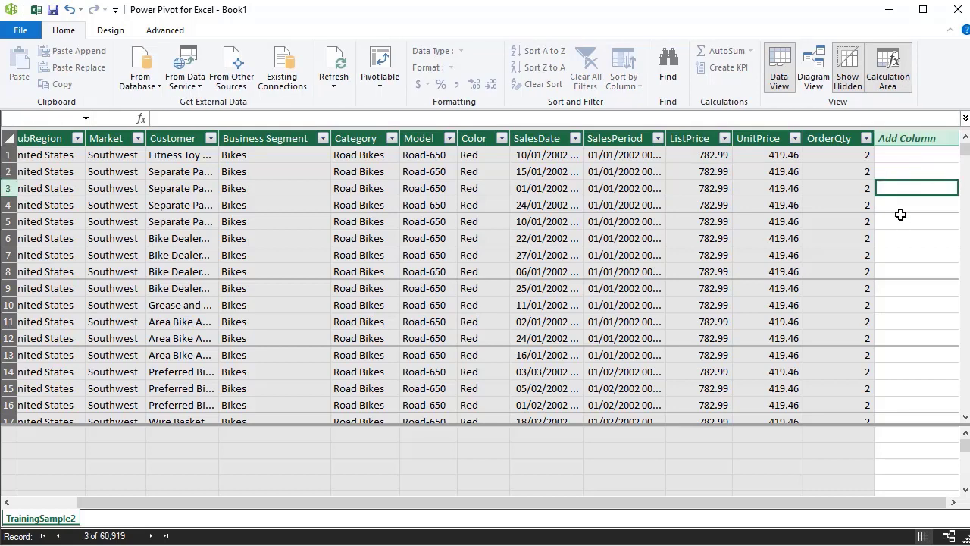
click(898, 206)
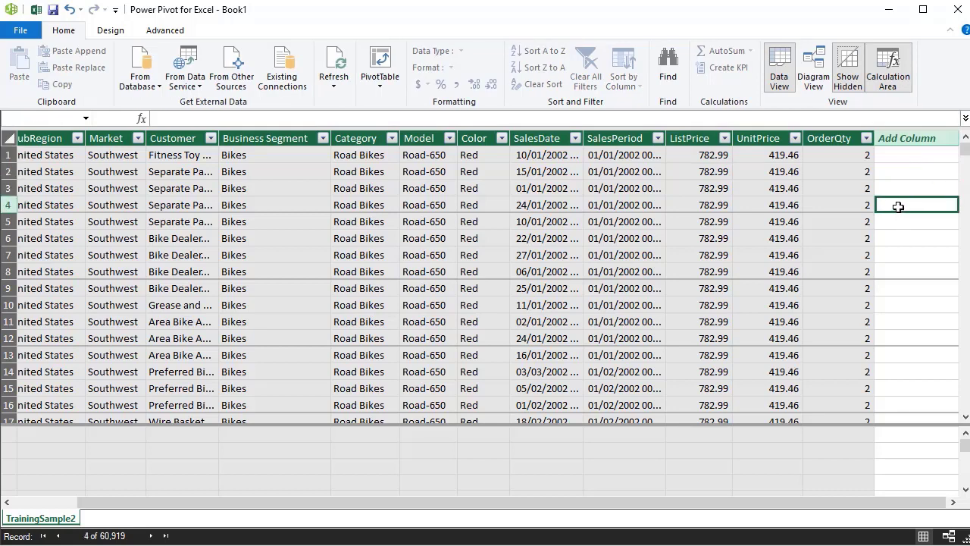
click(866, 155)
click(720, 156)
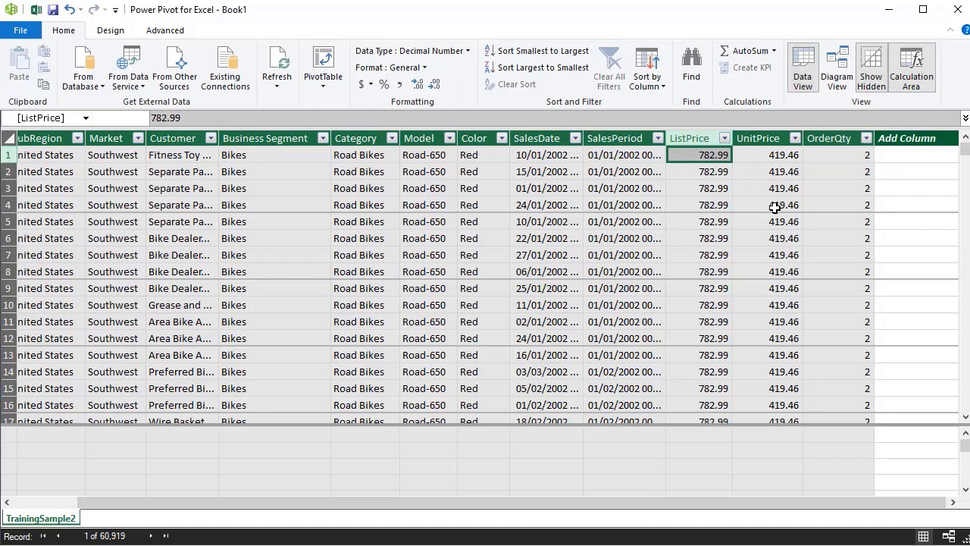
- Add a new column named Sales after OrderQty in the TrainingSample2 table
click(914, 155)
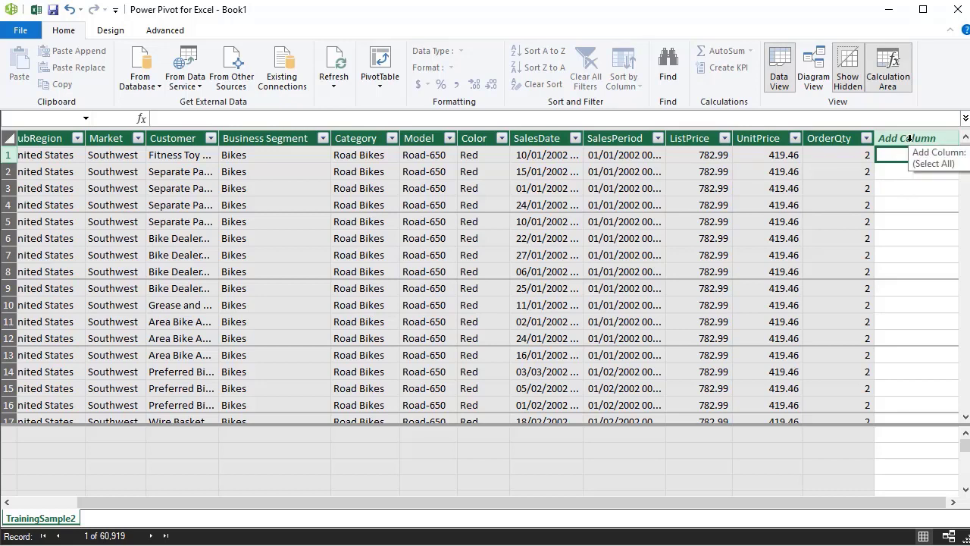
double_click(909, 139)
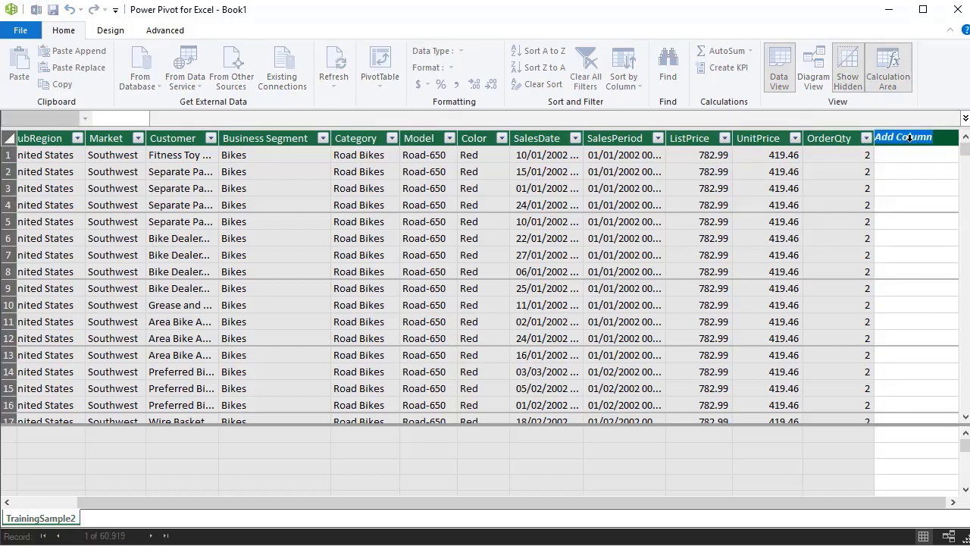
text(Sales)
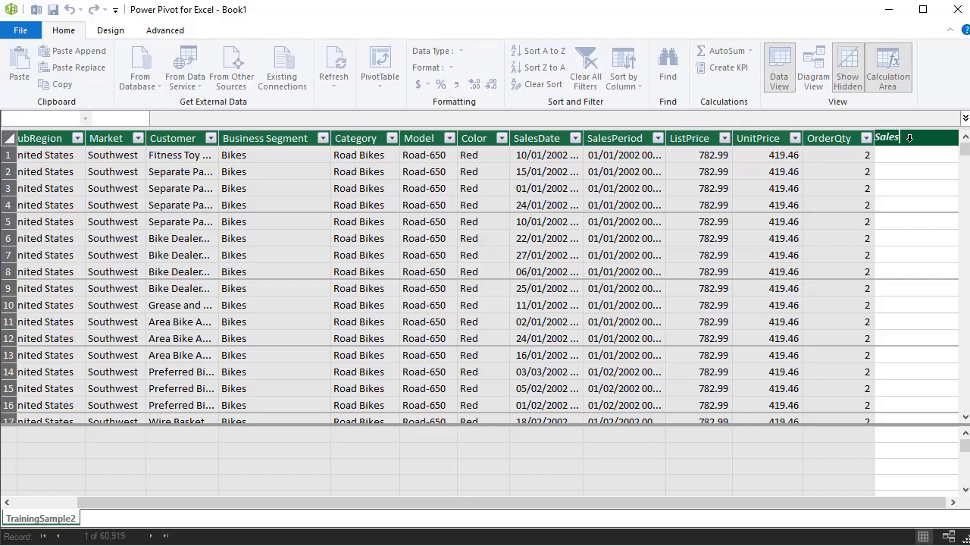
key(Return)
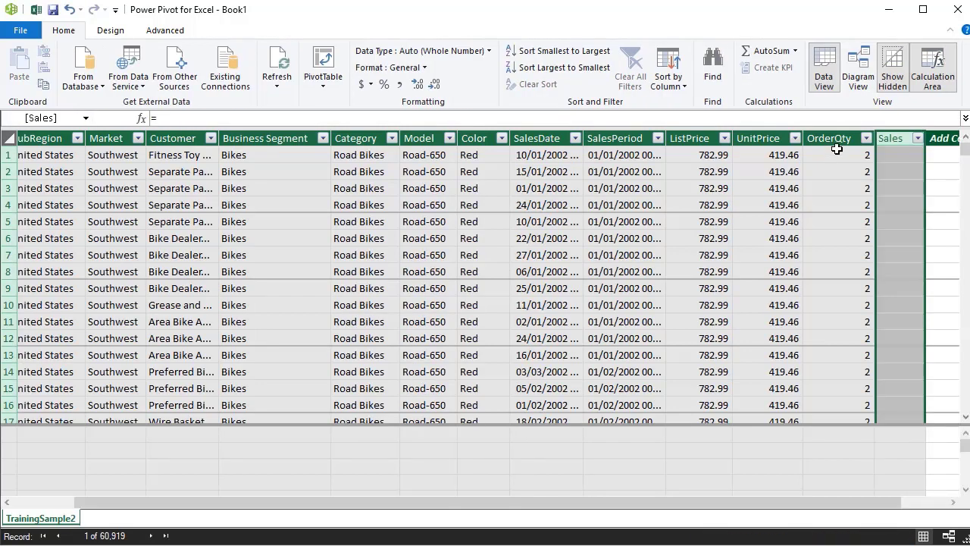
- Enter the formula =TrainingSample2[ListPrice]*TrainingSample2[OrderQty] for the Sales column
click(903, 154)
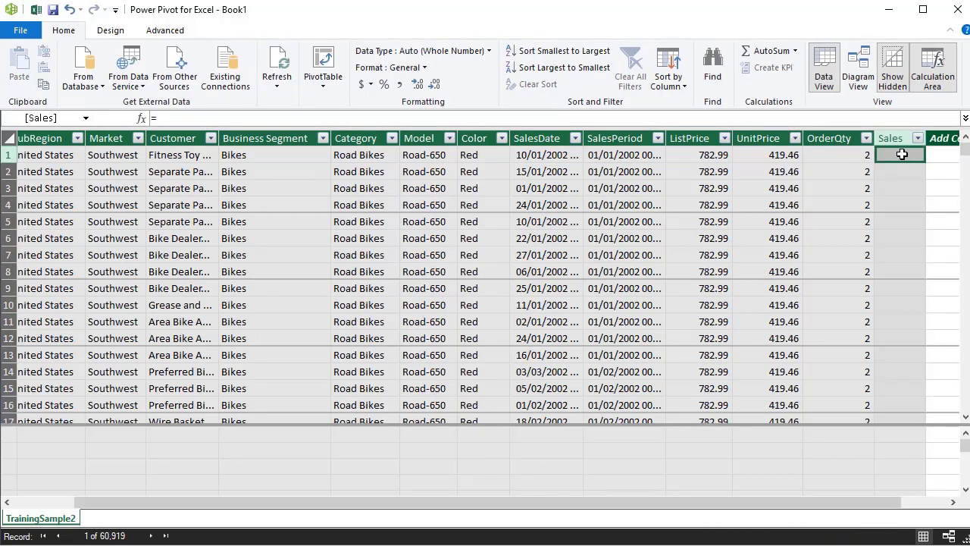
click(217, 119)
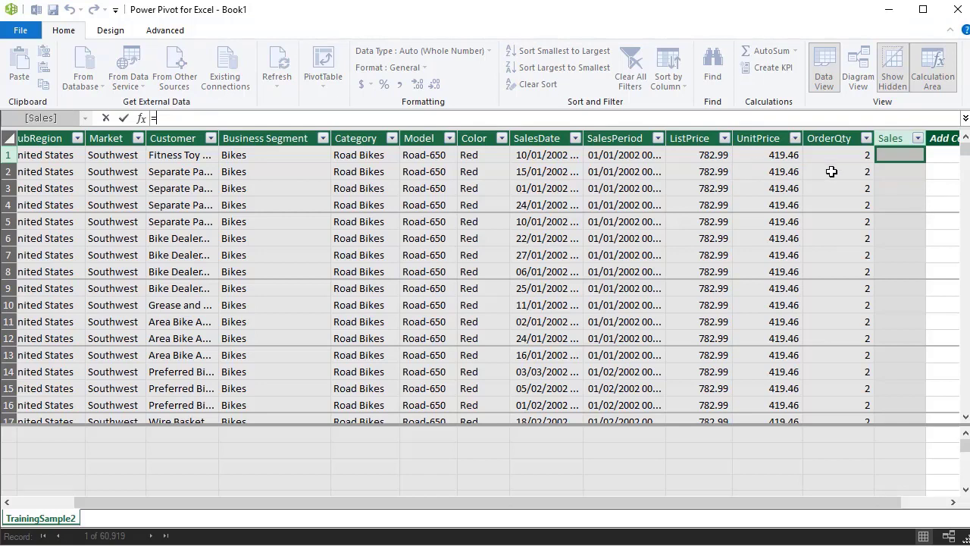
click(708, 168)
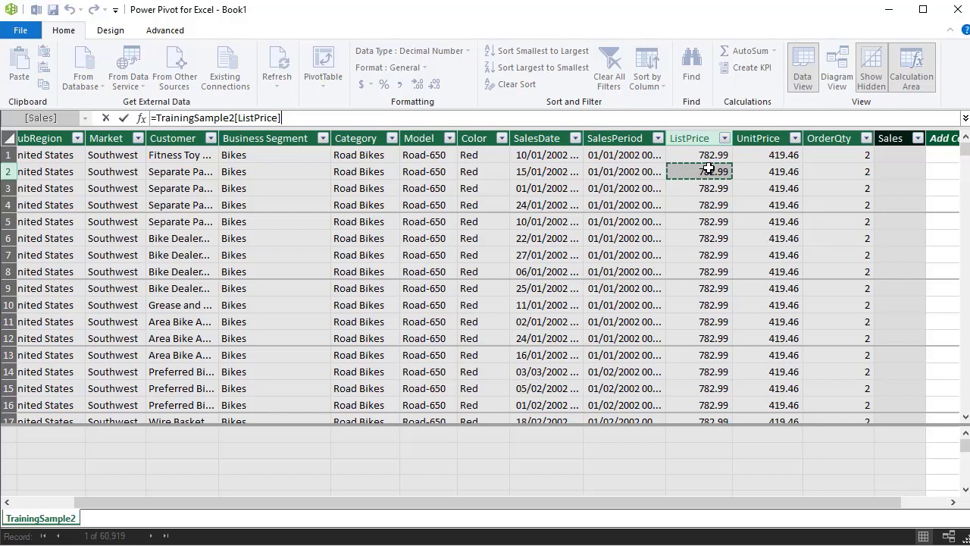
text(*)
click(843, 175)
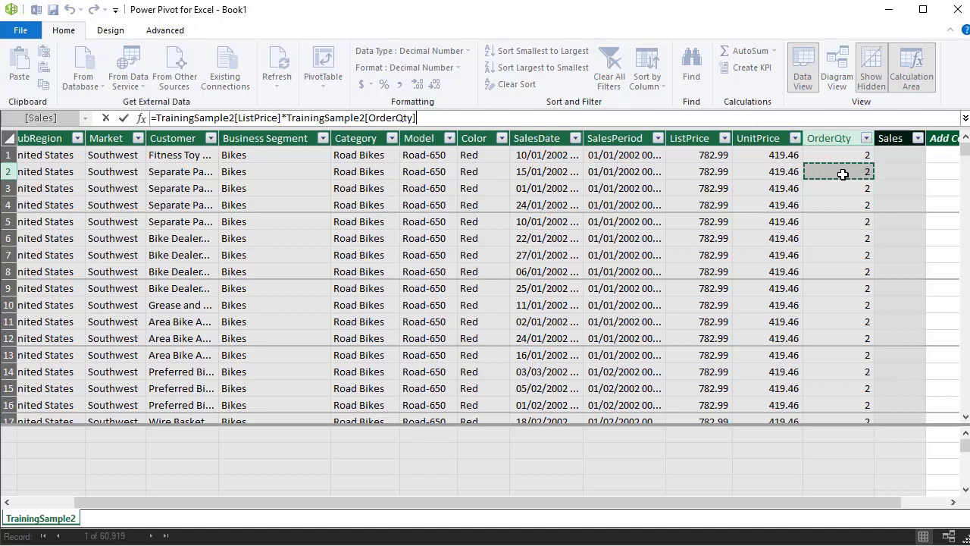
key(Return)
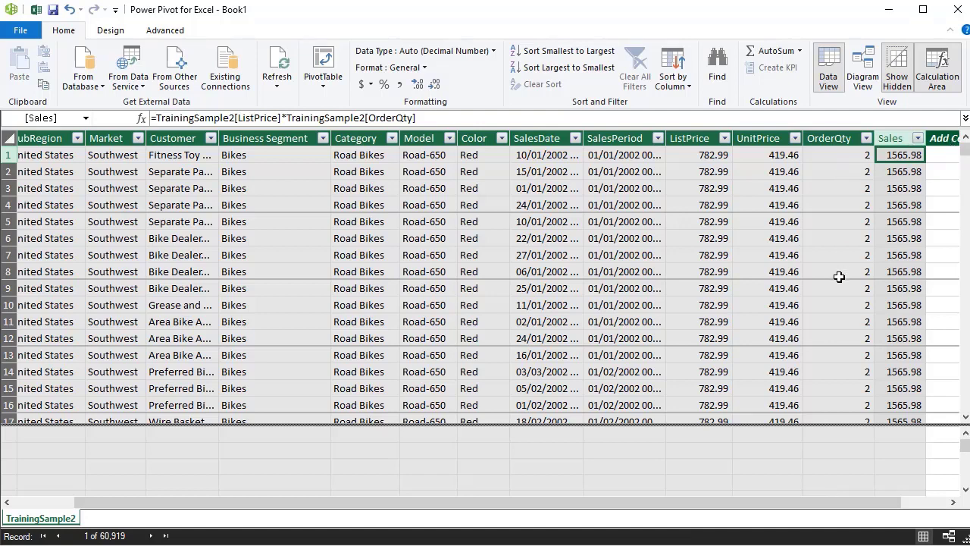
- Format the Sales column with a thousands separator and no decimal places
click(403, 84)
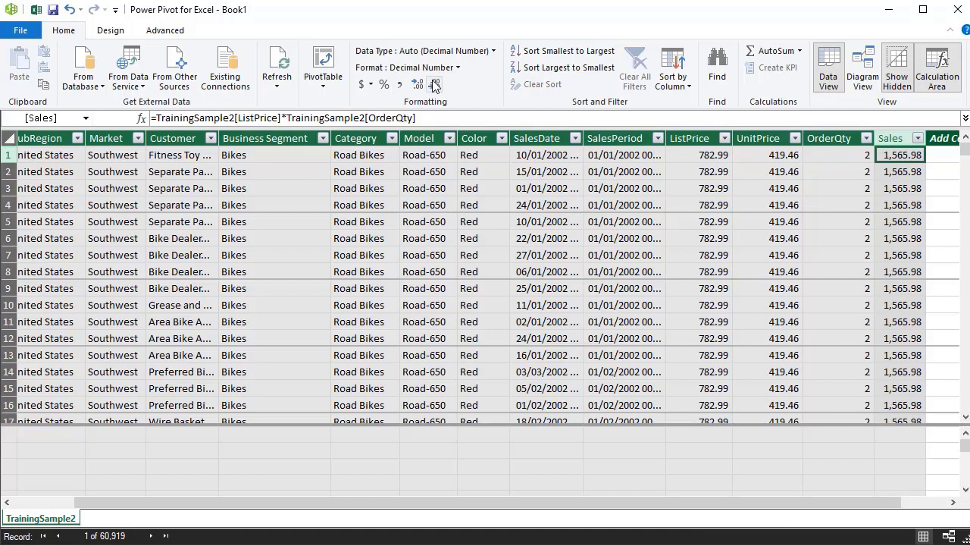
click(434, 84)
click(435, 84)
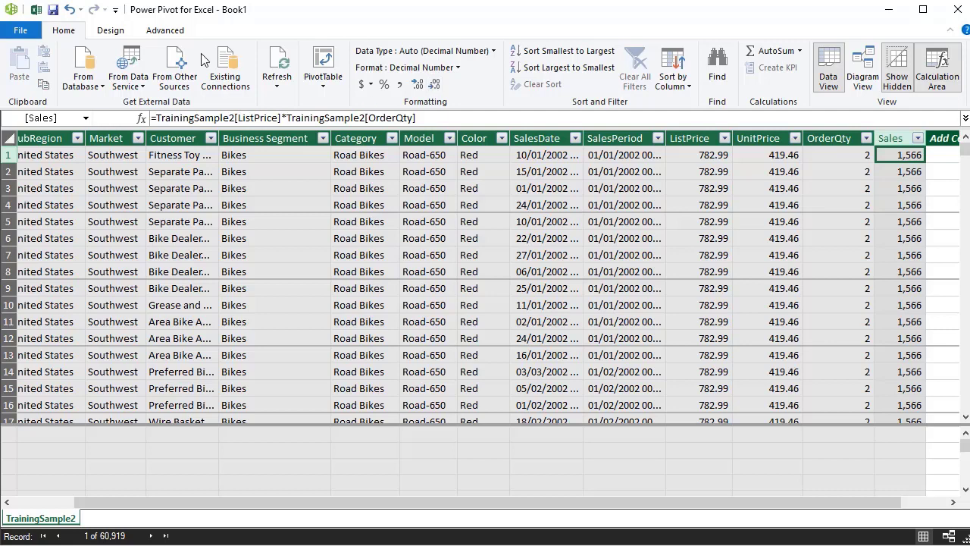
- Switch to the Excel workbook and add the Sales field to the PivotTable's values below Sum of OrderQty
click(38, 11)
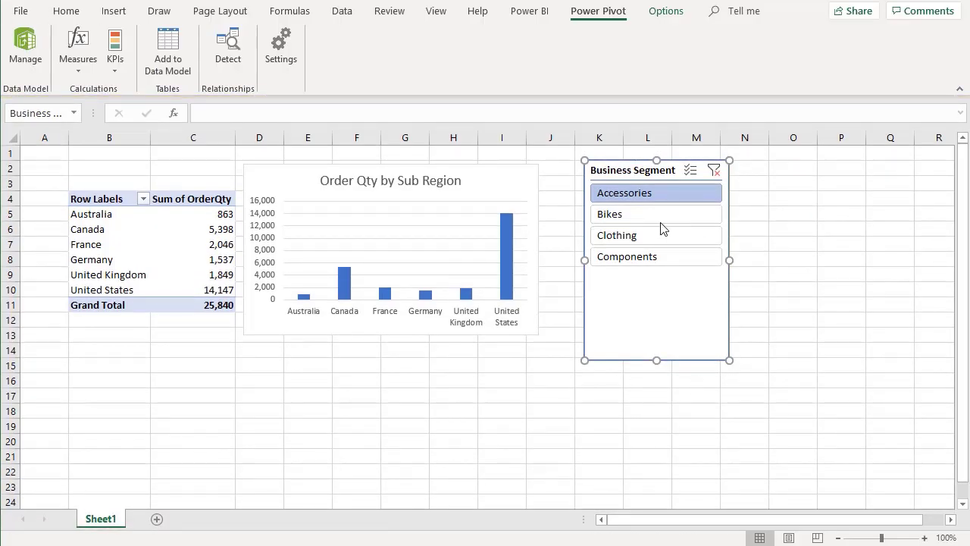
click(208, 244)
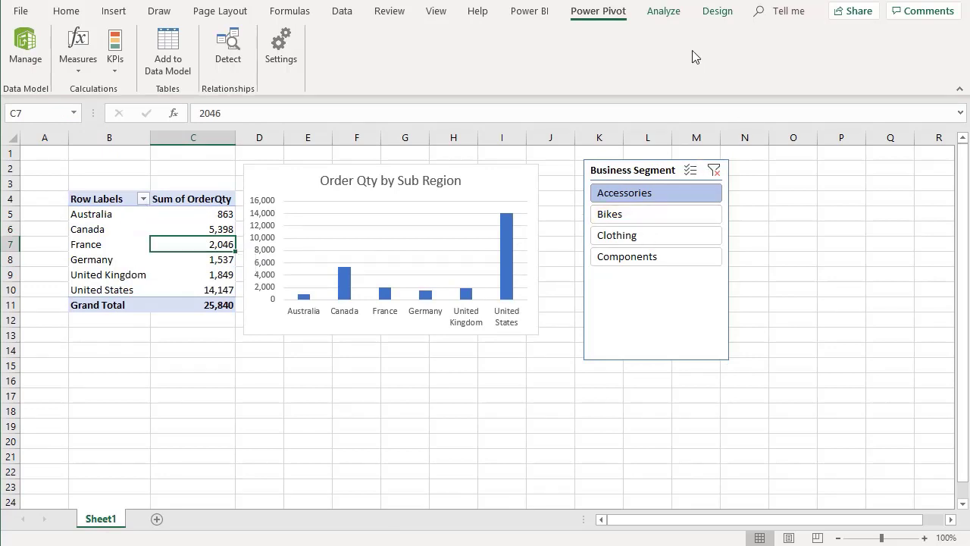
click(674, 13)
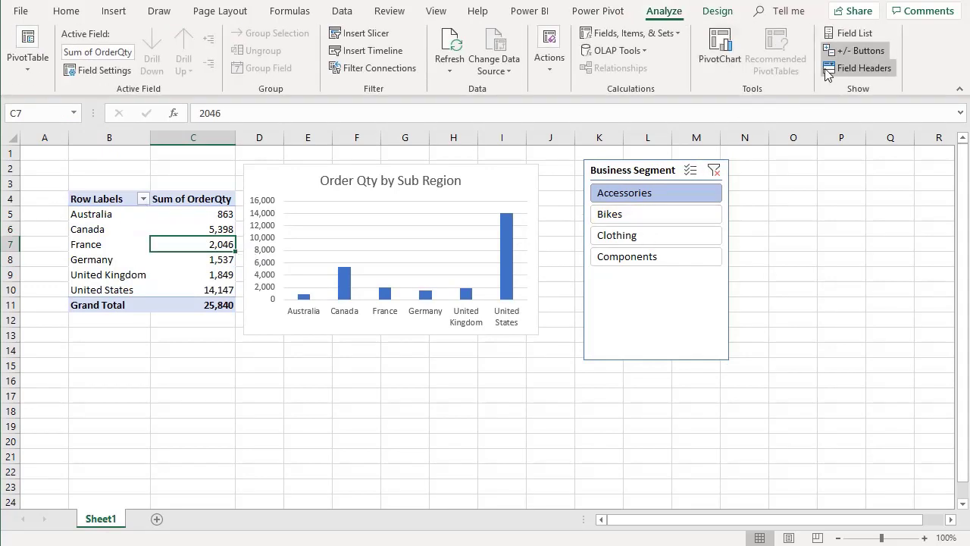
click(842, 33)
click(724, 249)
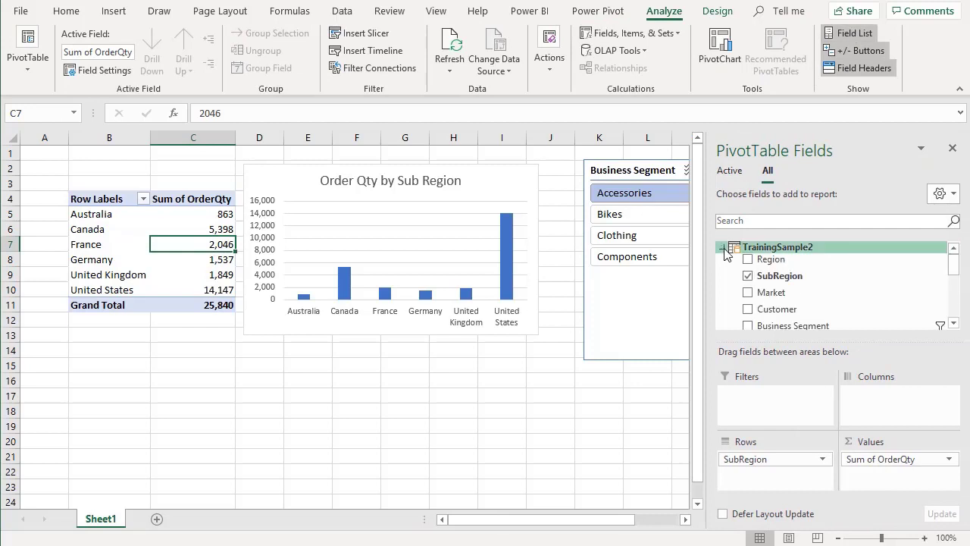
scroll(792, 282, down, 5)
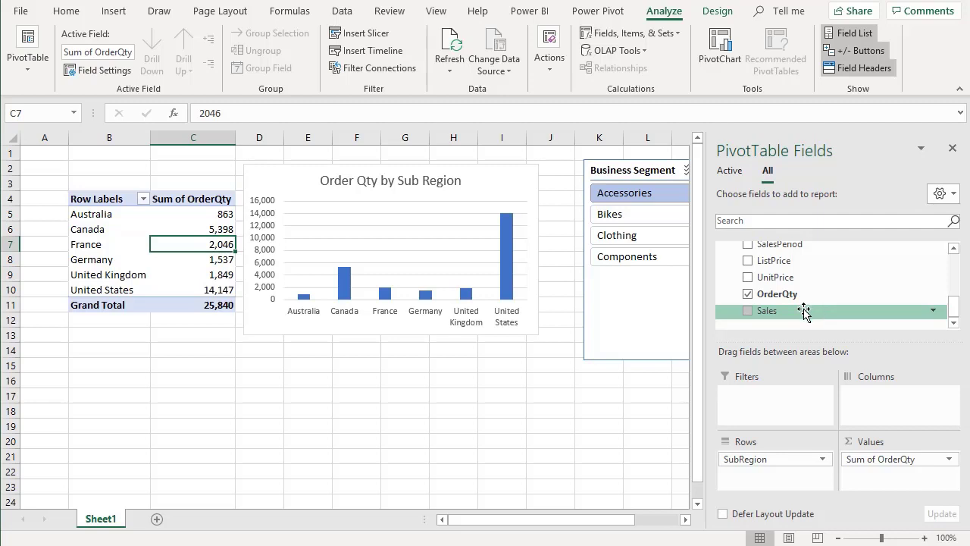
drag(801, 310, 865, 477)
- Move the chart clear of the PivotTable and remove Sum of OrderQty from the PivotTable's values
click(334, 181)
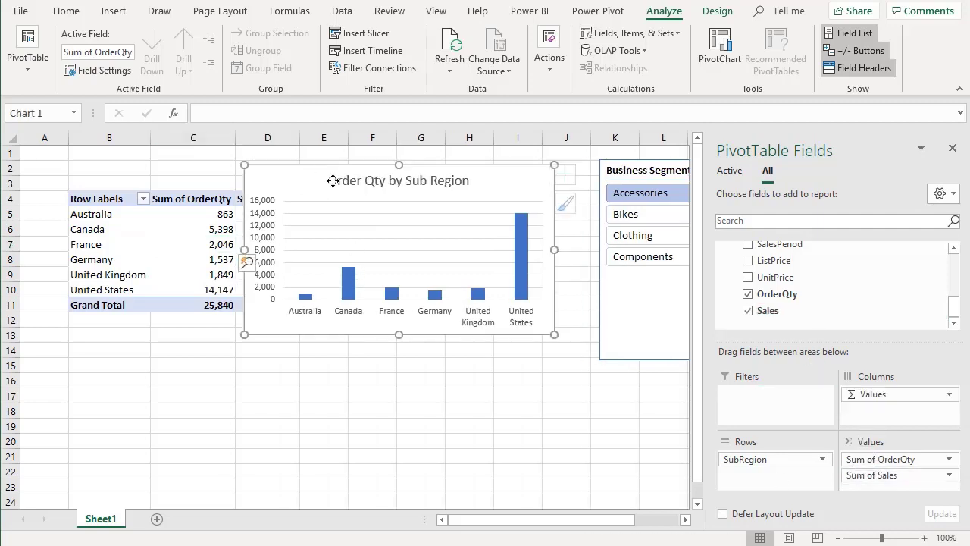
drag(334, 180, 429, 186)
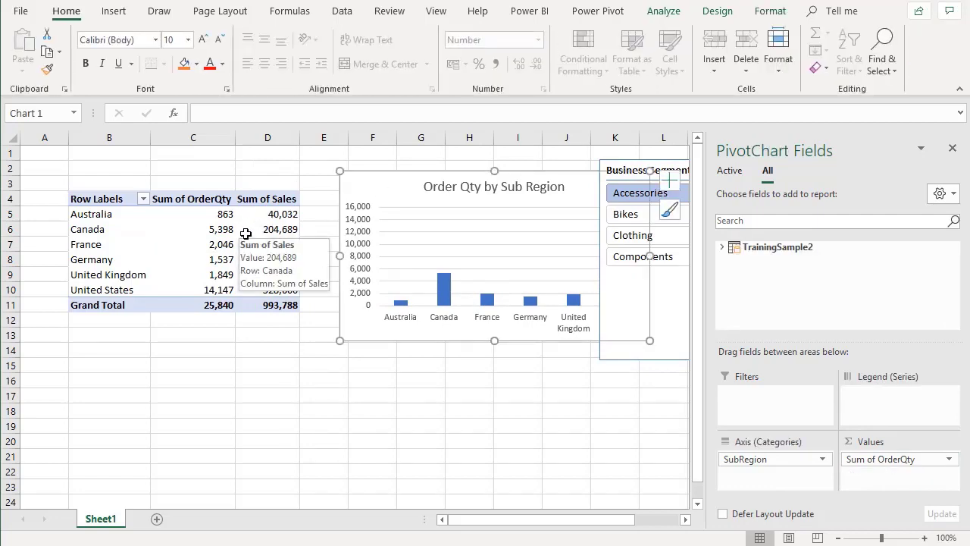
click(274, 259)
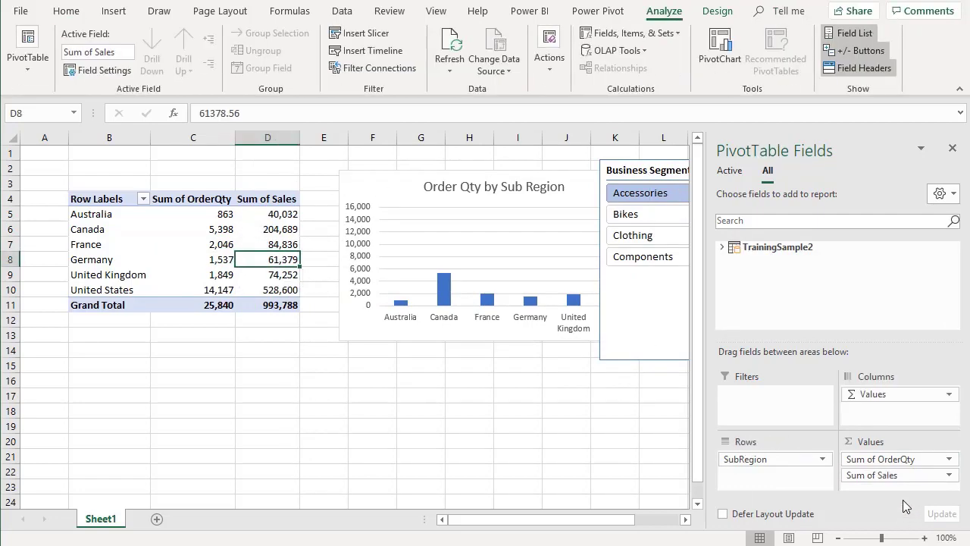
drag(893, 459, 641, 476)
click(198, 241)
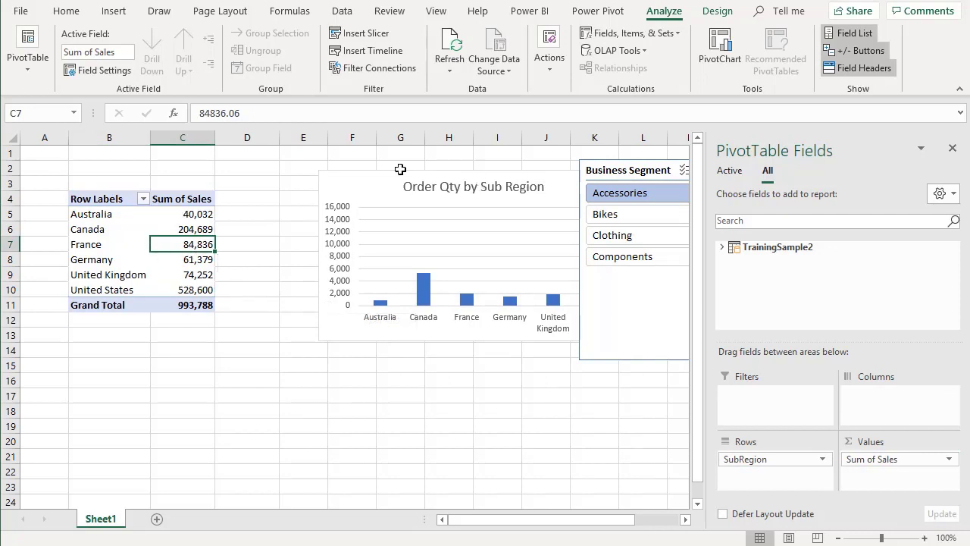
- Move the chart back beside the PivotTable and replace Sum of OrderQty with Sales in the chart's values
drag(370, 187, 294, 171)
drag(893, 459, 455, 472)
click(722, 249)
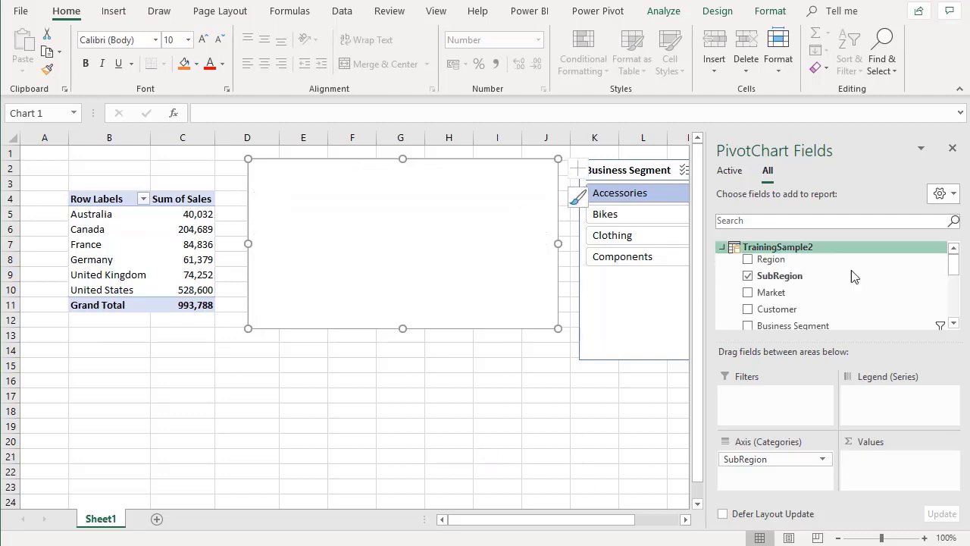
scroll(894, 253, down, 5)
mouse_move(815, 315)
mouse_down()
mouse_move(887, 498)
mouse_move(879, 459)
mouse_up()
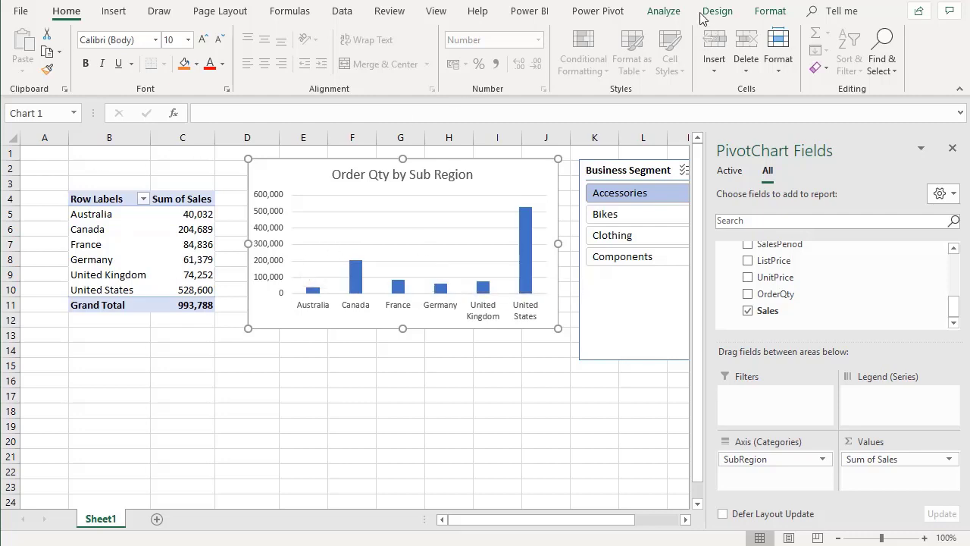
- Reopen the Power Pivot data model and add a column named Cost after Sales
click(589, 11)
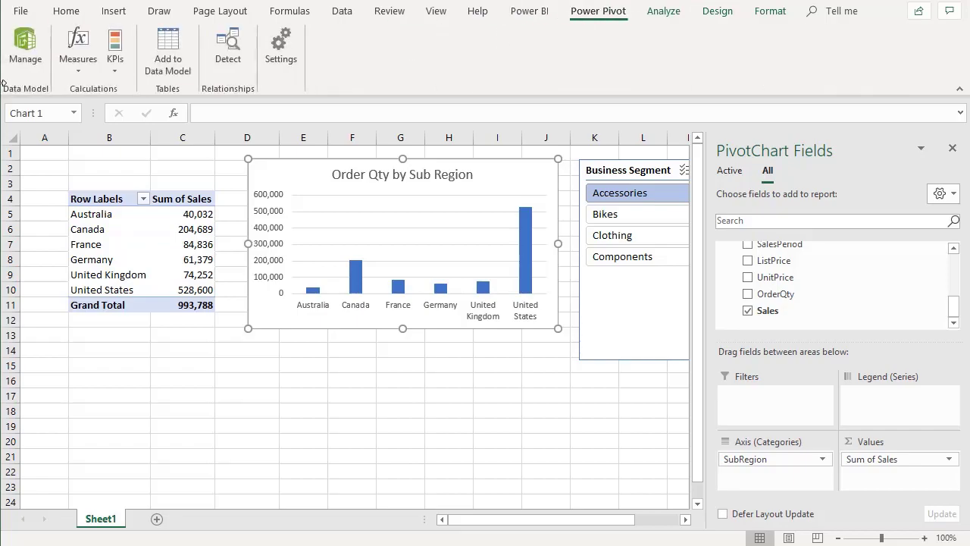
click(24, 55)
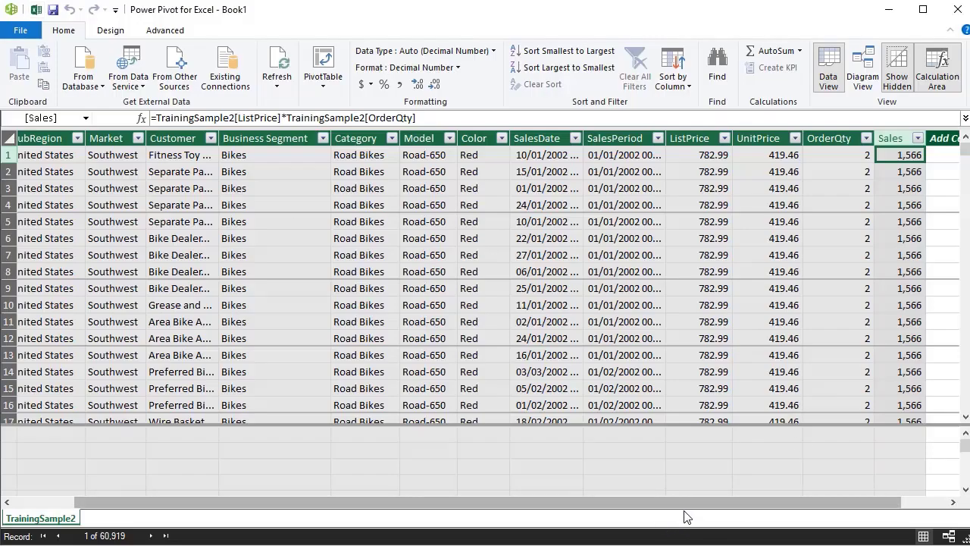
drag(690, 502, 735, 502)
double_click(913, 140)
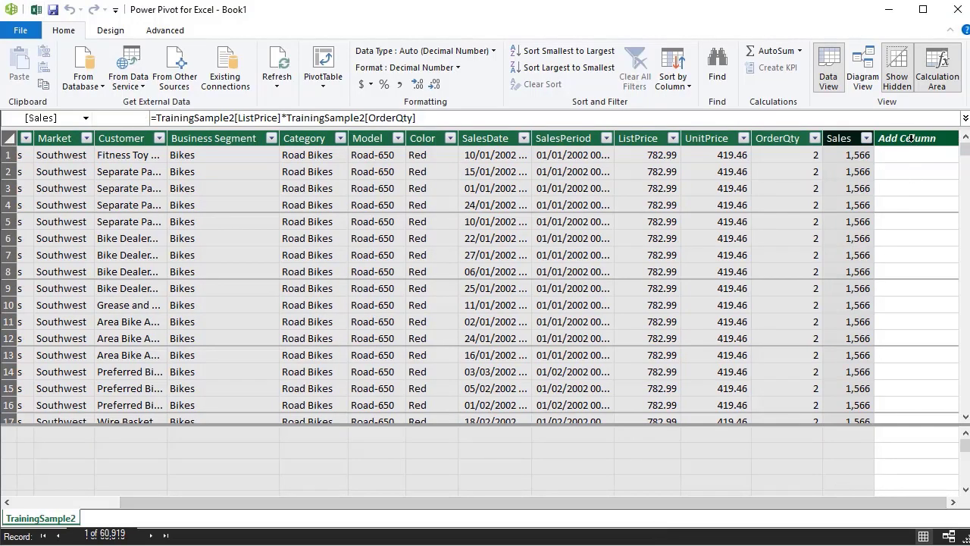
text(Cost)
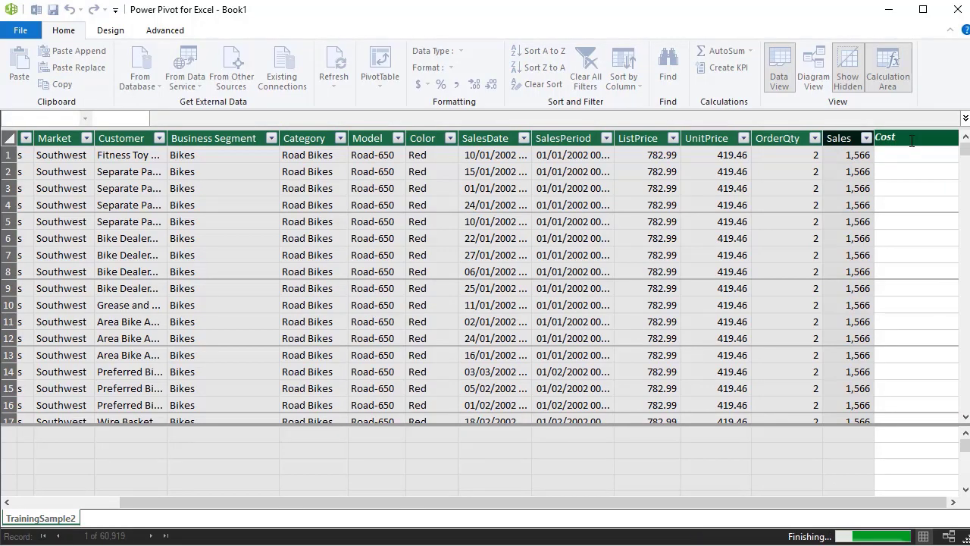
key(Return)
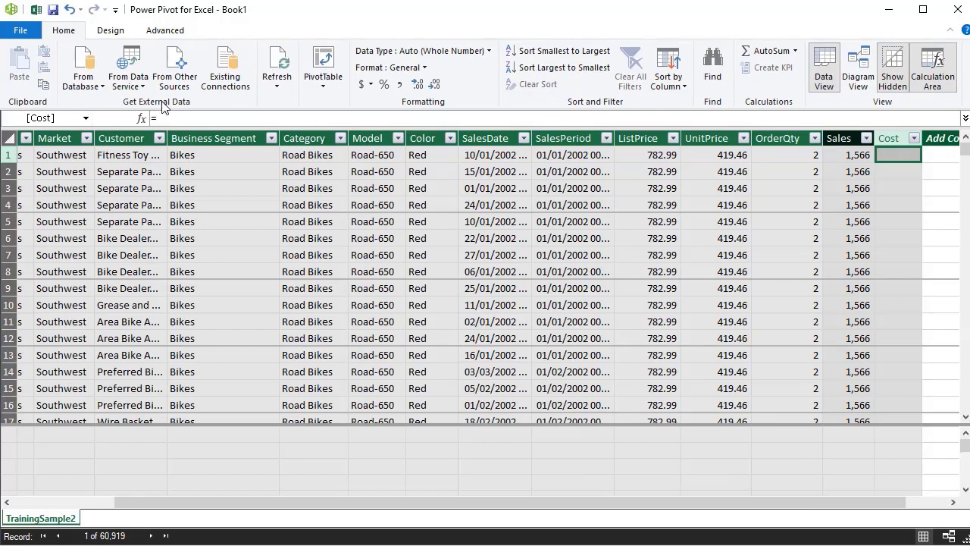
- Enter the formula =[UnitPrice]*[OrderQty] for the Cost column and select the whole column
click(206, 117)
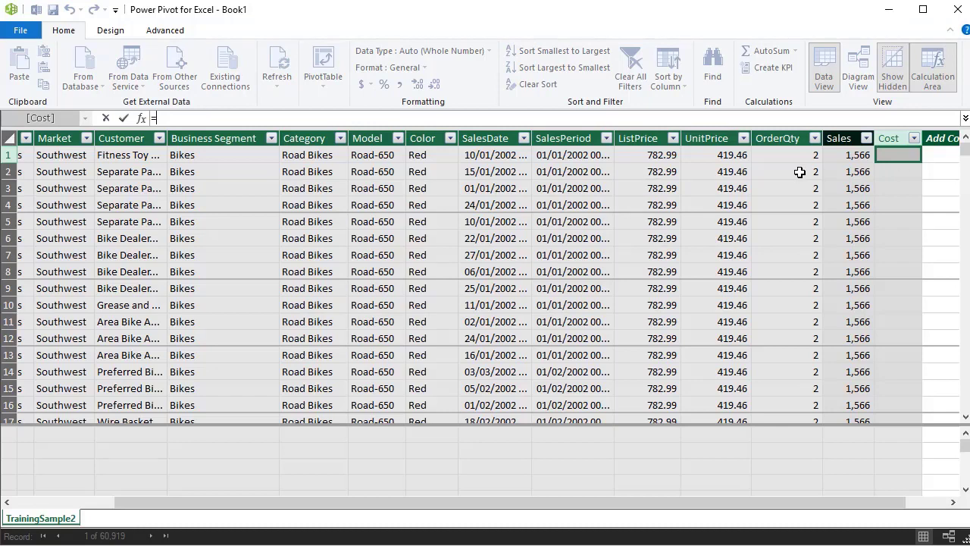
text([)
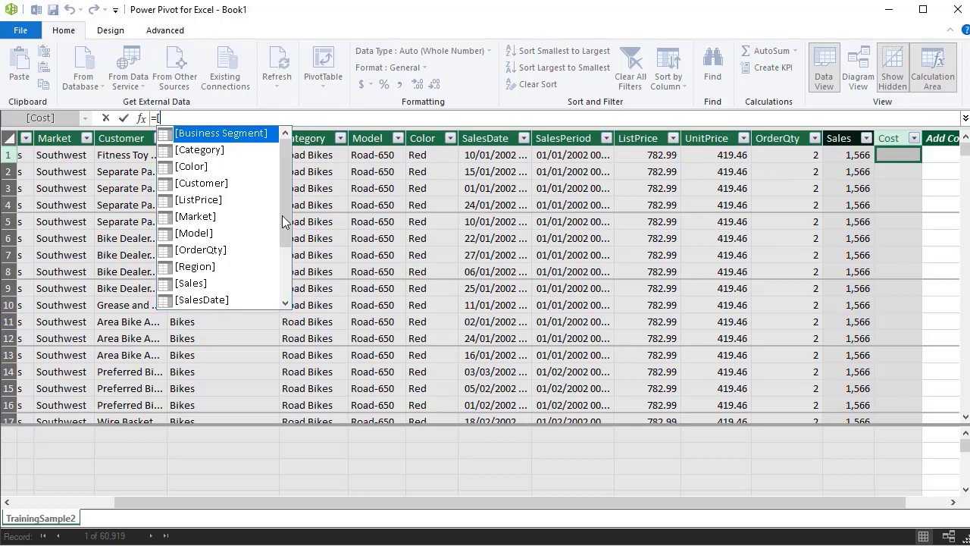
drag(282, 221, 280, 291)
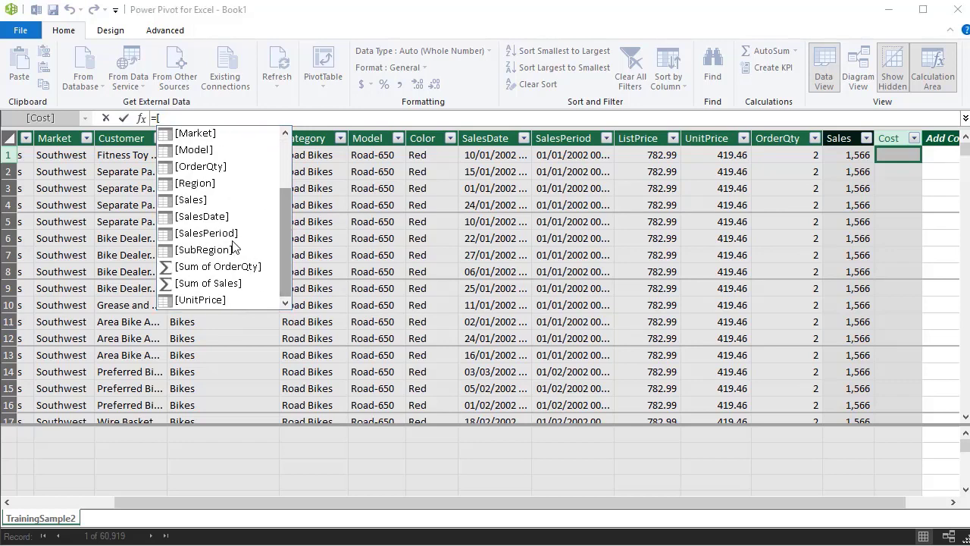
double_click(209, 300)
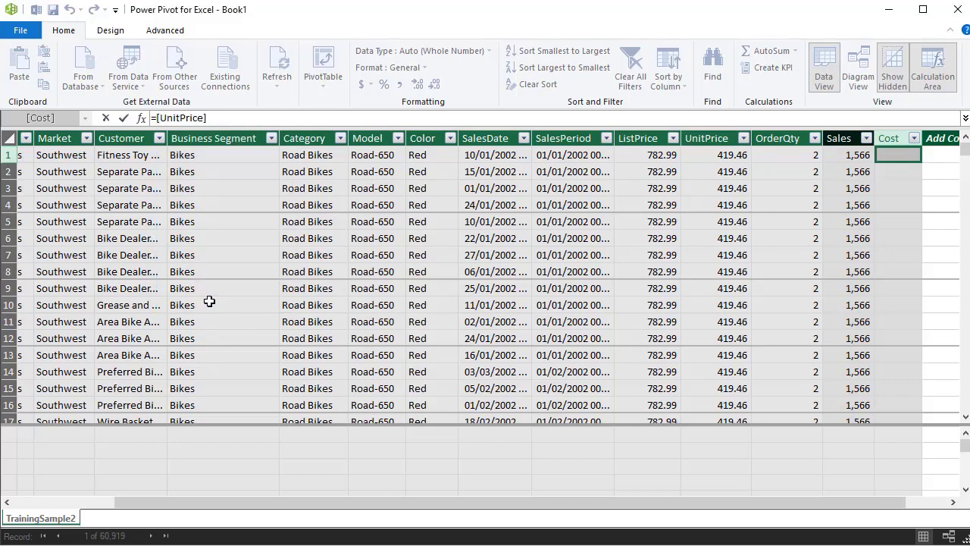
text(*[o)
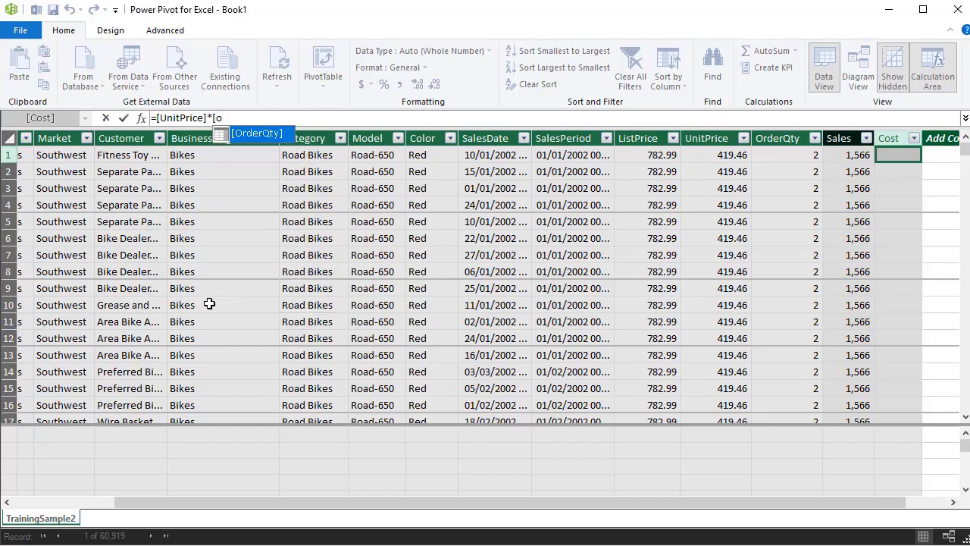
double_click(241, 143)
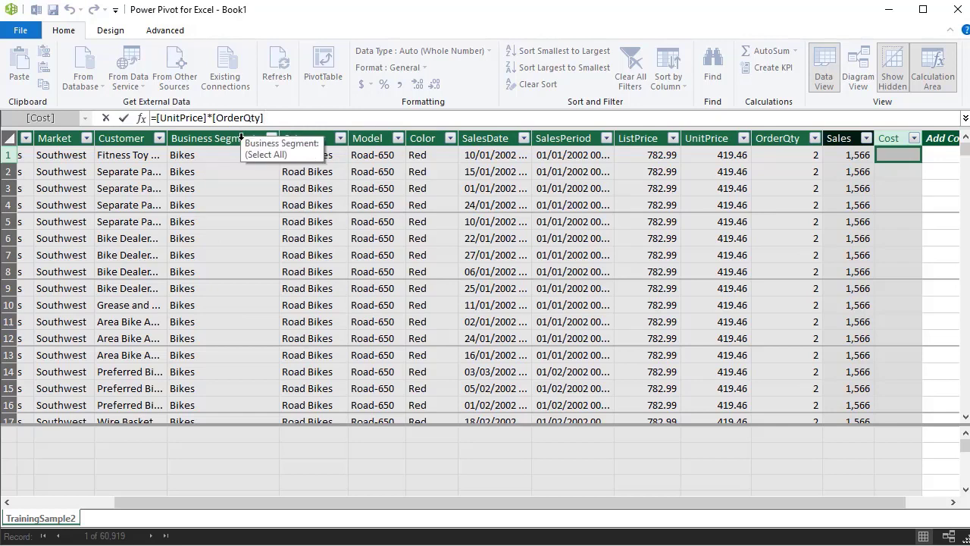
key(Return)
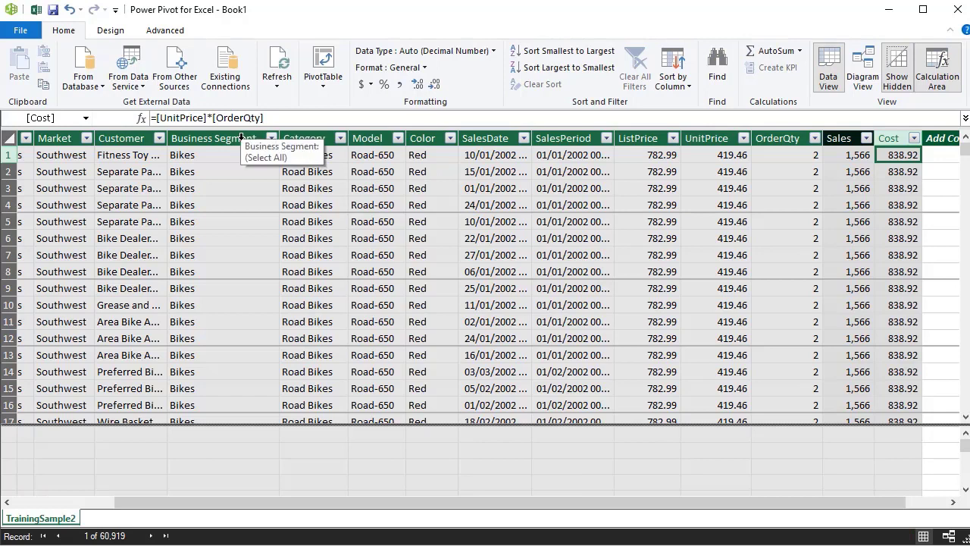
click(896, 132)
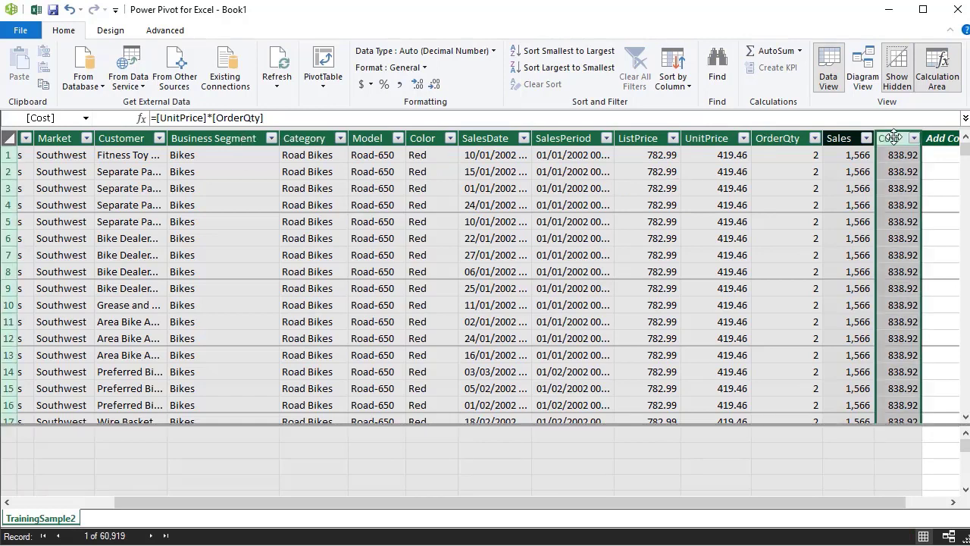
- Format the Cost column with a thousands separator and no decimal places
click(399, 84)
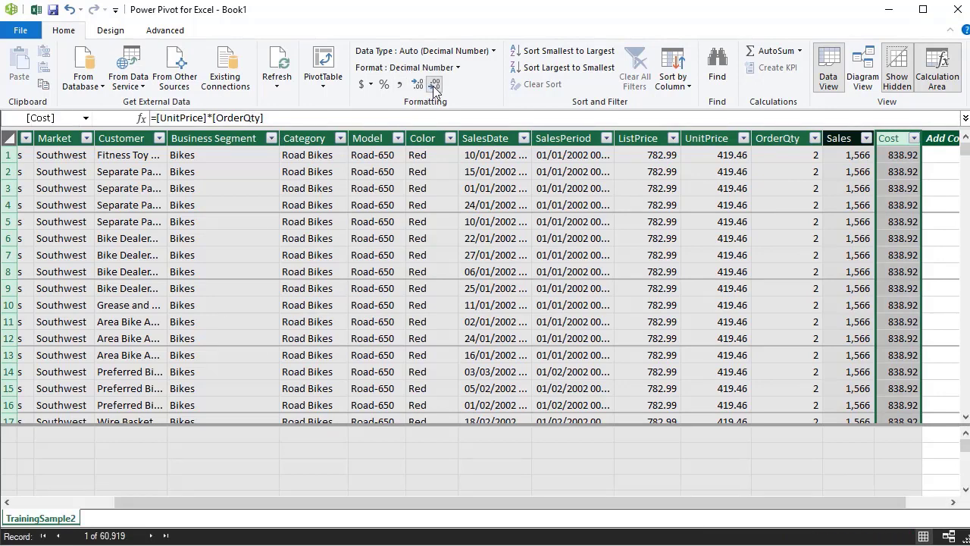
click(434, 84)
click(434, 84)
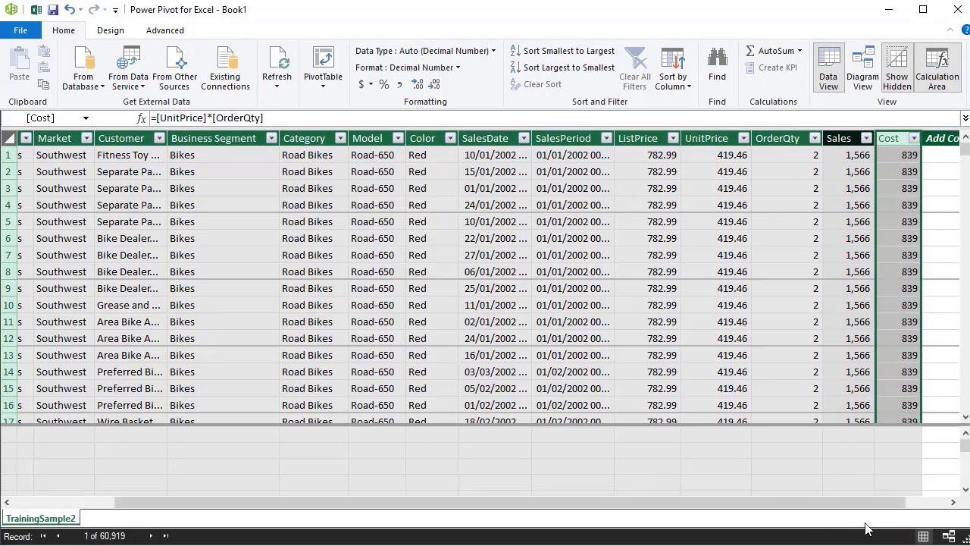
- Add a column named Profit after Cost in the TrainingSample2 table
click(906, 504)
double_click(907, 138)
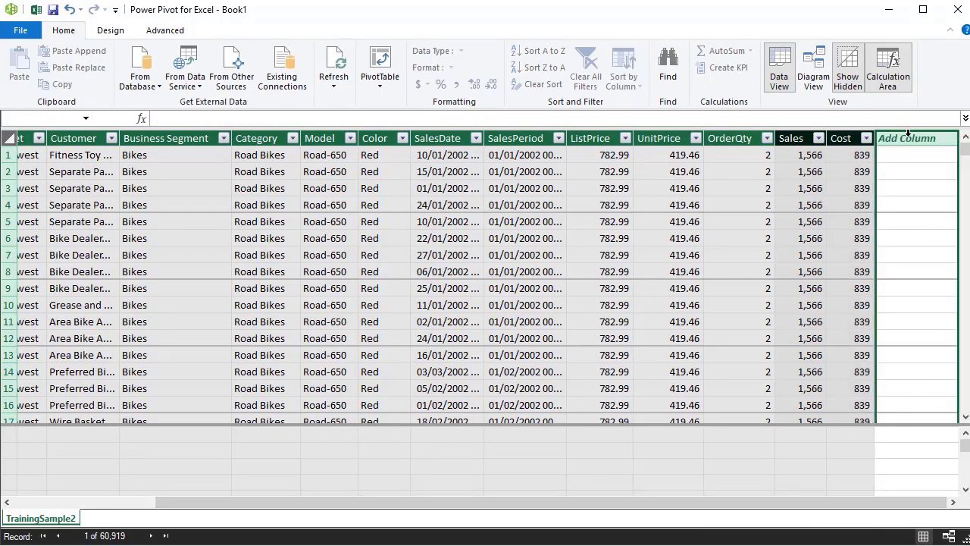
text(Profit)
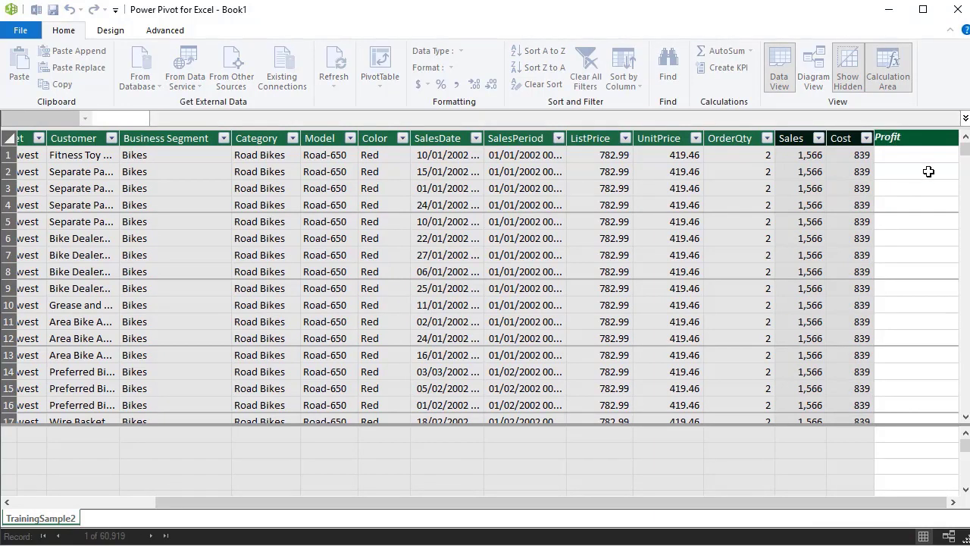
click(914, 153)
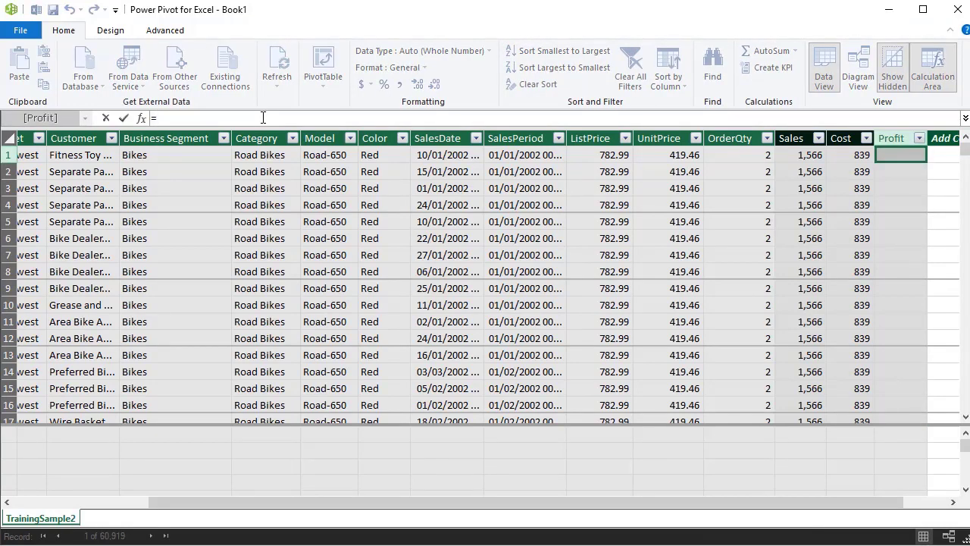
- Enter the formula =[Sales]-[Cost] for the Profit column
text(=[)
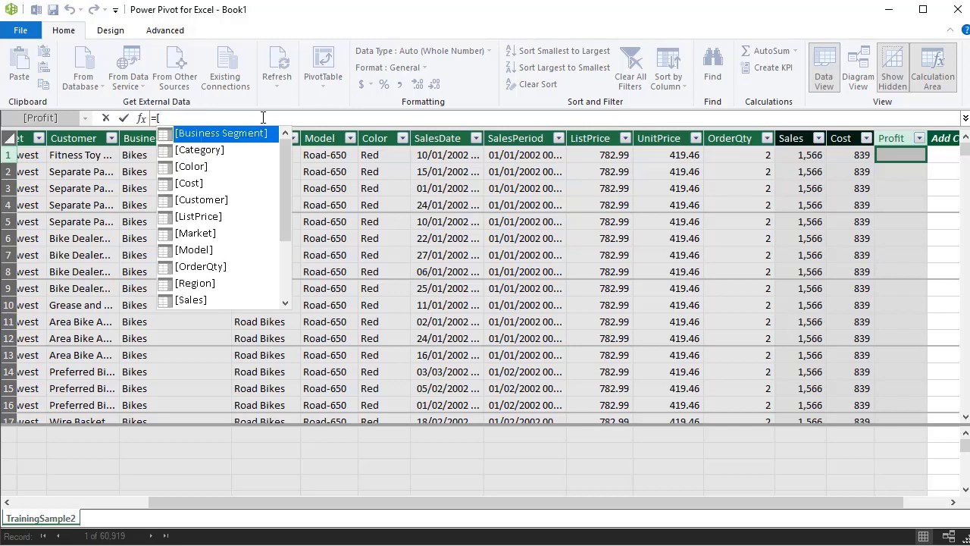
text(s)
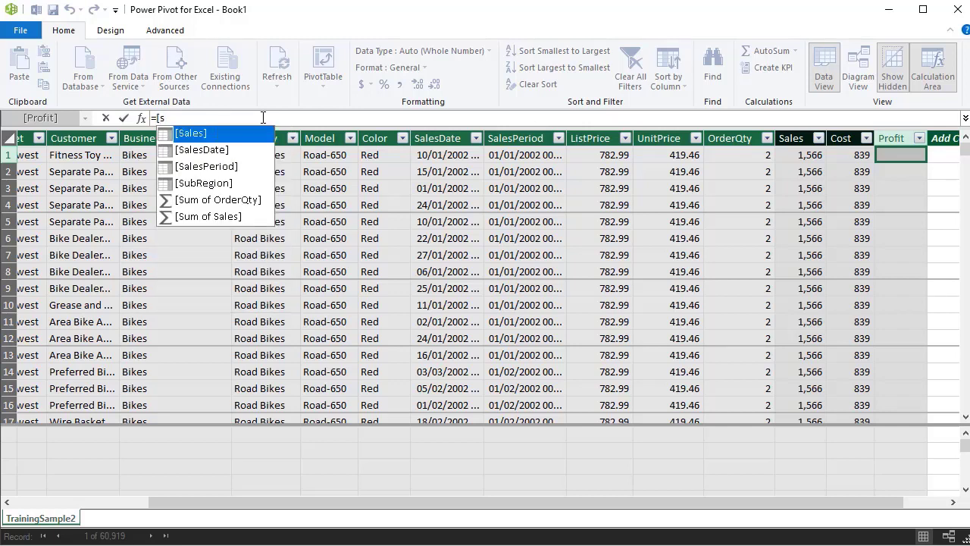
double_click(183, 140)
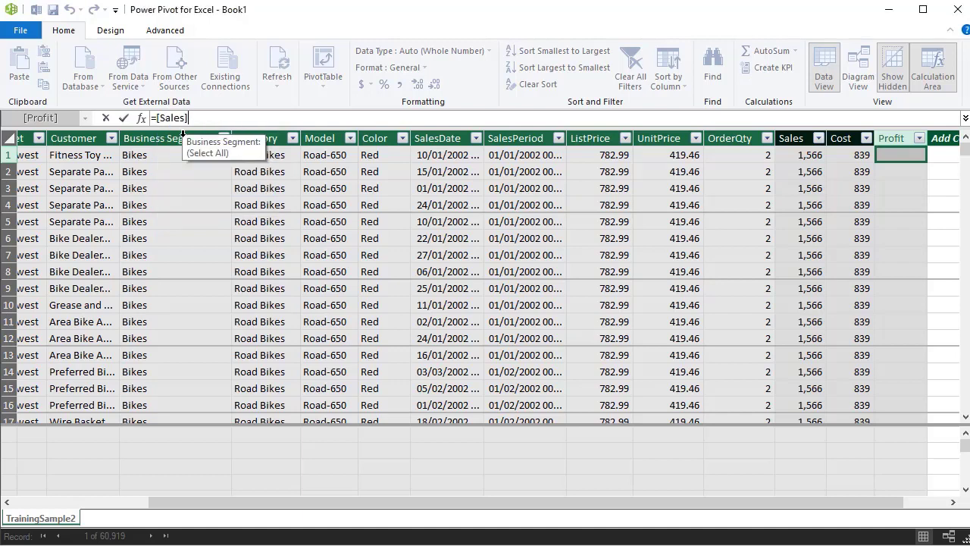
text(-[c)
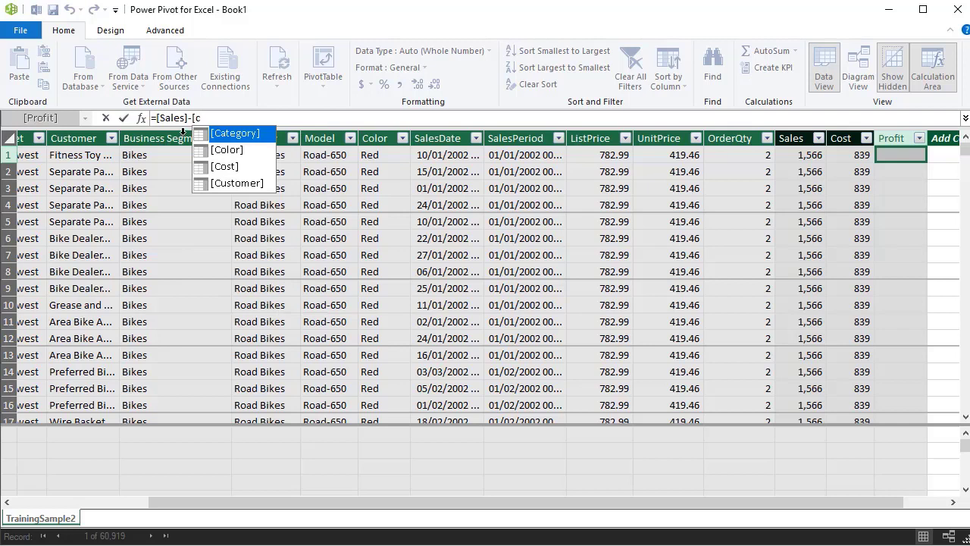
double_click(234, 166)
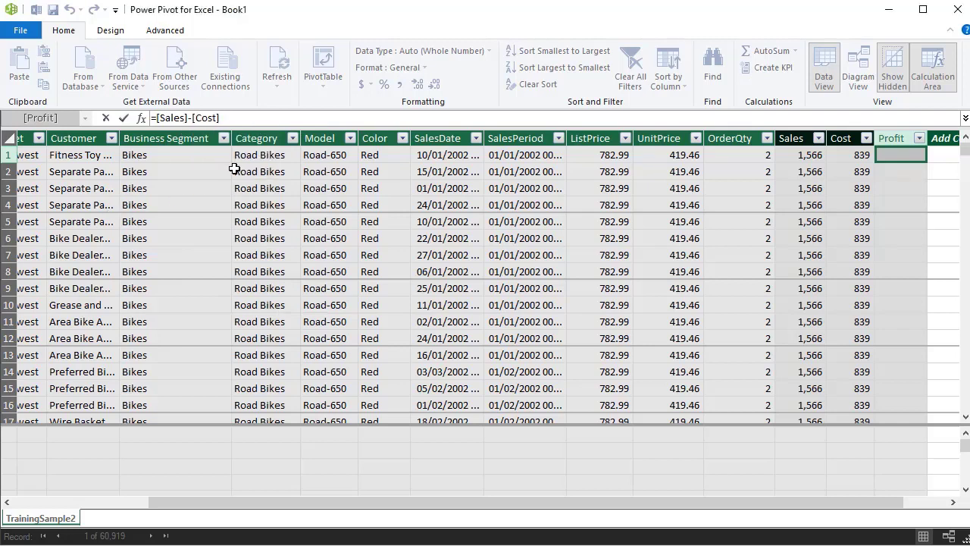
key(Return)
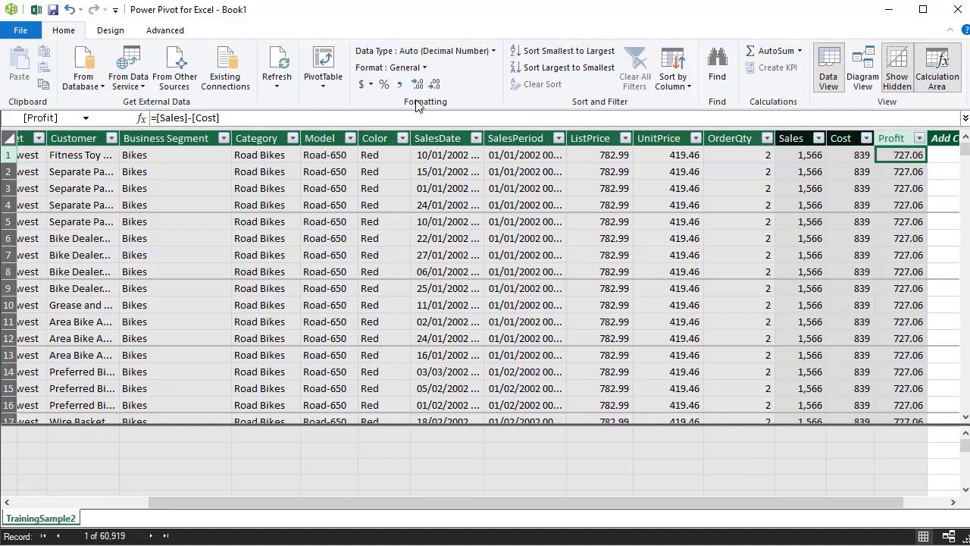
- Format the Profit column with a thousands separator and no decimal places
click(400, 84)
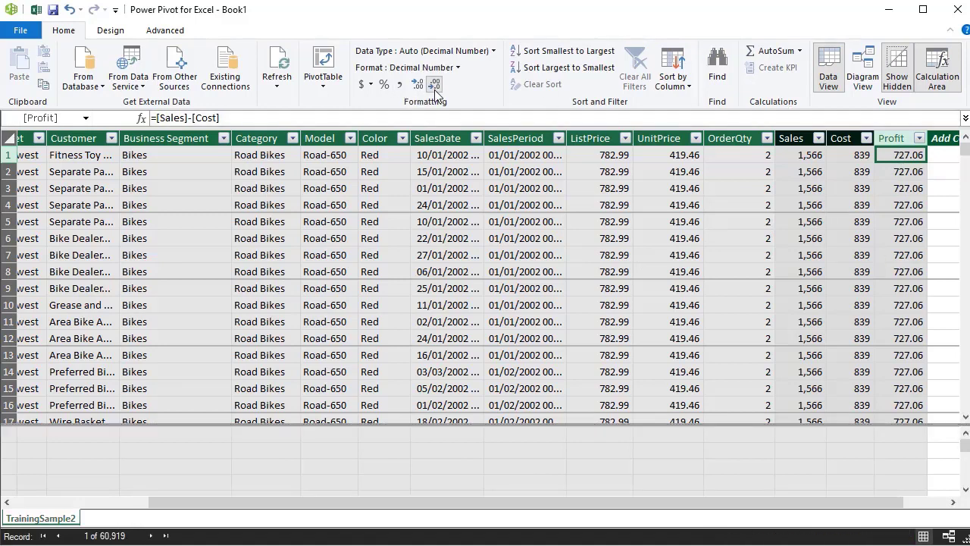
click(434, 84)
click(434, 84)
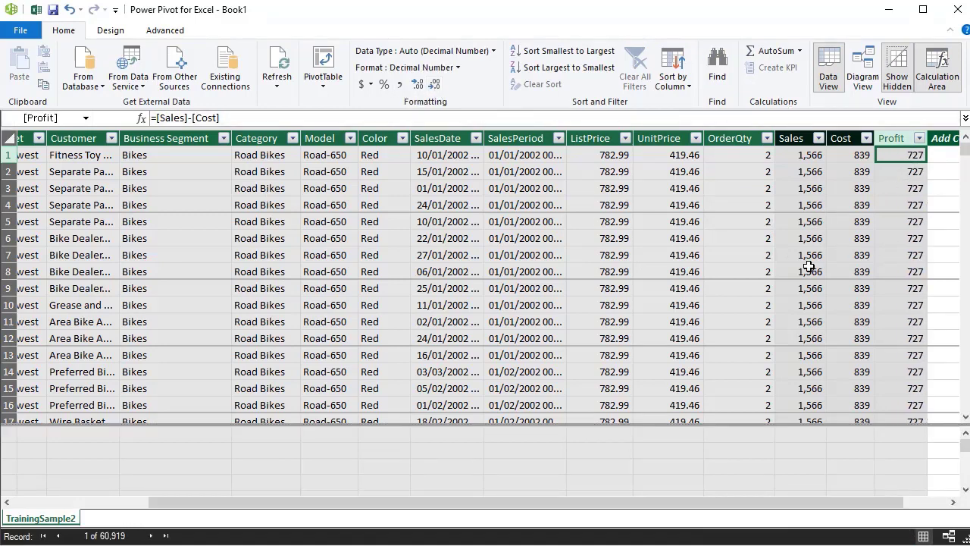
- Switch back to the Excel workbook, replace Sum of Sales with Profit in the PivotTable's values, and add Sales back above it
click(36, 9)
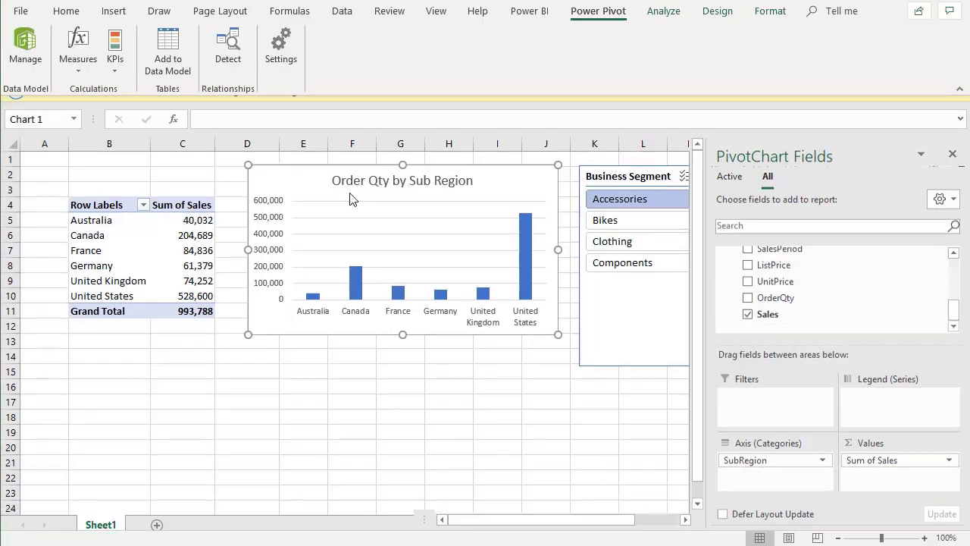
click(192, 228)
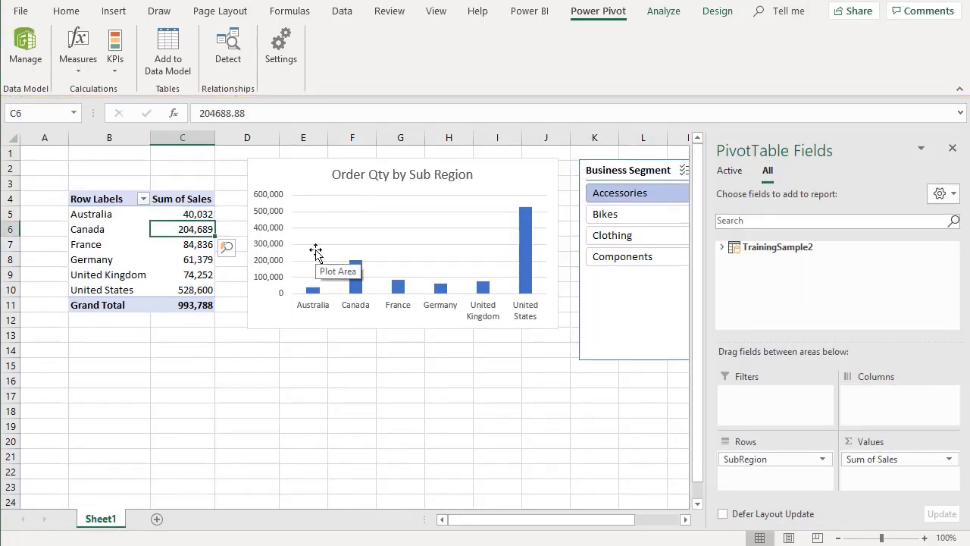
drag(900, 464, 645, 375)
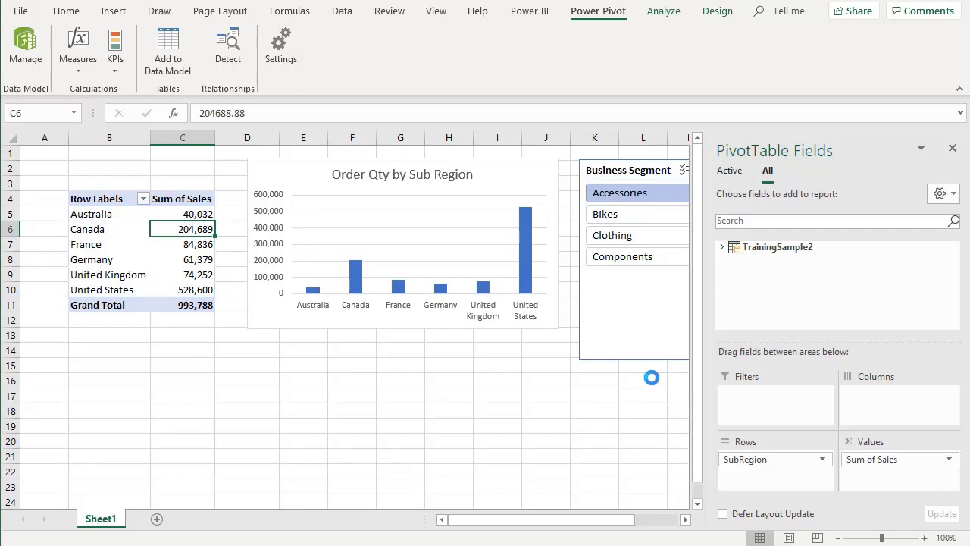
click(722, 248)
drag(956, 273, 959, 326)
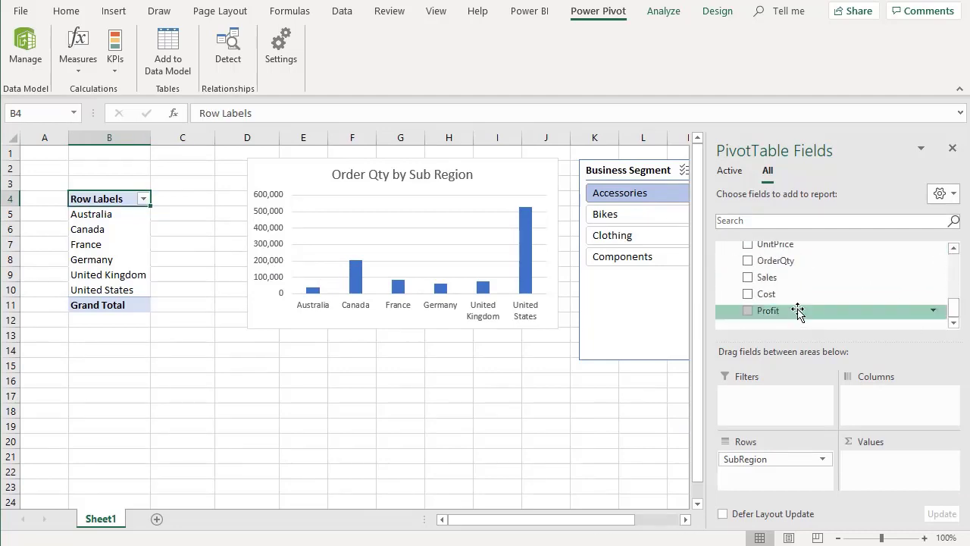
drag(795, 312, 889, 465)
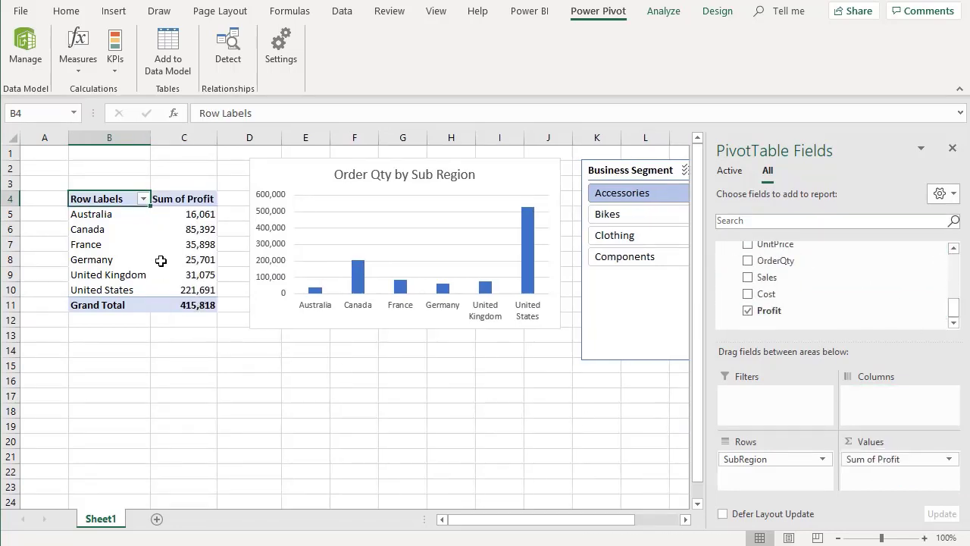
click(193, 244)
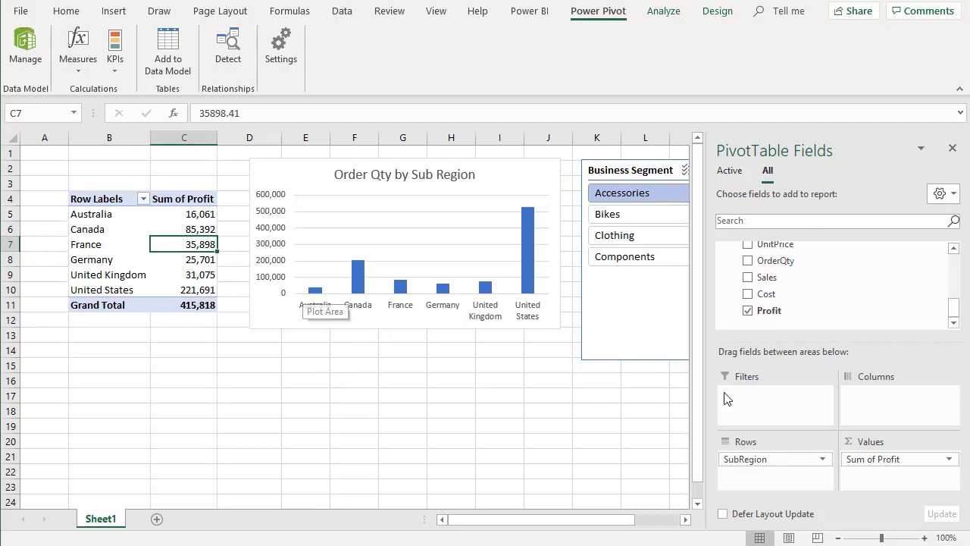
drag(768, 278, 887, 461)
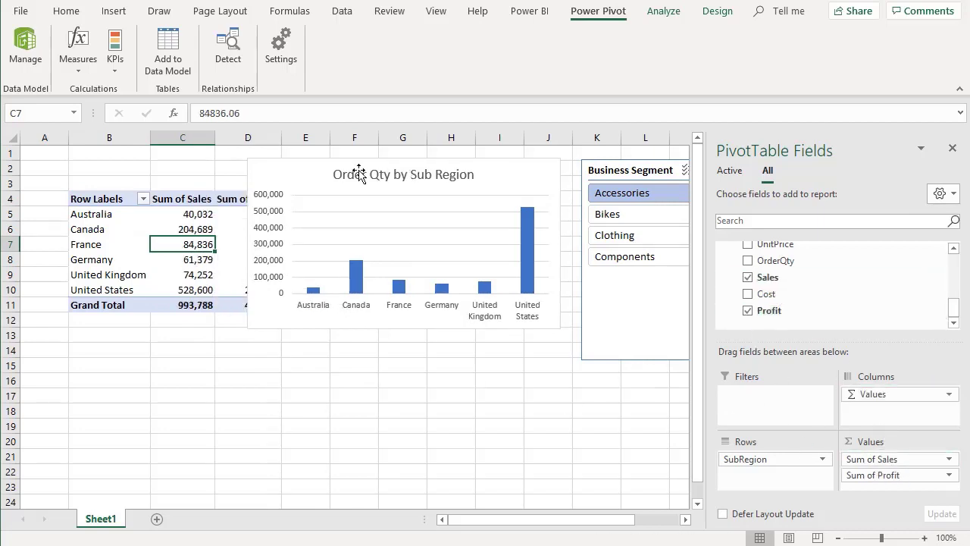
- Place the chart just below the PivotTable and the Business Segment slicer closer beside it, filtering by Bikes and finally by Clothing
drag(310, 171, 119, 342)
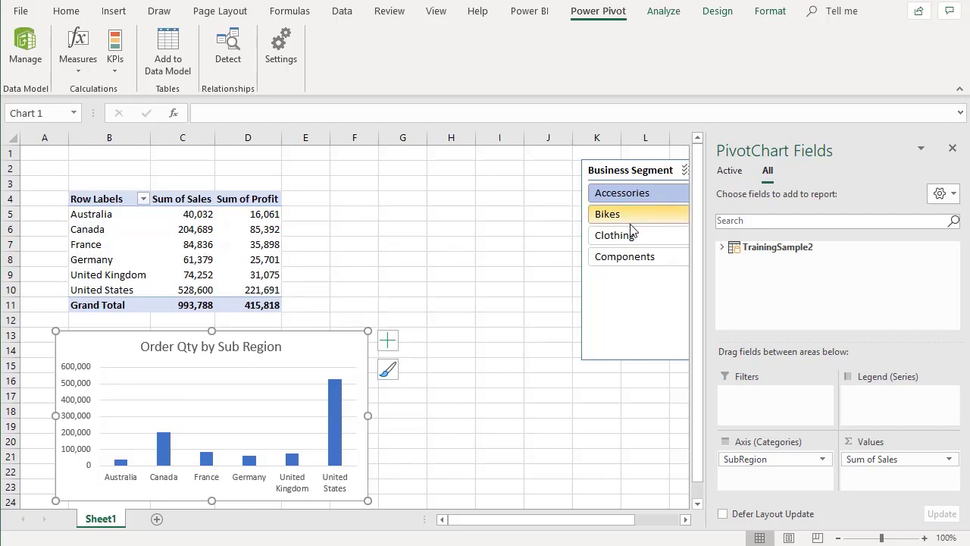
drag(626, 180, 515, 172)
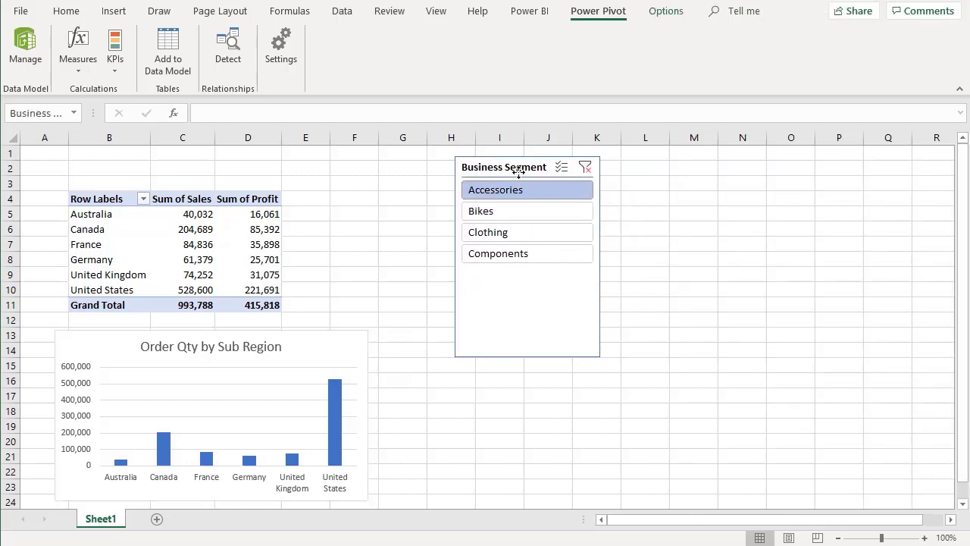
click(512, 214)
click(515, 233)
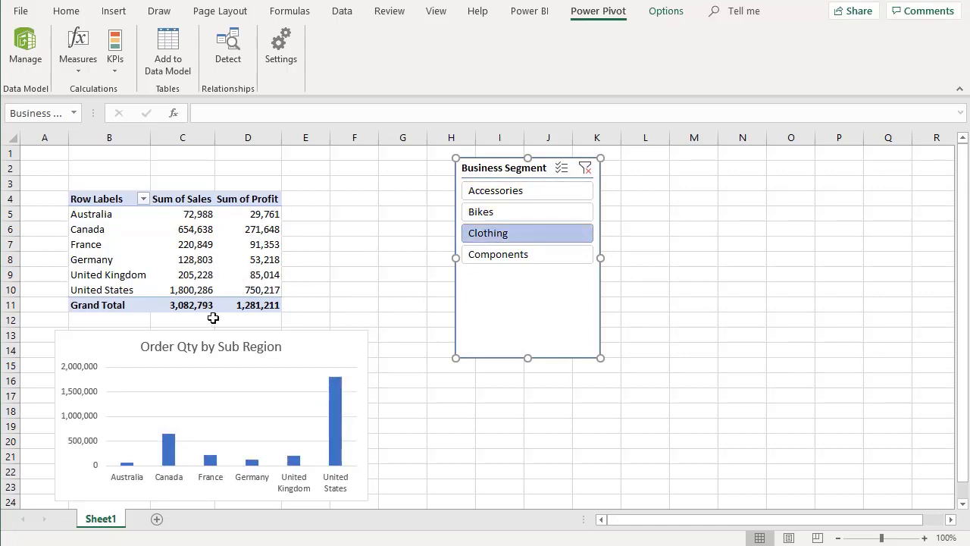
drag(119, 347, 117, 330)
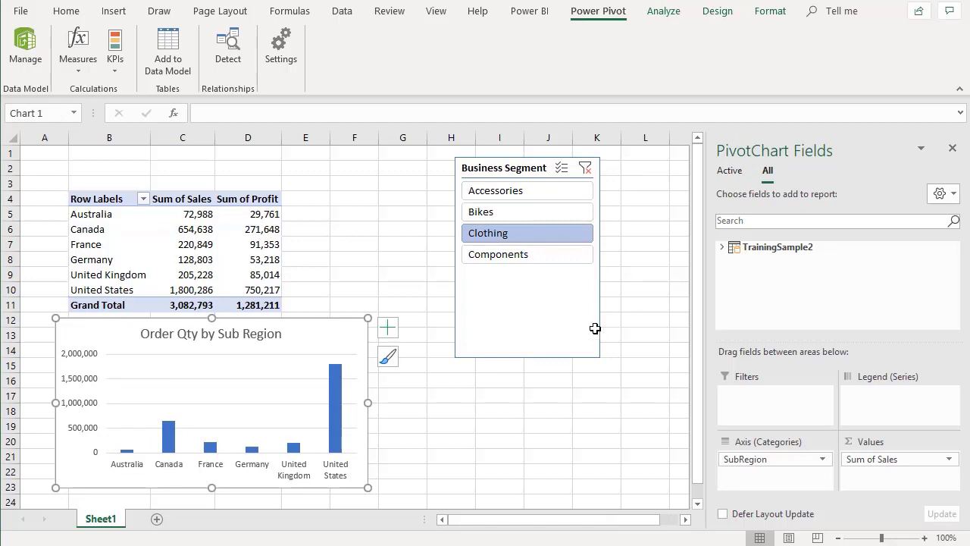
- Reopen the Power Pivot data model and add a column named Year after Profit
click(27, 56)
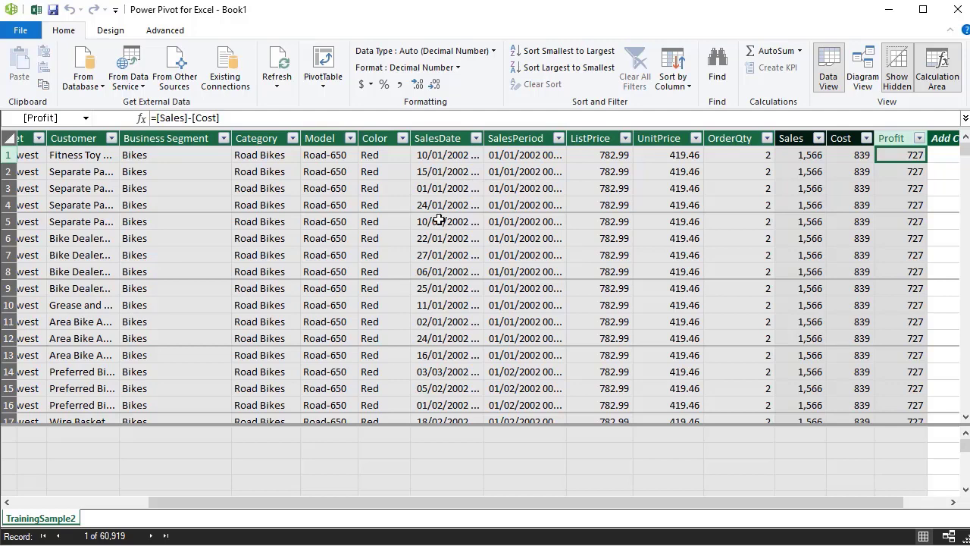
drag(799, 500, 845, 502)
double_click(910, 136)
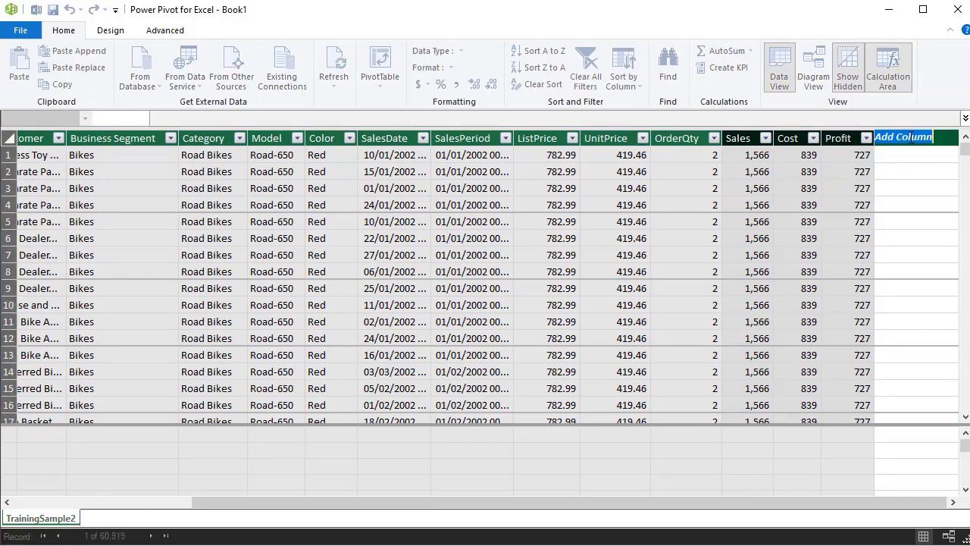
text(Year)
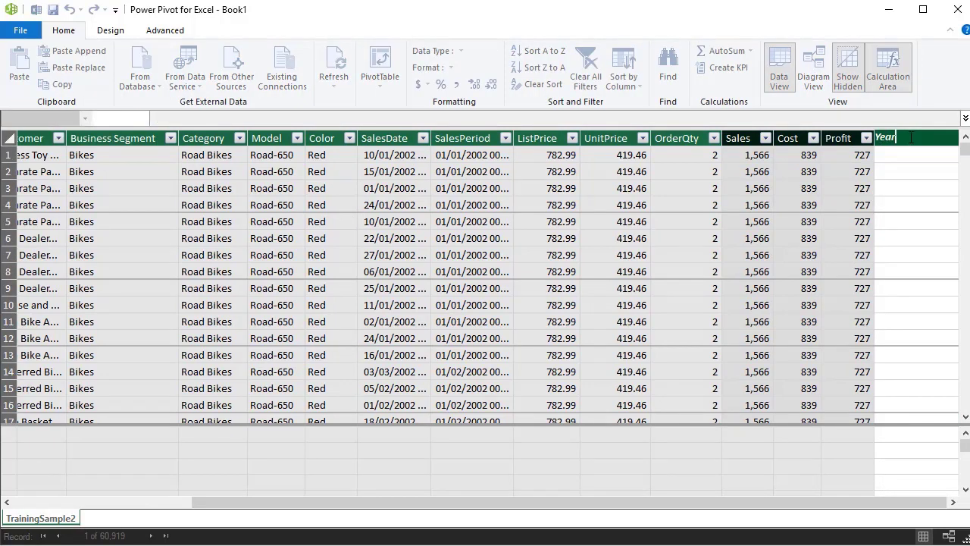
key(Return)
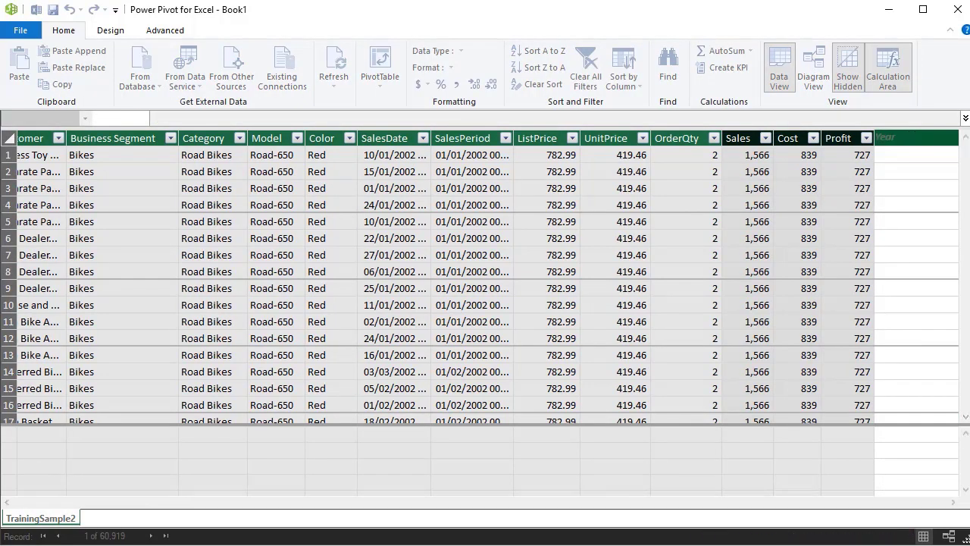
- Calculate the Year column with the formula =Year([SalesDate])
text(=)
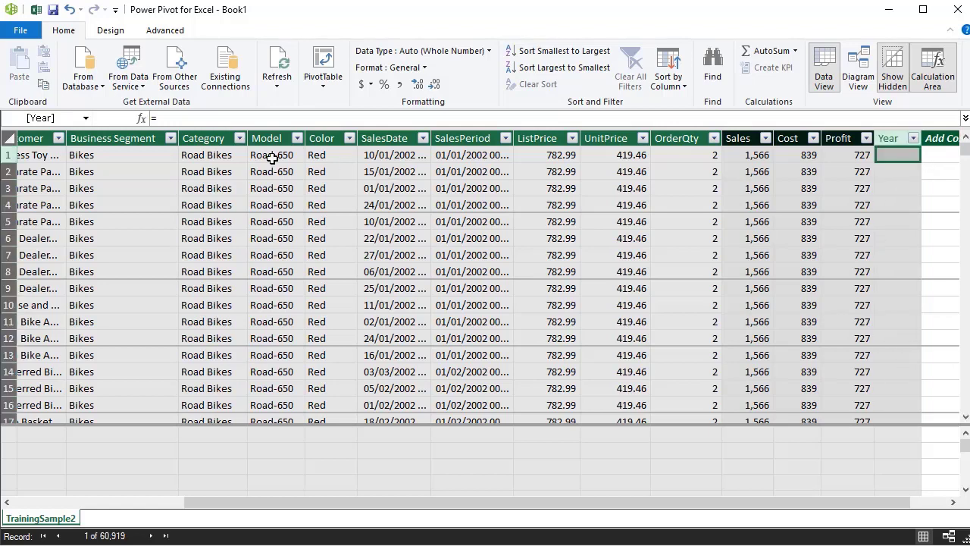
click(210, 121)
text(Y)
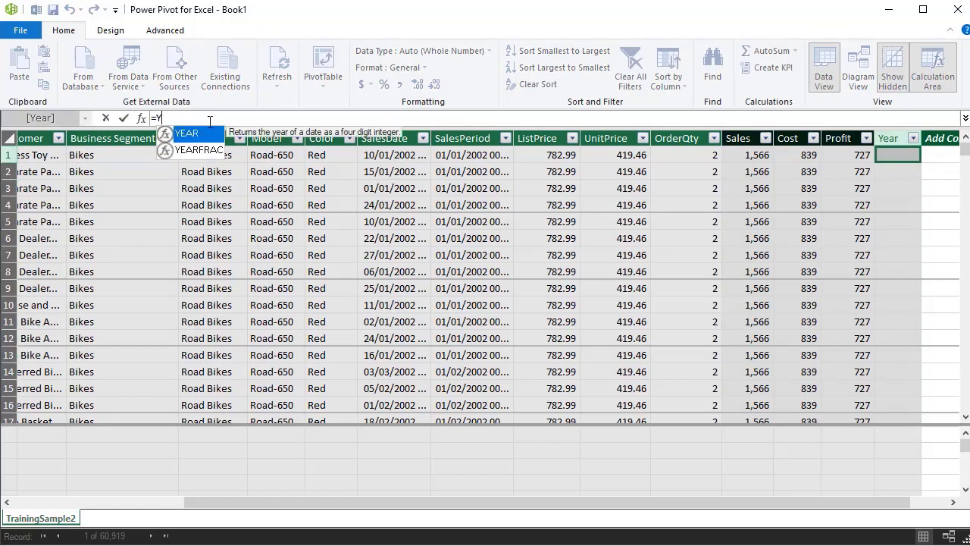
text(ear()
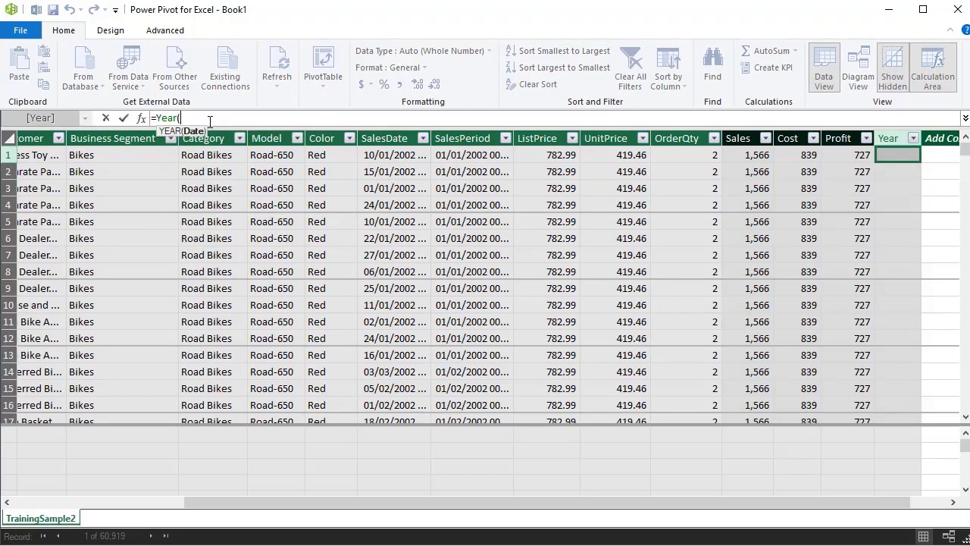
text([sa)
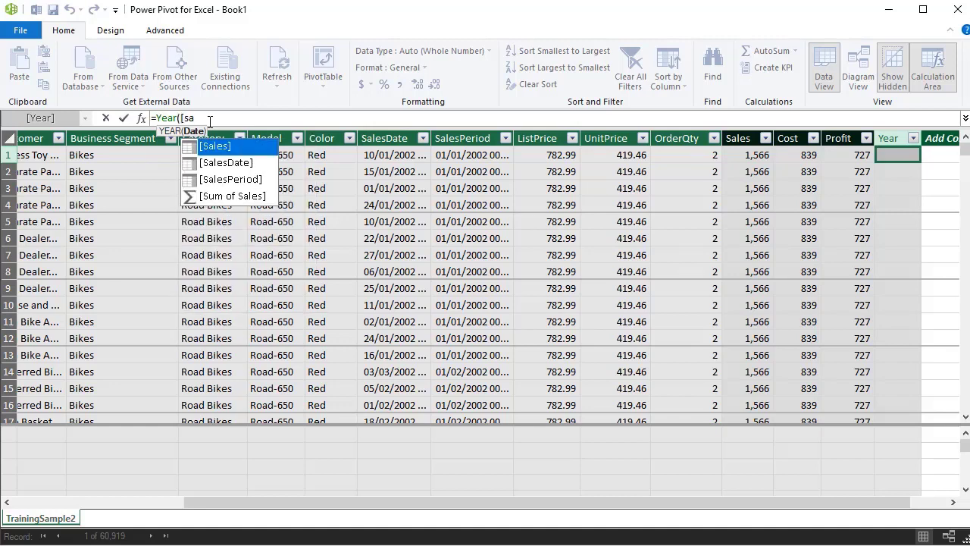
key(Down)
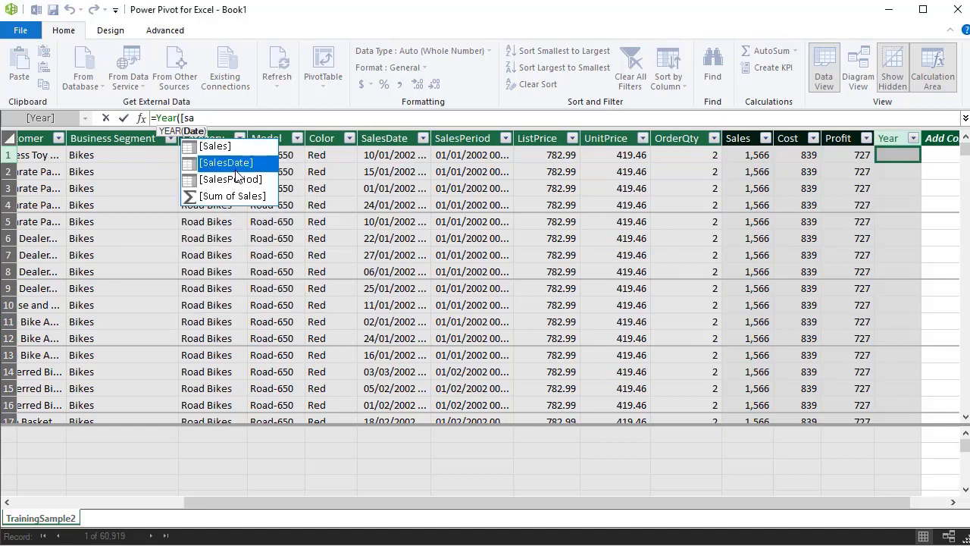
double_click(241, 164)
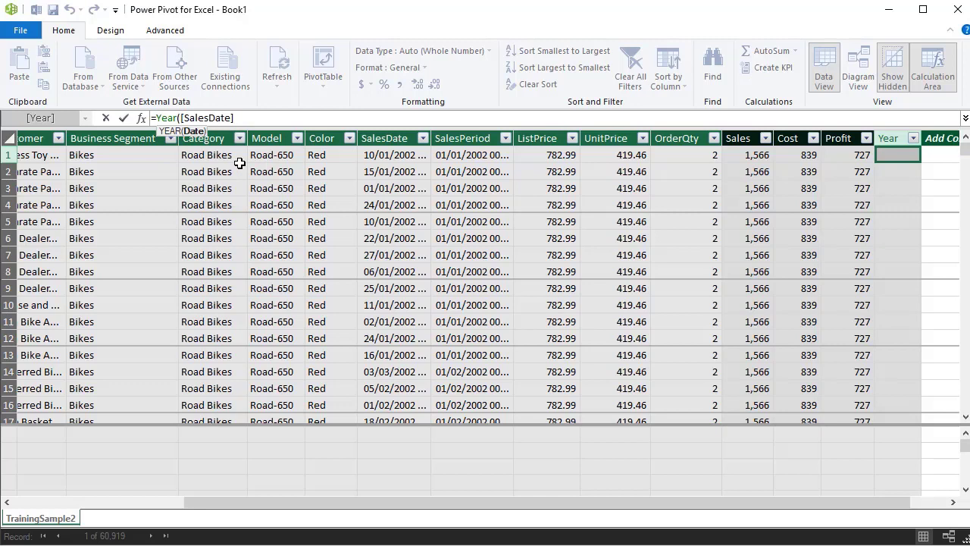
text())
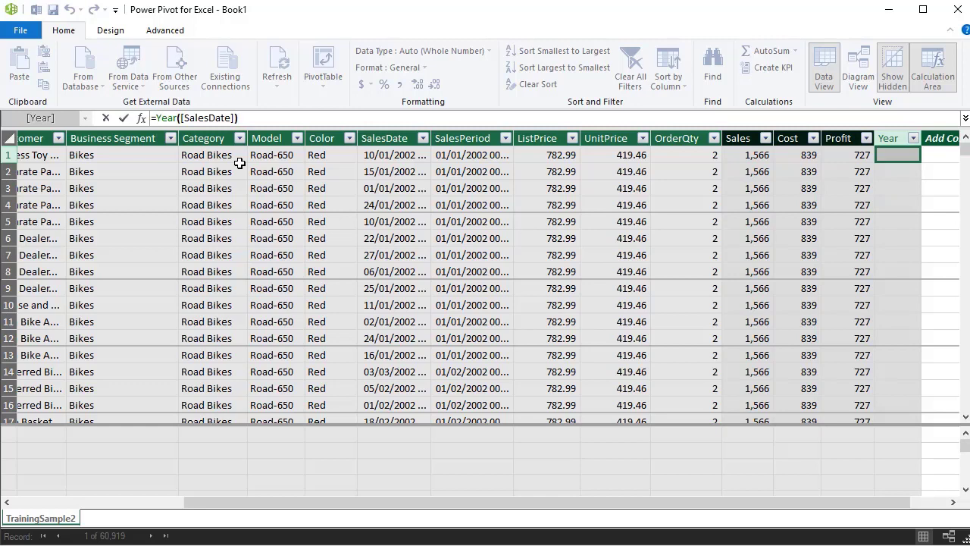
key(Return)
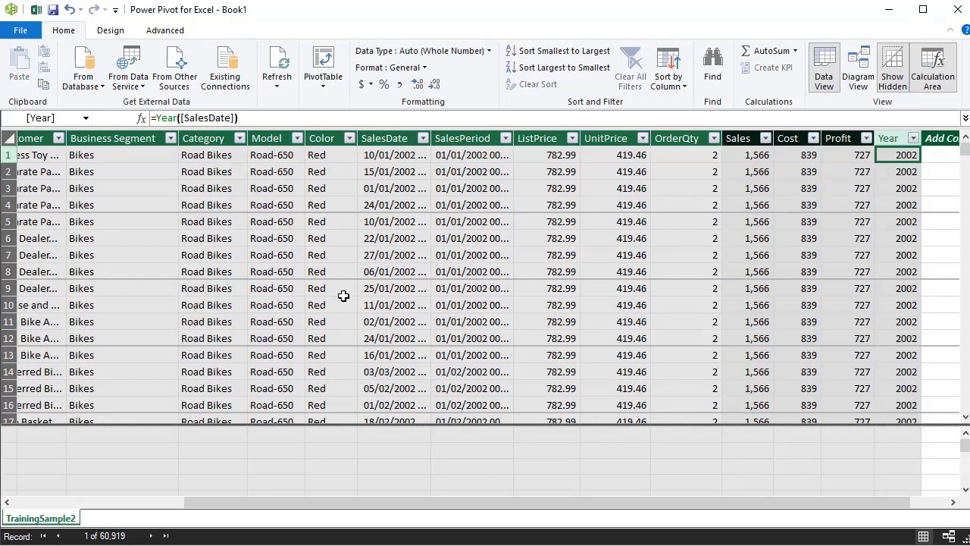
- Switch back to the Excel workbook and move the Business Segment slicer closer to the PivotTable
click(35, 9)
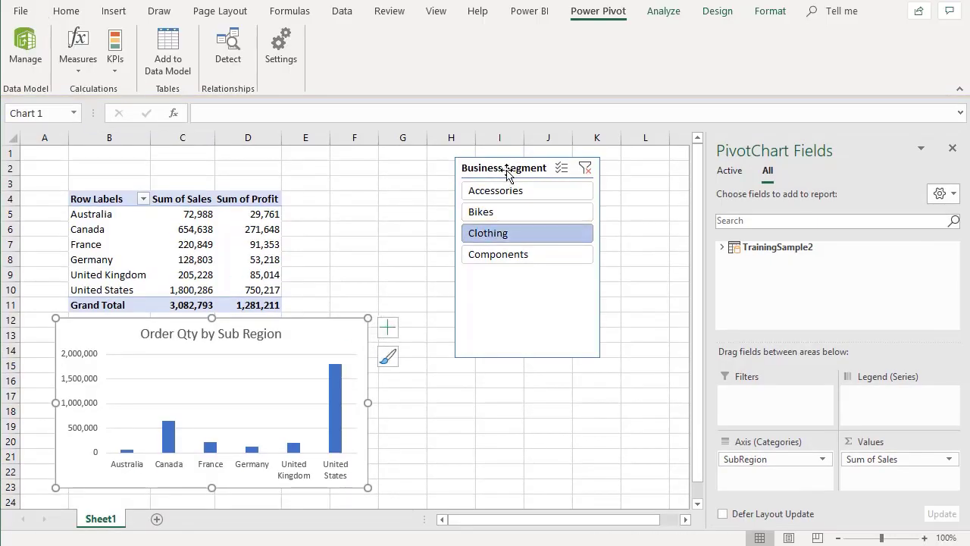
drag(506, 168, 420, 174)
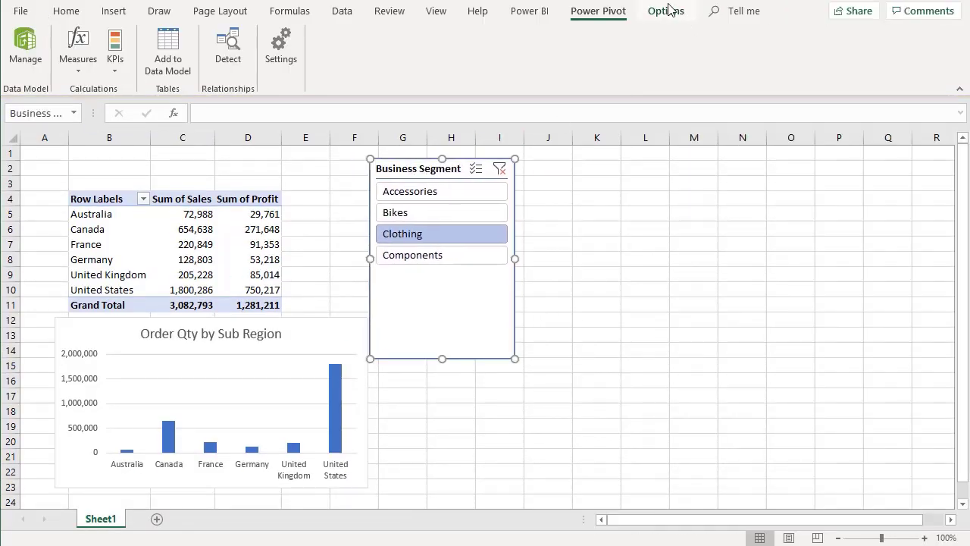
key(Escape)
- Insert a Year slicer for the PivotTable and place it just beside the Business Segment slicer
click(664, 10)
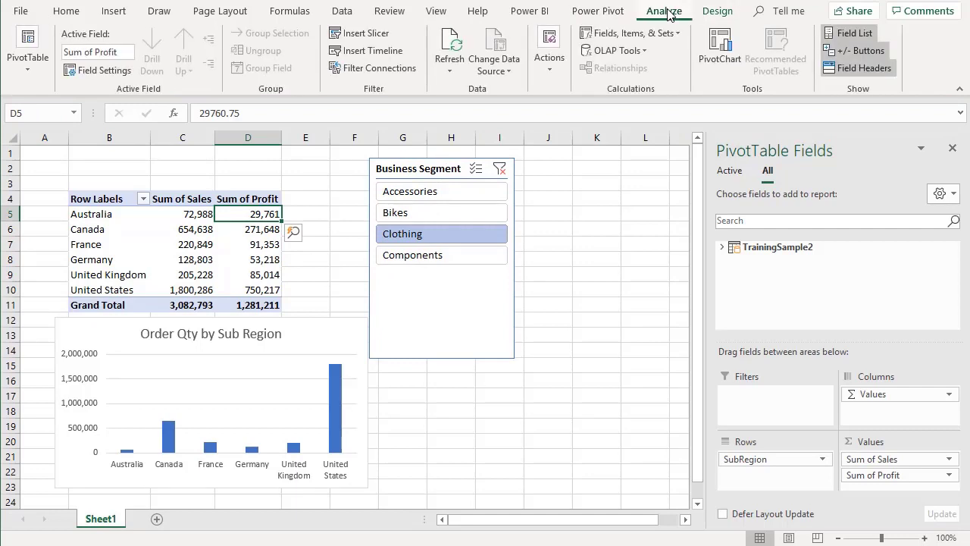
click(367, 34)
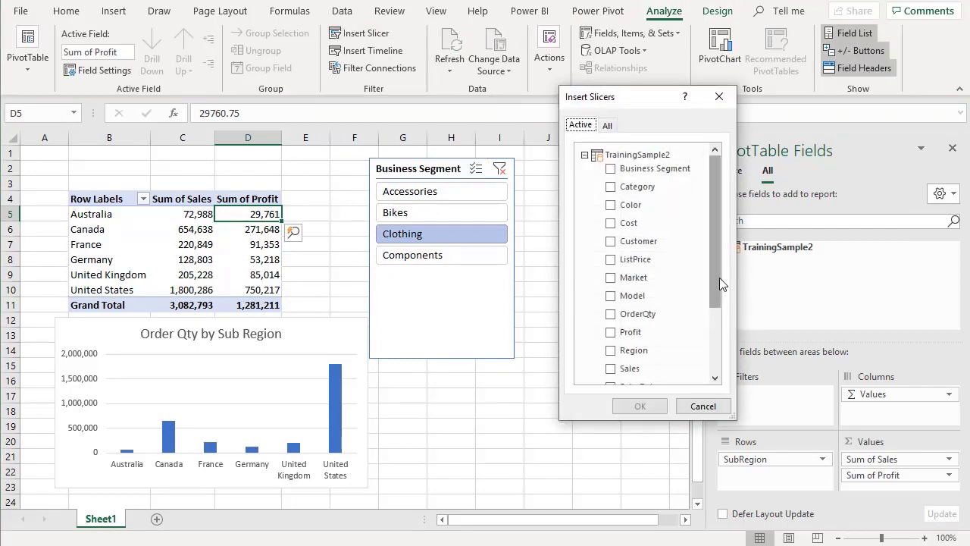
scroll(719, 286, down, 2)
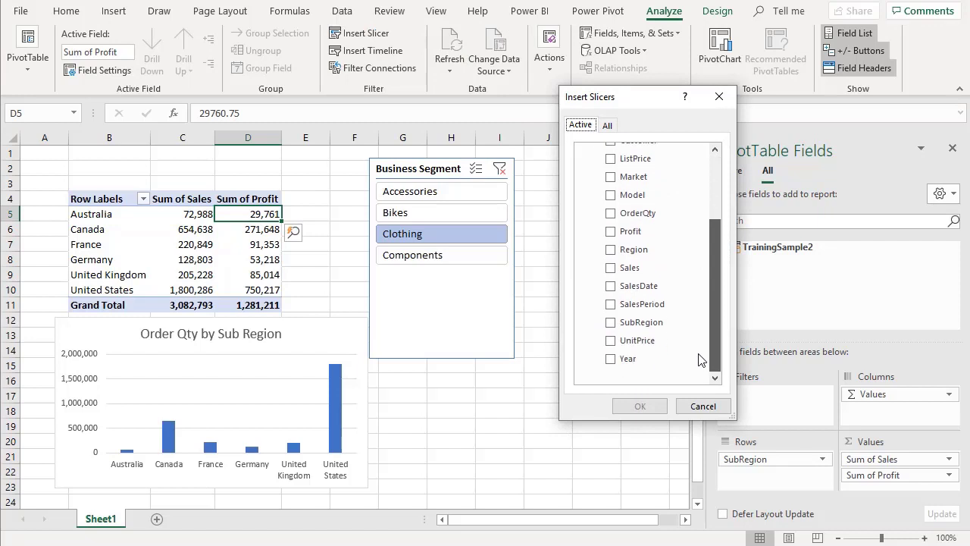
click(611, 359)
click(641, 406)
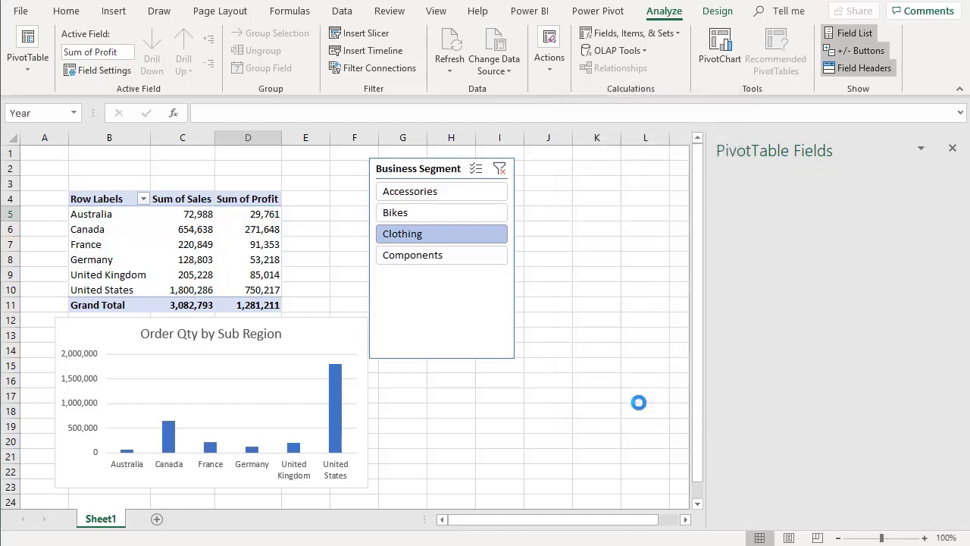
drag(356, 243, 578, 174)
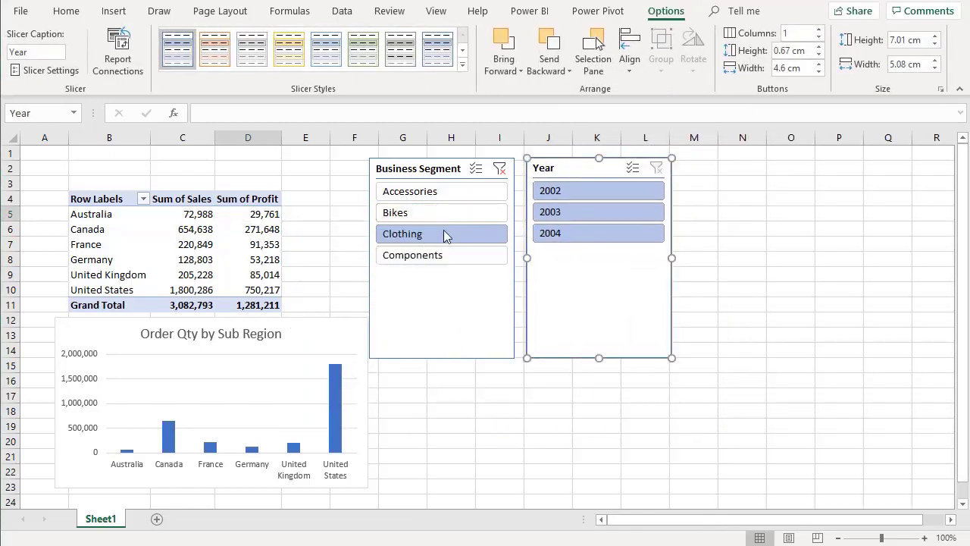
- Filter the PivotTable by Bikes, and by year 2003, 2002 and finally 2003 with the slicers
click(399, 213)
click(575, 216)
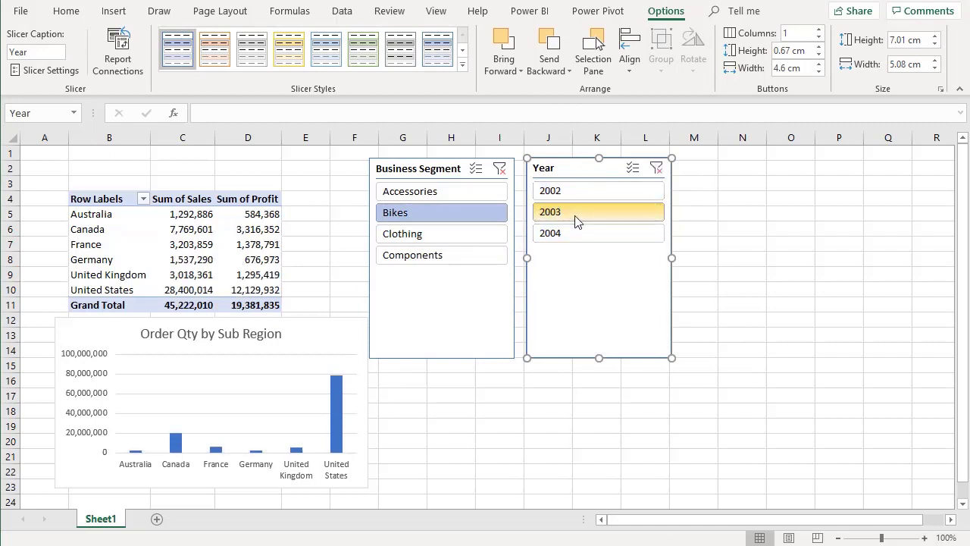
click(576, 191)
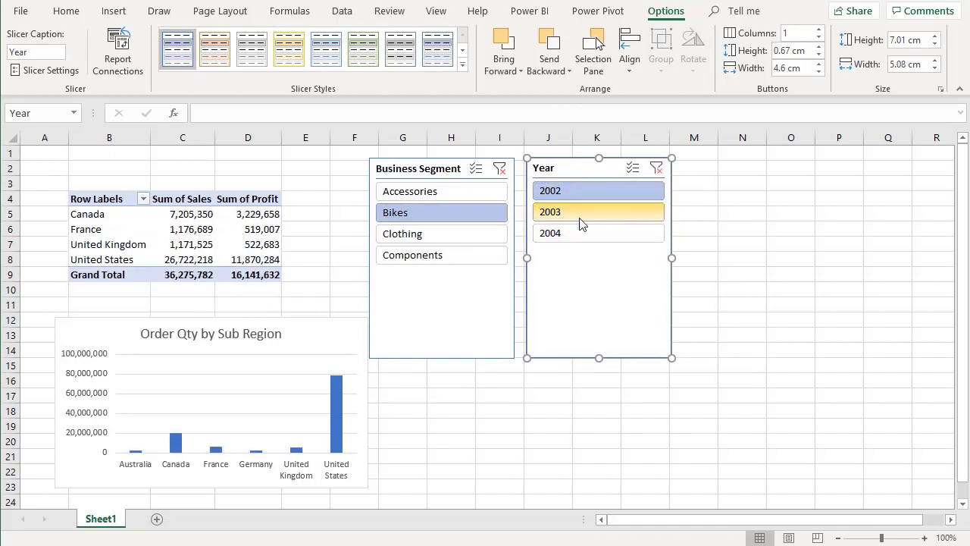
click(580, 215)
ctrl+click(581, 231)
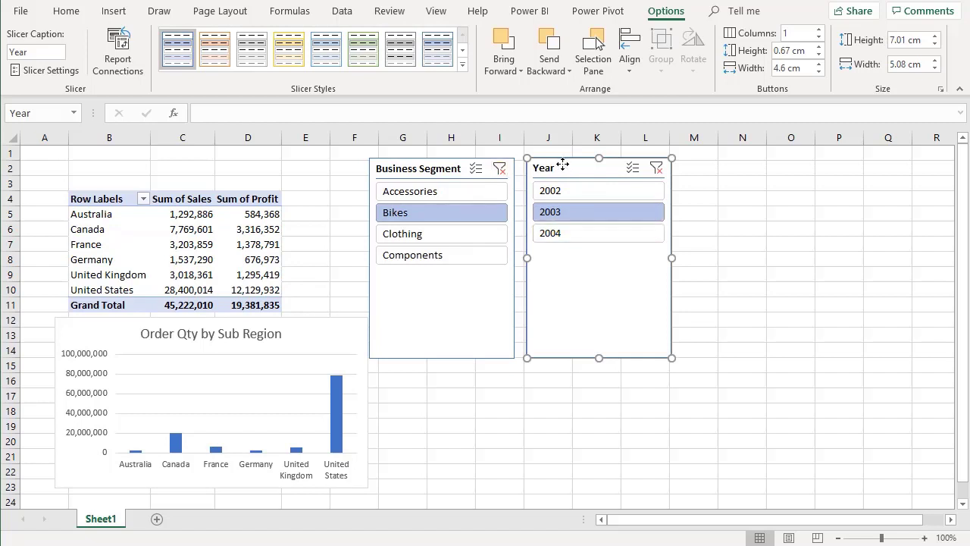
- Clear and delete the Year slicer, and move the Business Segment slicer down beside the chart
click(657, 168)
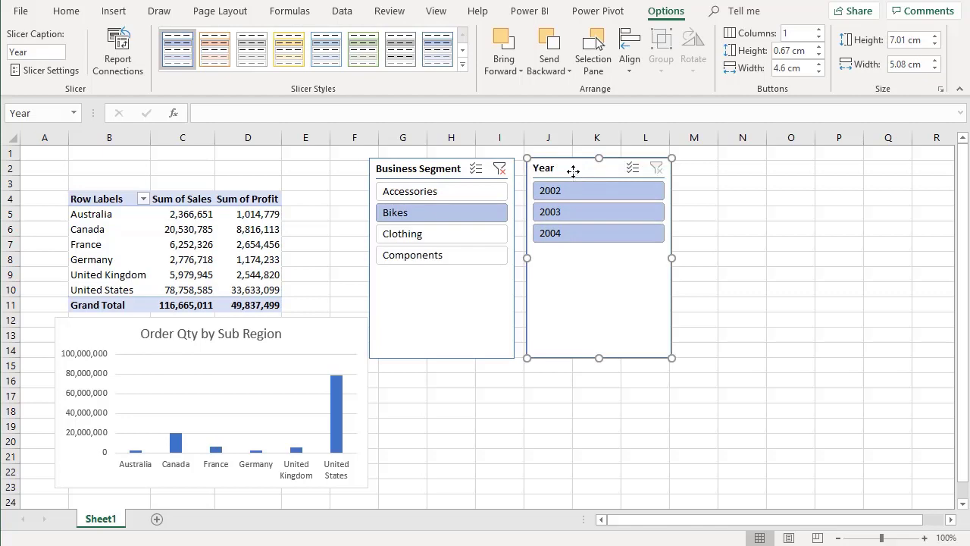
key(Delete)
drag(448, 170, 562, 300)
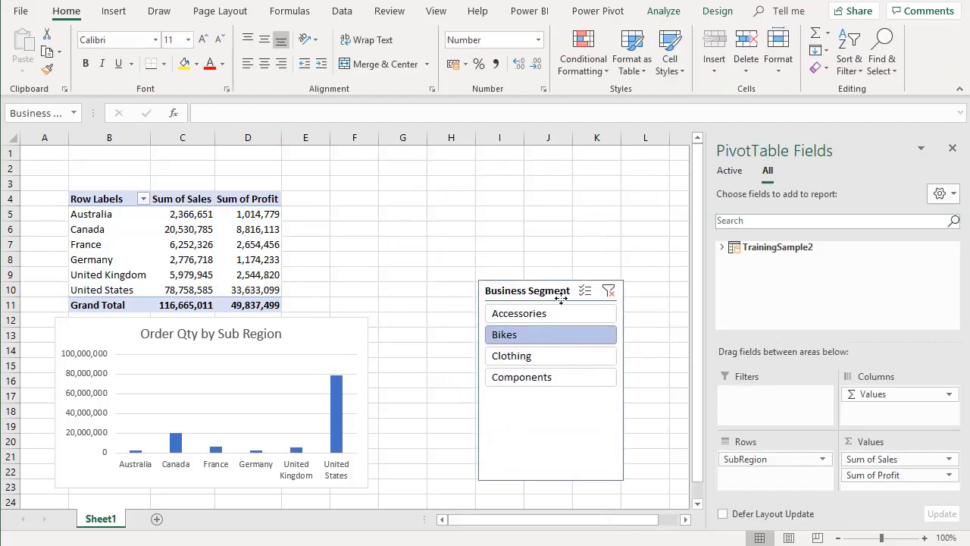
- Remove Sum of Sales from the PivotTable's values, add Year to its columns, and shift the chart down clear of the table
click(106, 199)
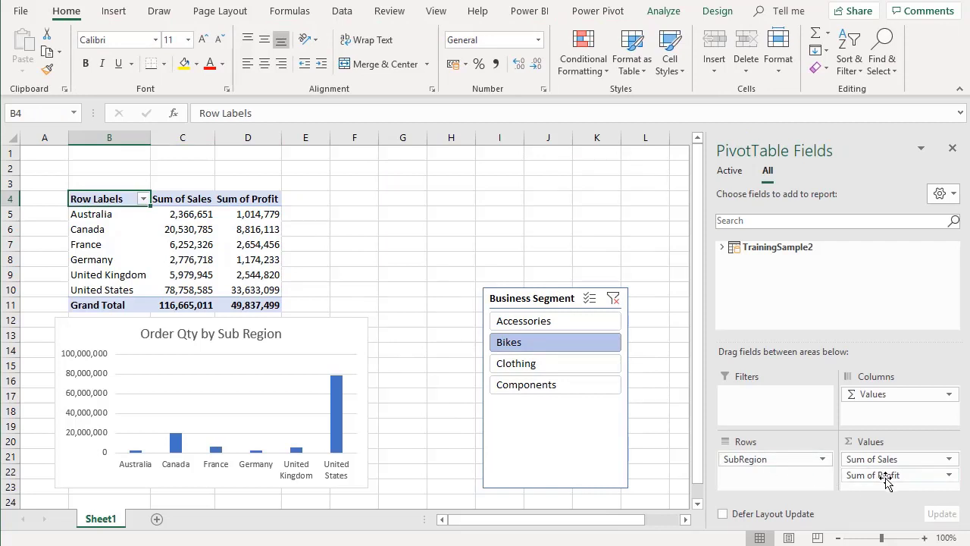
drag(876, 461, 635, 464)
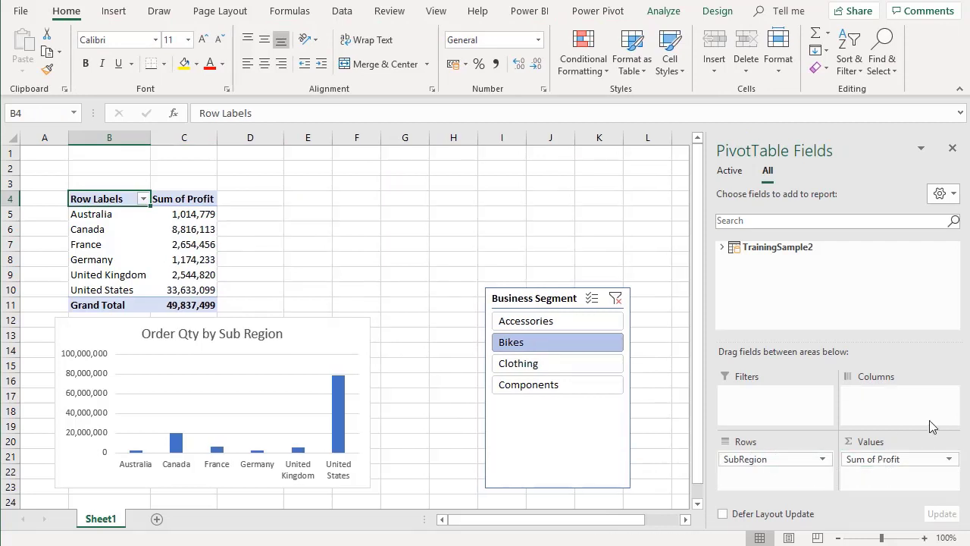
click(722, 247)
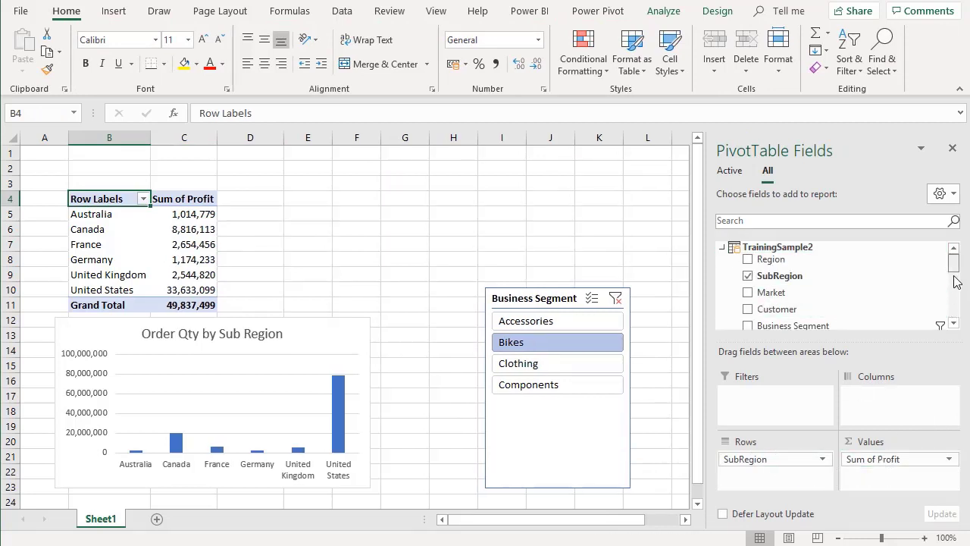
scroll(833, 307, down, 5)
drag(834, 306, 879, 397)
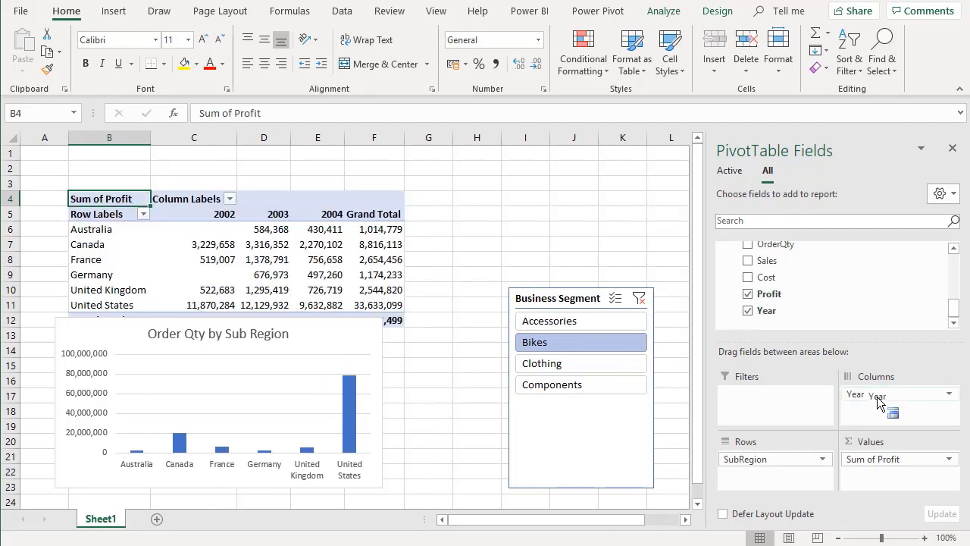
click(294, 260)
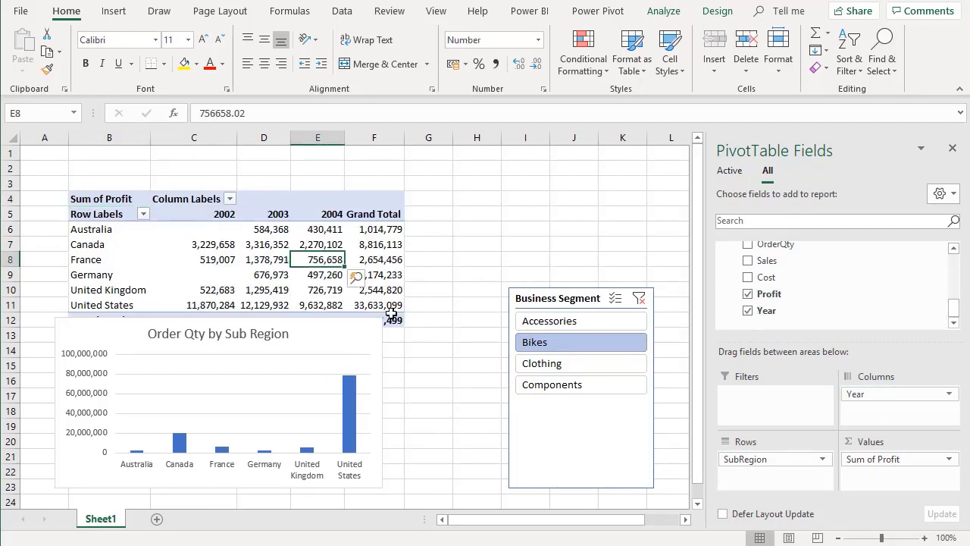
drag(306, 328, 321, 350)
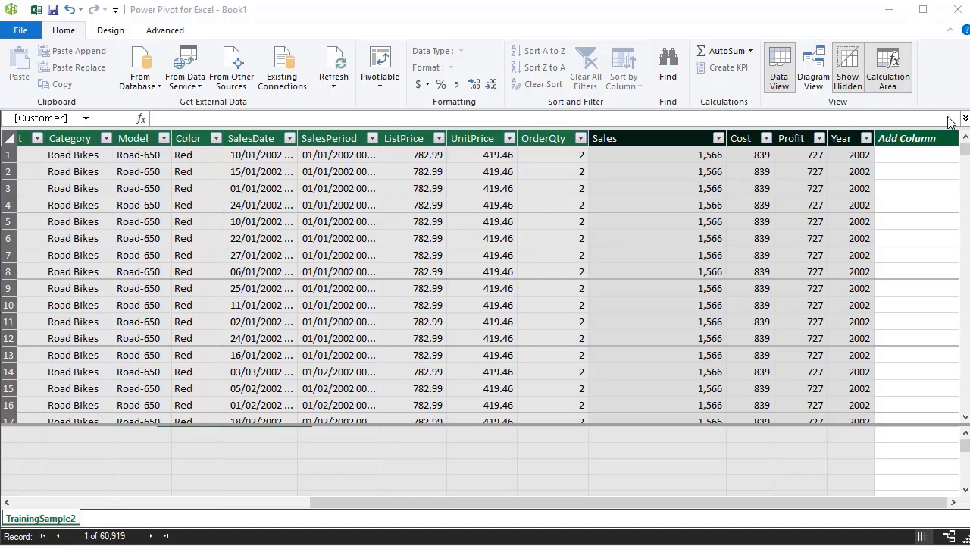
- In the Power Pivot window, create a PivotTable from the data model on a new worksheet
click(619, 194)
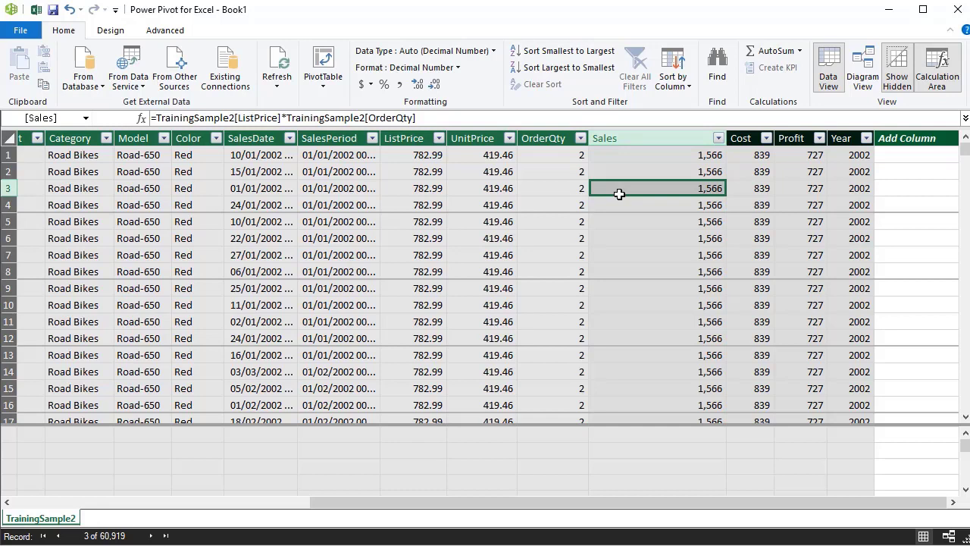
click(662, 156)
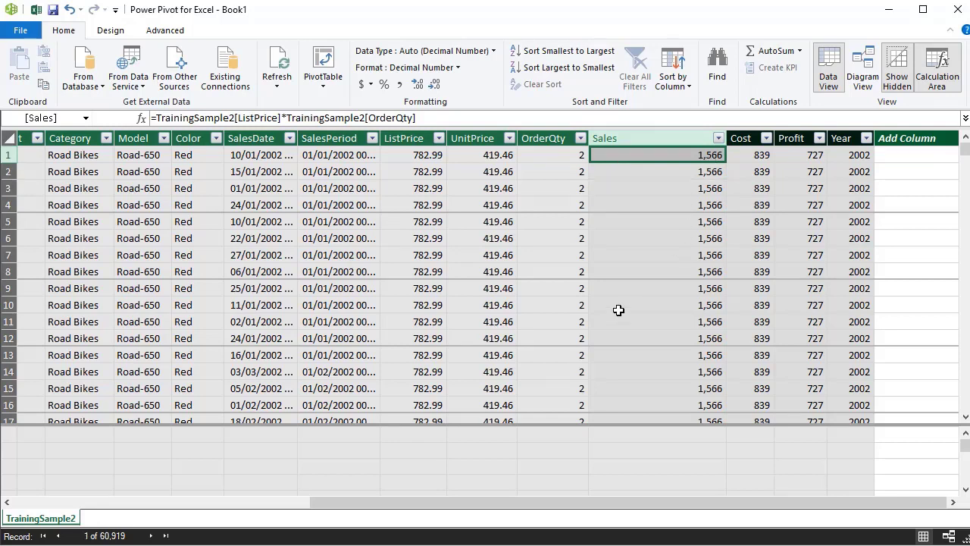
click(323, 82)
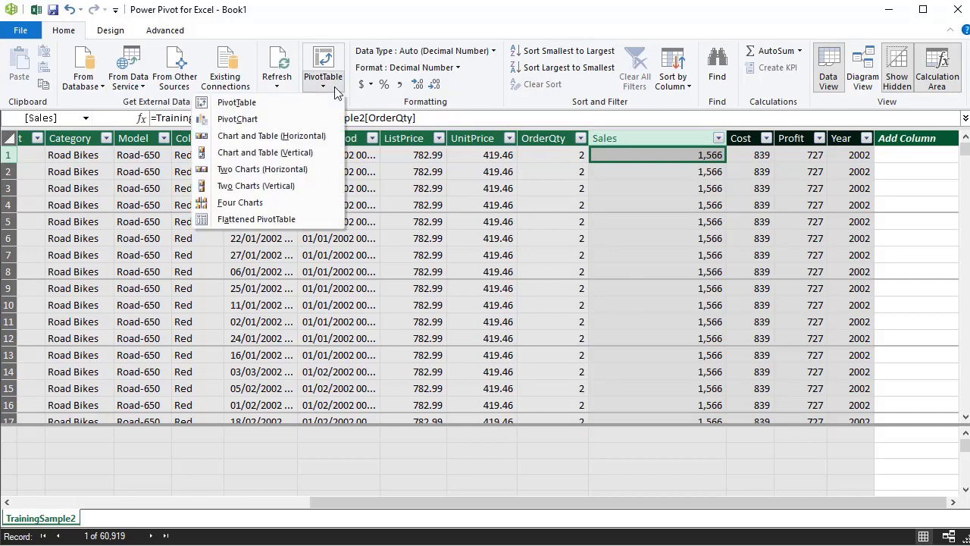
click(318, 104)
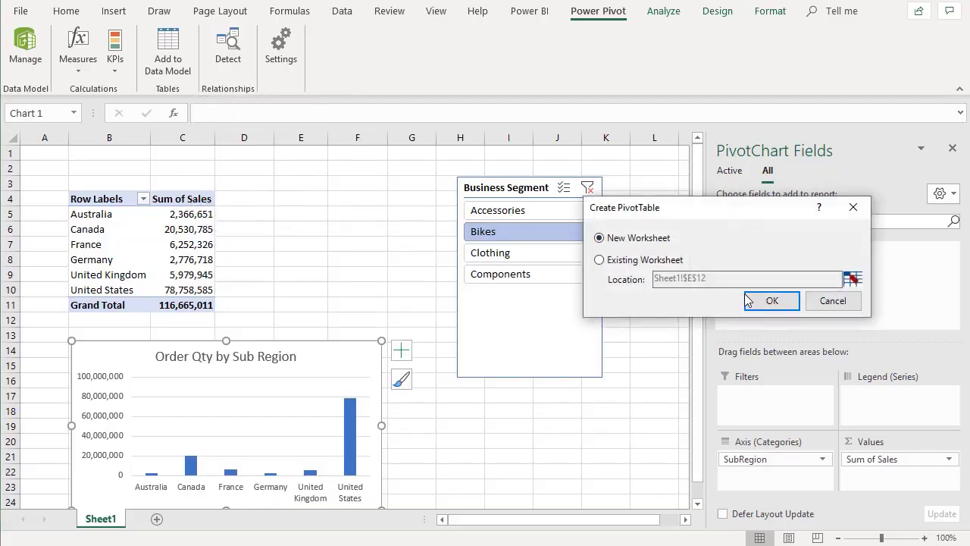
click(750, 300)
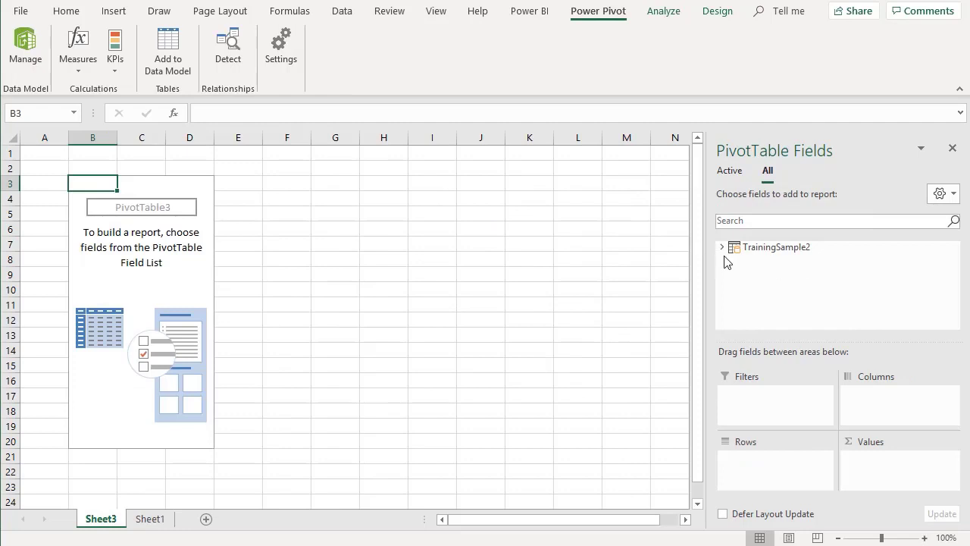
- Build the new PivotTable with SubRegion in the rows and Sales in the values
click(727, 249)
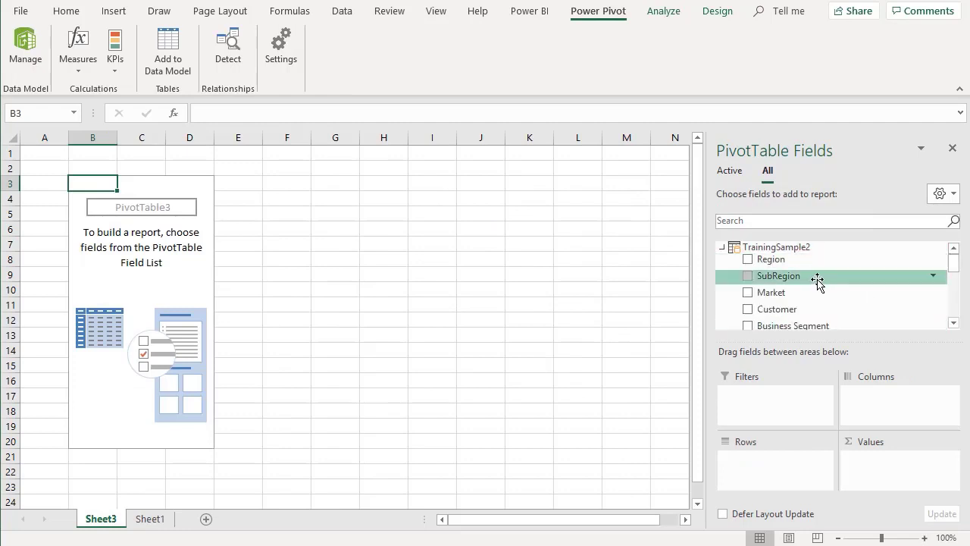
drag(816, 279, 779, 476)
drag(952, 264, 955, 319)
drag(767, 261, 902, 469)
click(179, 225)
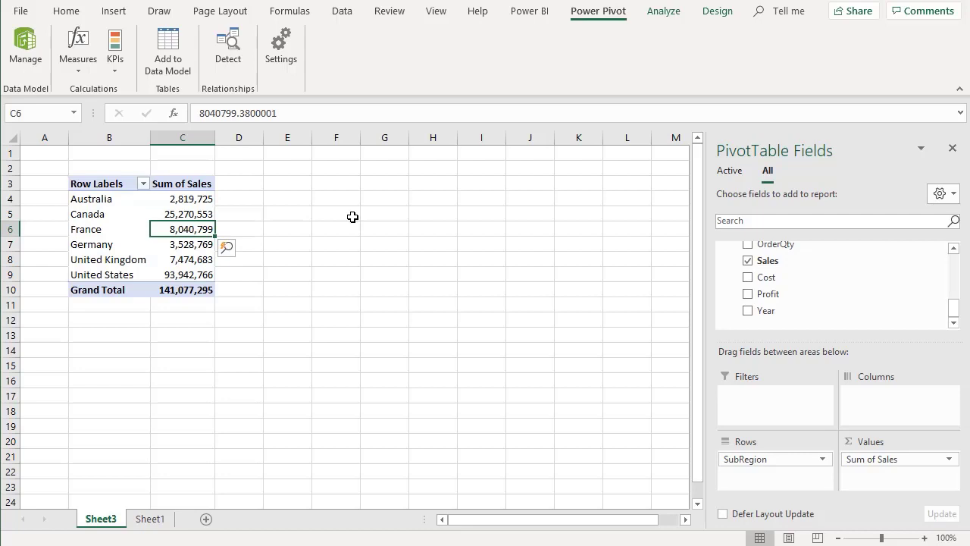
click(134, 205)
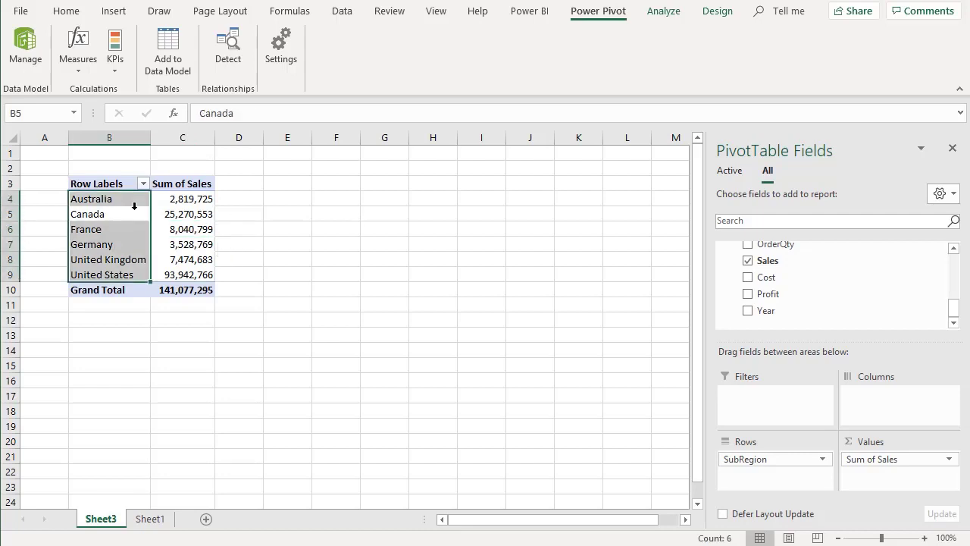
- Reopen the Power Pivot data model and write the start of the measure "Total Sales :=sum(" in the calculation area below Sales
click(32, 60)
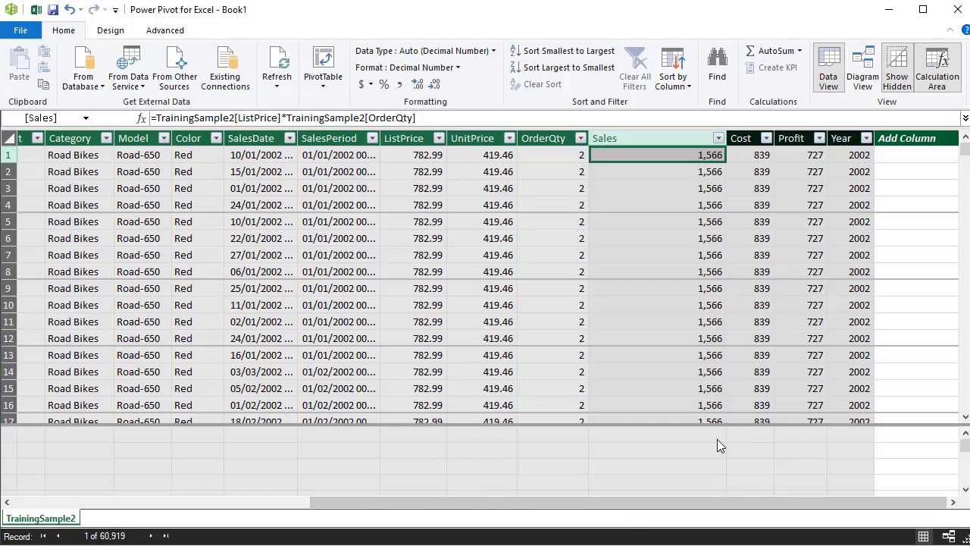
click(689, 437)
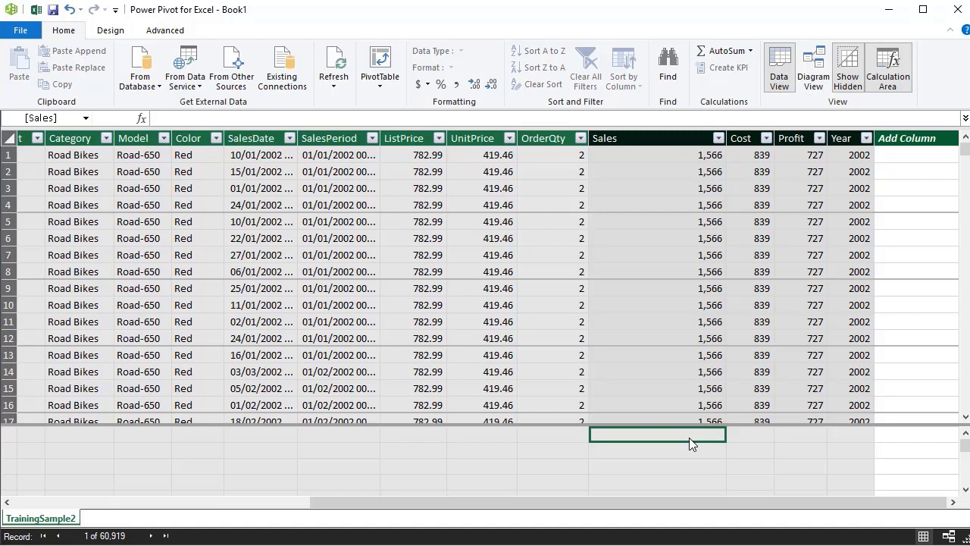
click(189, 119)
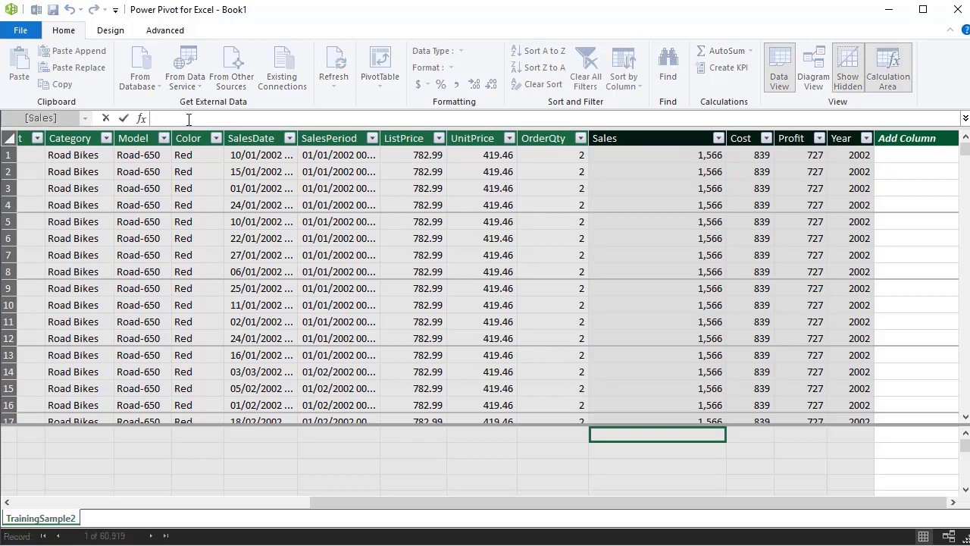
text(Total)
text(Sales :)
key(BackSpace)
key(BackSpace)
key(BackSpace)
key(BackSpace)
key(BackSpace)
key(BackSpace)
key(BackSpace)
text(Sales :=)
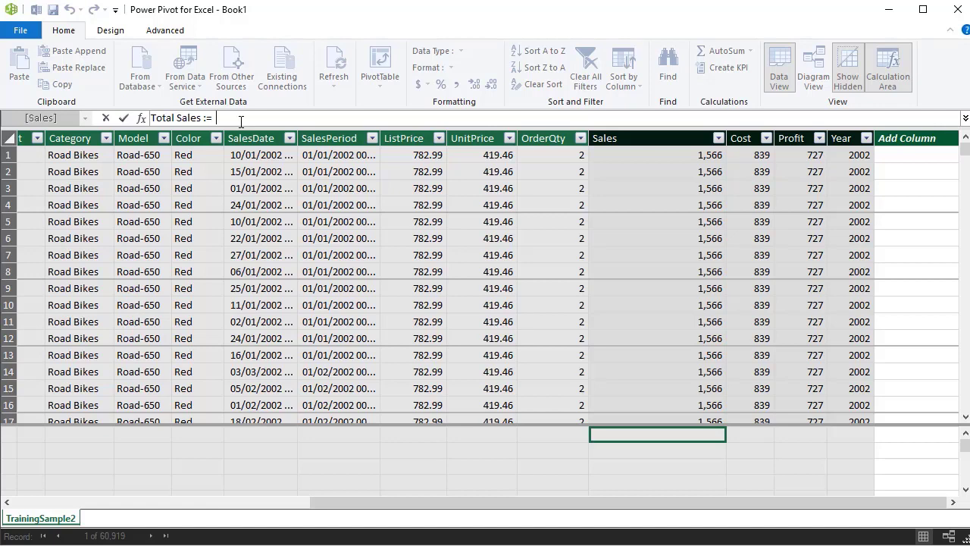
text(sum()
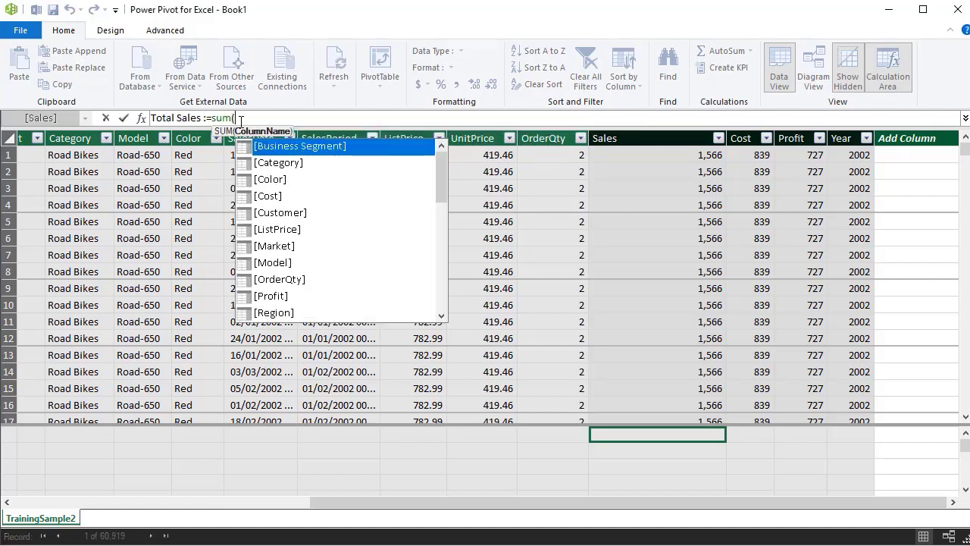
drag(444, 192, 436, 284)
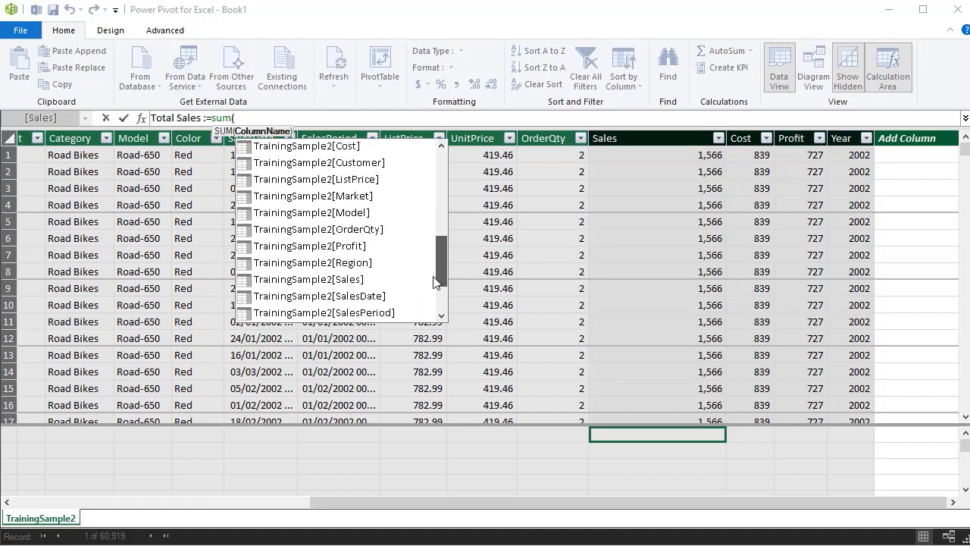
- Complete the Total Sales measure as sum(TrainingSample2[Sales]) and format it with thousands separators and no decimals
click(341, 284)
double_click(341, 285)
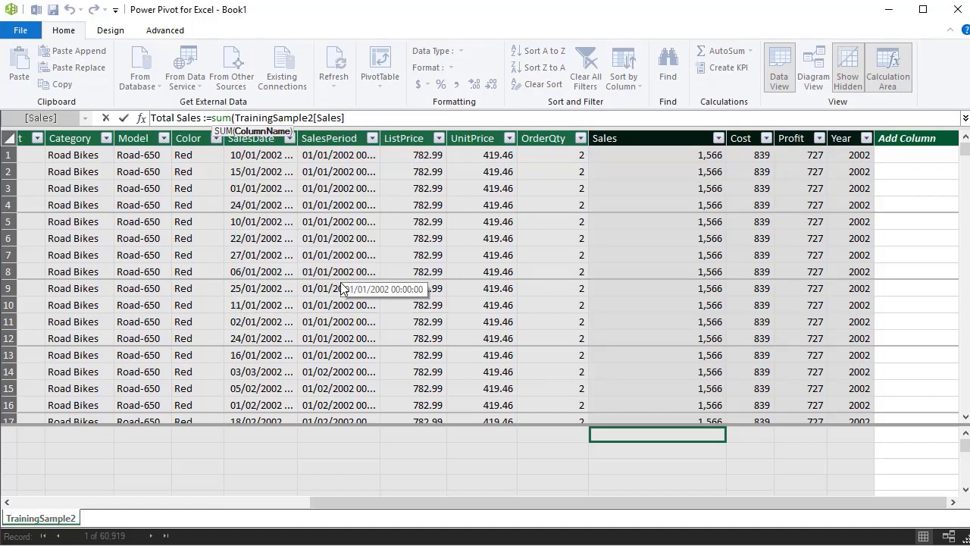
text())
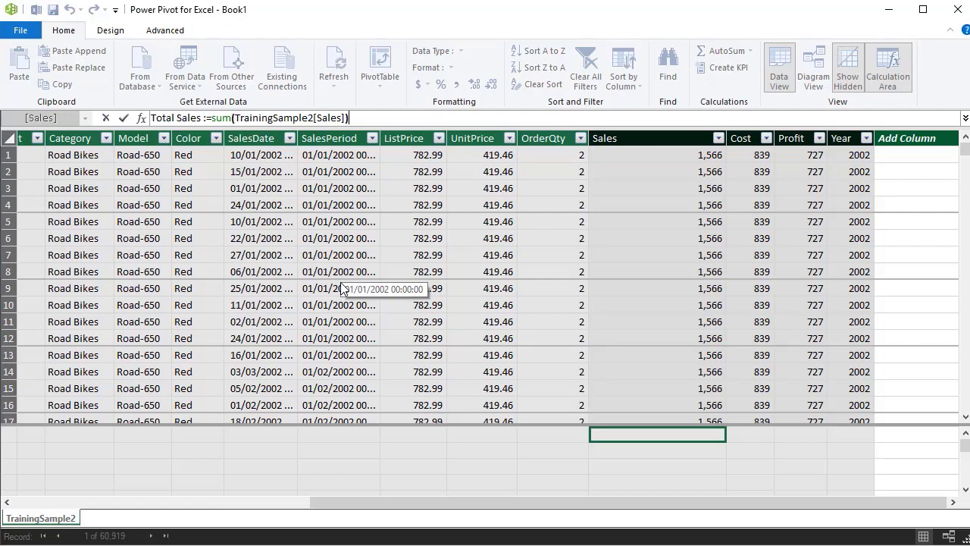
key(Return)
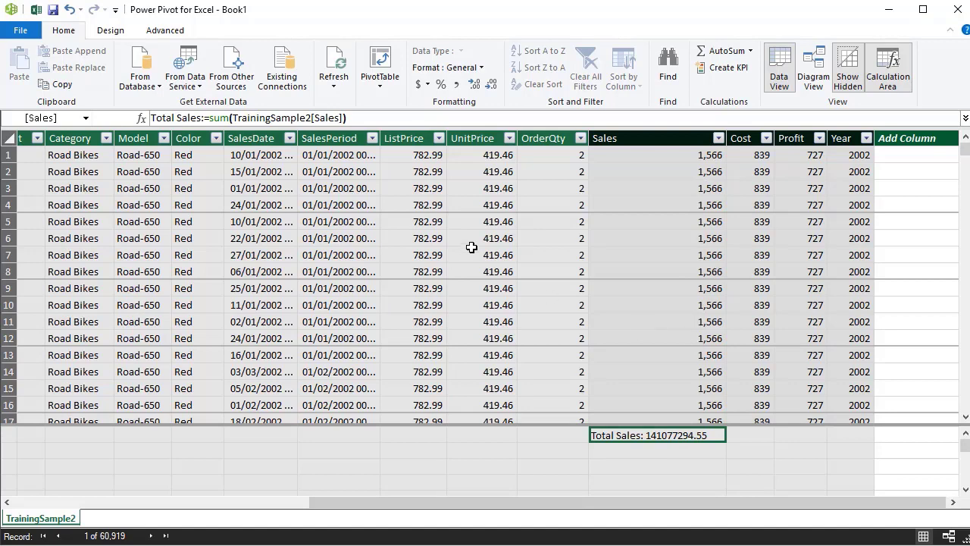
click(456, 85)
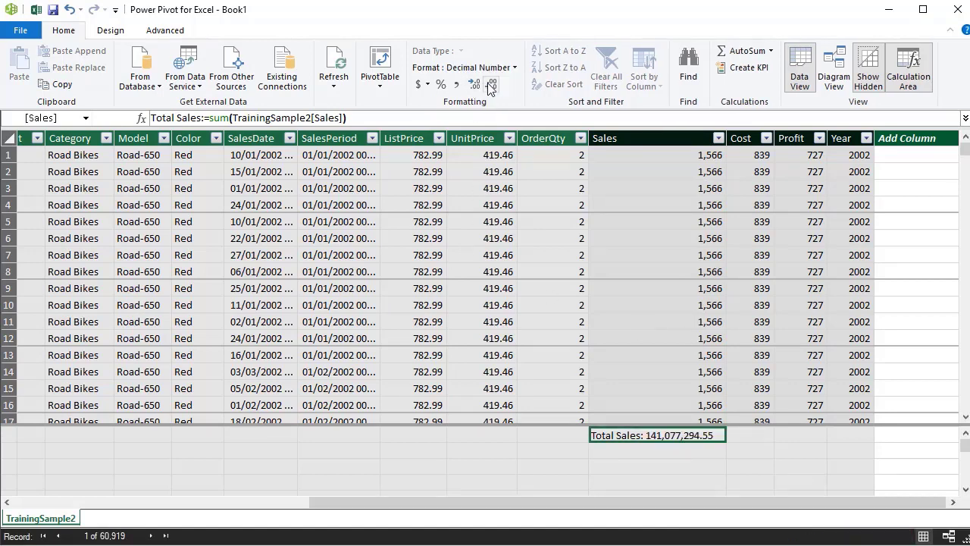
click(489, 85)
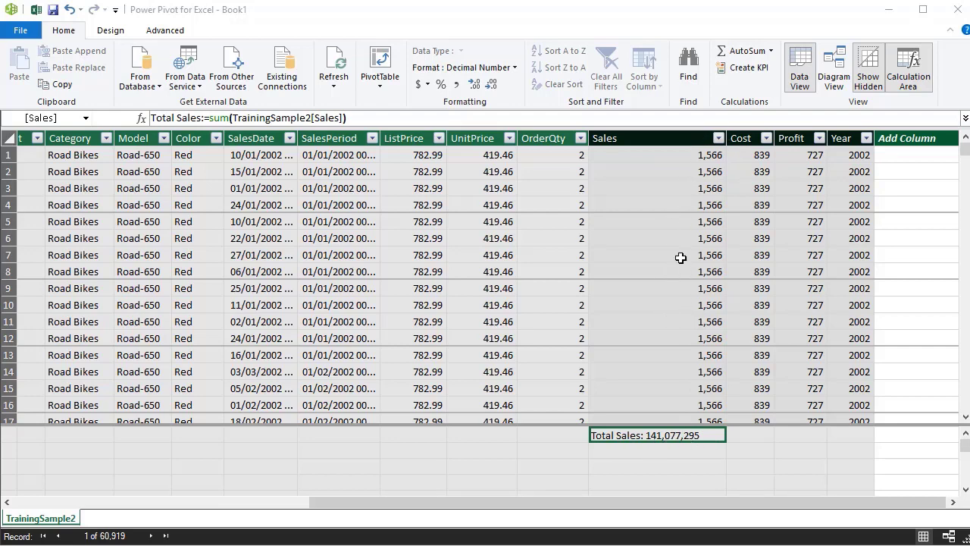
- Switch to the Excel workbook and add the Total Sales measure to the PivotTable values beside Sum of Sales
click(34, 10)
click(182, 228)
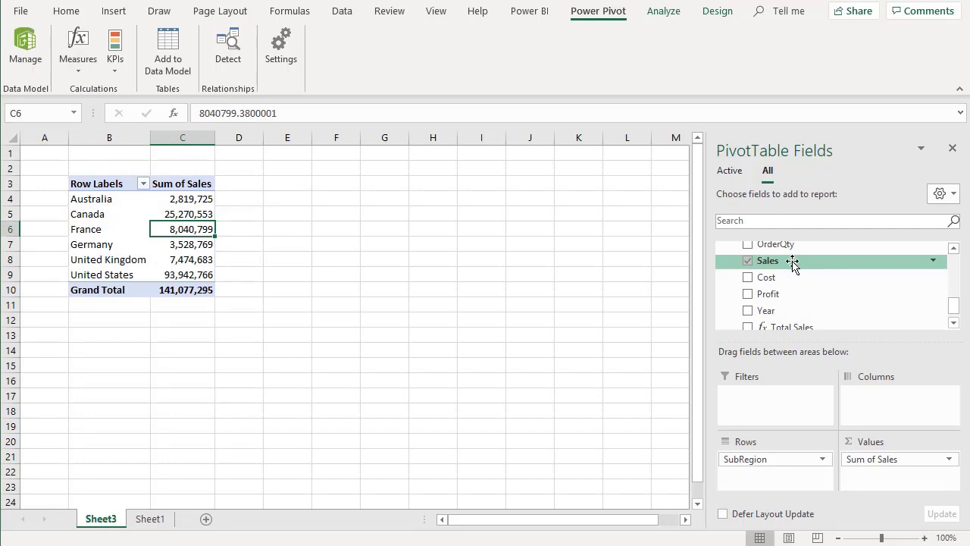
click(956, 324)
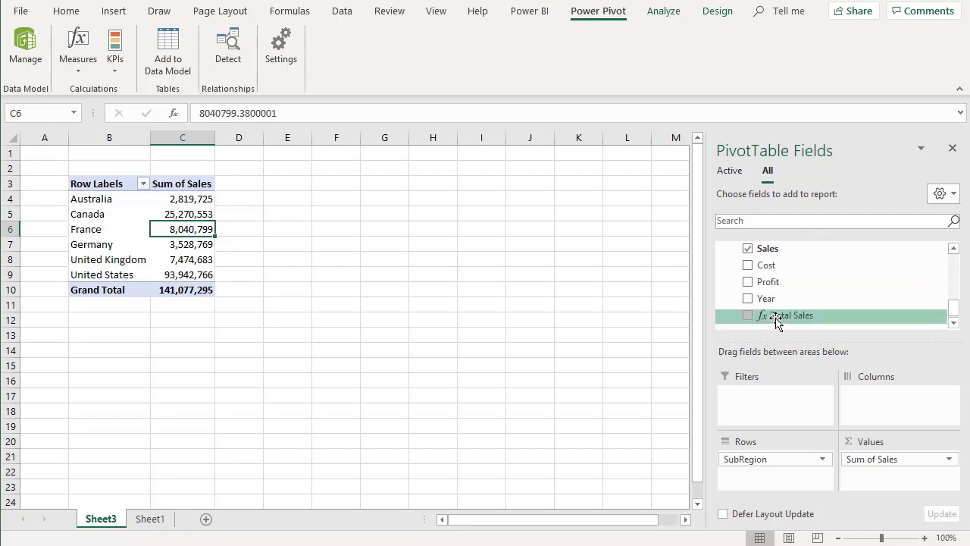
drag(779, 314, 855, 477)
click(247, 227)
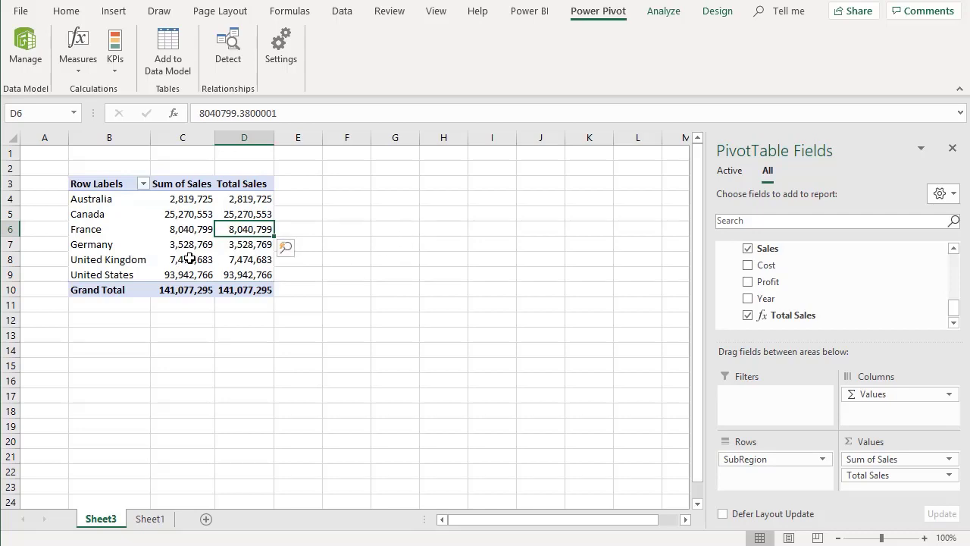
- Summarize the PivotTable's Sum of Sales values by Average
click(187, 228)
right_click(188, 228)
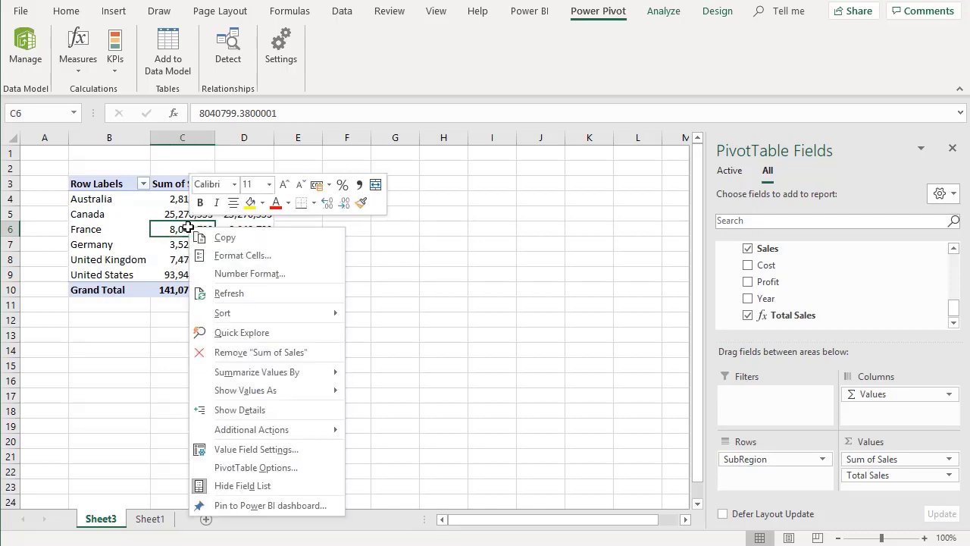
mouse_move(312, 375)
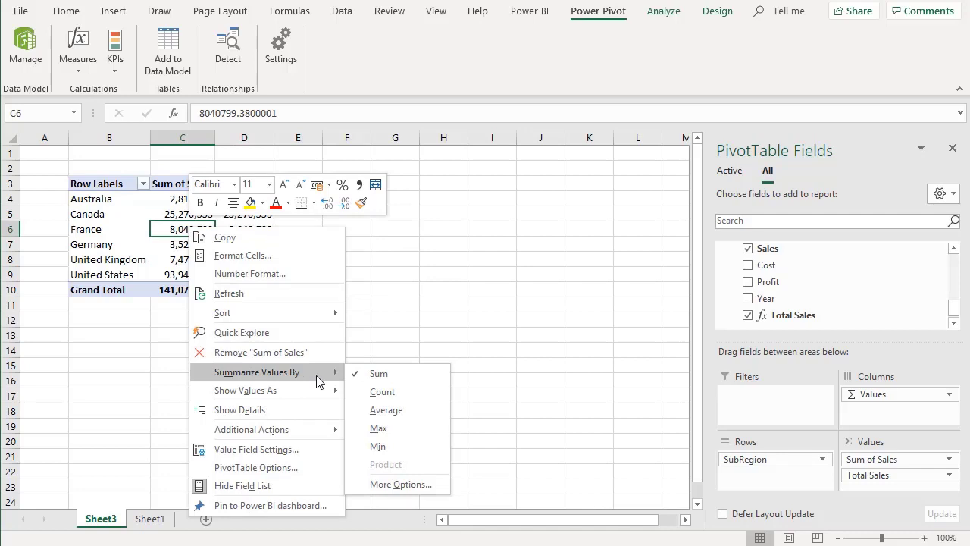
click(388, 410)
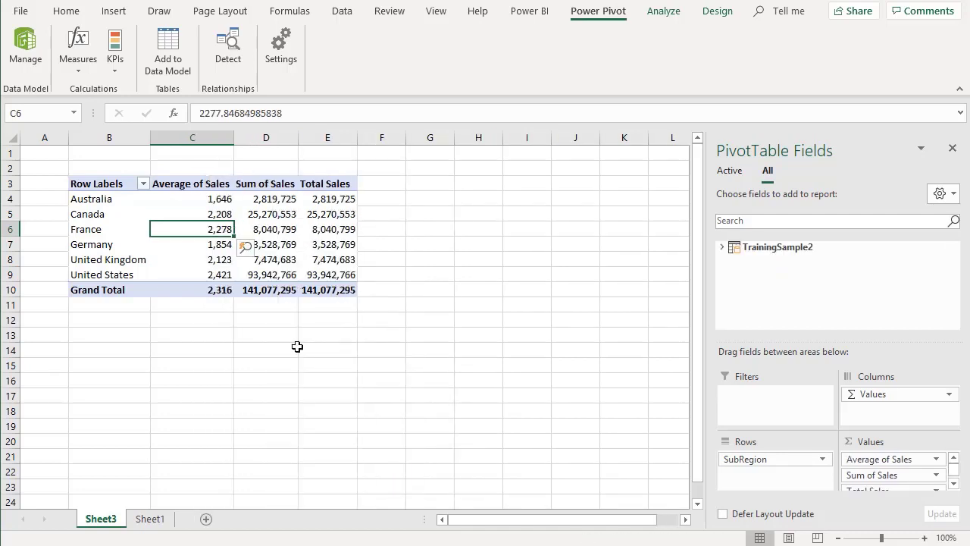
- Summarize the PivotTable's Average of Sales values by Max
right_click(205, 230)
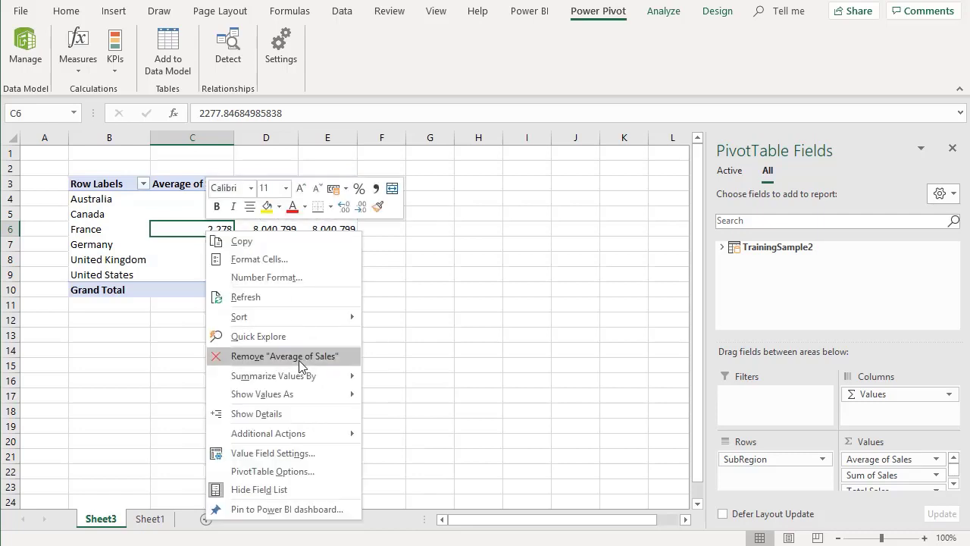
mouse_move(303, 376)
click(394, 438)
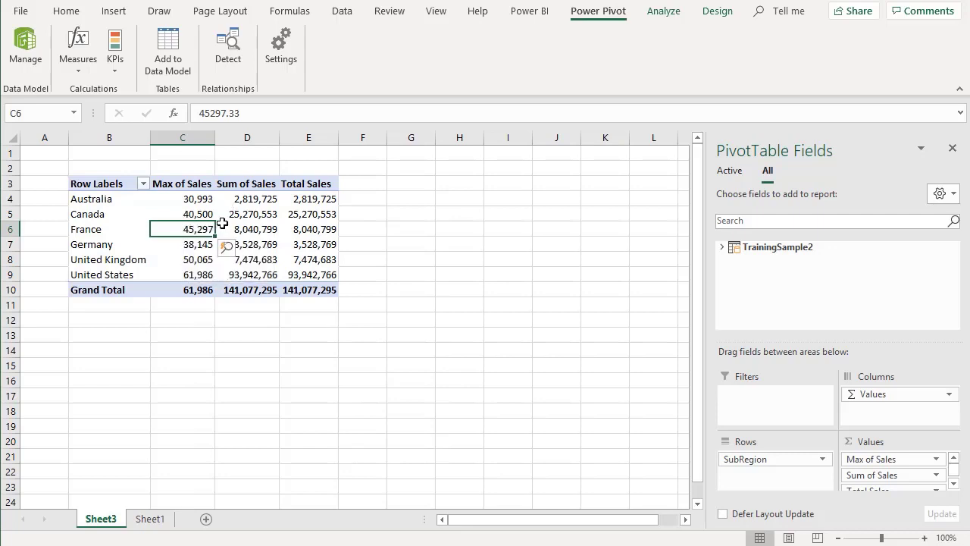
mouse_move(223, 223)
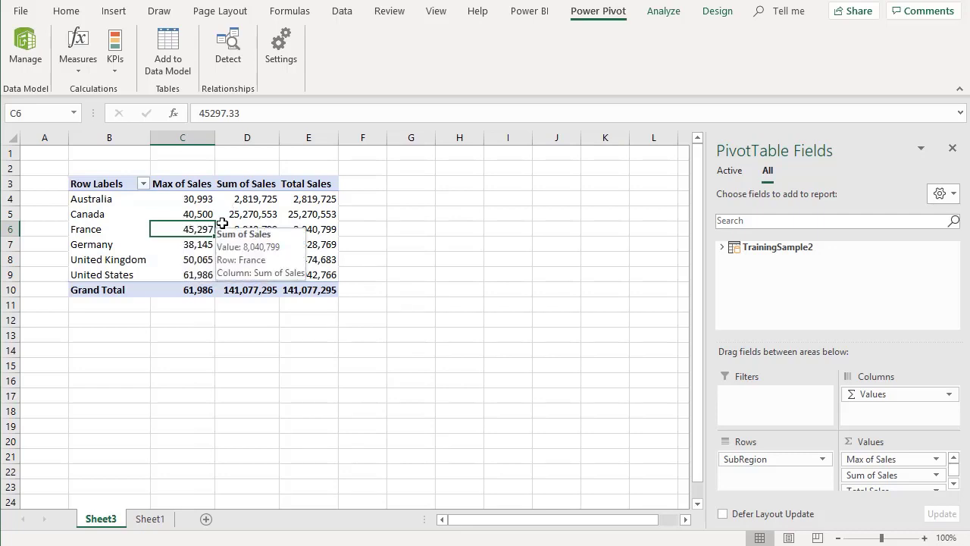
- Check whether the Summarize Values By option is available for the PivotTable's Total Sales measure
click(318, 216)
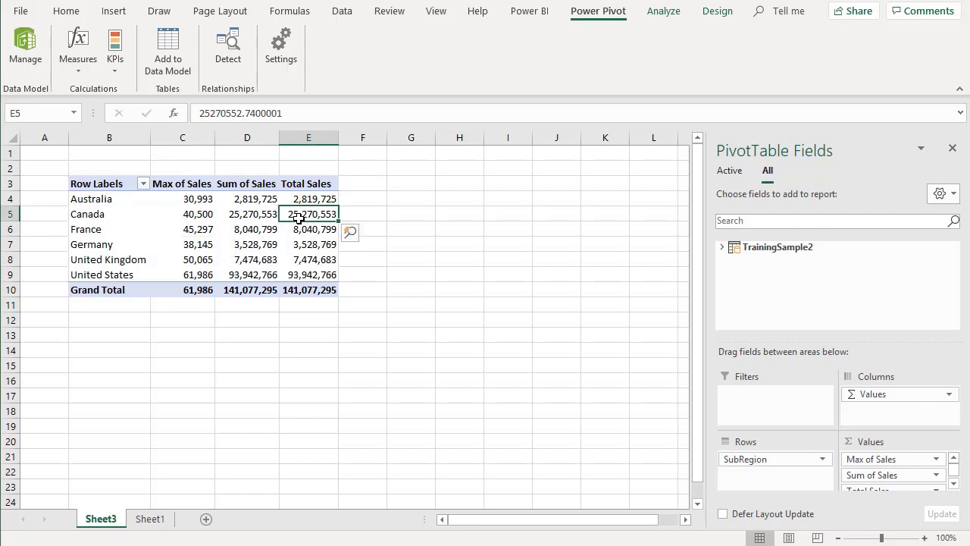
right_click(304, 215)
mouse_move(400, 368)
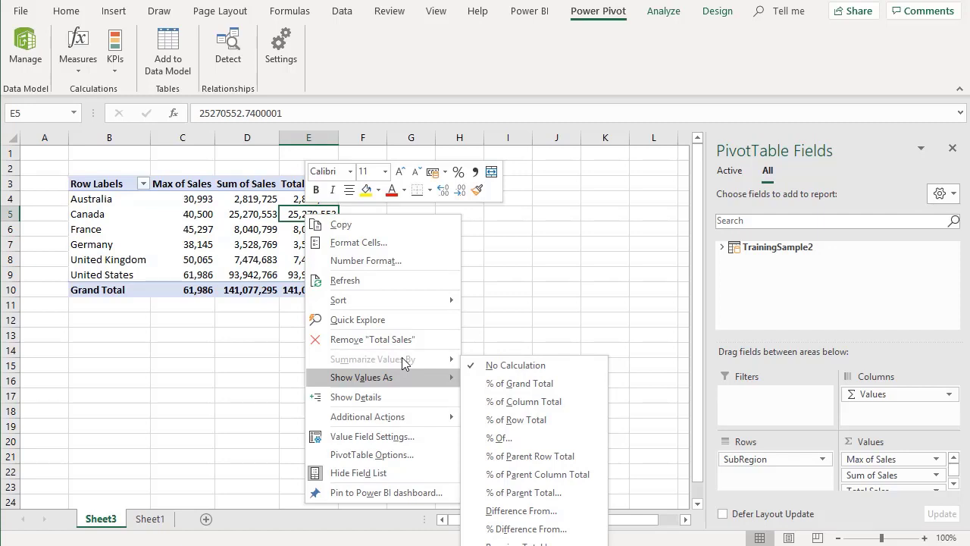
click(242, 207)
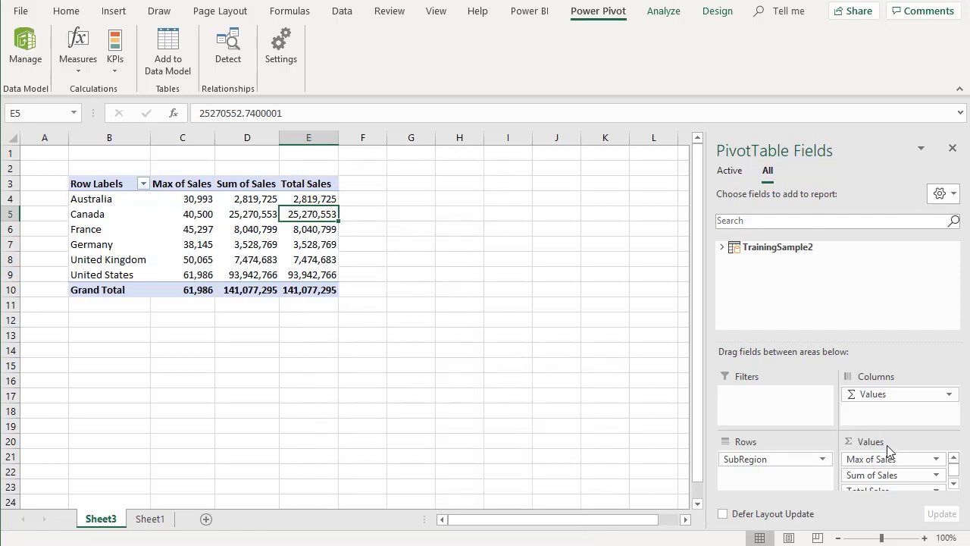
- Remove Max of Sales and Sum of Sales from the PivotTable values, keeping only Total Sales
drag(871, 459, 750, 469)
drag(885, 464, 644, 424)
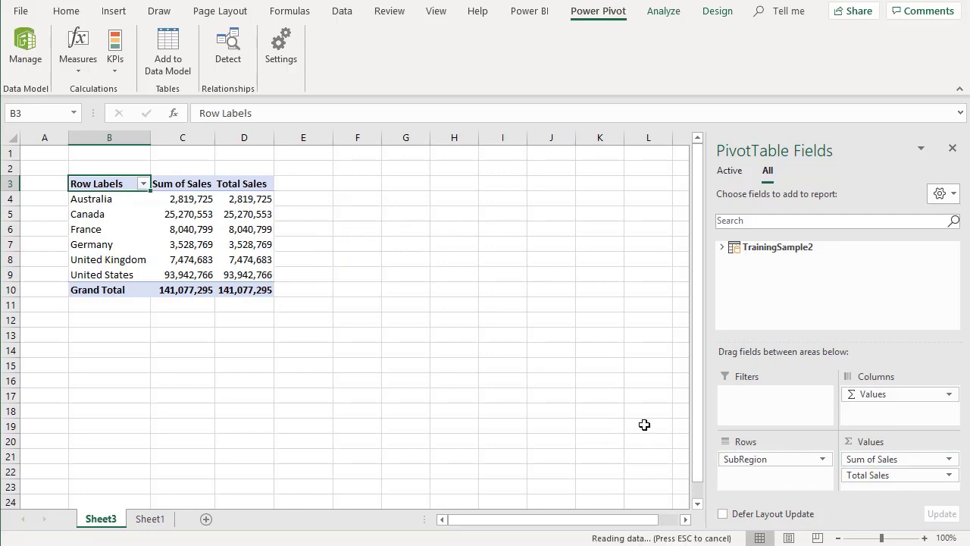
click(193, 218)
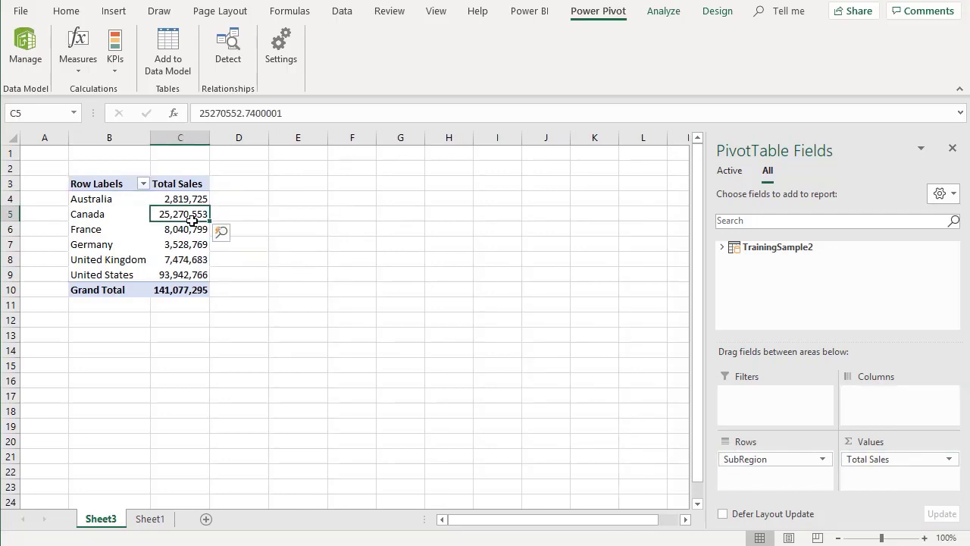
- Switch to the Power Pivot window and create the measure No of Customers:=counta([Customer]) beneath the Customer column
click(25, 47)
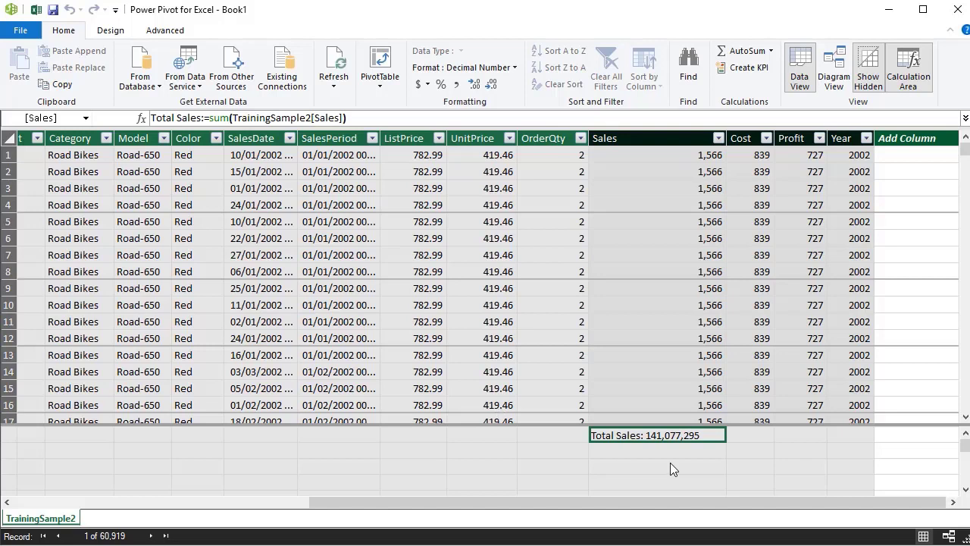
drag(682, 501, 509, 501)
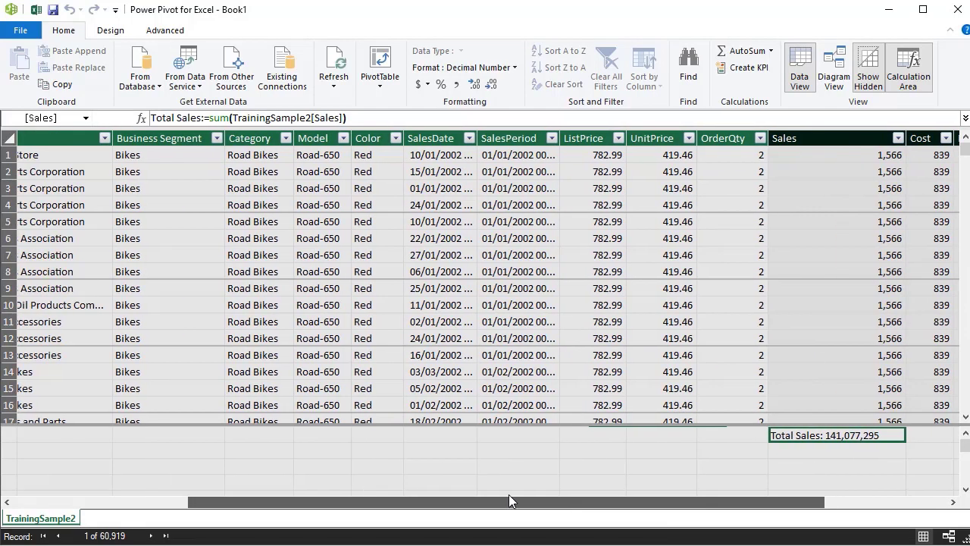
click(146, 443)
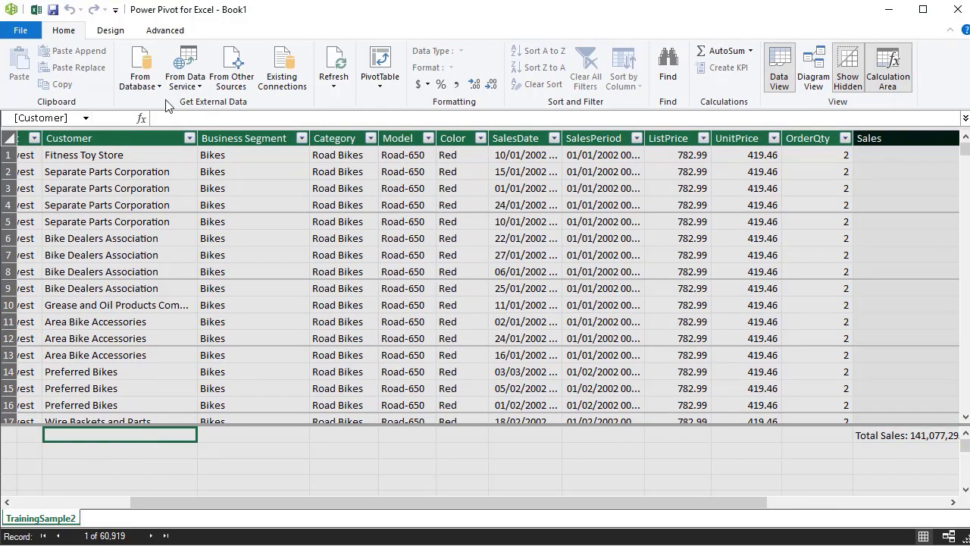
click(184, 122)
text(N)
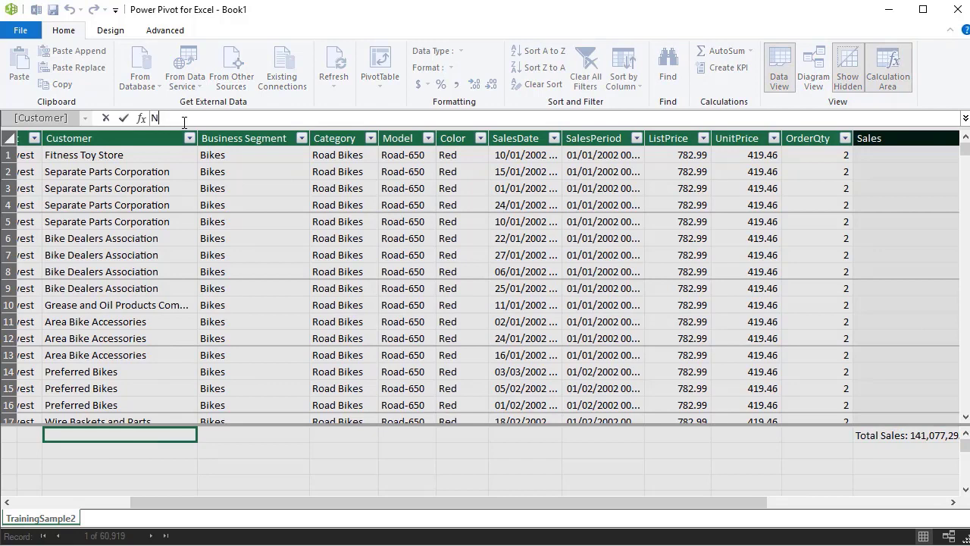
text(o of Customers :=d)
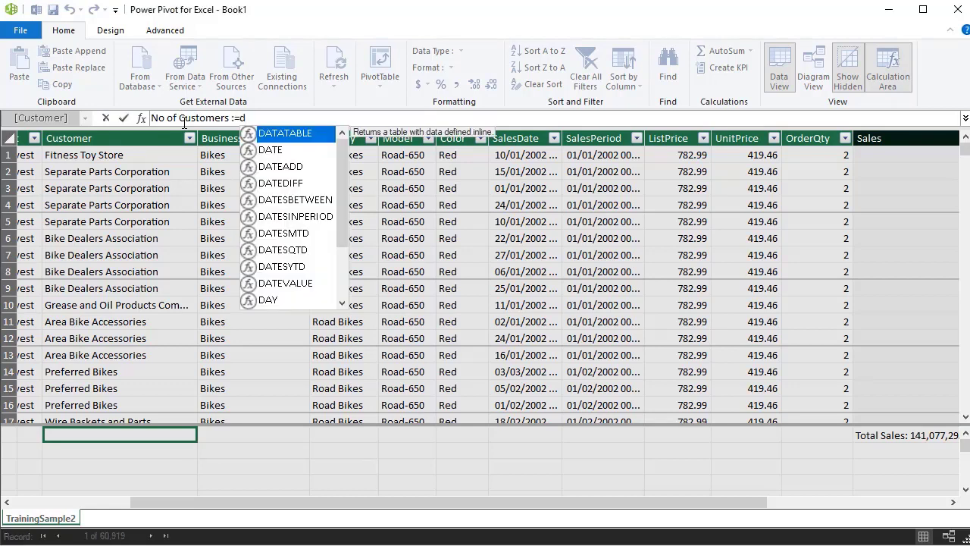
key(BackSpace)
text(c)
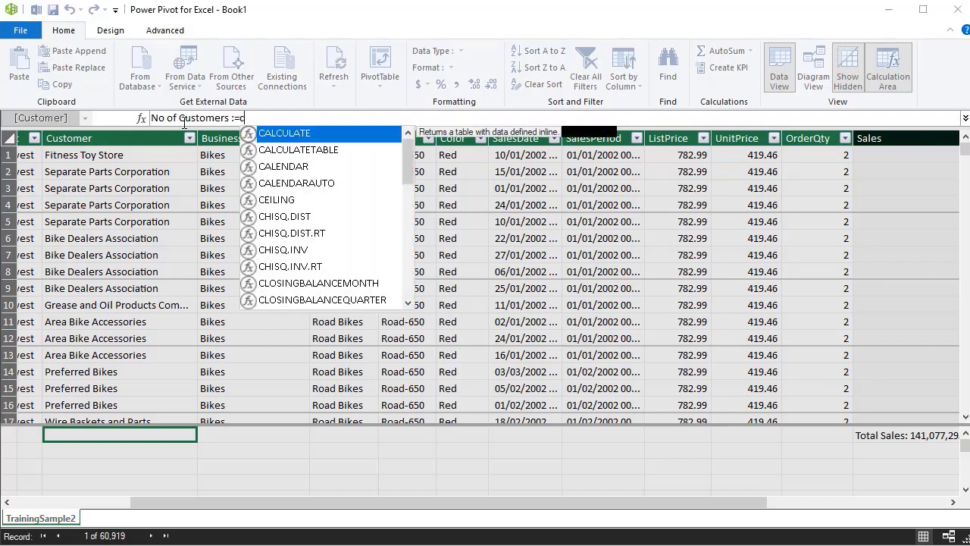
text(ounta)
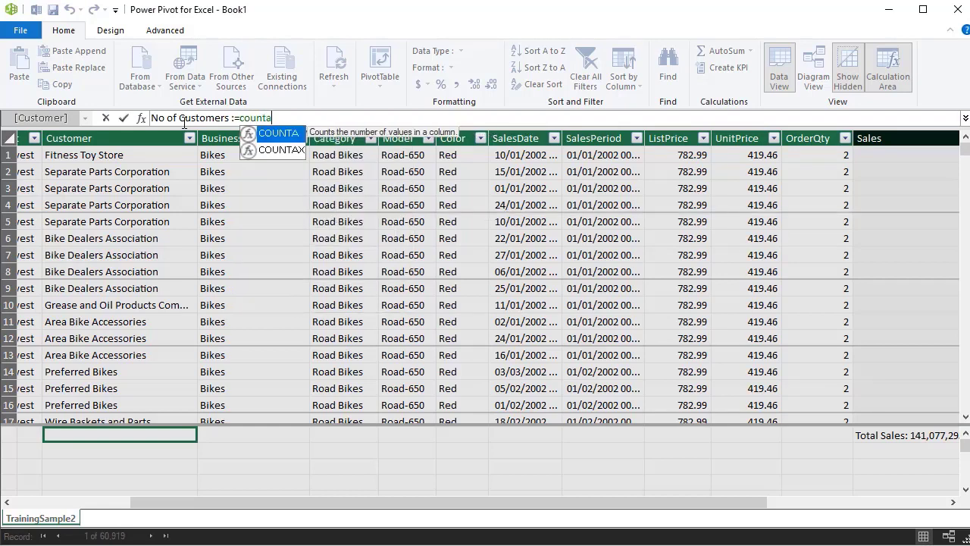
text(()
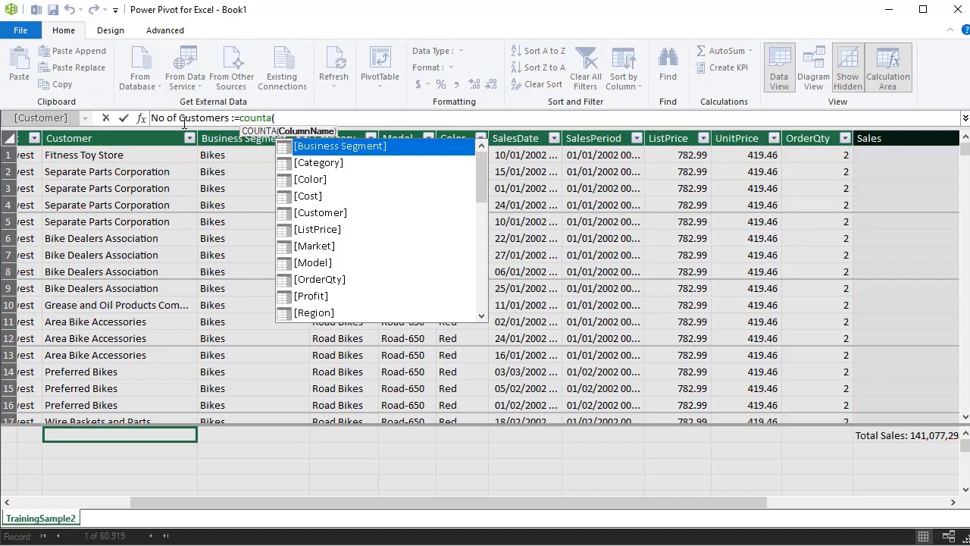
text([cus)
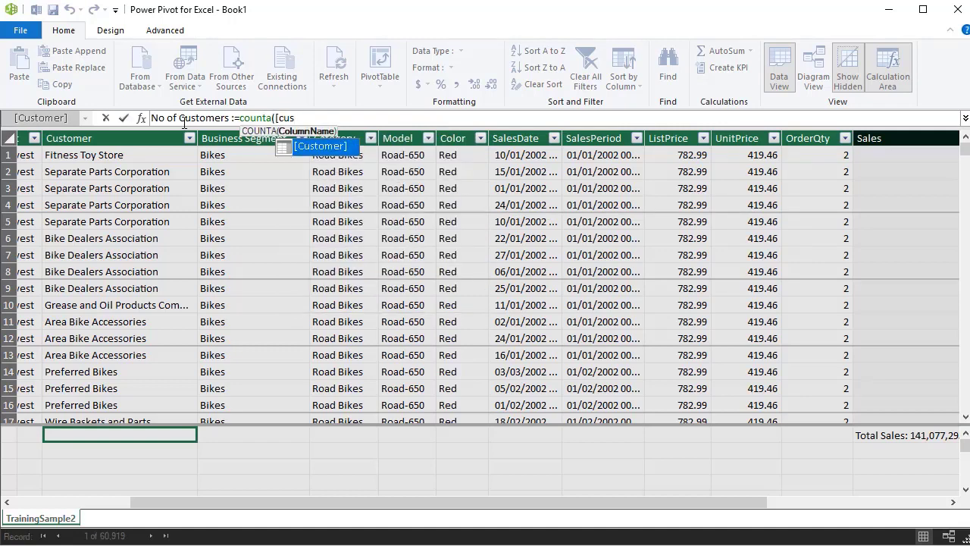
double_click(334, 146)
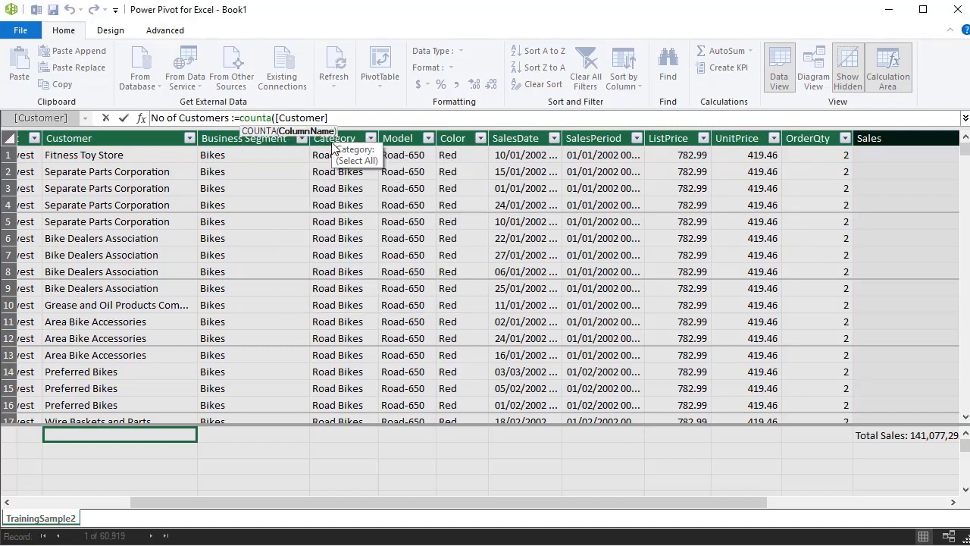
text())
key(Return)
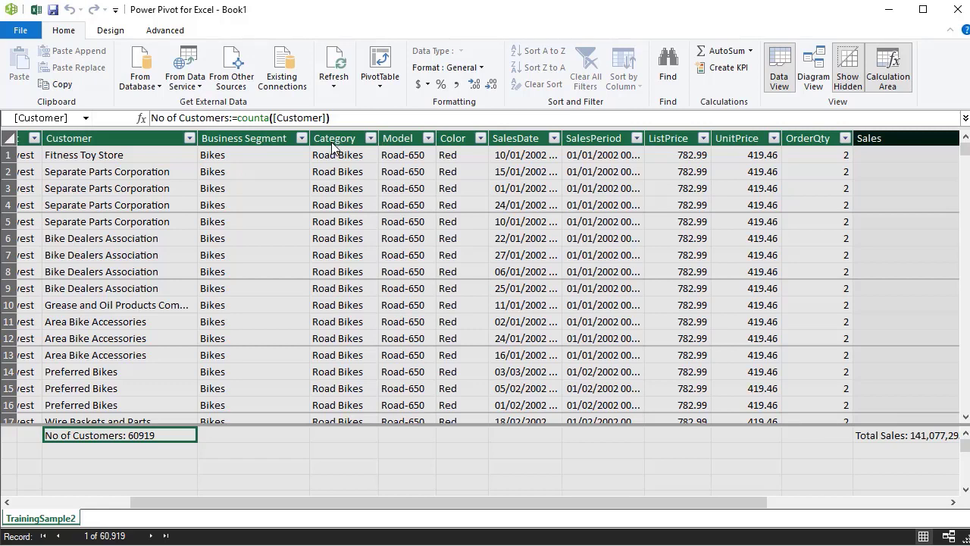
- Examine the repeated Bike Dealers Association entries in rows 6 to 9 of the Customer column
click(150, 238)
click(148, 255)
click(156, 272)
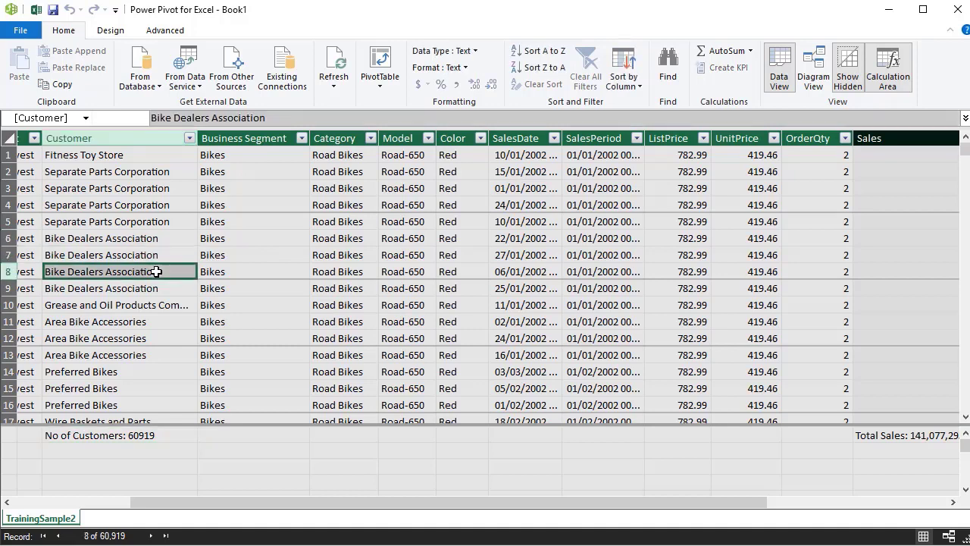
click(179, 287)
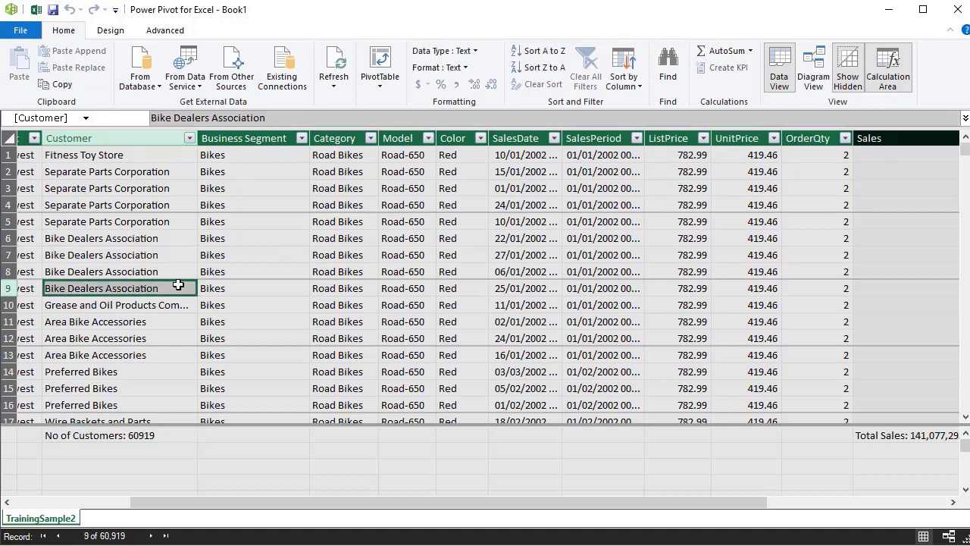
click(157, 240)
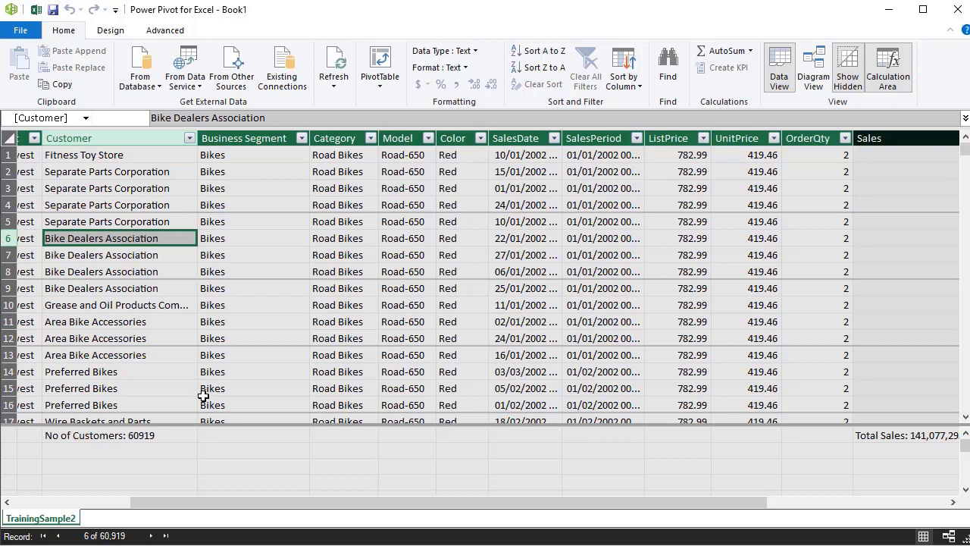
- Change the No of Customers measure's formula to DISTINCTCOUNT([Customer]) so that each customer is counted only once
click(183, 435)
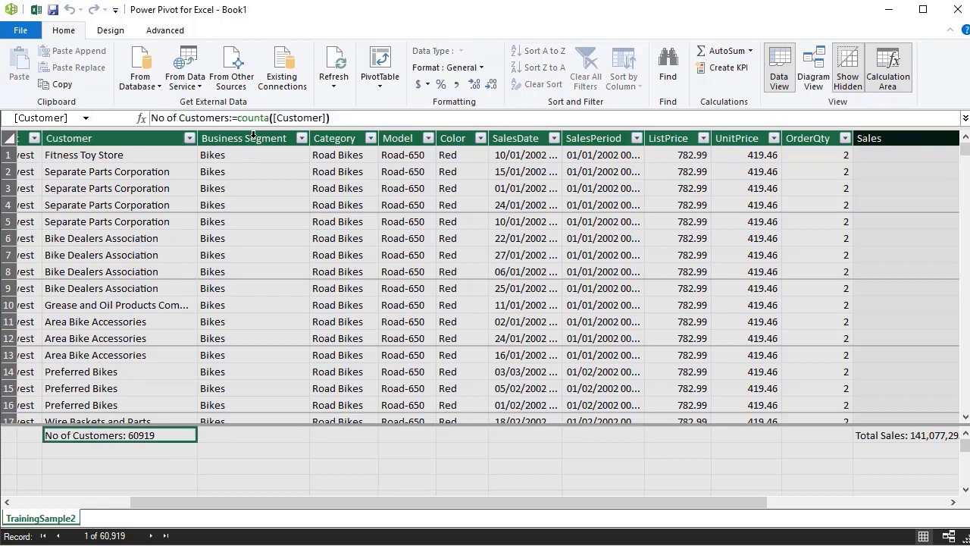
drag(238, 118, 440, 107)
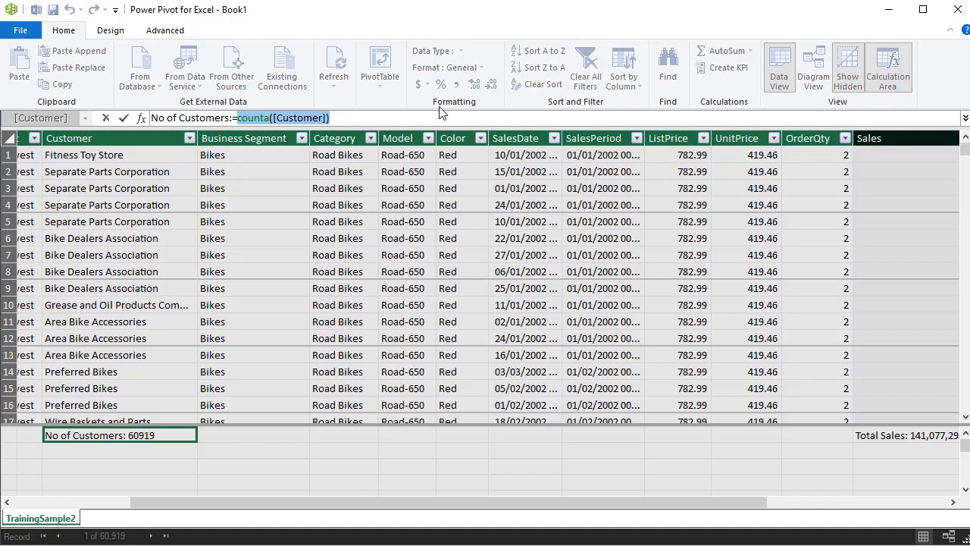
key(BackSpace)
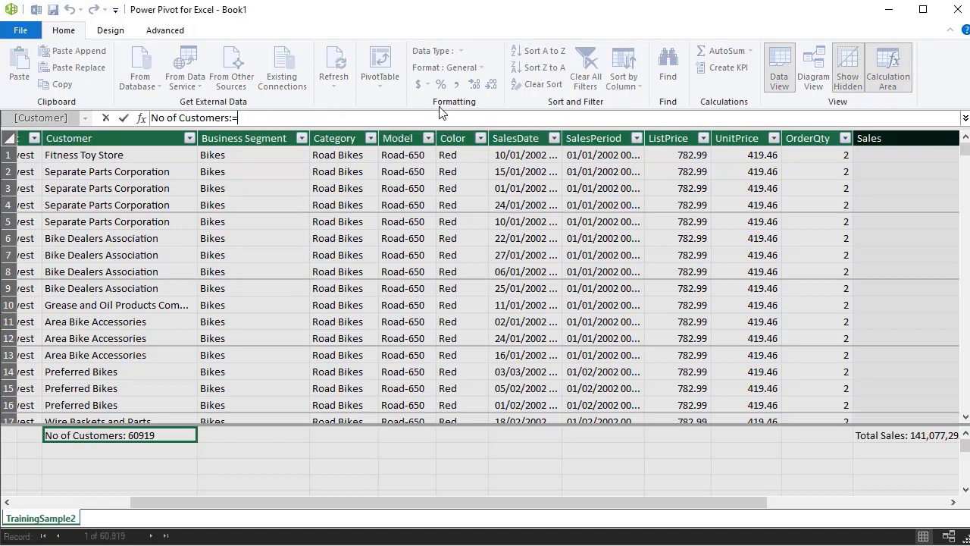
text(disti)
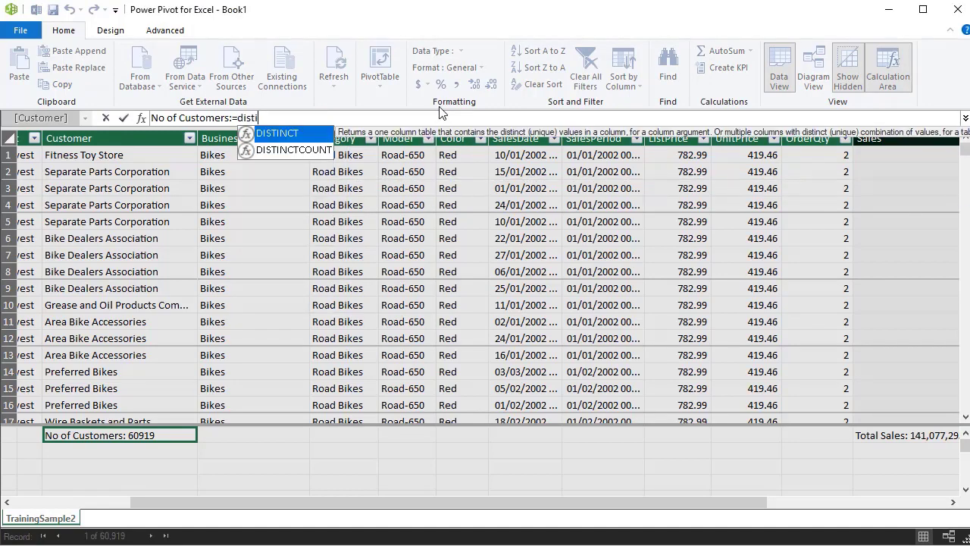
key(Escape)
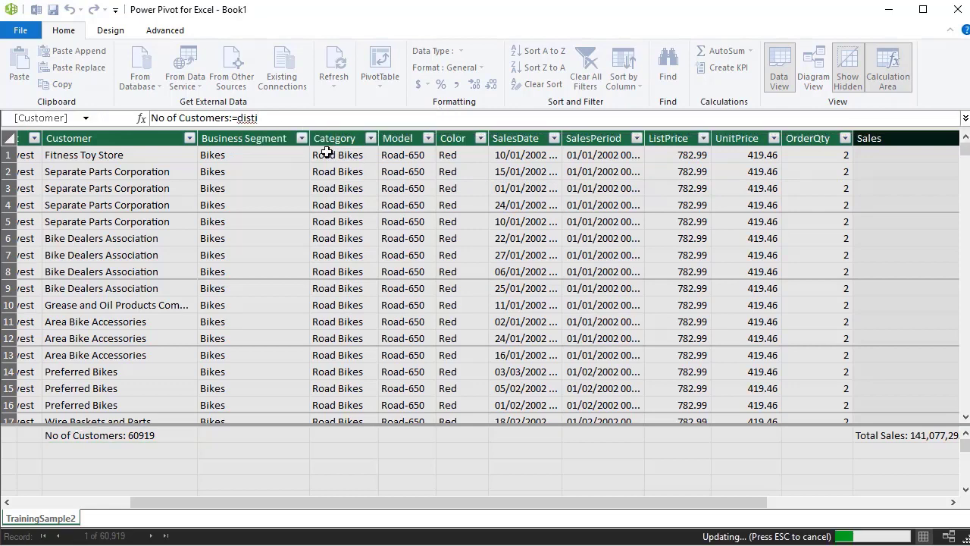
click(124, 436)
click(356, 121)
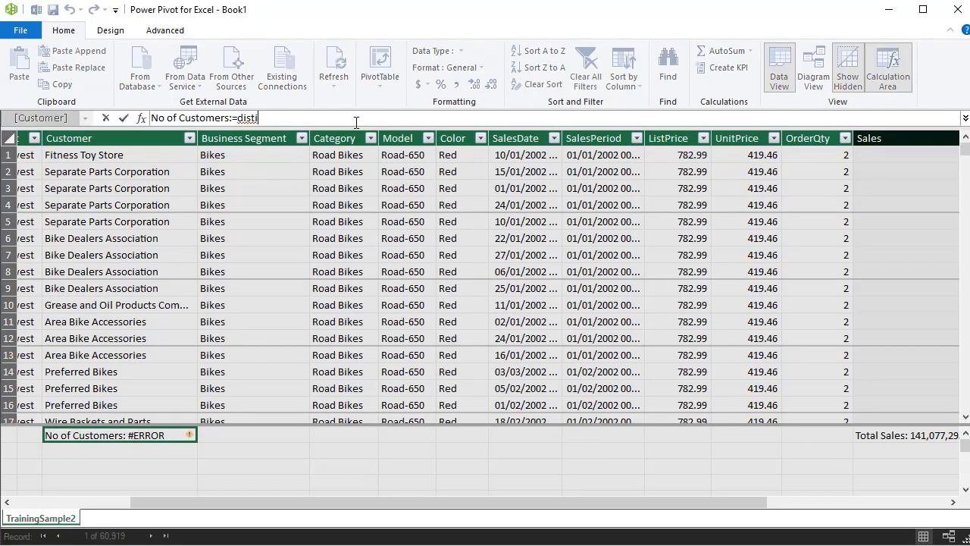
text(distinc)
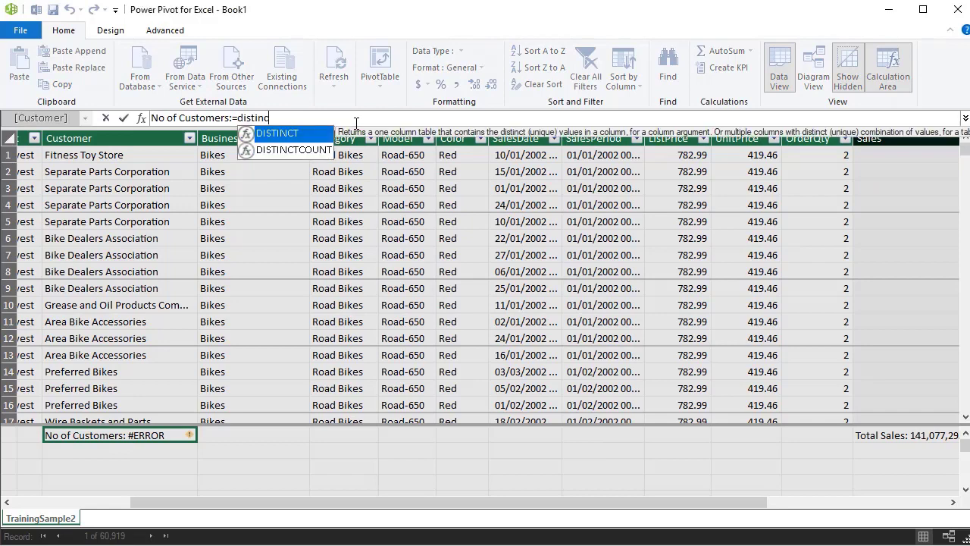
double_click(295, 150)
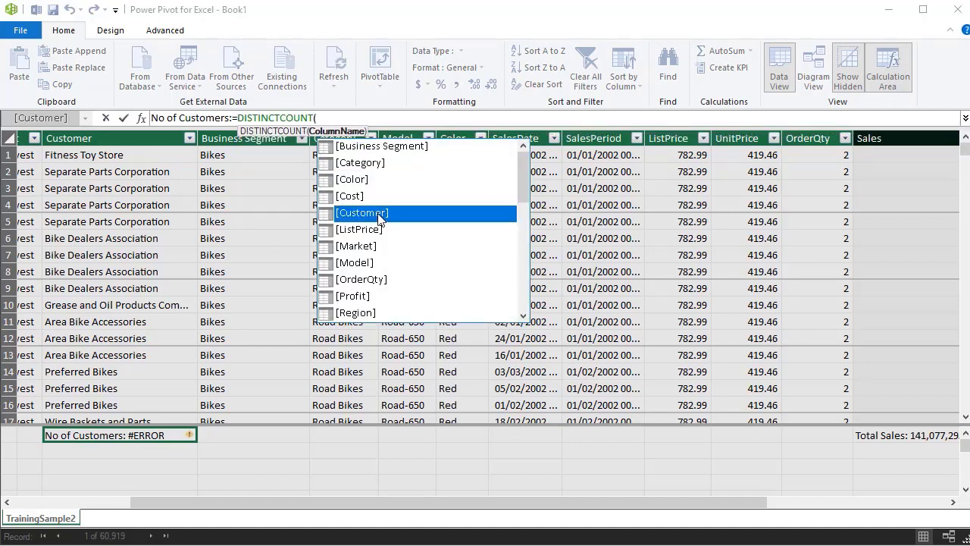
double_click(362, 212)
text())
key(Return)
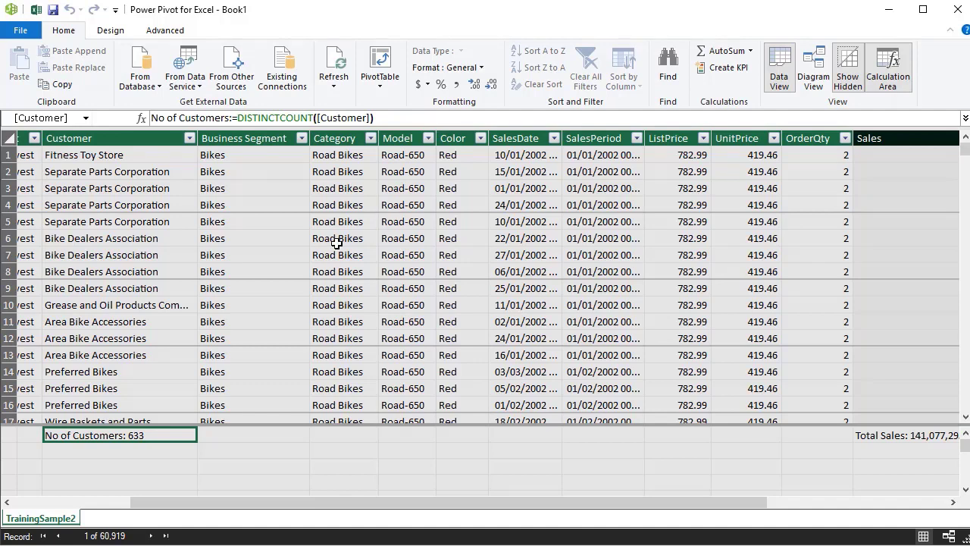
- Switch to the Excel workbook and add the No of Customers measure from TrainingSample2 to the PivotTable values below Total Sales
click(36, 9)
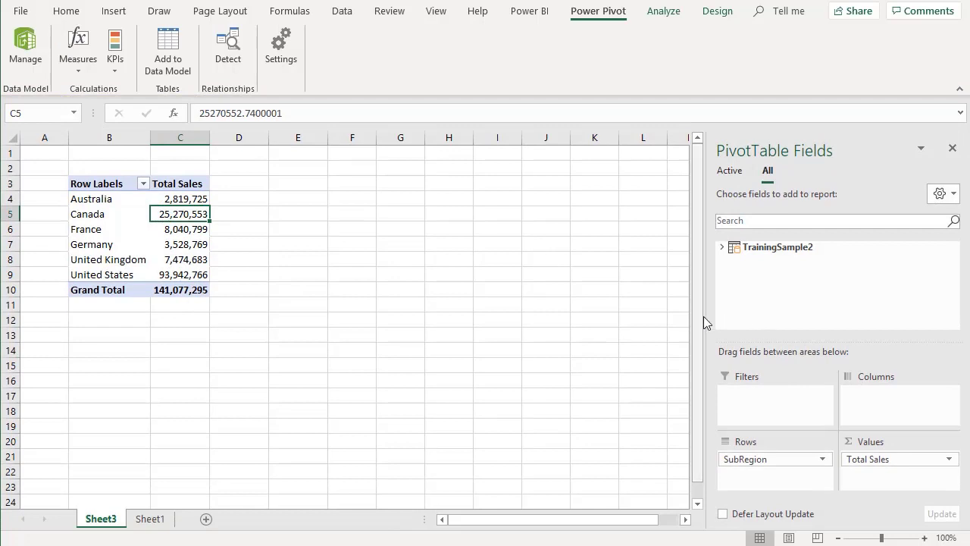
click(745, 246)
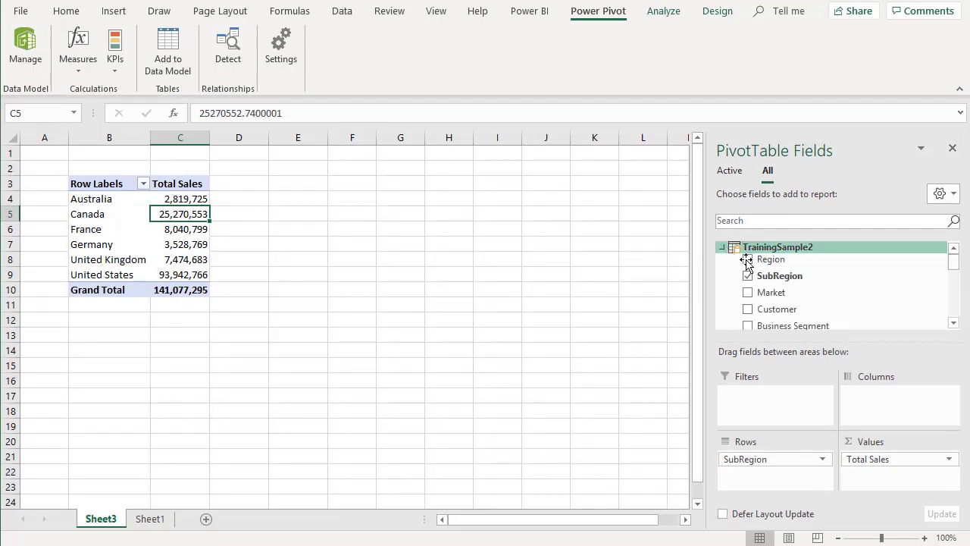
drag(956, 269, 955, 313)
drag(769, 312, 880, 475)
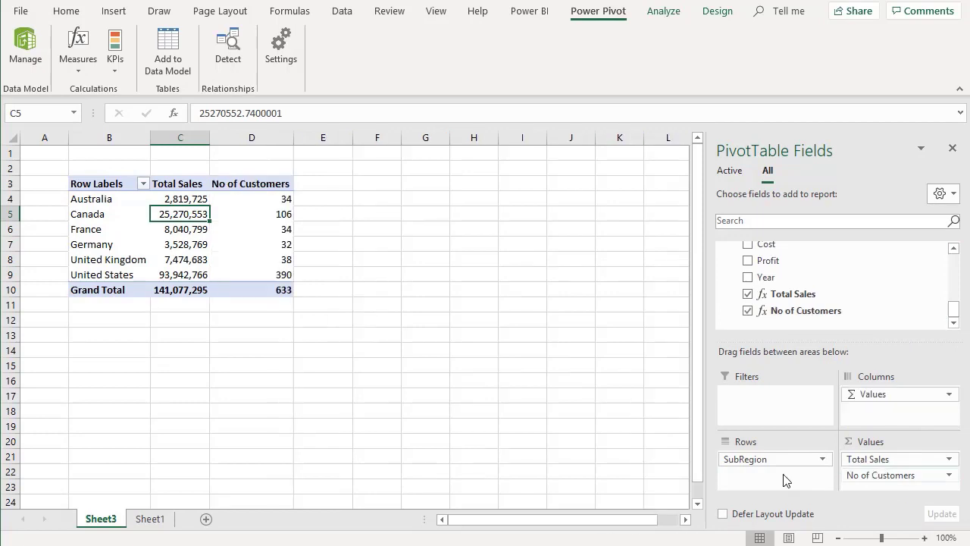
- Compare Total Sales with No of Customers in the PivotTable, particularly for Canada and Australia
click(282, 228)
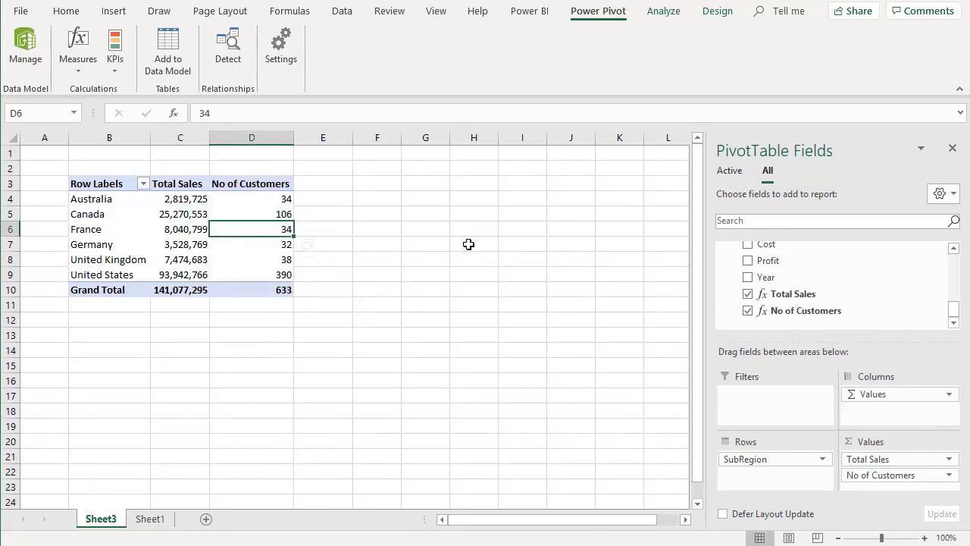
click(194, 214)
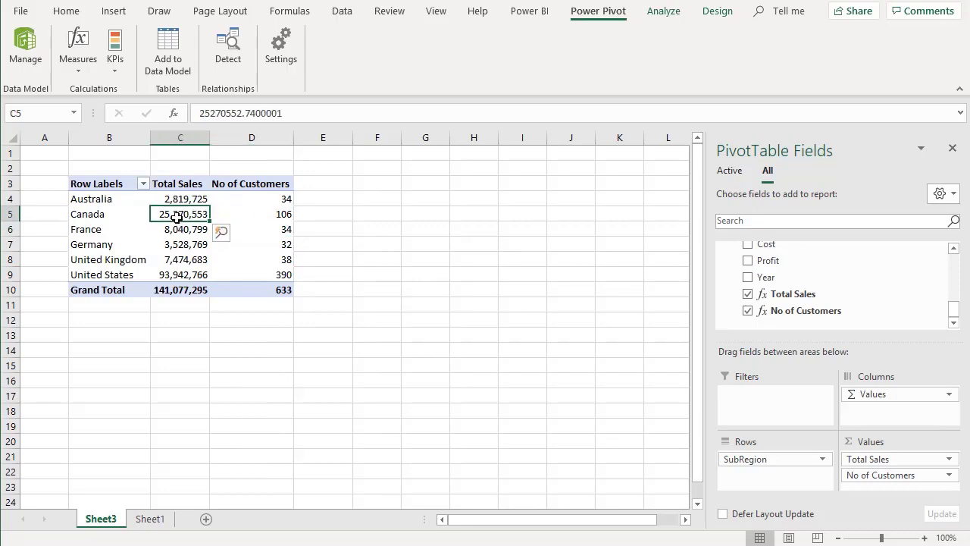
click(282, 212)
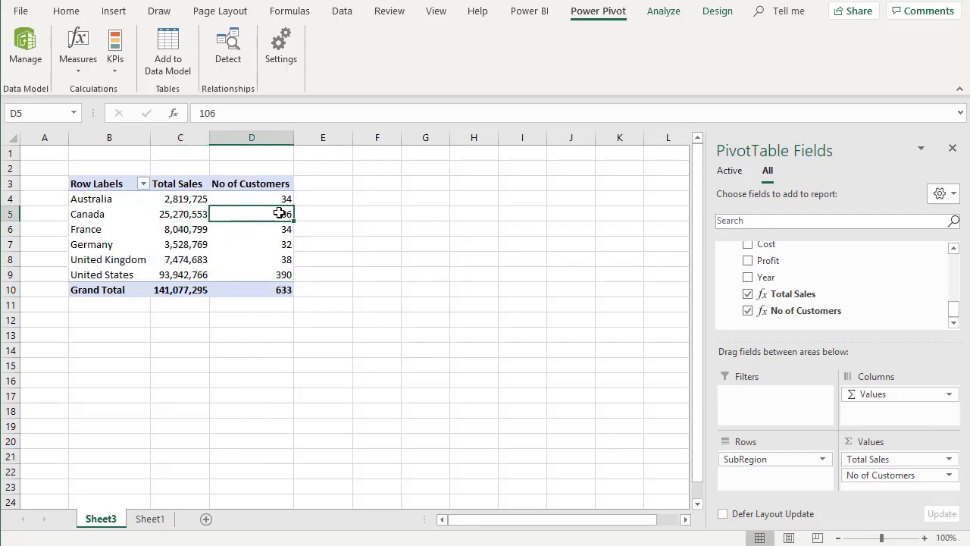
click(183, 197)
click(250, 200)
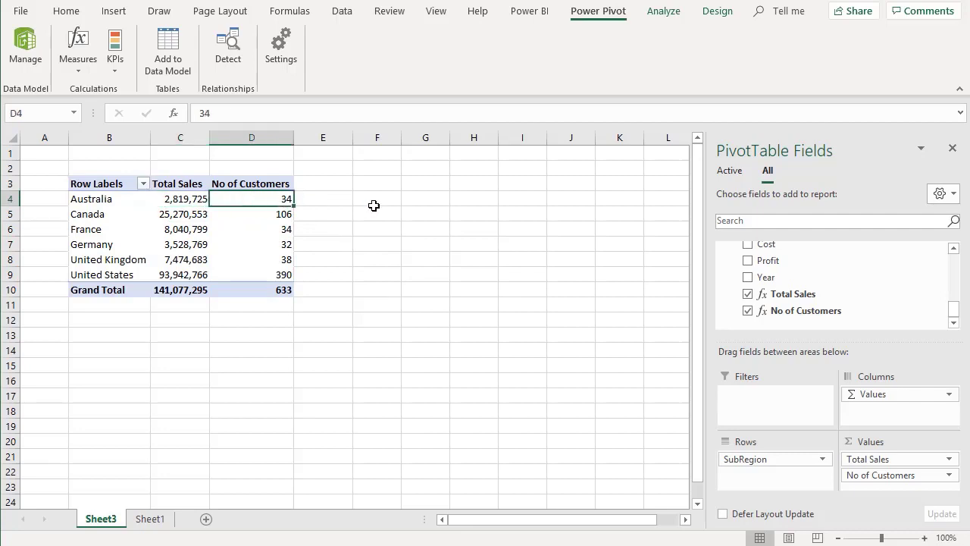
click(322, 196)
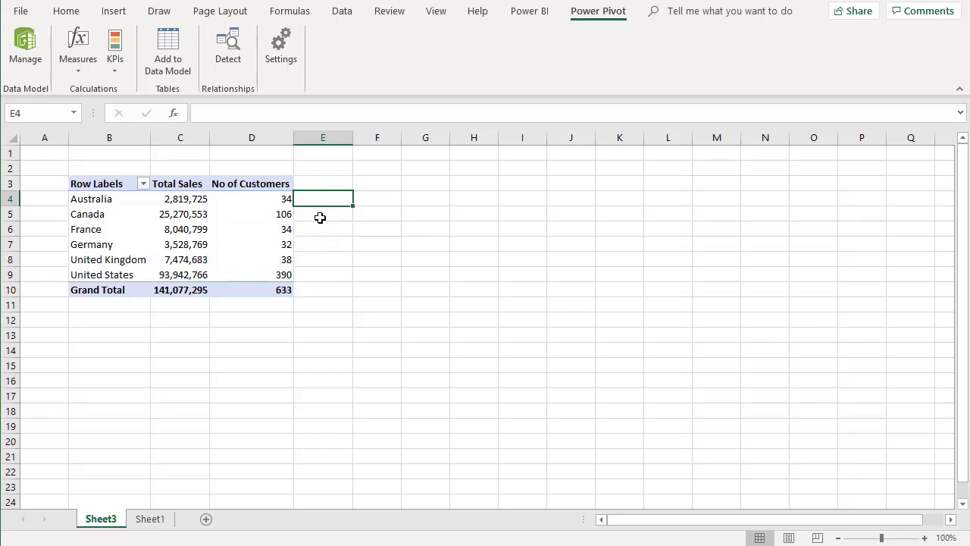
click(255, 237)
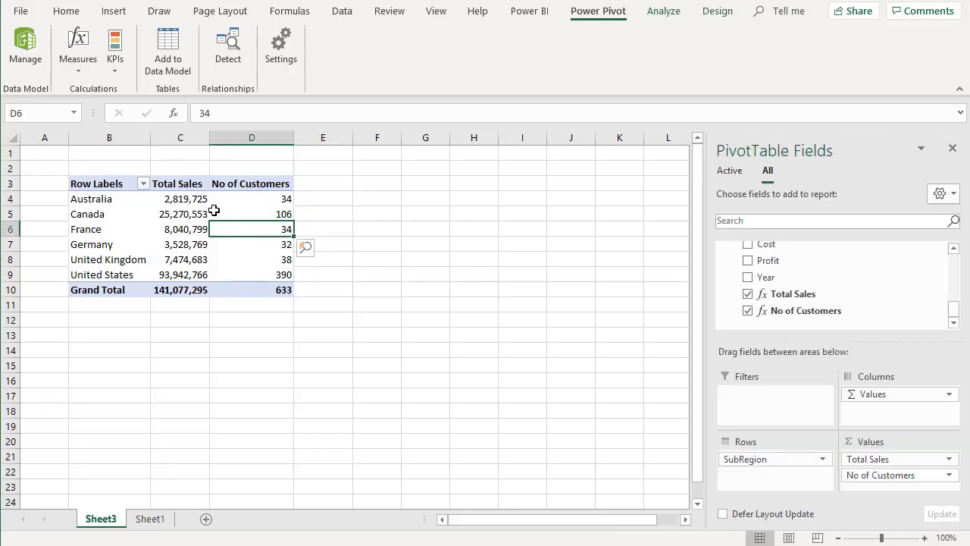
click(180, 199)
click(263, 198)
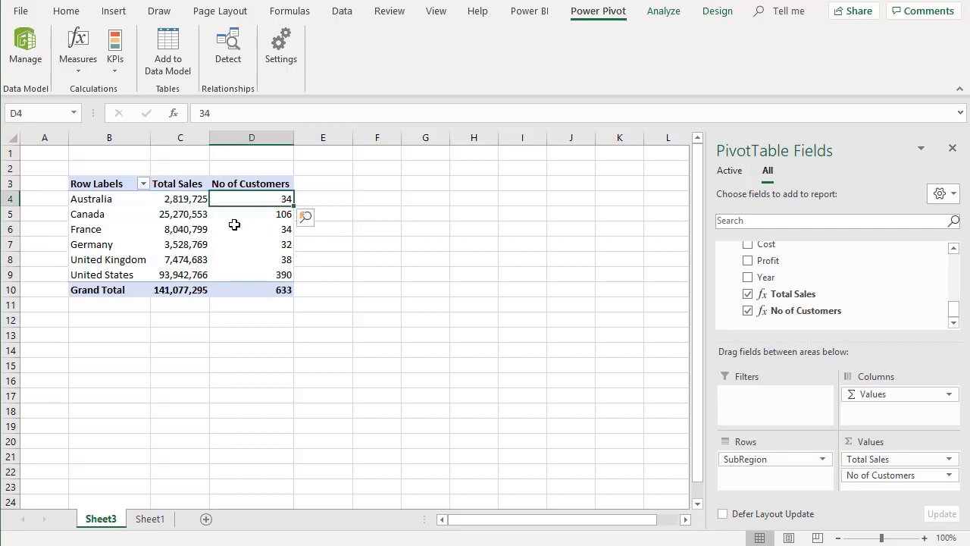
click(188, 203)
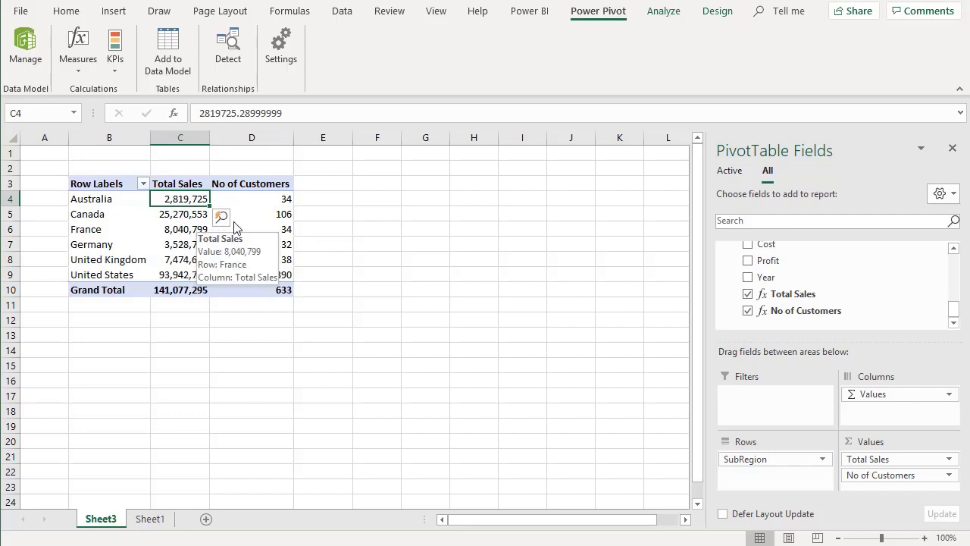
- Return to the Power Pivot window and create the measure Avg Sales per Customer:=DIVIDE([Total Sales],[No of Customers]) directly beneath Total Sales
click(19, 47)
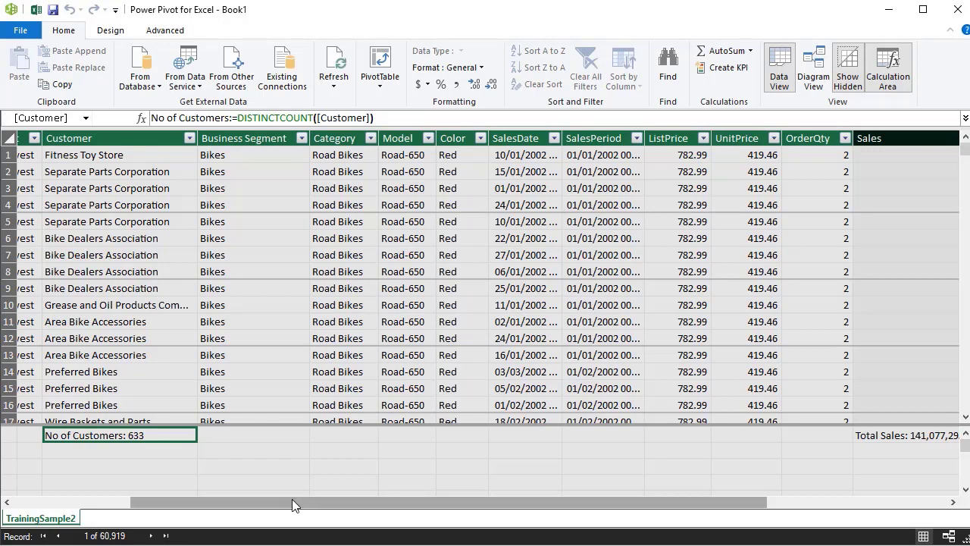
drag(292, 501, 485, 527)
click(652, 447)
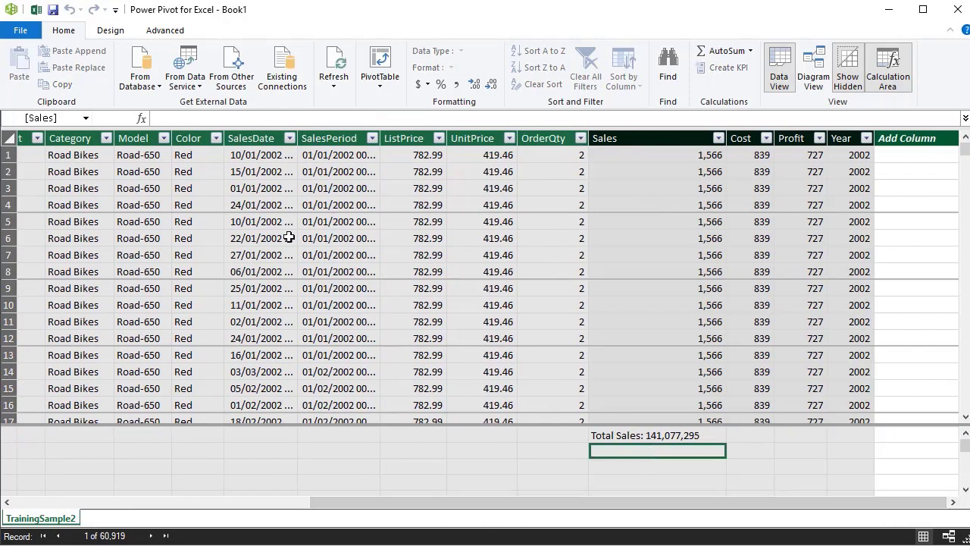
click(180, 119)
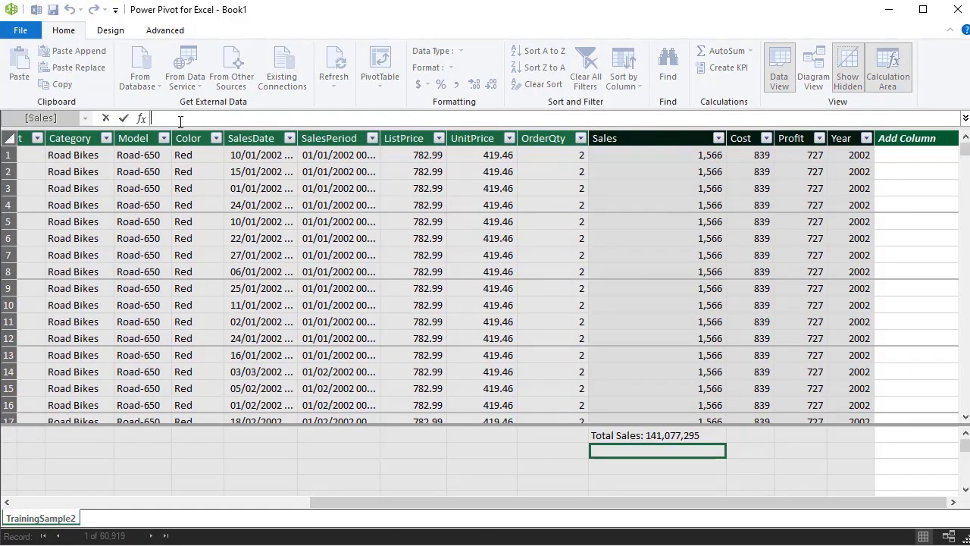
text(Avg Sales per Customer)
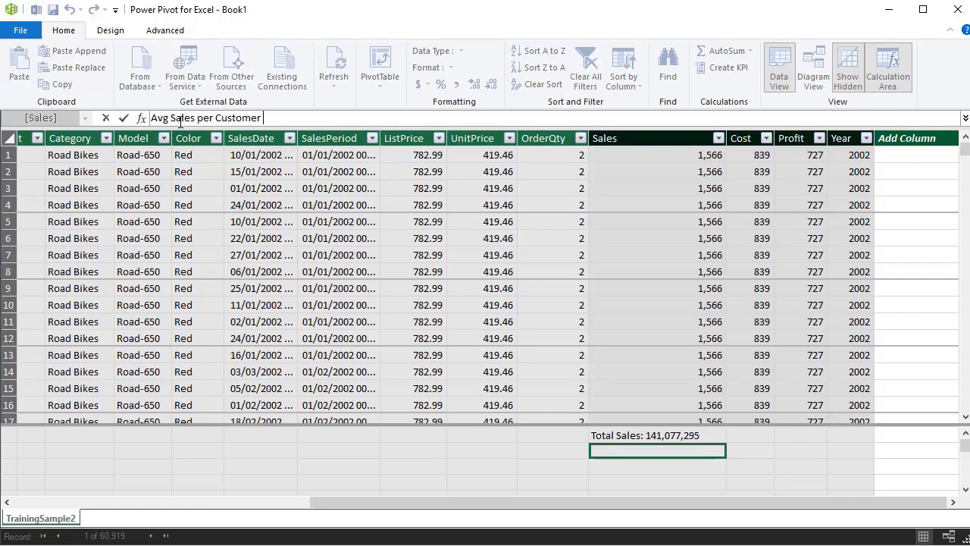
text( :=Div)
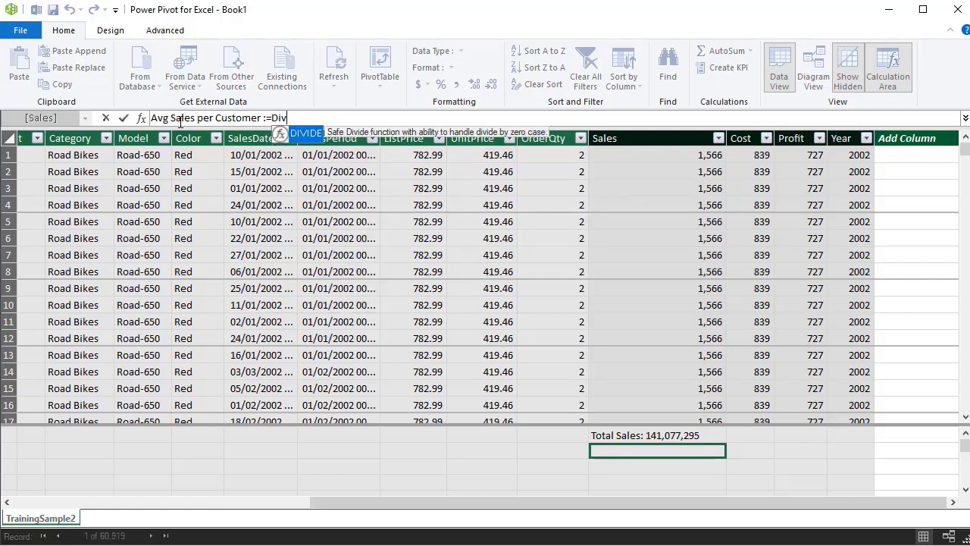
double_click(307, 134)
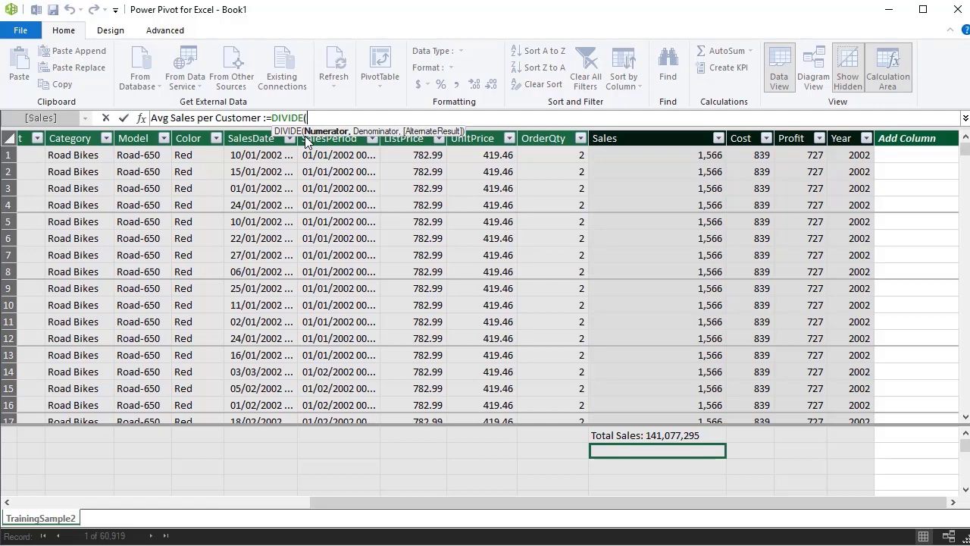
text([t)
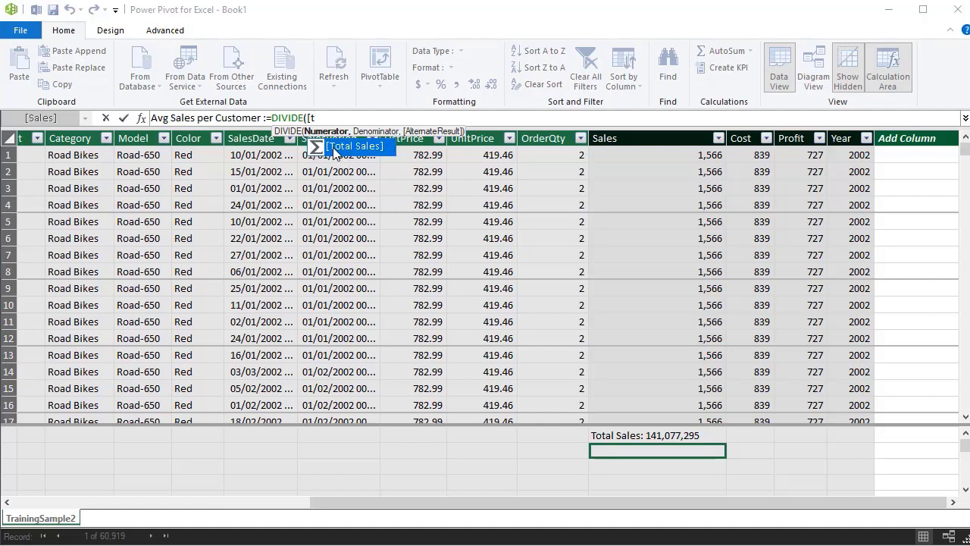
double_click(333, 148)
text(,)
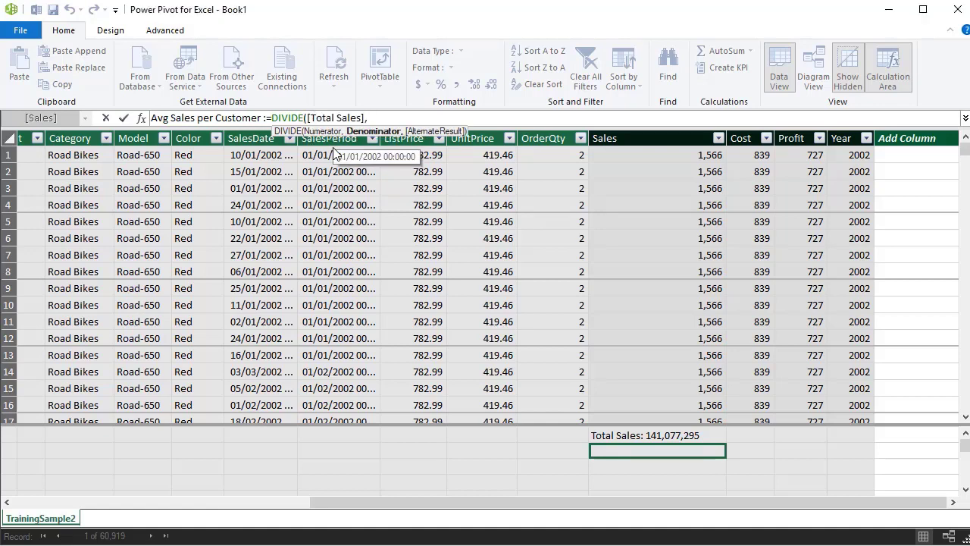
text([no)
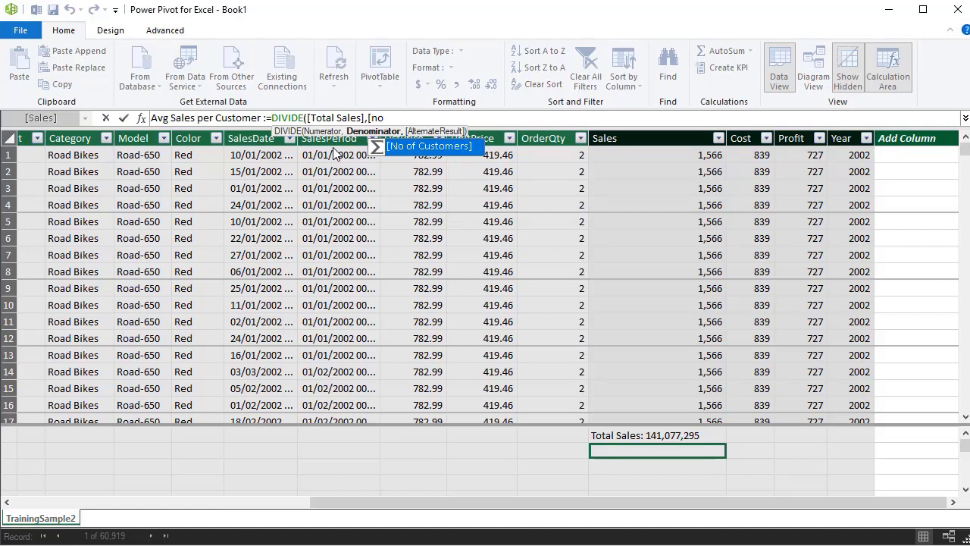
double_click(420, 146)
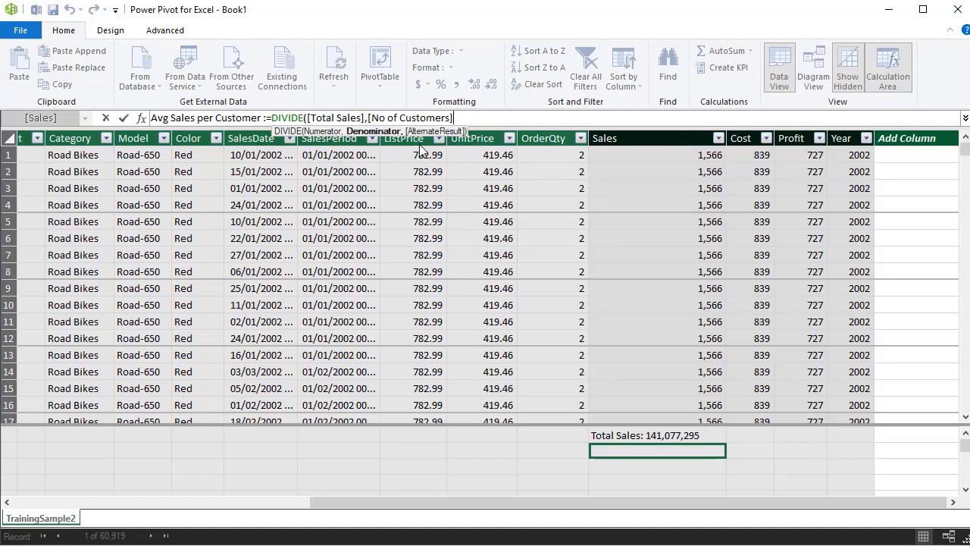
text())
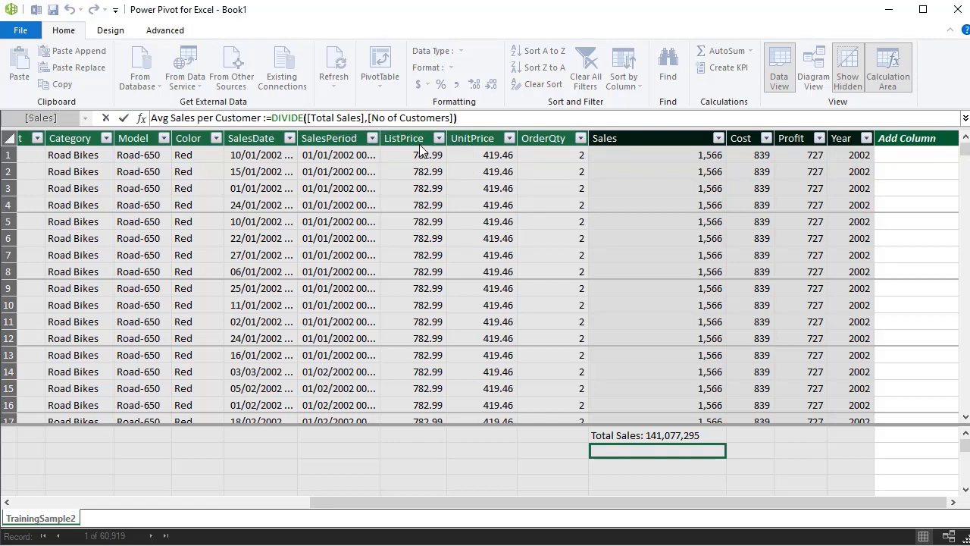
key(Return)
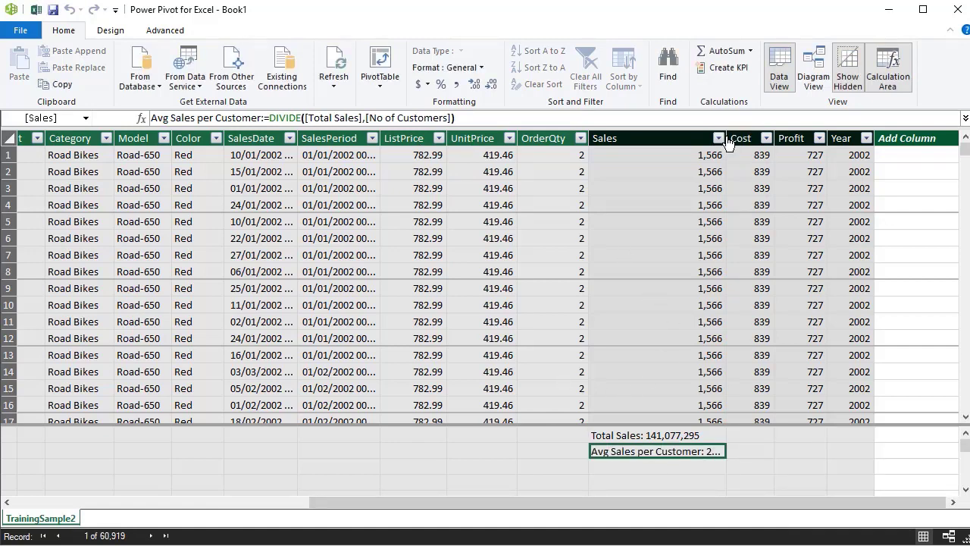
- Widen the Sales column and format the Avg Sales per Customer measure with a thousands separator and no decimal places
drag(774, 142, 770, 146)
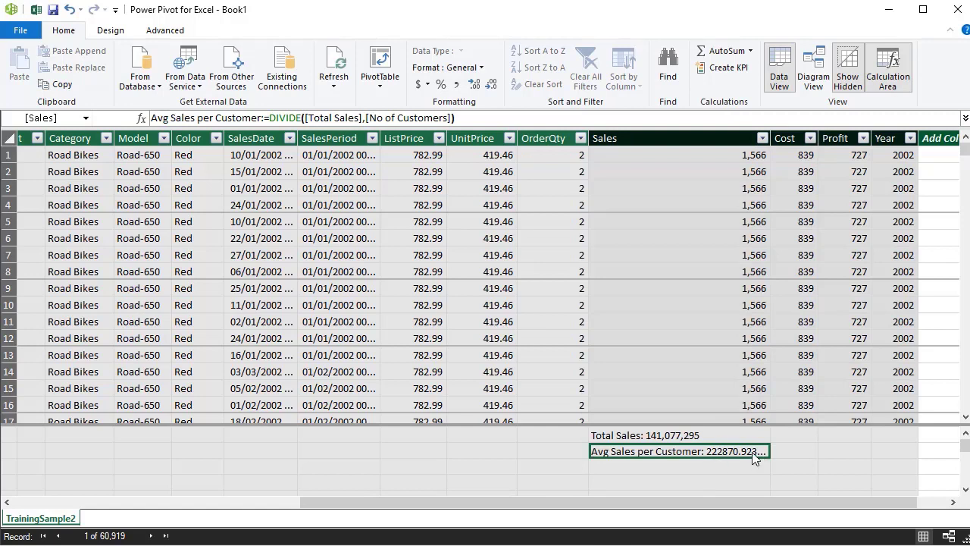
click(455, 86)
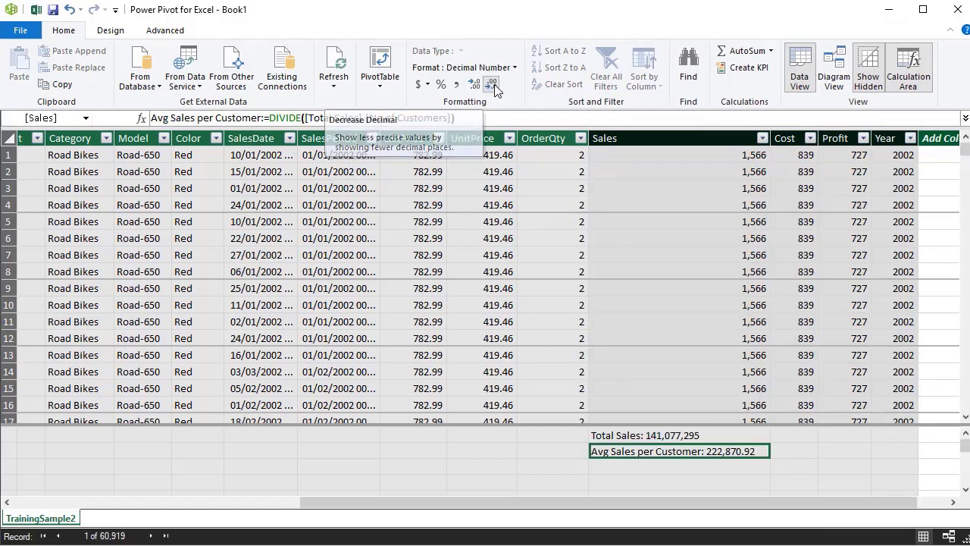
click(493, 86)
click(493, 86)
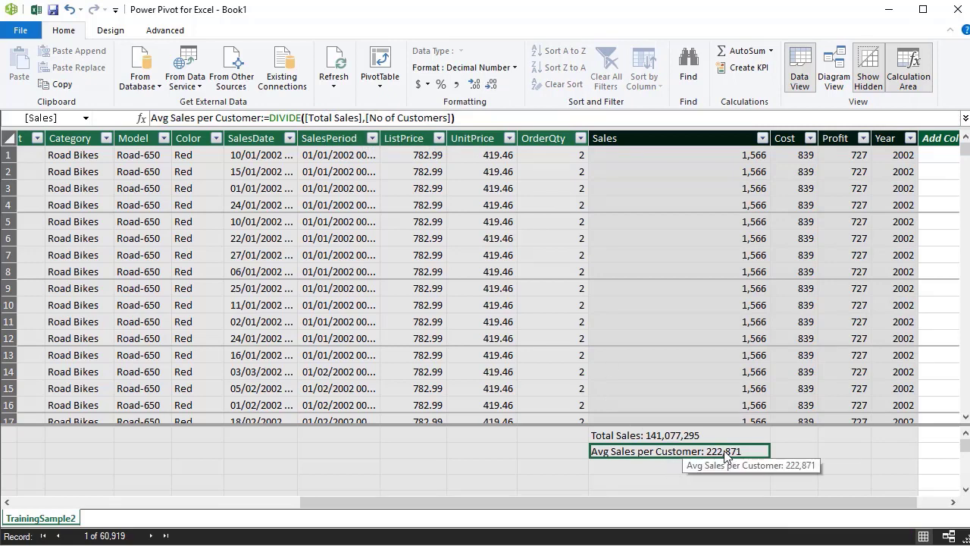
- Switch to the Excel workbook and add the Avg Sales per Customer measure to the PivotTable values
click(35, 10)
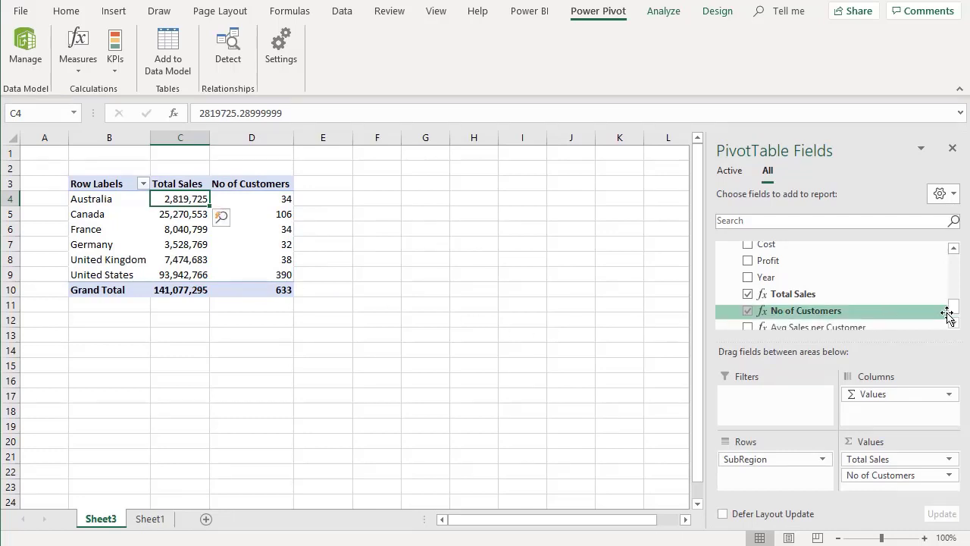
drag(955, 309, 954, 315)
drag(803, 310, 887, 487)
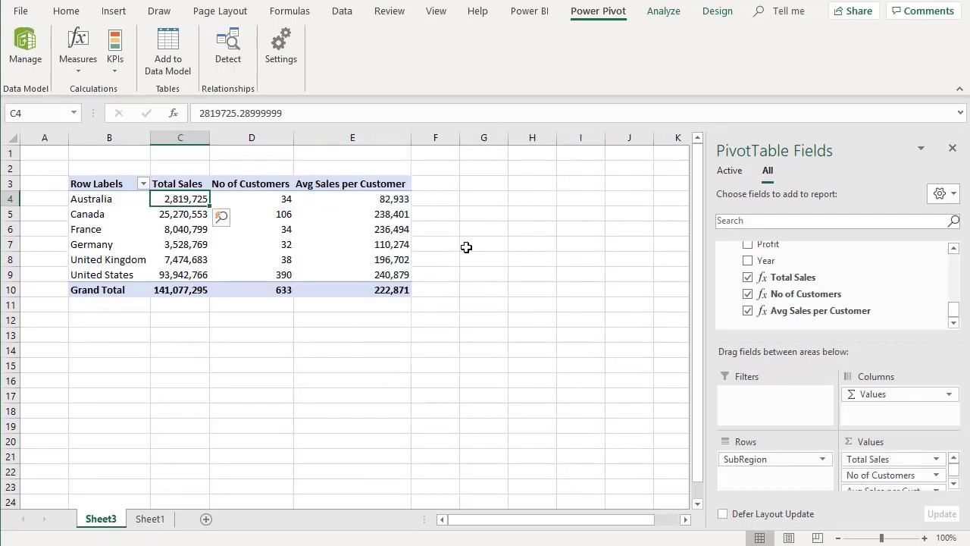
- Examine how Total Sales, No of Customers and Avg Sales per Customer relate in the France row of the PivotTable
click(356, 232)
click(187, 229)
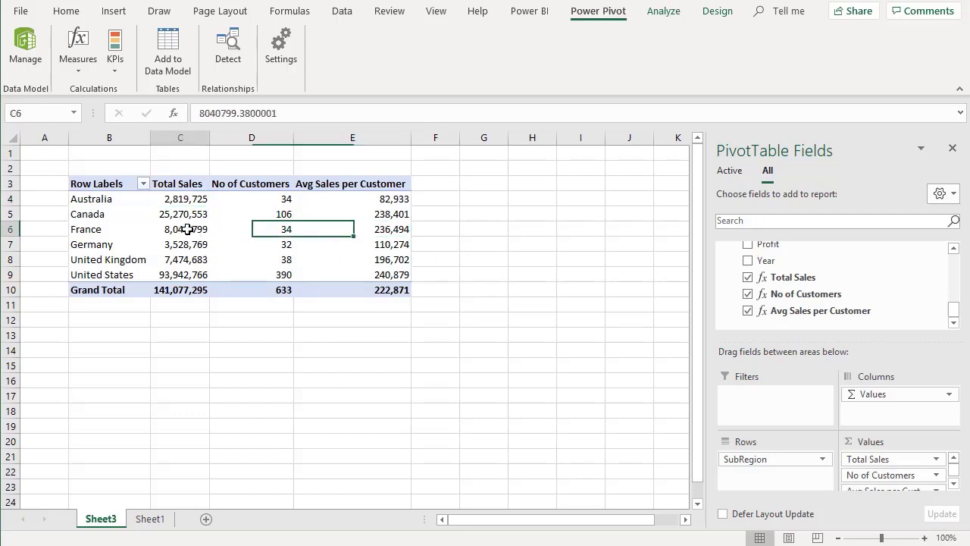
click(262, 230)
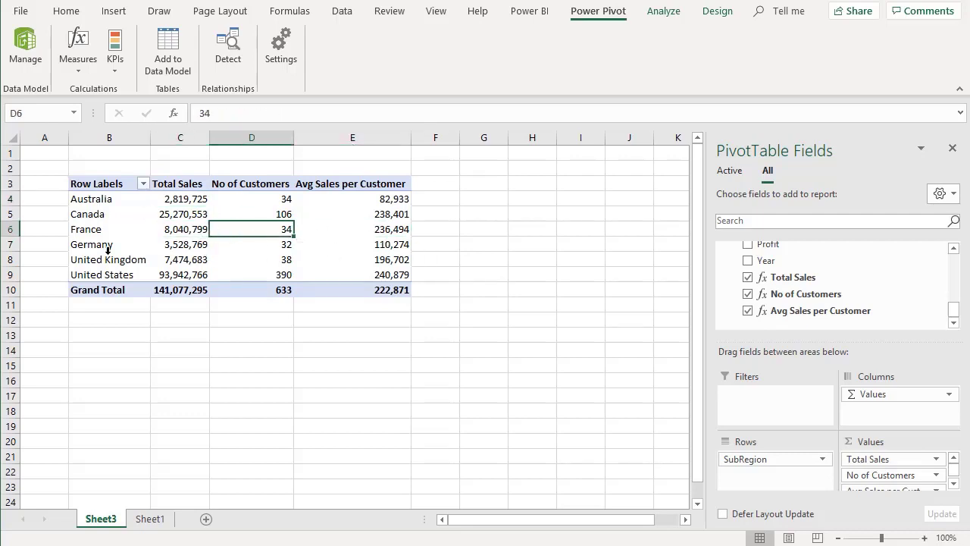
click(163, 229)
click(269, 228)
click(386, 234)
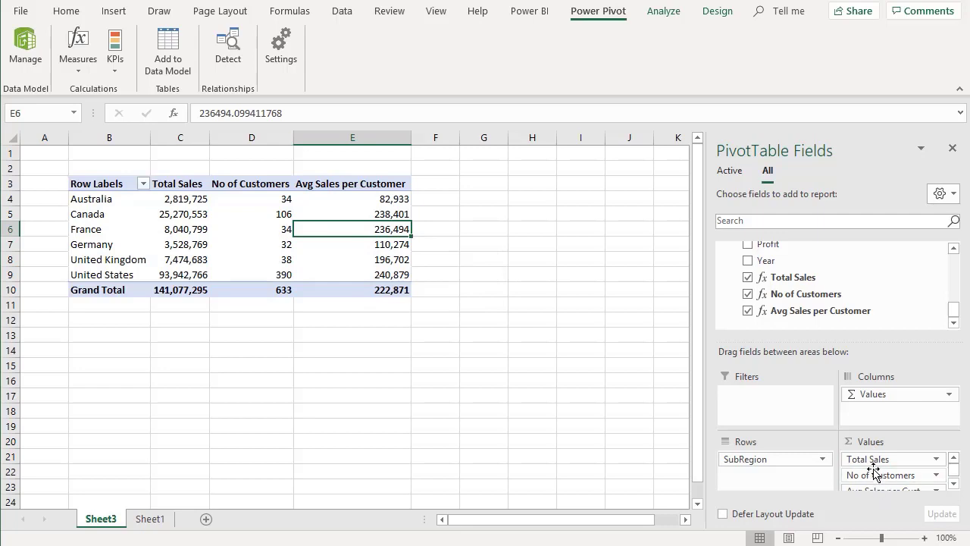
- Remove SubRegion, Total Sales and No of Customers from the PivotTable and break Avg Sales per Customer down by Business Segment in rows
drag(790, 461, 588, 450)
drag(862, 461, 559, 449)
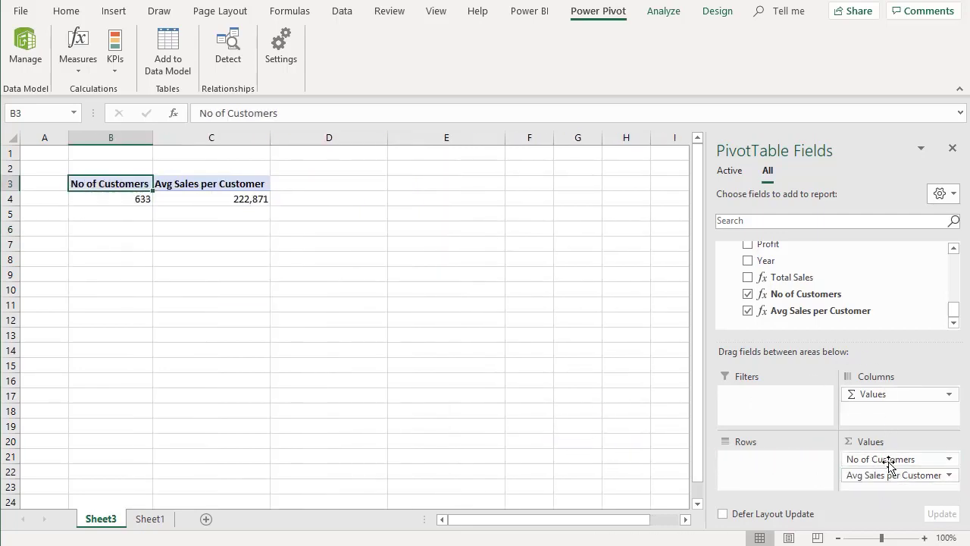
drag(892, 464, 675, 448)
scroll(949, 272, up, 5)
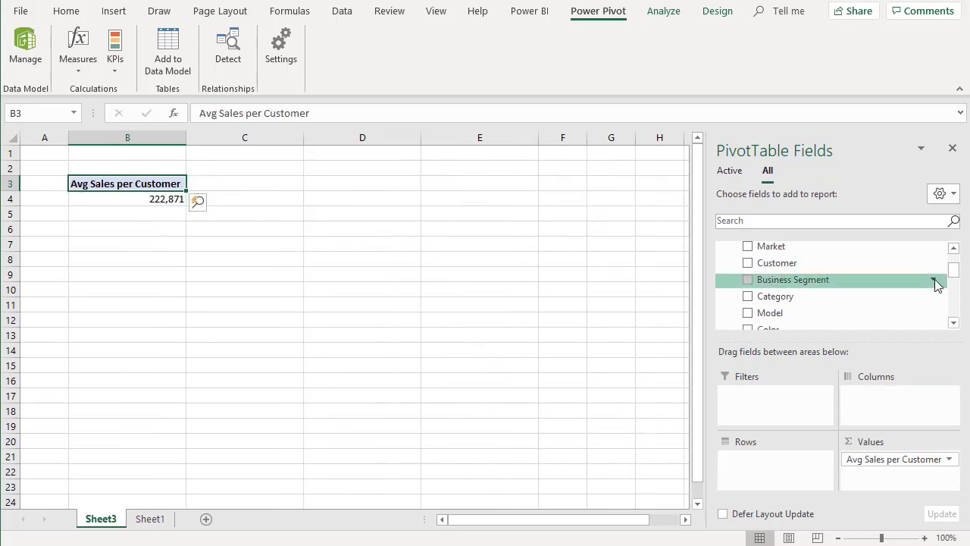
drag(807, 286, 781, 465)
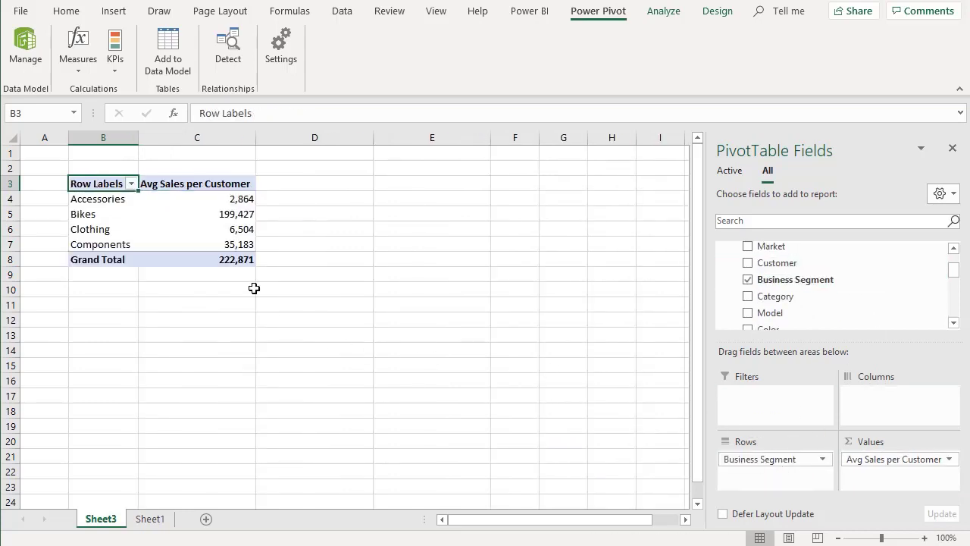
click(224, 214)
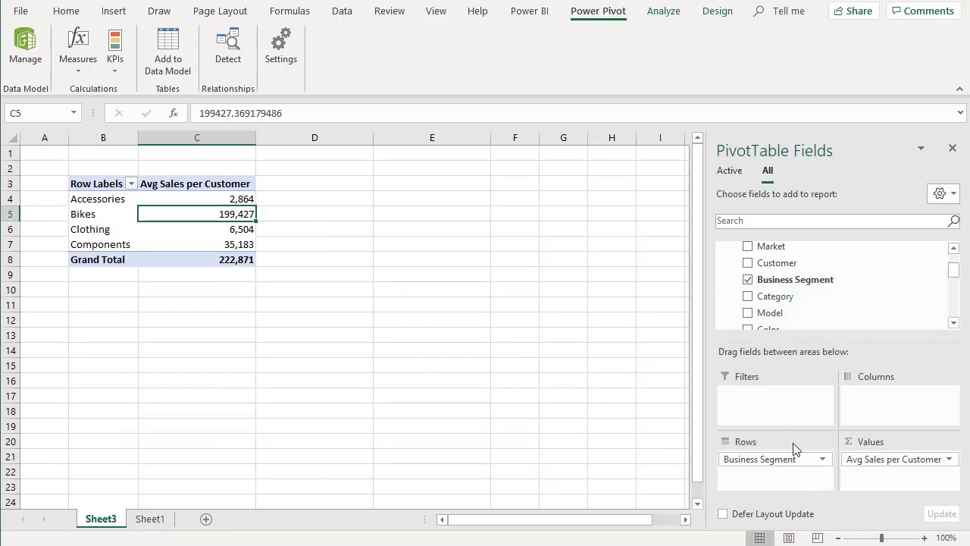
- Replace Business Segment with Model in the PivotTable rows
drag(792, 460, 599, 426)
drag(769, 312, 758, 486)
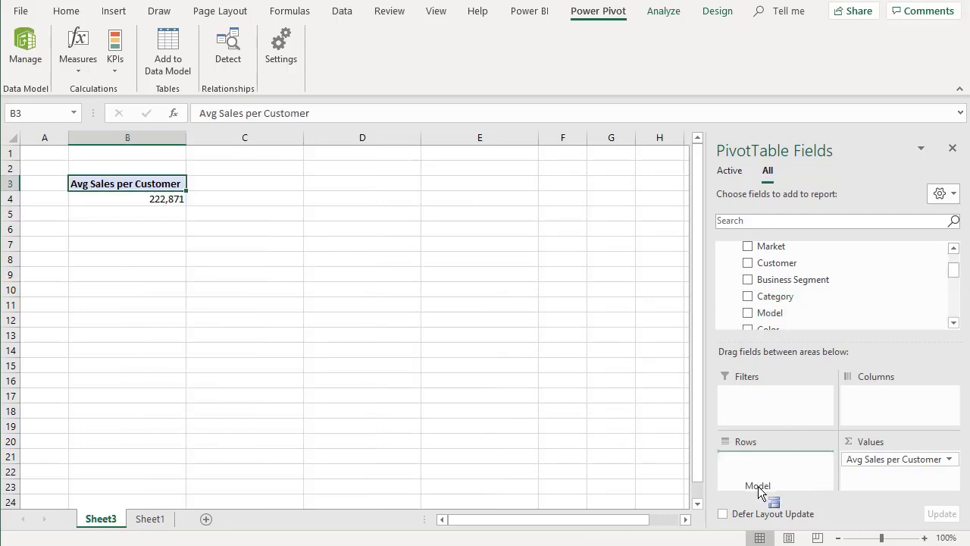
click(255, 263)
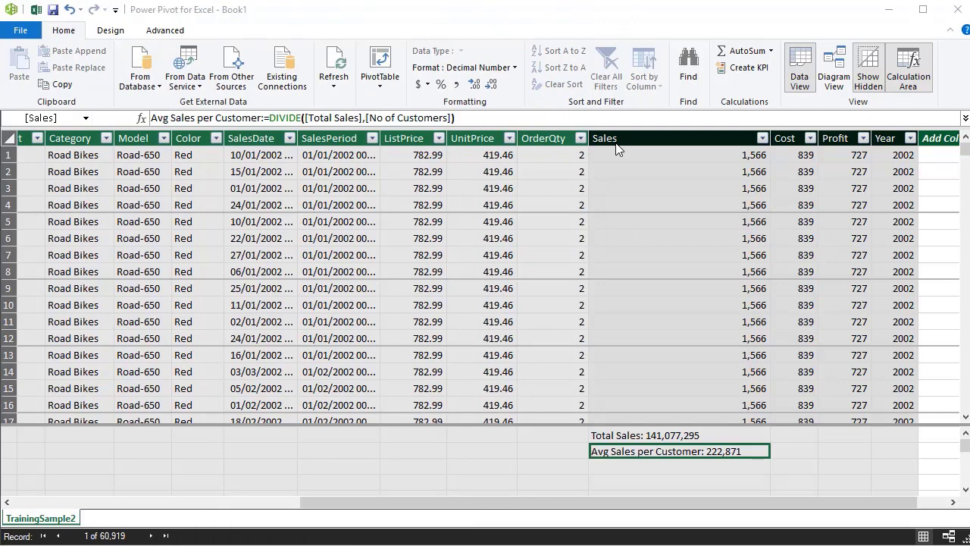
- Return to the Excel workbook, replace Model with SubRegion in the PivotTable rows and select the France row label
click(35, 10)
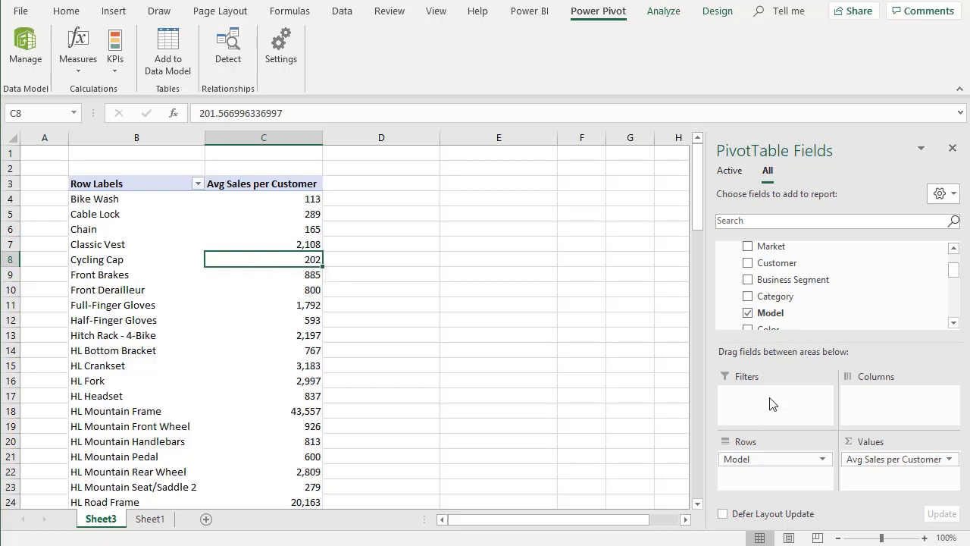
drag(747, 459, 559, 431)
drag(953, 276, 953, 256)
drag(799, 278, 792, 471)
click(110, 229)
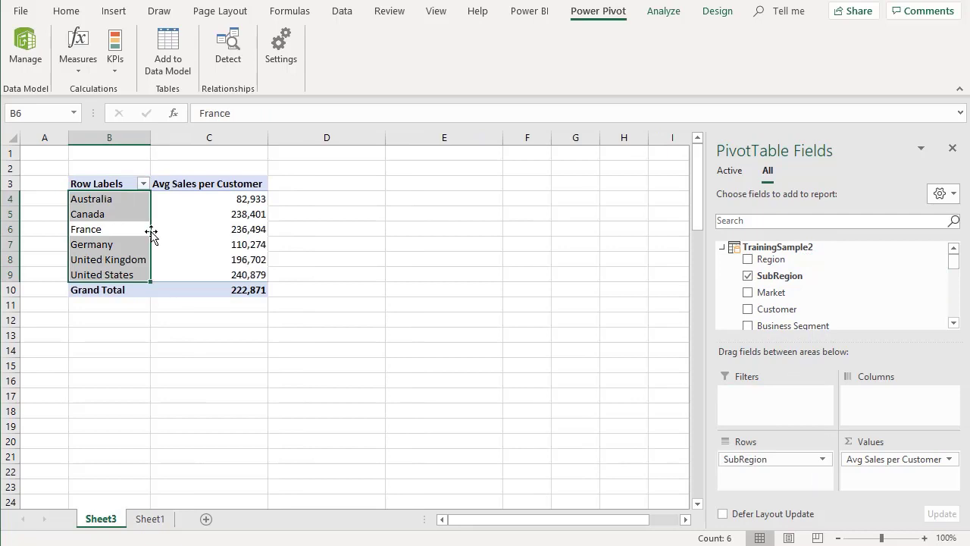
click(118, 260)
click(107, 242)
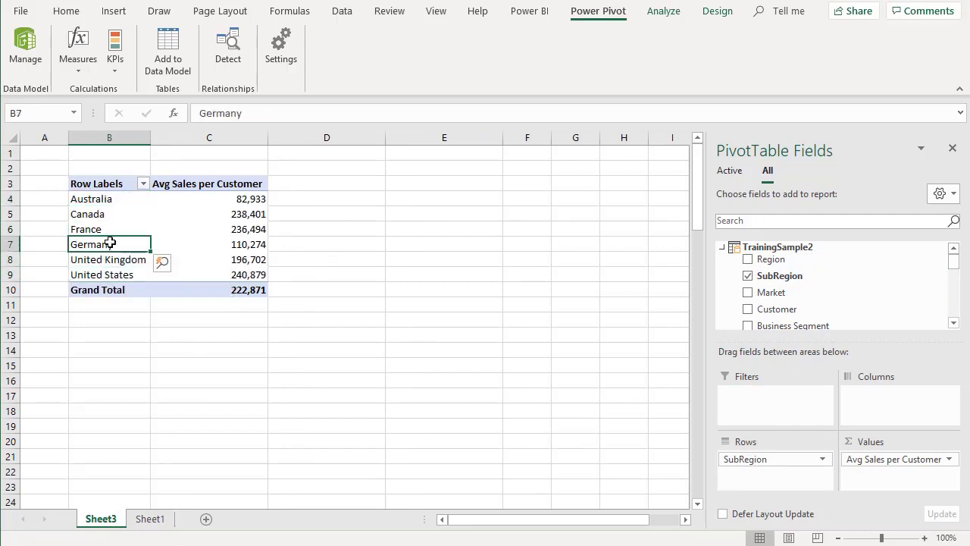
click(106, 232)
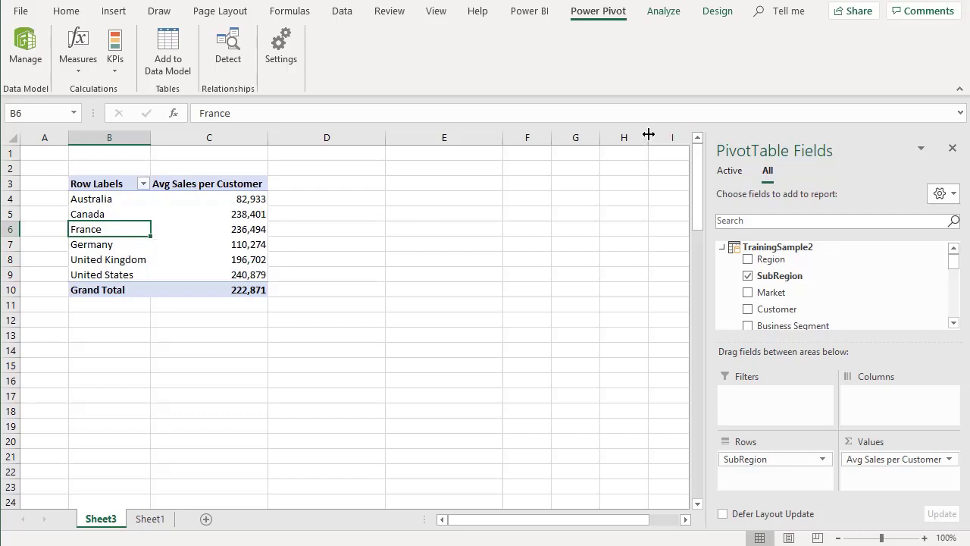
- Start a new set based on the PivotTable's row items and name it European
click(670, 16)
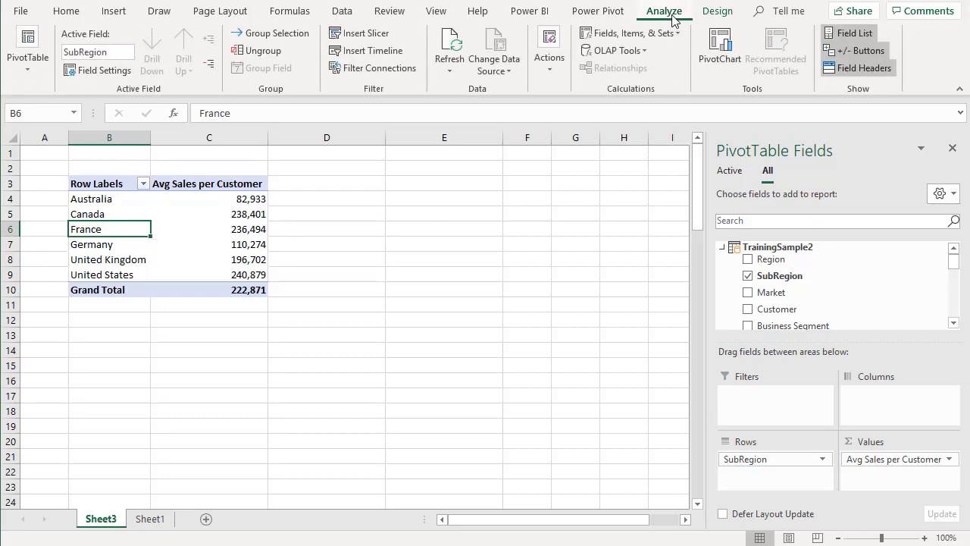
click(616, 35)
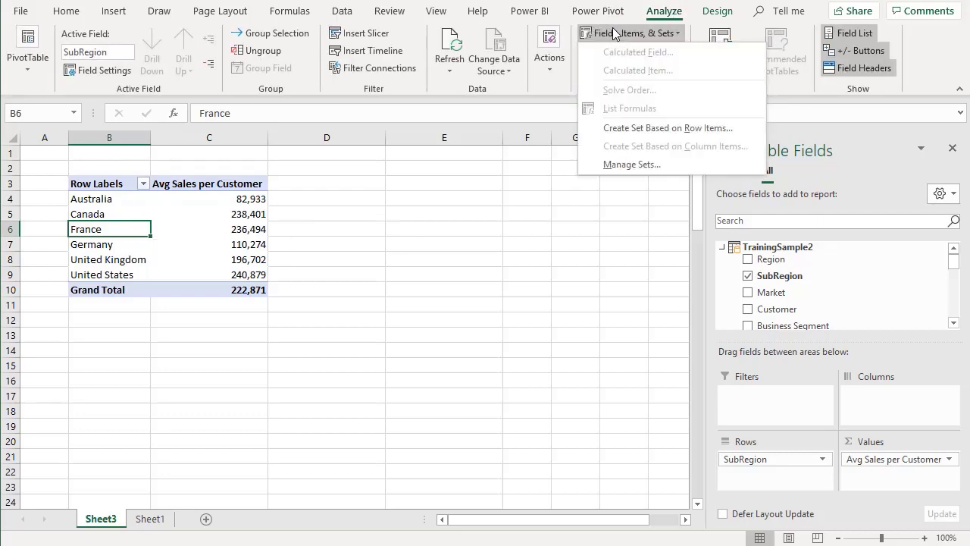
click(654, 129)
double_click(586, 112)
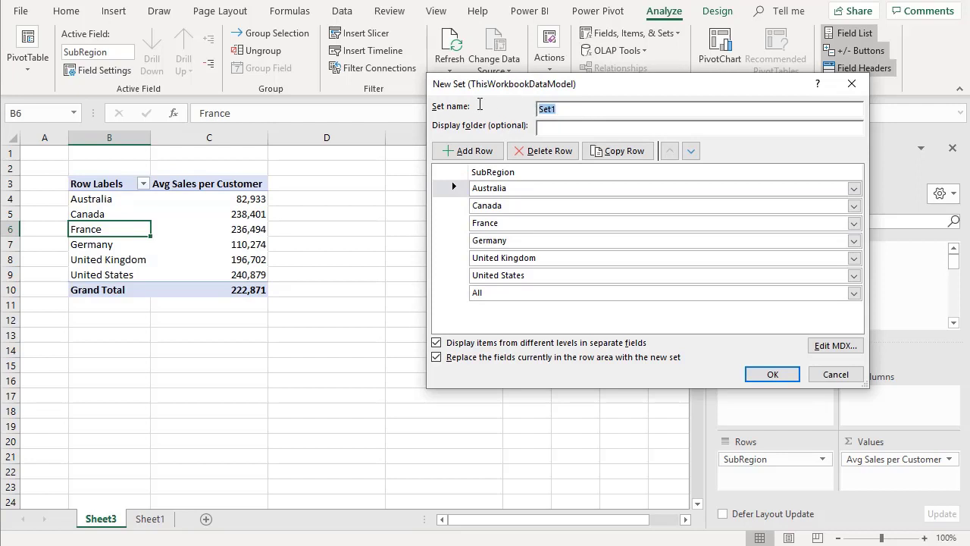
text(European)
- Delete Australia, Canada and United States from the European set and create the set in place of the current row field
click(540, 151)
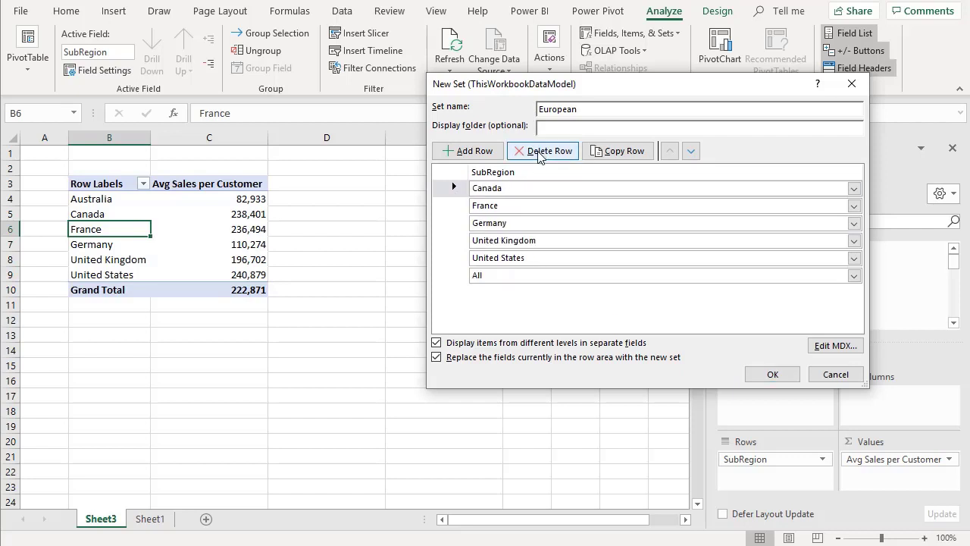
click(540, 151)
click(457, 241)
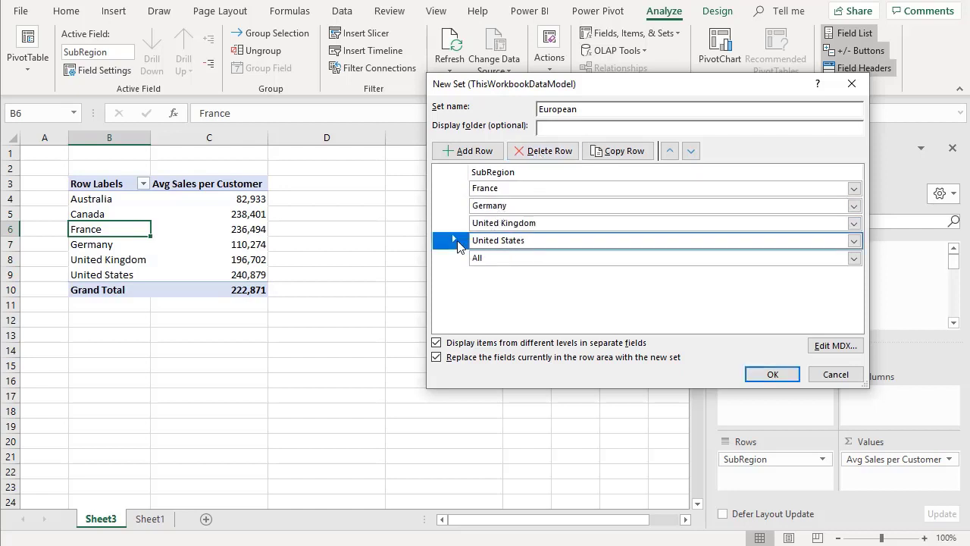
click(547, 152)
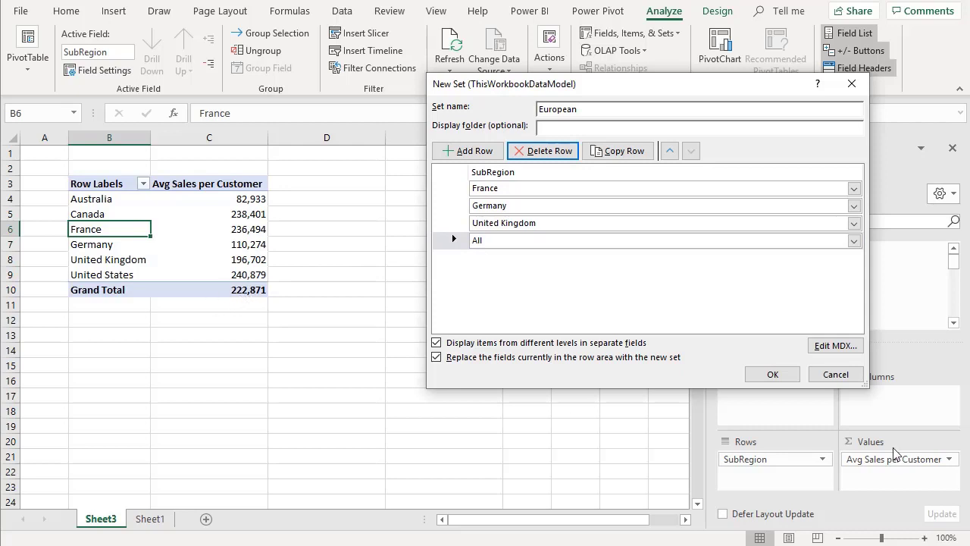
click(773, 374)
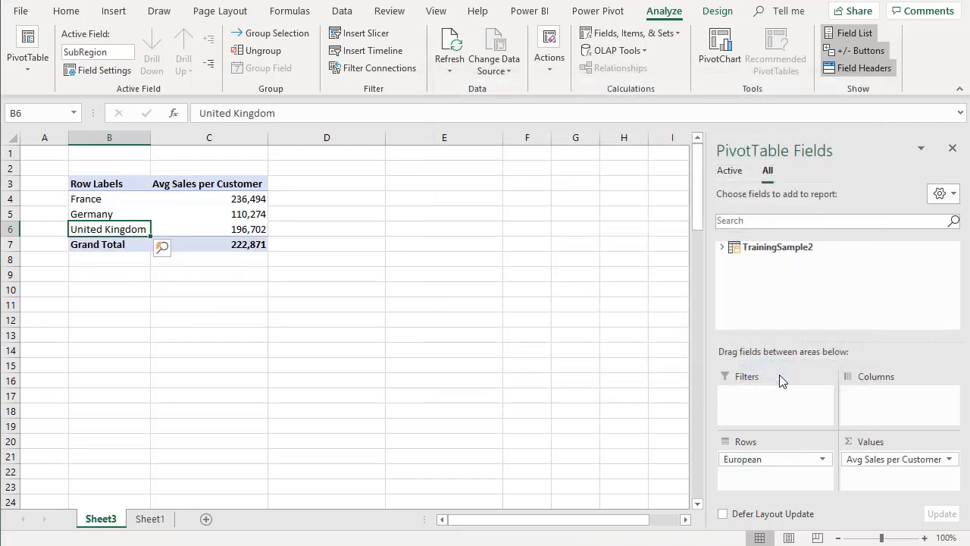
- Check the Avg Sales per Customer values for France, Germany and United Kingdom in the PivotTable
click(227, 196)
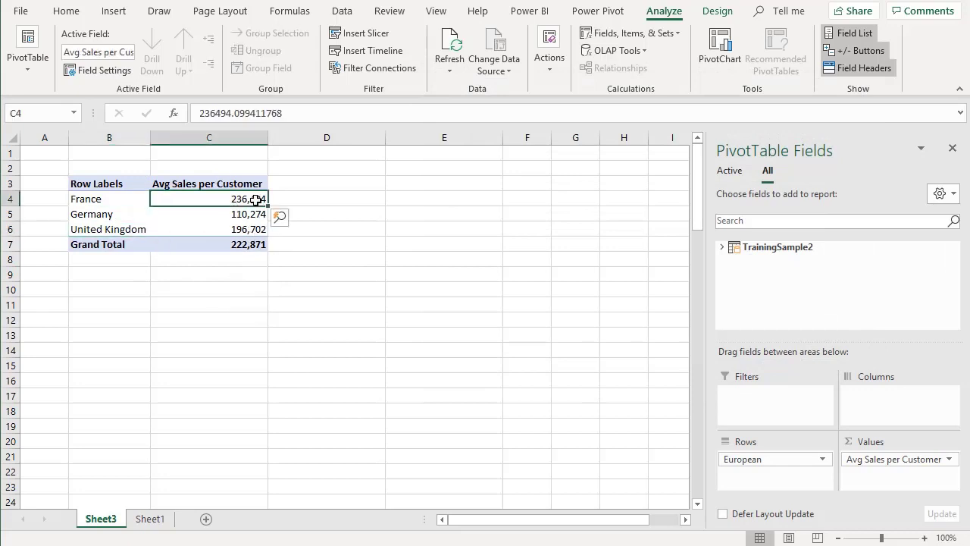
click(247, 231)
click(249, 212)
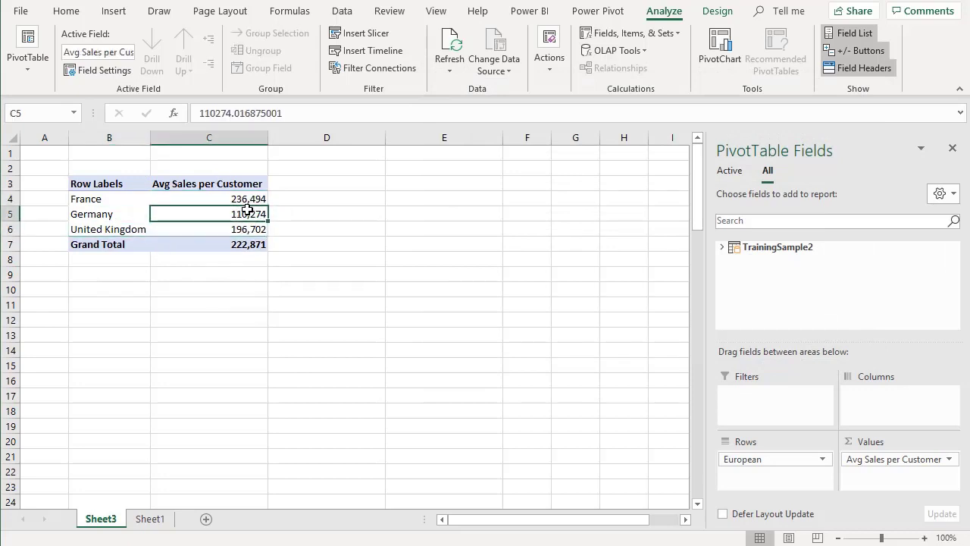
click(241, 227)
click(241, 216)
click(252, 199)
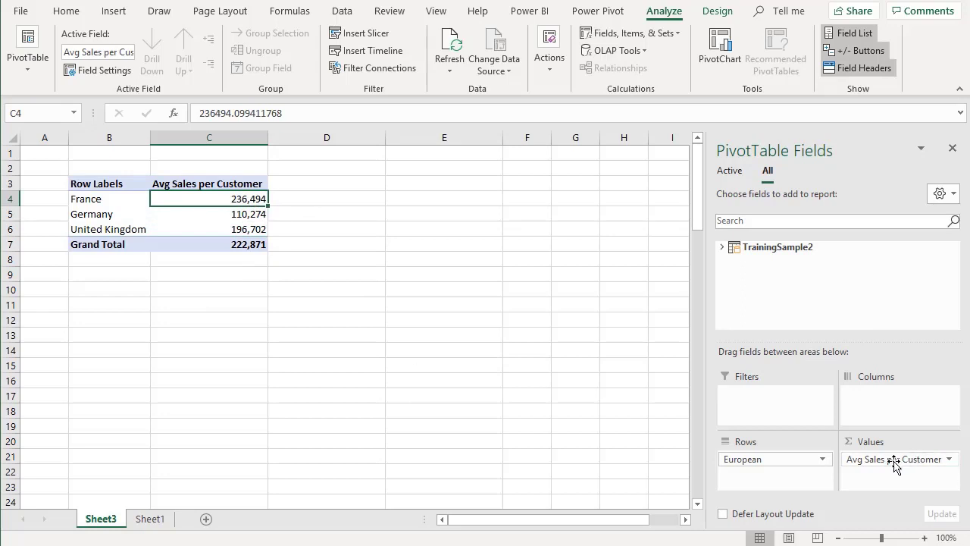
- Replace Avg Sales per Customer with Total Sales in the PivotTable values and expand the Sets folder under TrainingSample2
drag(894, 461, 472, 349)
click(728, 249)
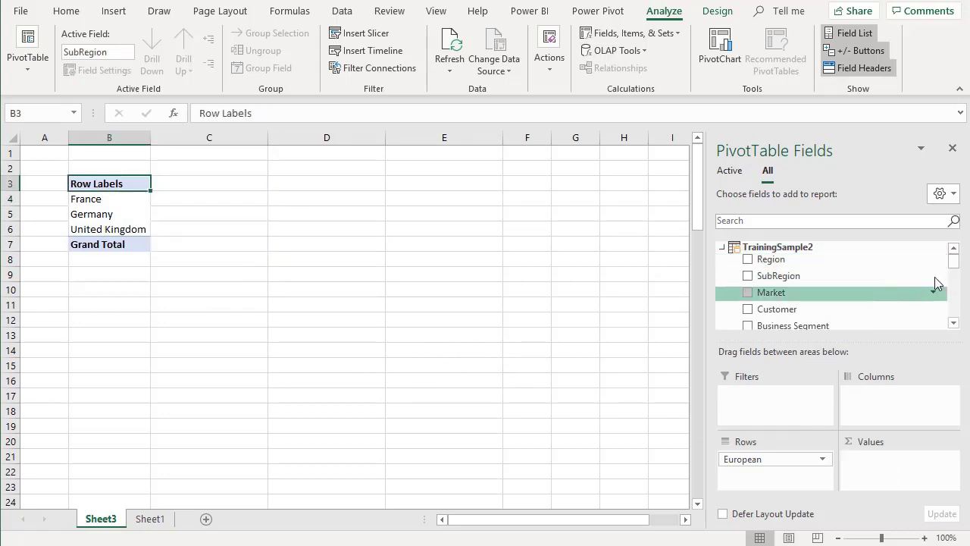
drag(953, 268, 875, 324)
drag(758, 279, 873, 455)
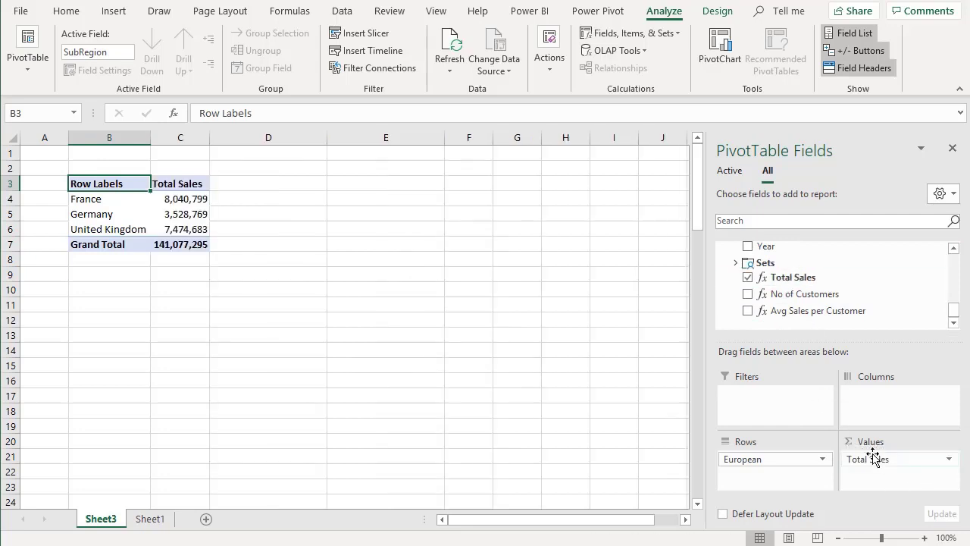
click(736, 263)
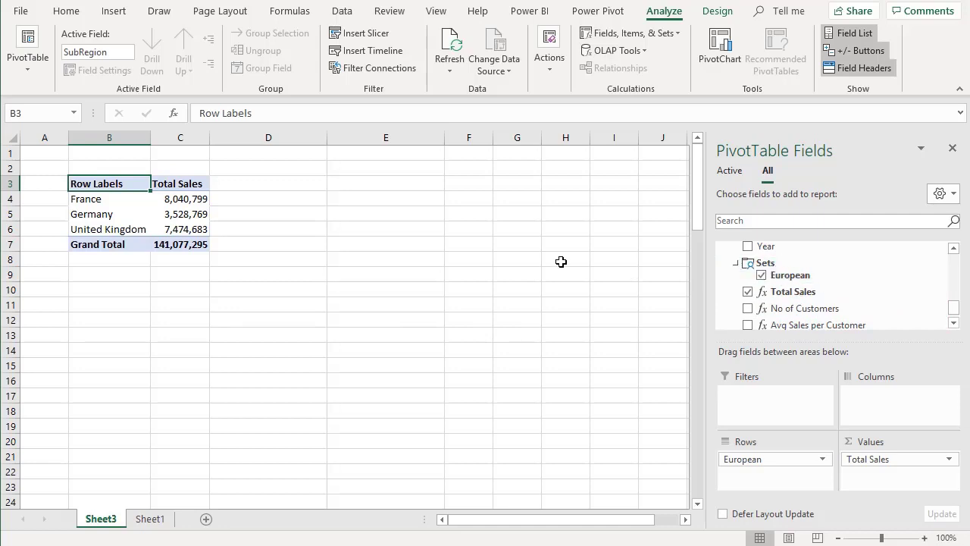
- Rearrange the PivotTable with Year in rows and the European set in columns
drag(734, 460, 529, 425)
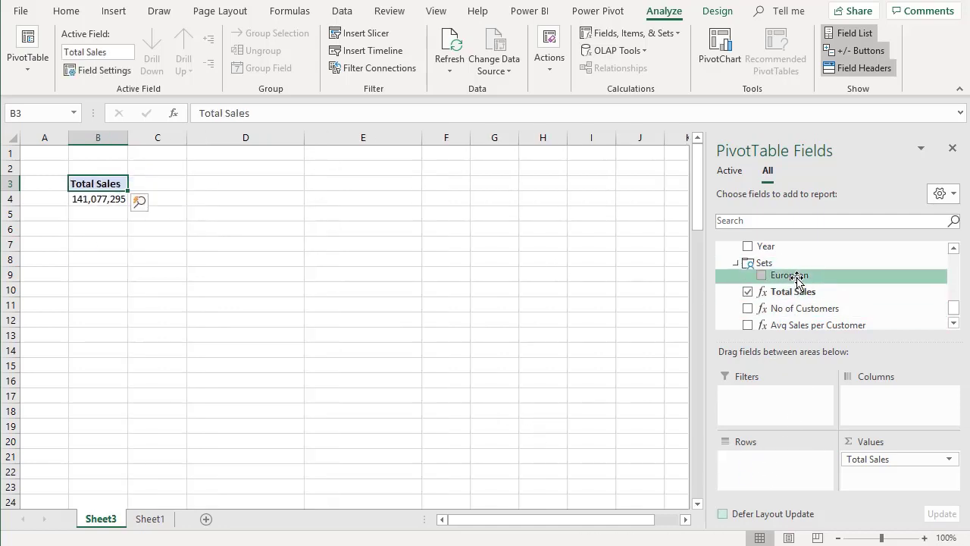
scroll(797, 280, up, 2)
scroll(796, 280, down, 2)
drag(786, 277, 784, 476)
click(163, 214)
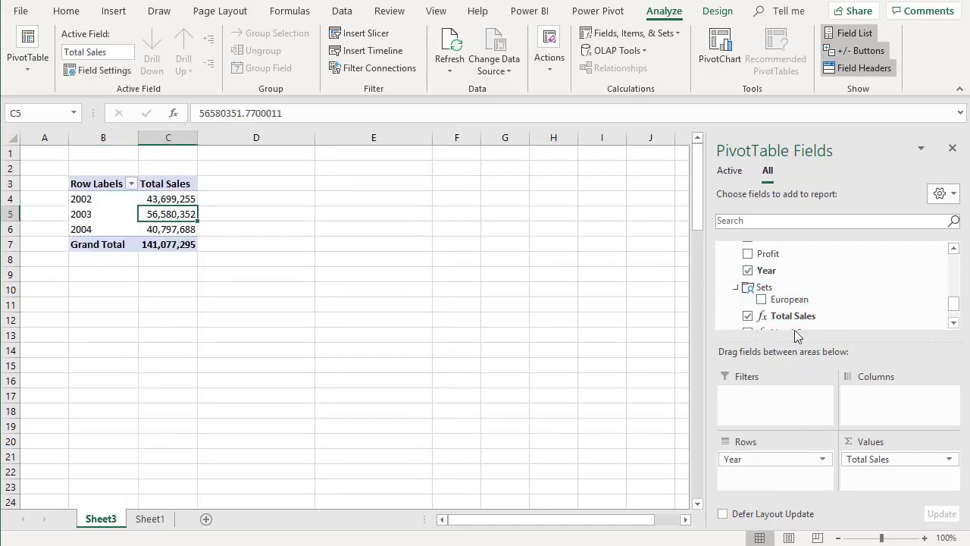
drag(800, 305, 900, 423)
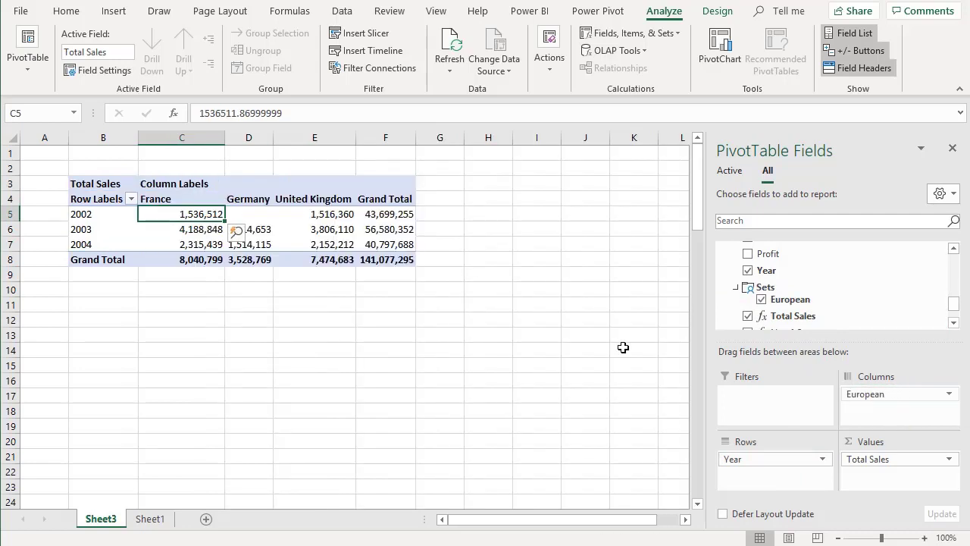
click(180, 229)
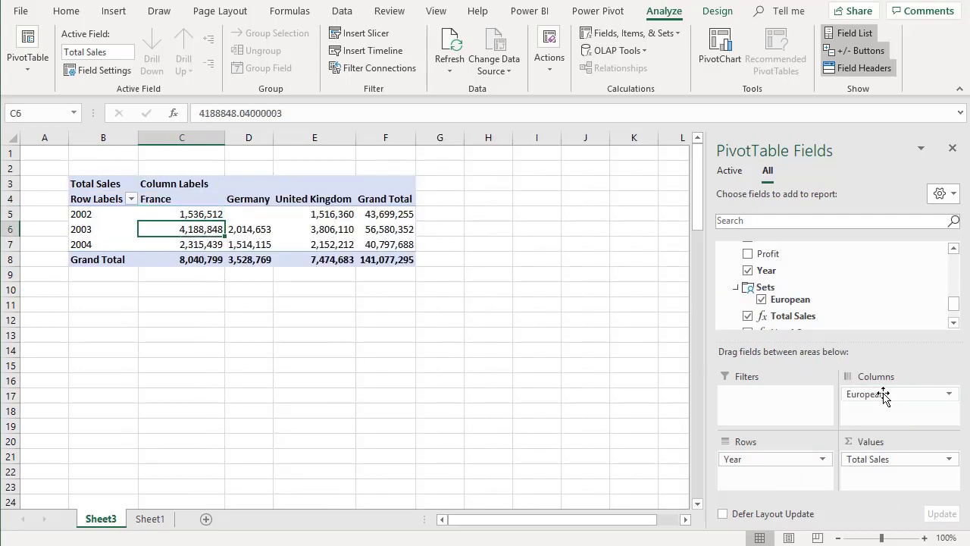
- Remove Year from the PivotTable, place the European set in rows, and compare the Grand Total with the country sales
drag(884, 394, 631, 467)
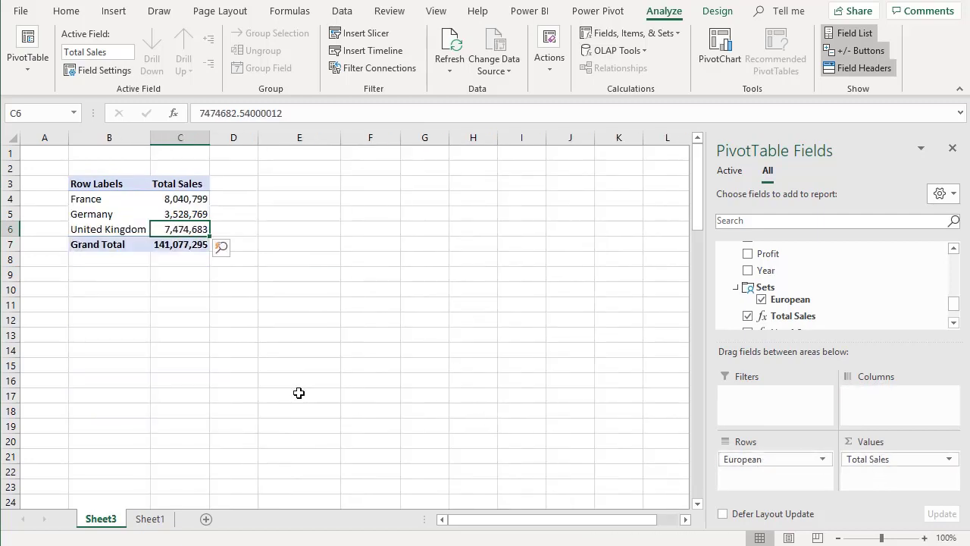
click(185, 245)
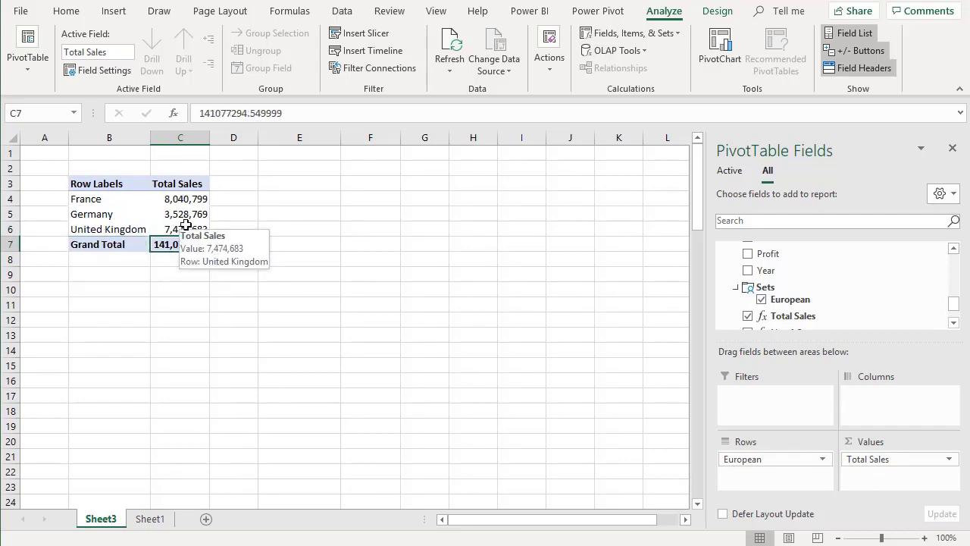
click(184, 199)
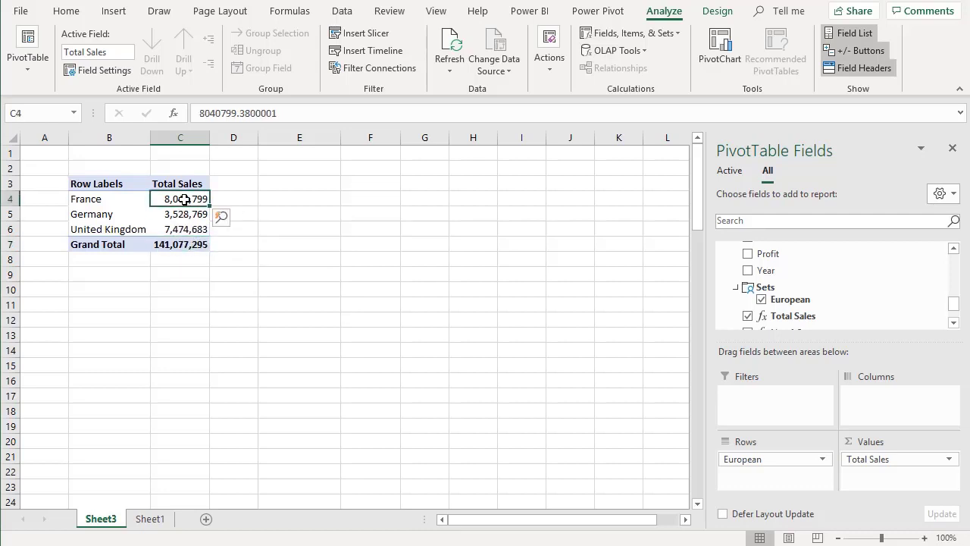
- Exclude filtered items from set totals in the PivotTable's options so the Grand Total covers only the European set
right_click(184, 199)
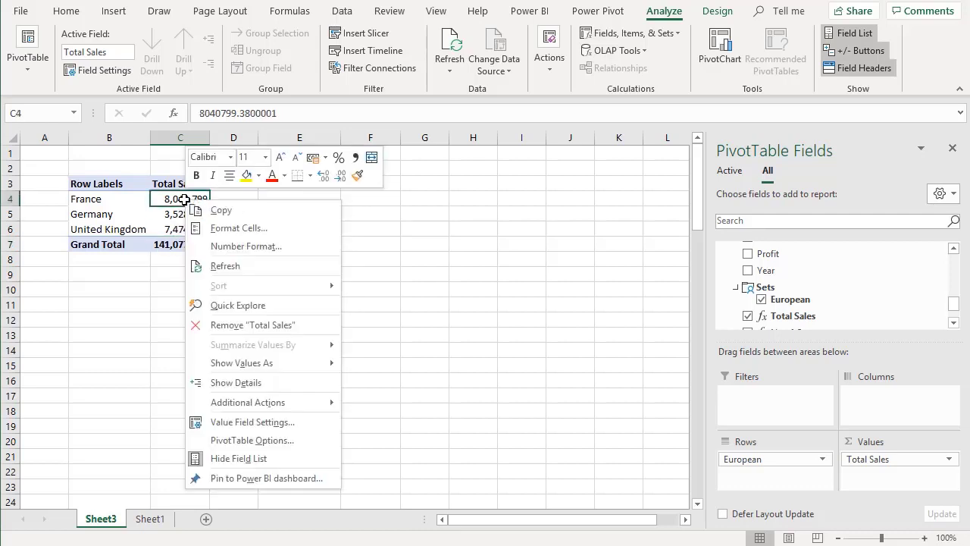
click(282, 441)
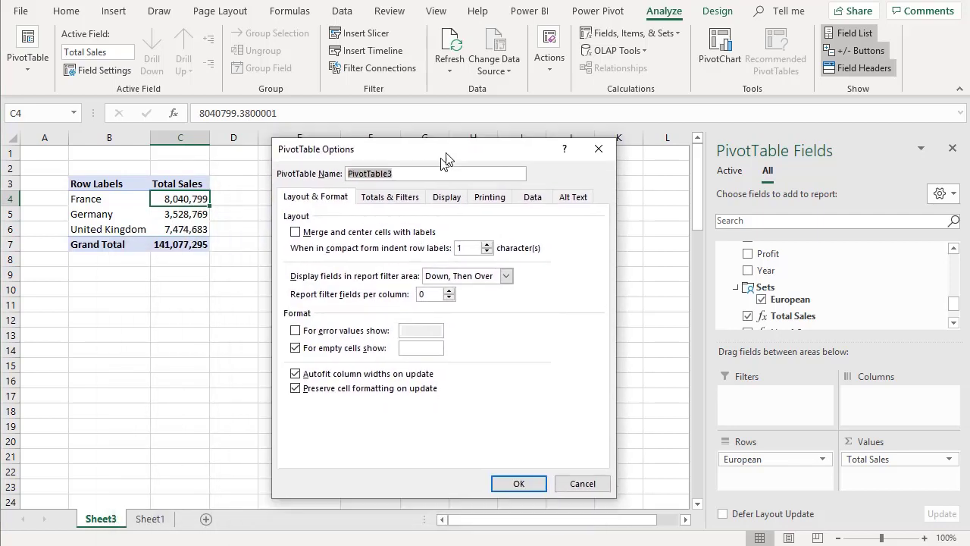
click(407, 185)
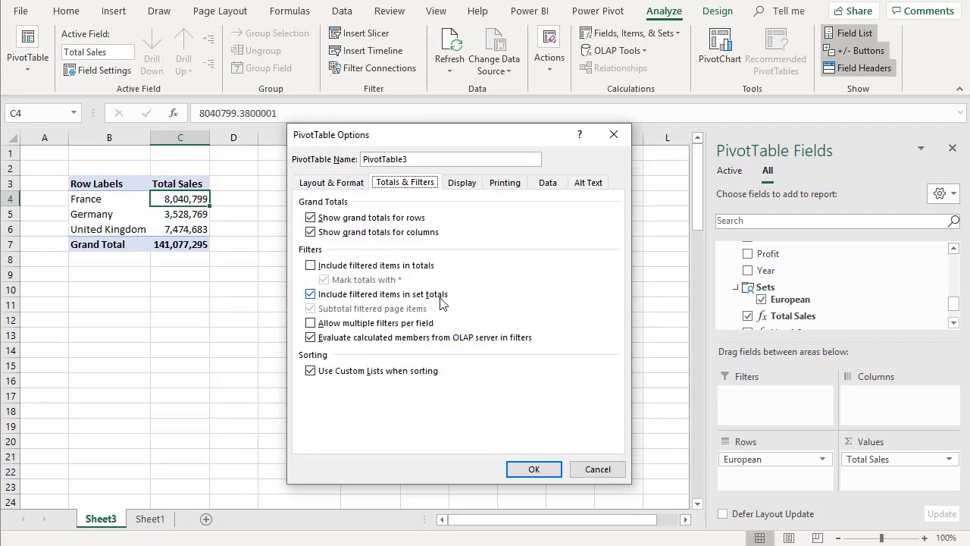
click(312, 295)
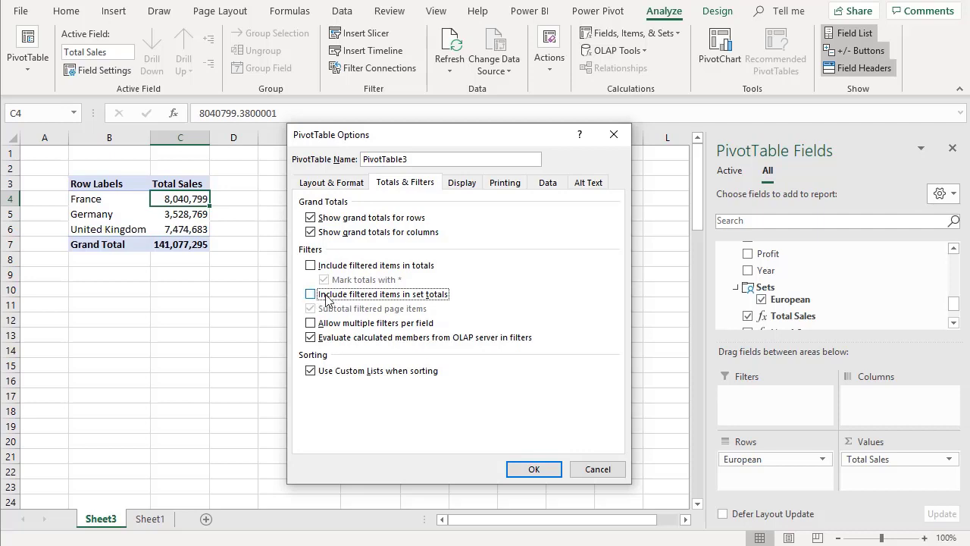
click(538, 469)
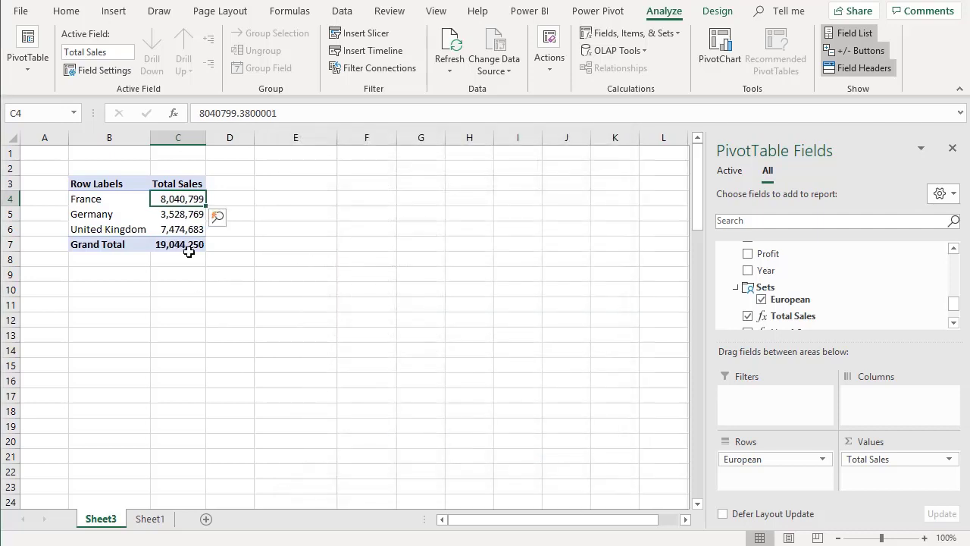
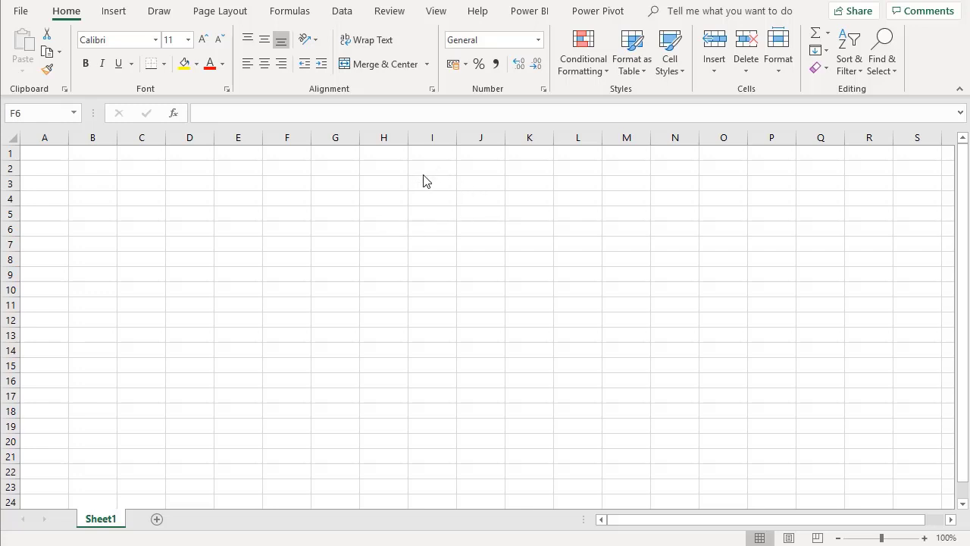
- Open the new workbook's Power Pivot data model and start a table import with an Excel file as the source
click(598, 12)
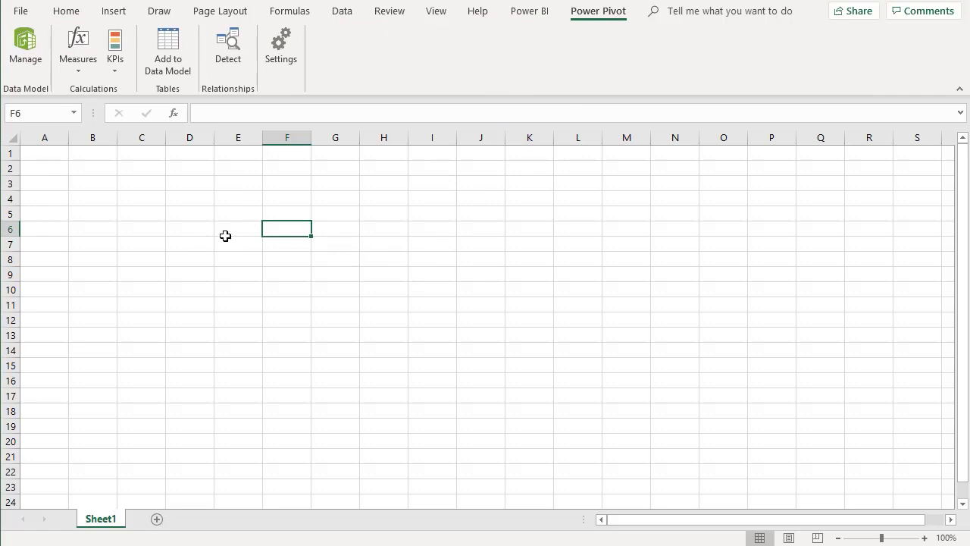
click(18, 51)
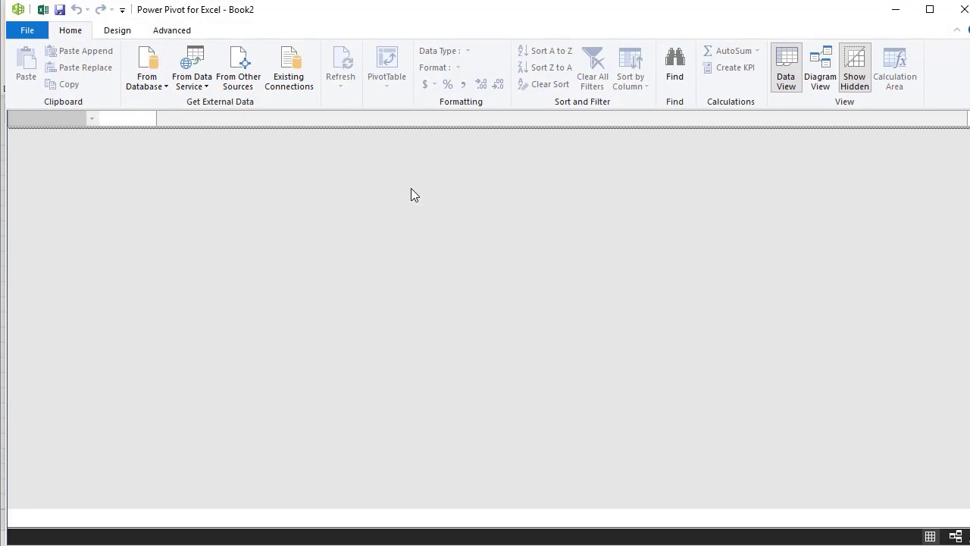
click(248, 82)
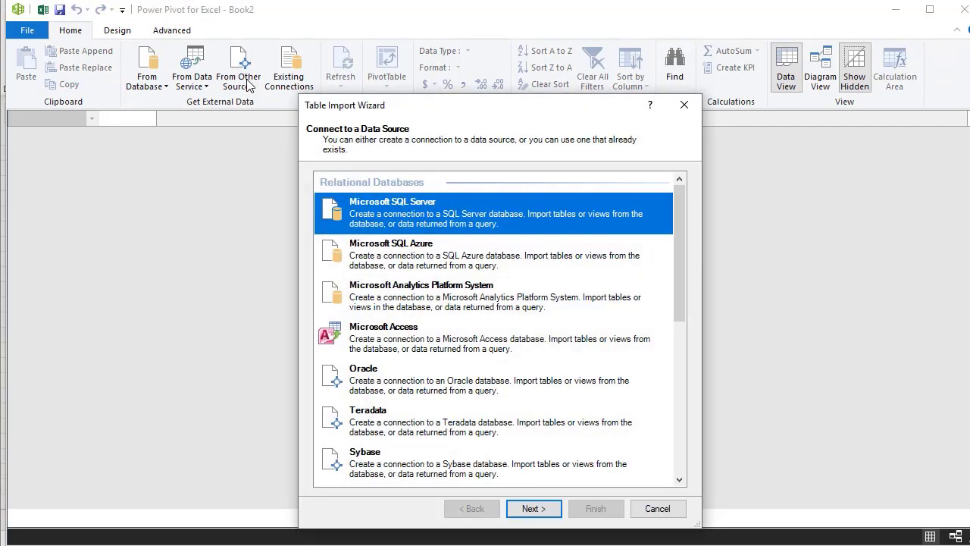
drag(670, 303, 654, 472)
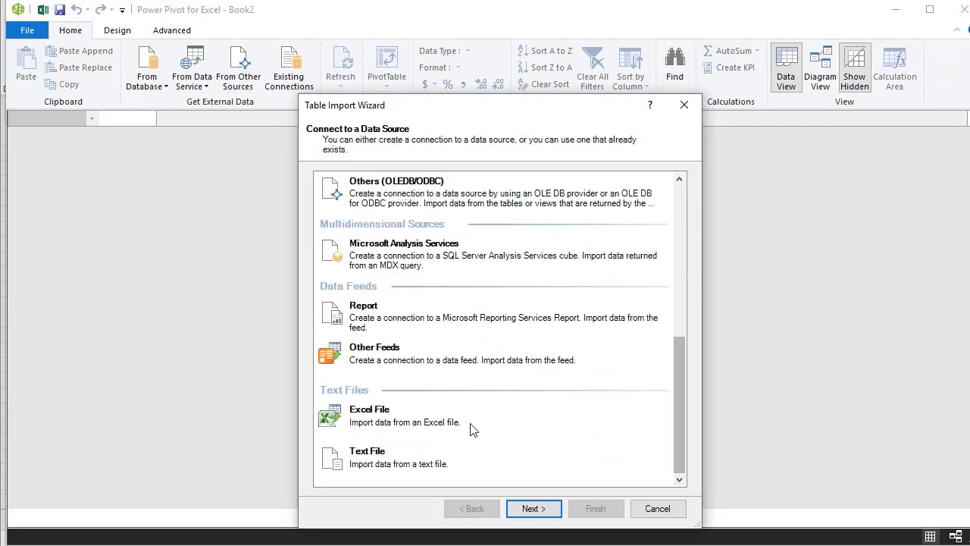
click(612, 422)
click(536, 509)
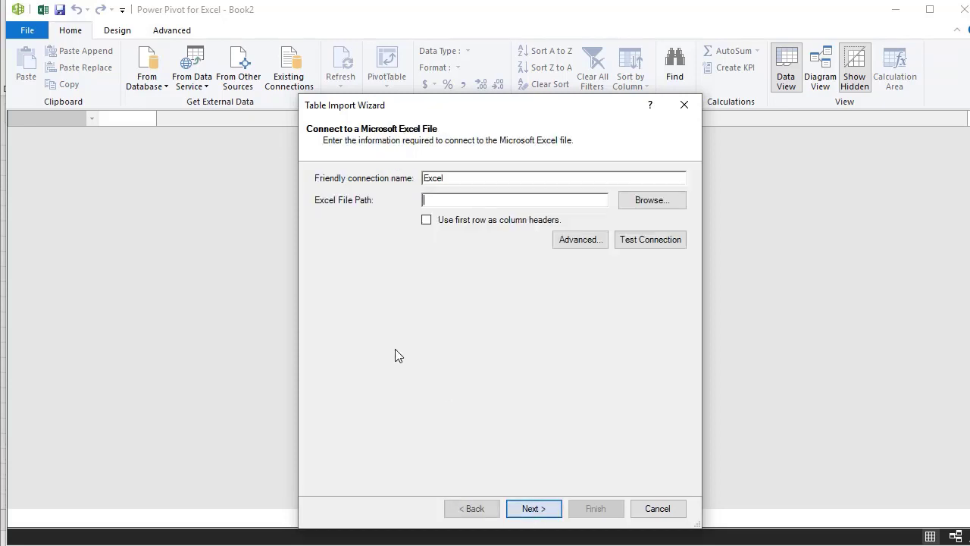
- Connect the import to the Employee-Master workbook in Downloads, using its first row as column headers
click(655, 203)
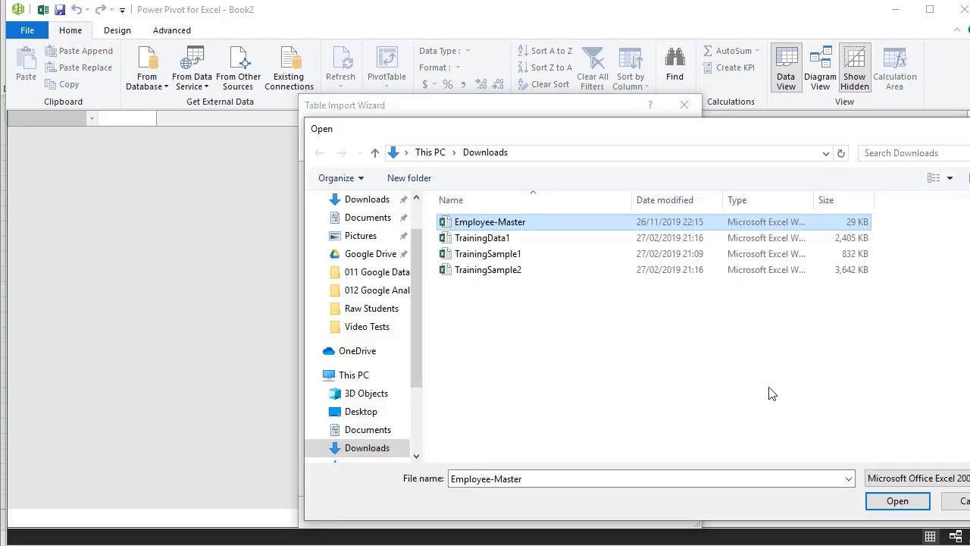
click(897, 501)
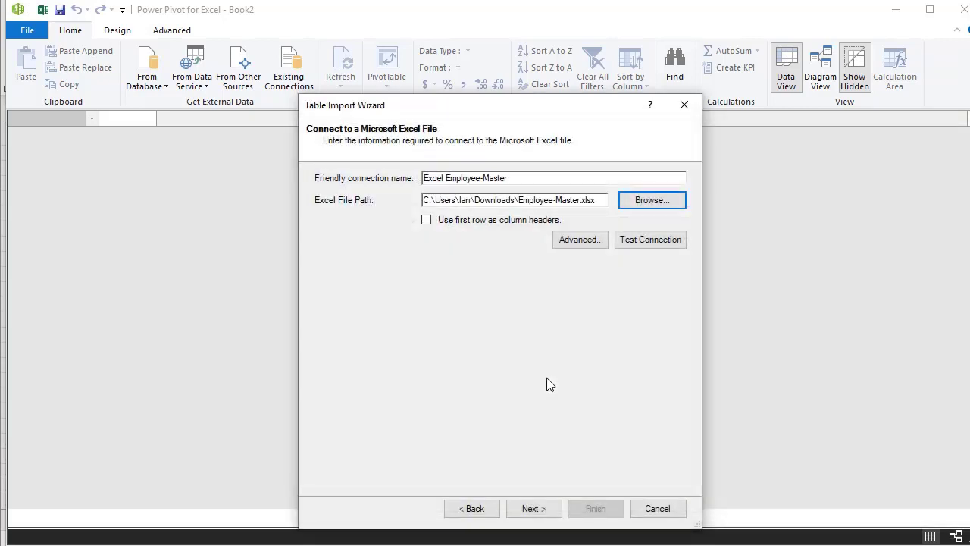
click(426, 221)
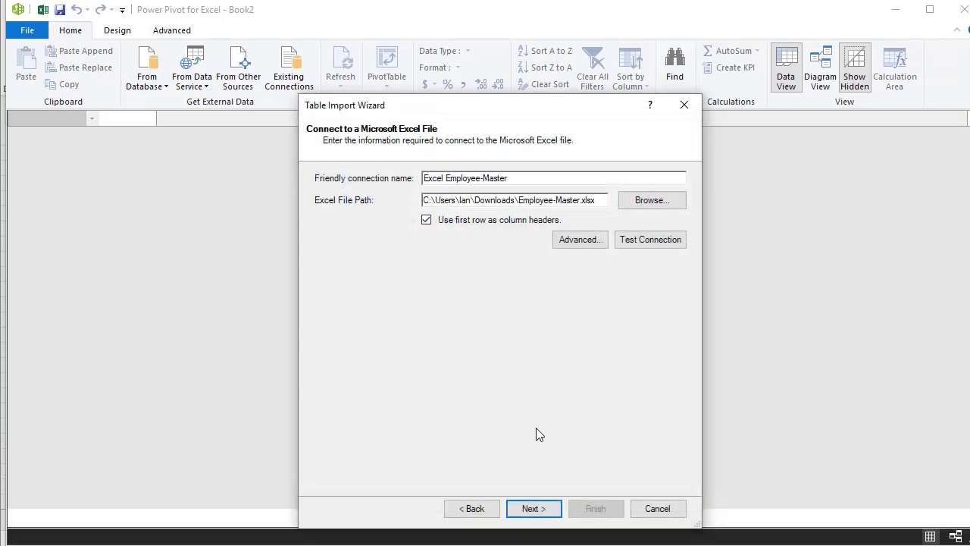
click(556, 512)
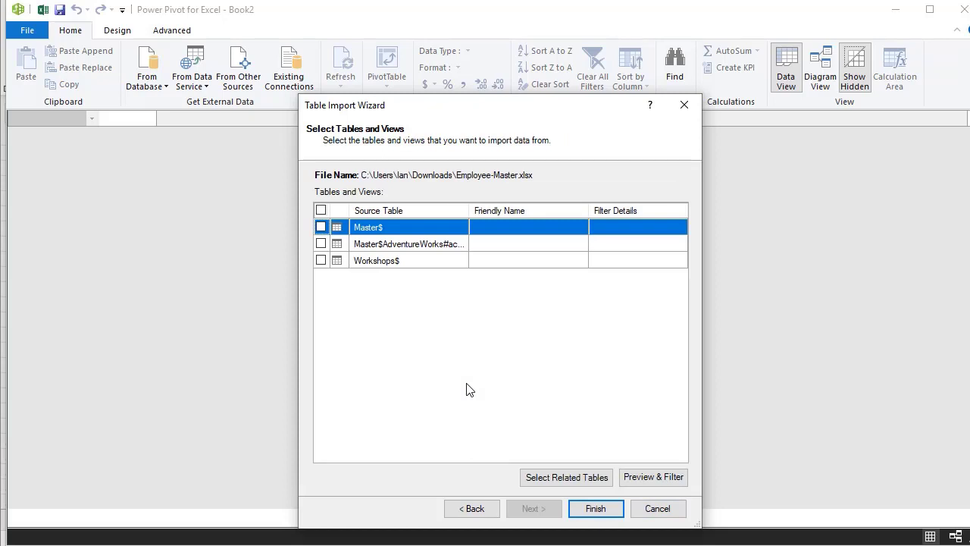
- Import the Master$ and Workshops$ source tables into the data model and close the import wizard
click(321, 226)
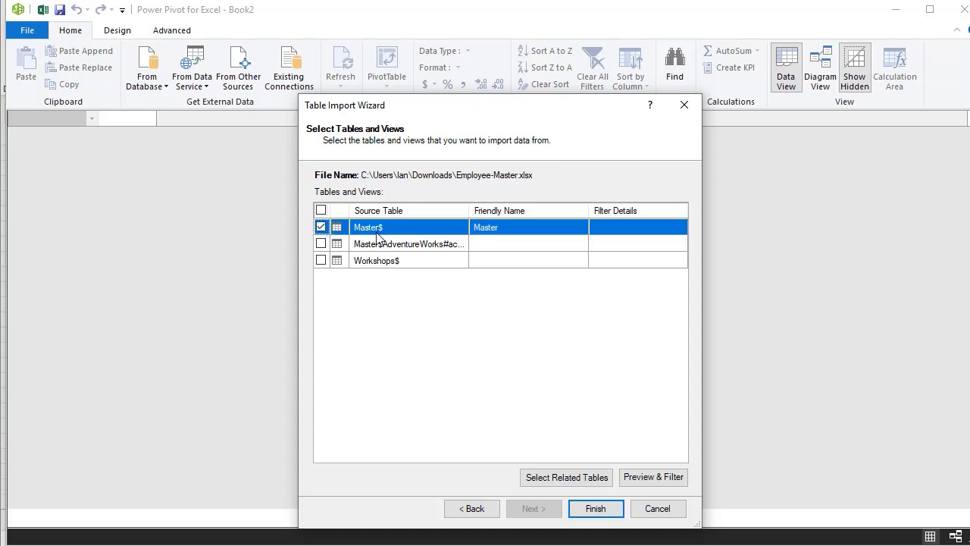
click(321, 260)
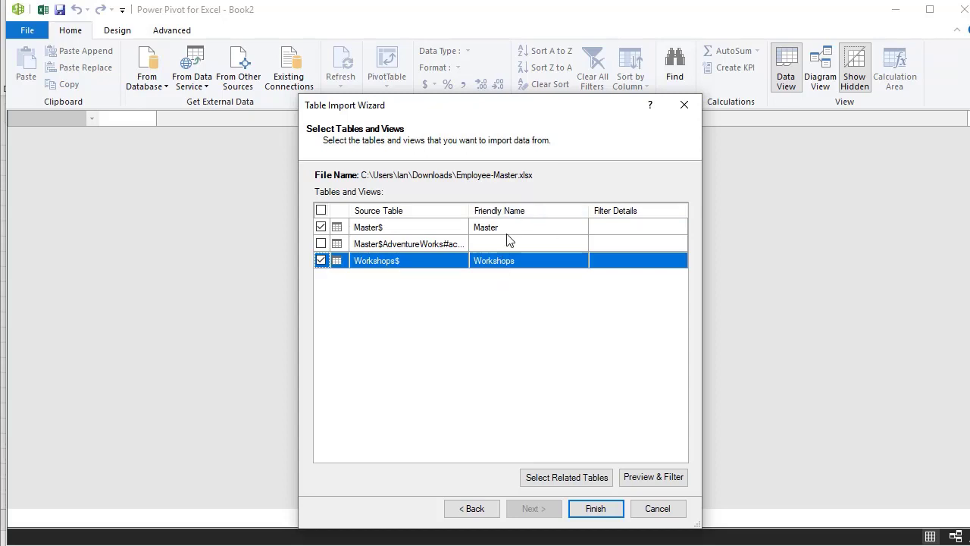
click(596, 508)
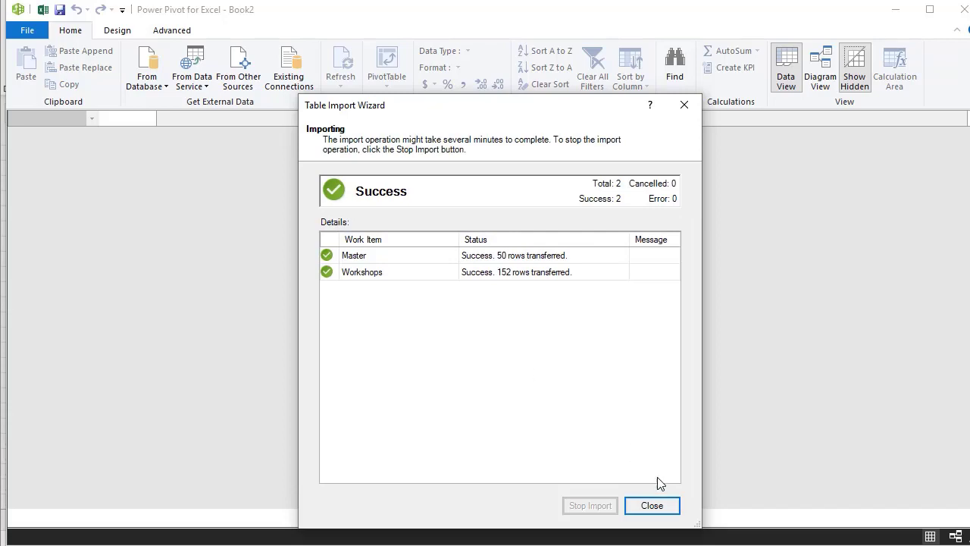
click(659, 506)
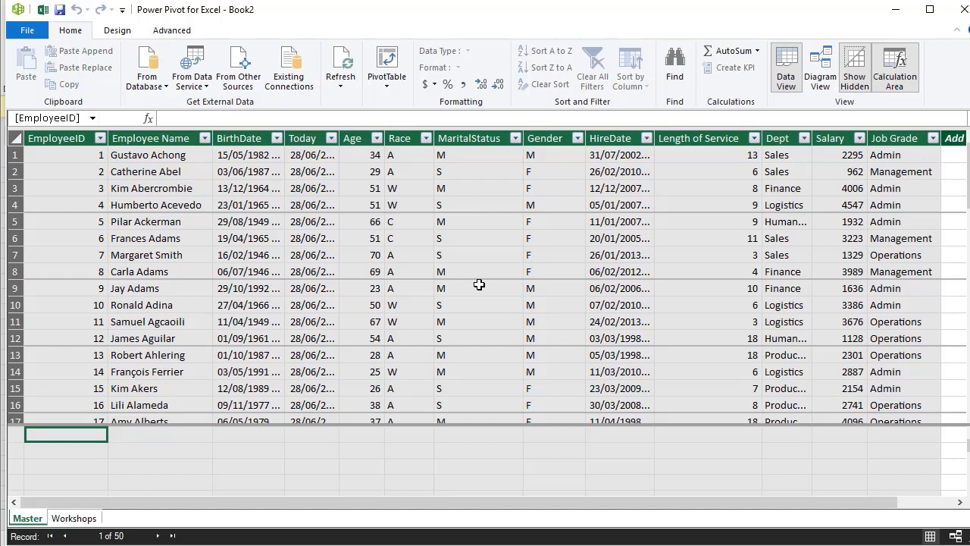
- Examine the Workshops columns and match the Employee ID of its third record to the corresponding employee in the Master table
click(68, 521)
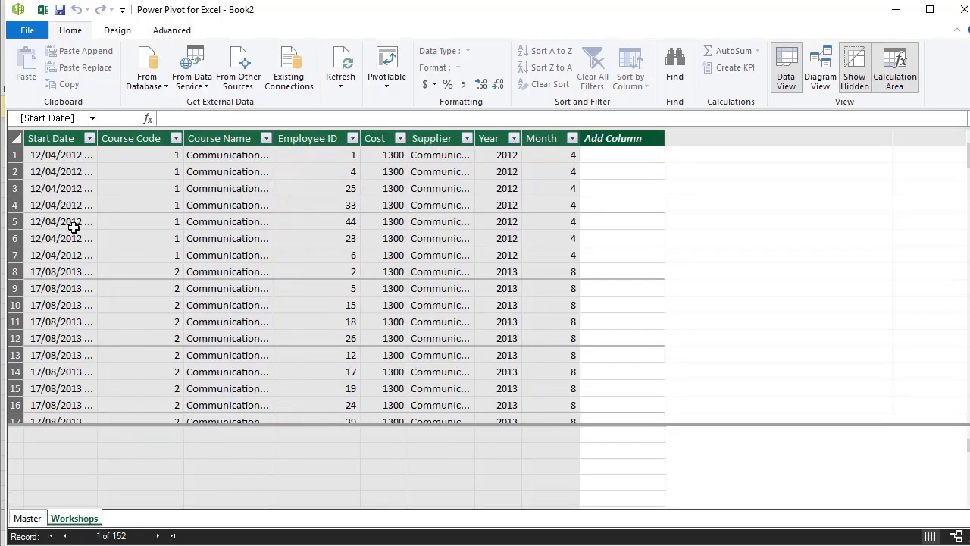
click(60, 178)
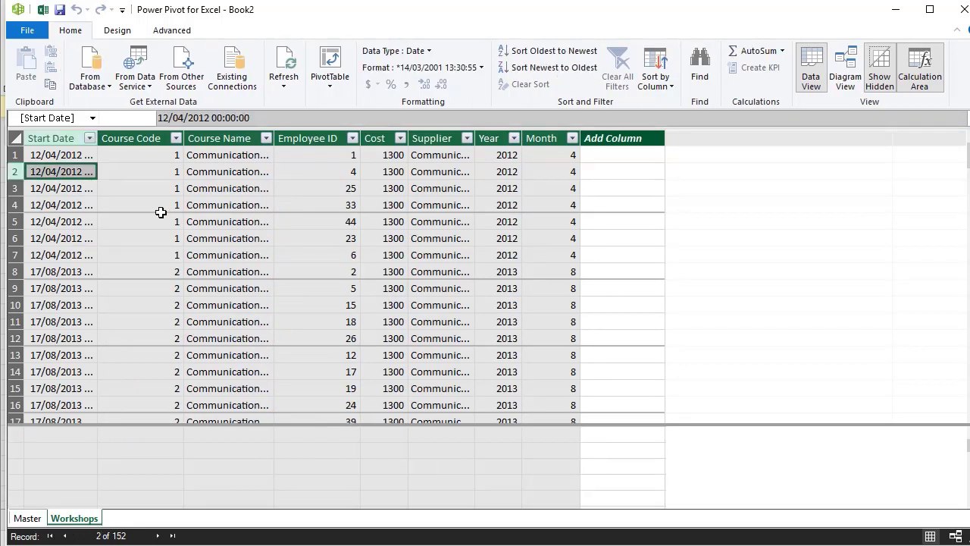
click(214, 182)
click(339, 191)
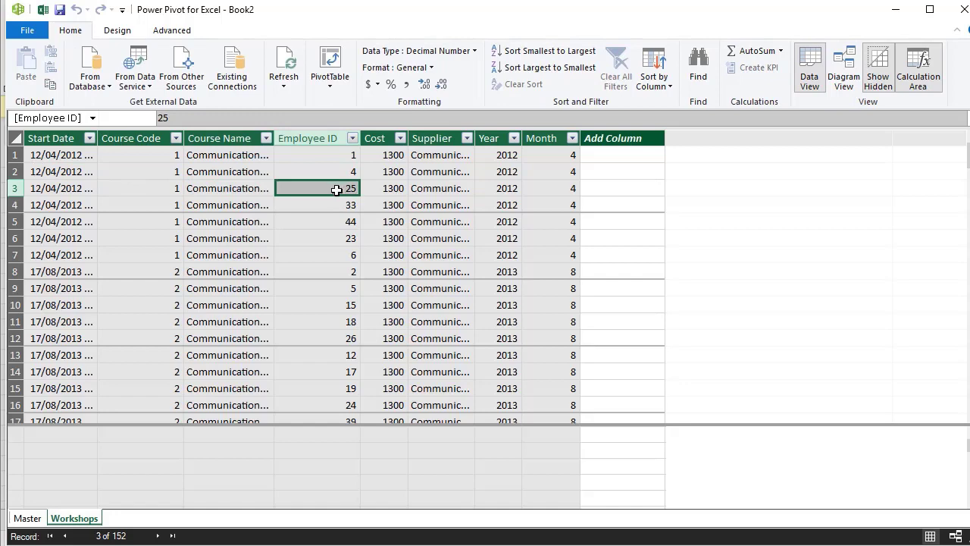
click(27, 518)
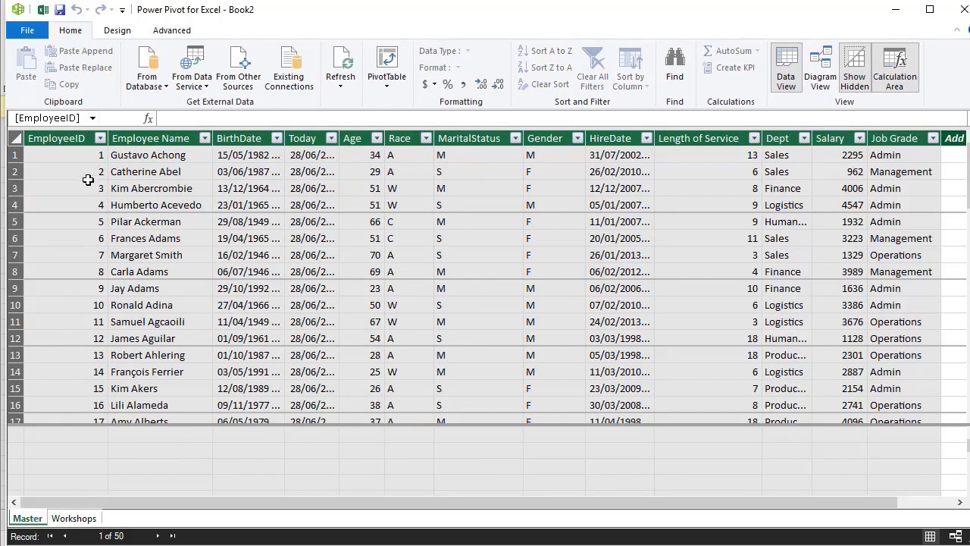
scroll(94, 334, down, 3)
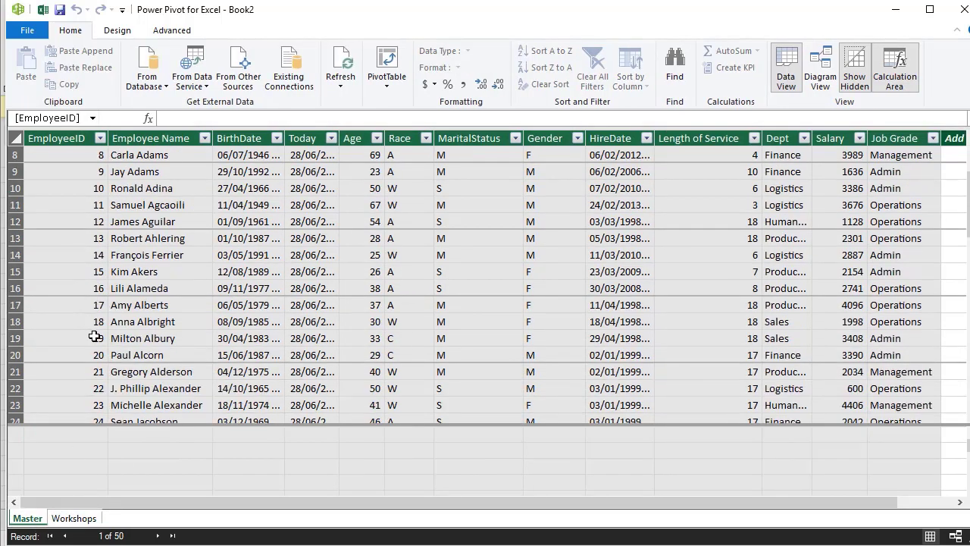
click(85, 401)
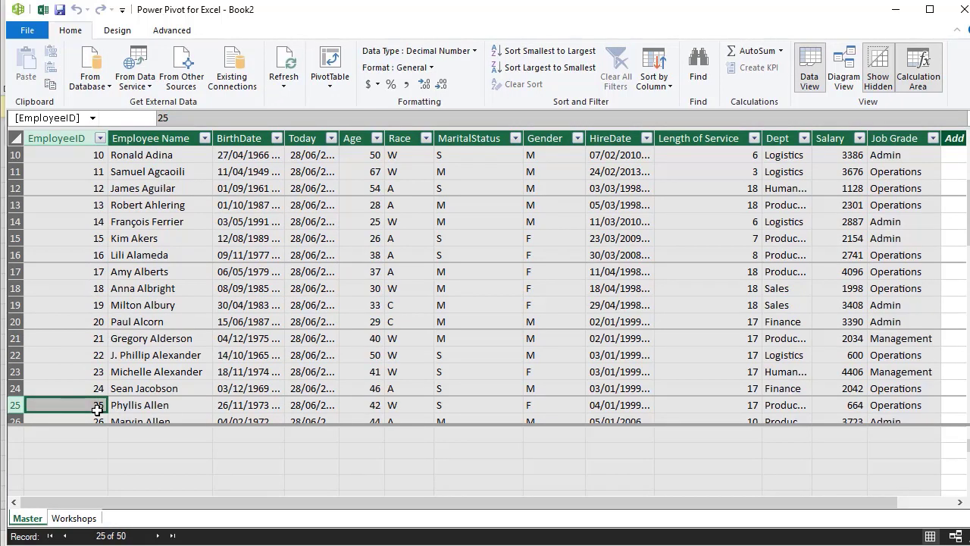
click(74, 518)
click(346, 190)
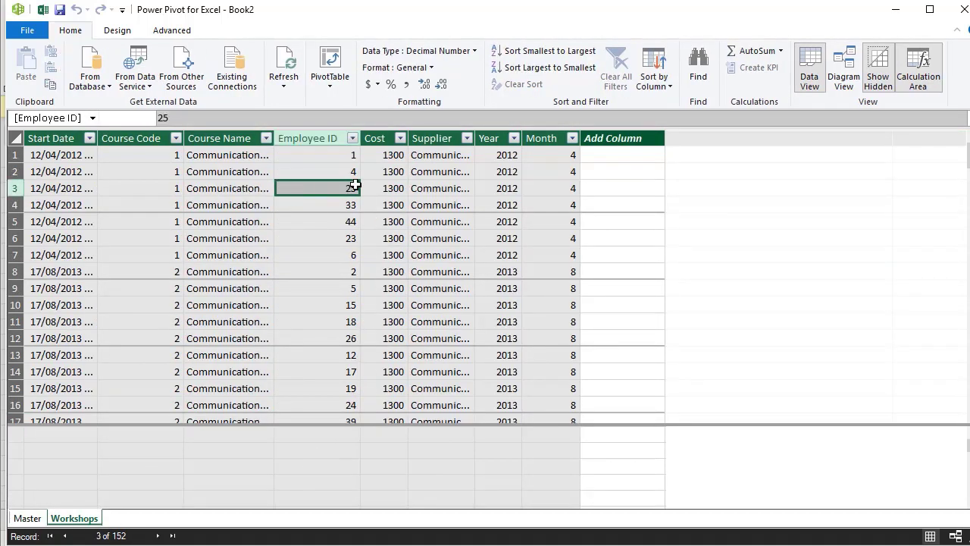
- Compare the Supplier, Course Name and Employee ID columns in Workshops with the employee records in Master
click(422, 191)
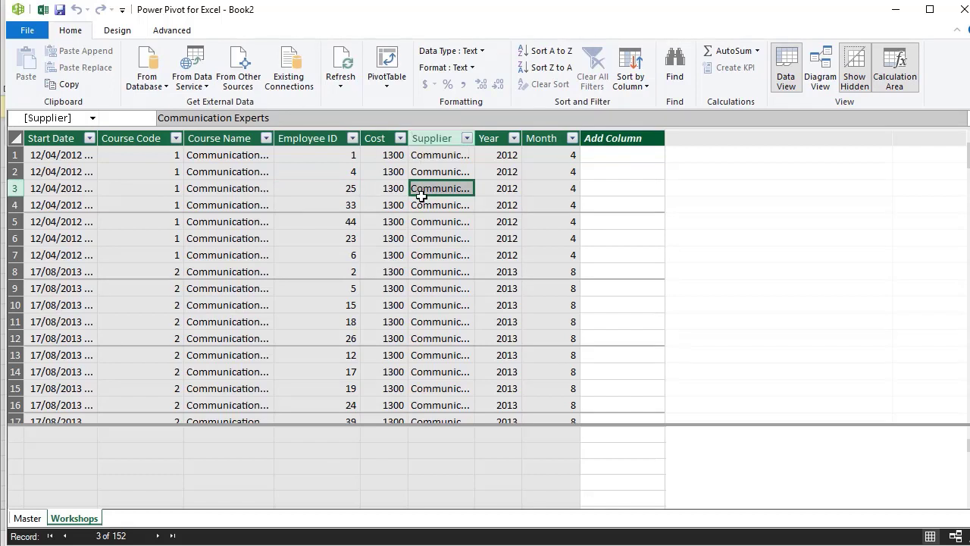
click(237, 194)
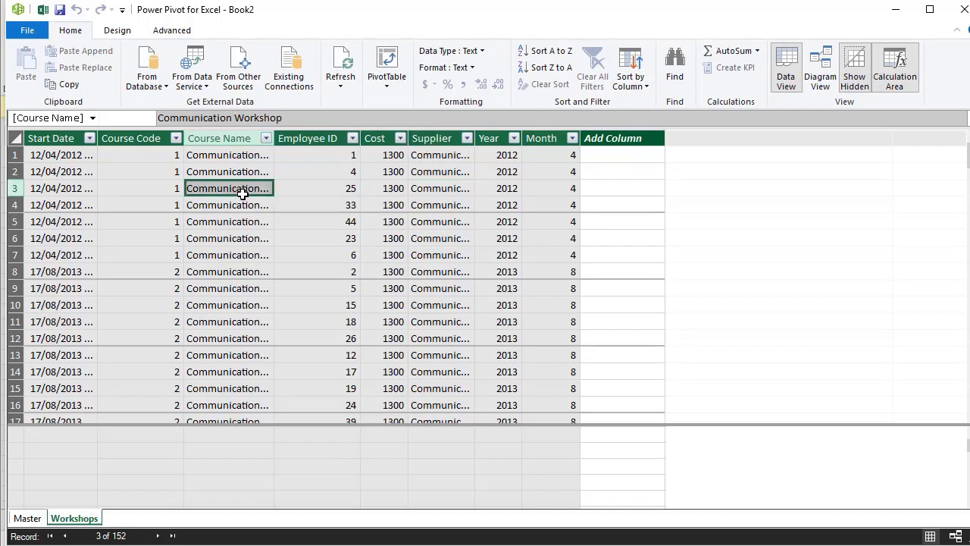
click(330, 191)
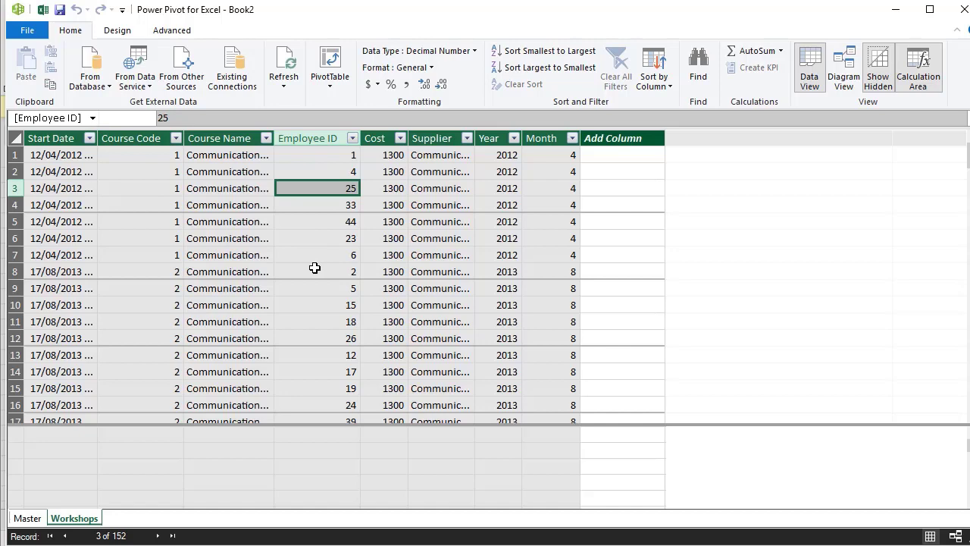
click(27, 518)
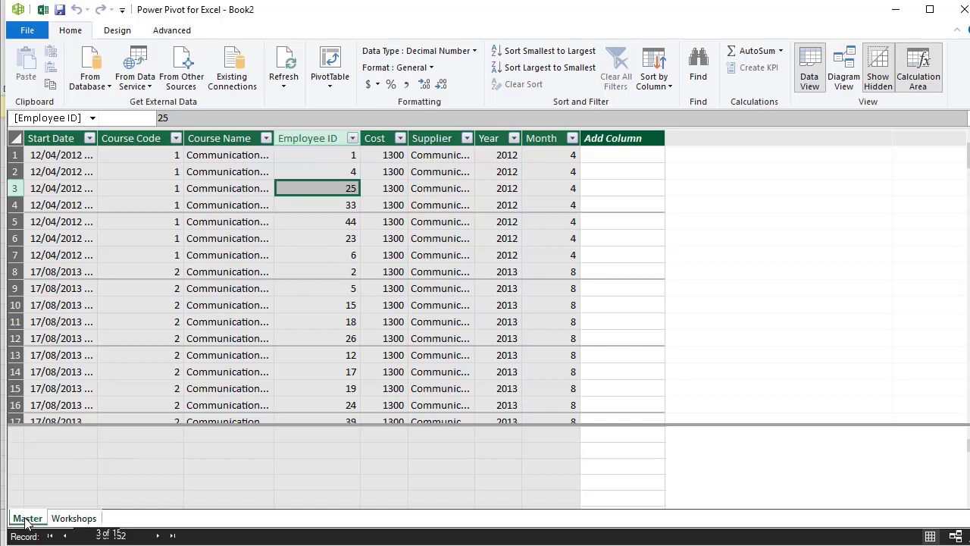
click(97, 205)
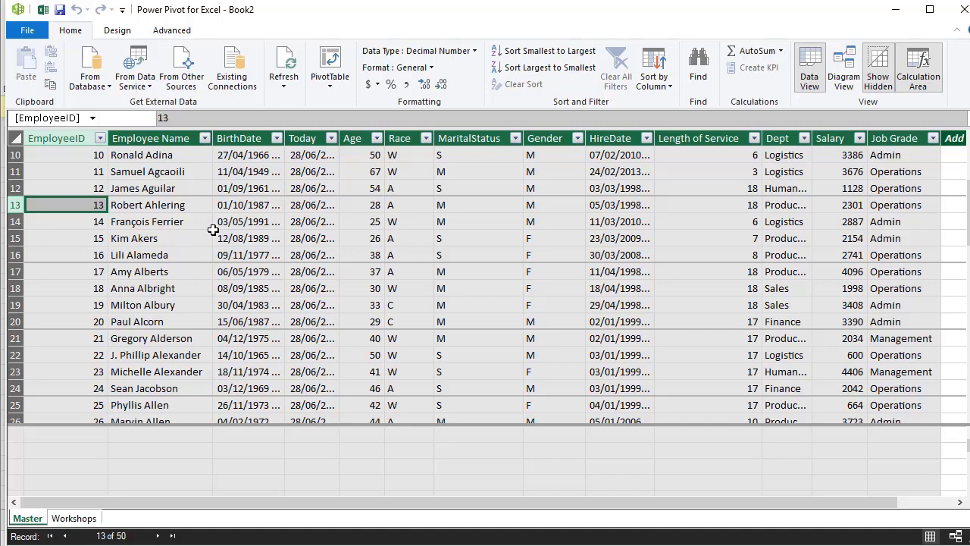
click(76, 520)
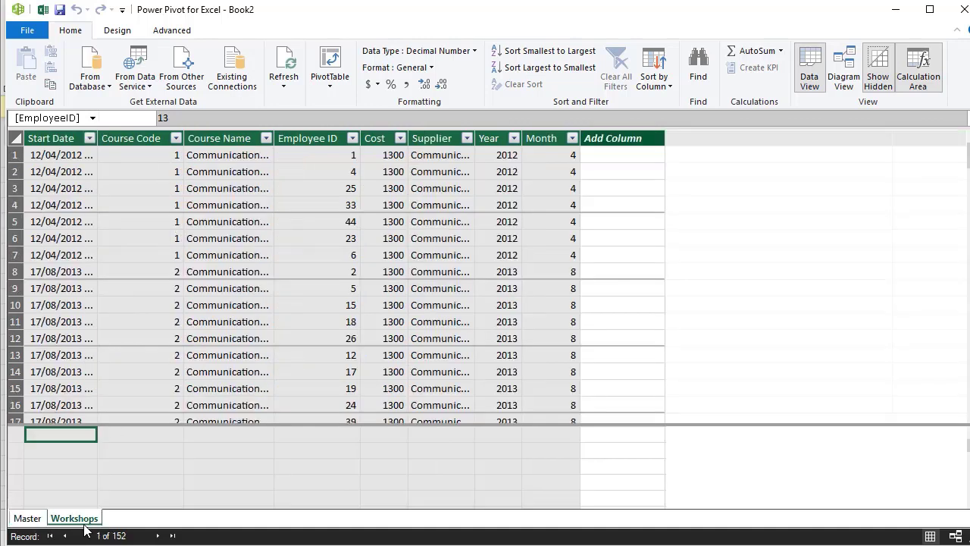
click(243, 306)
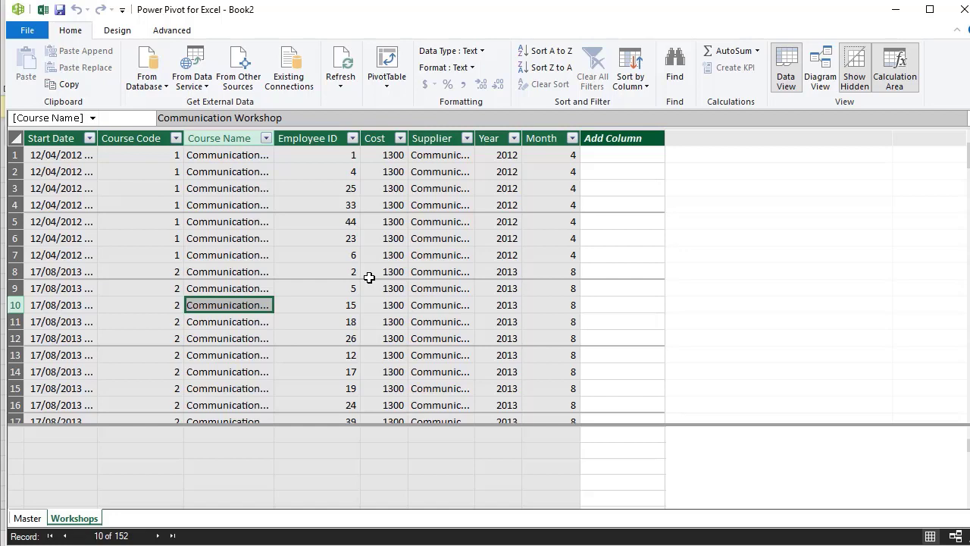
click(28, 518)
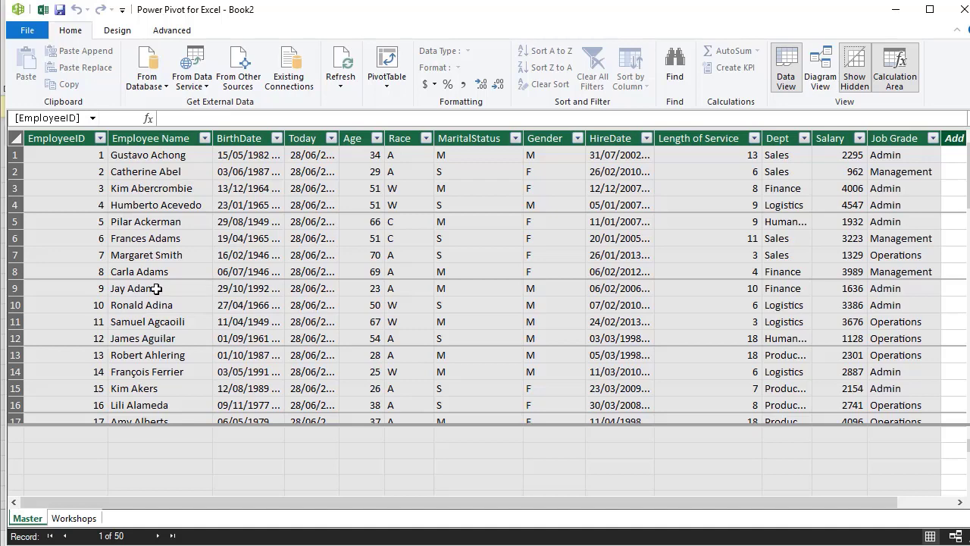
click(73, 519)
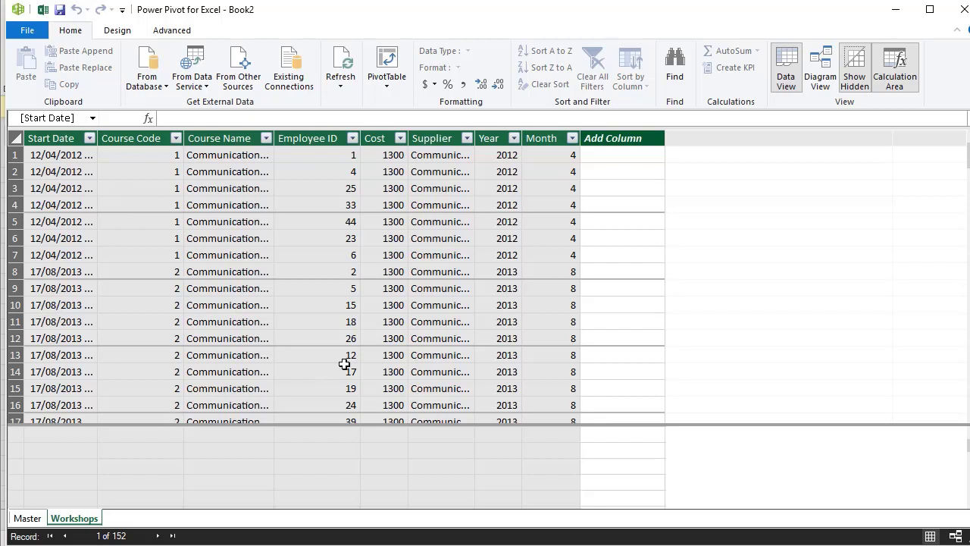
- Check the Cost column in Workshops and the Master records, and create a PivotTable from the data model on a new worksheet
scroll(344, 365, down, 2)
scroll(344, 365, up, 2)
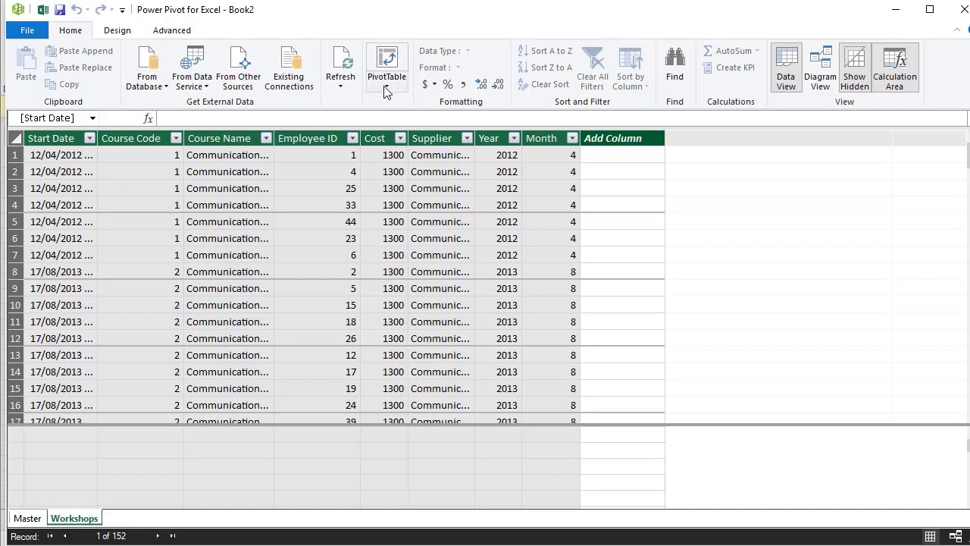
click(390, 188)
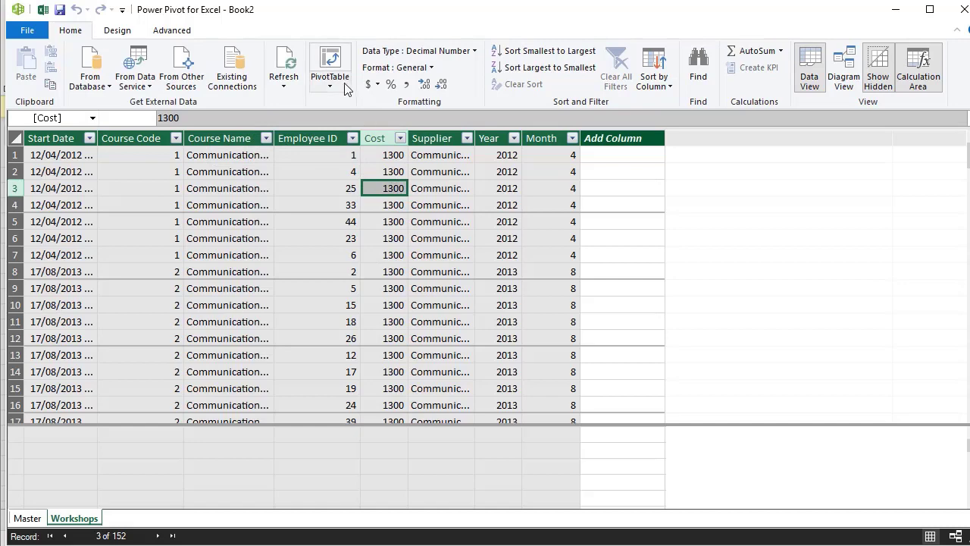
click(28, 518)
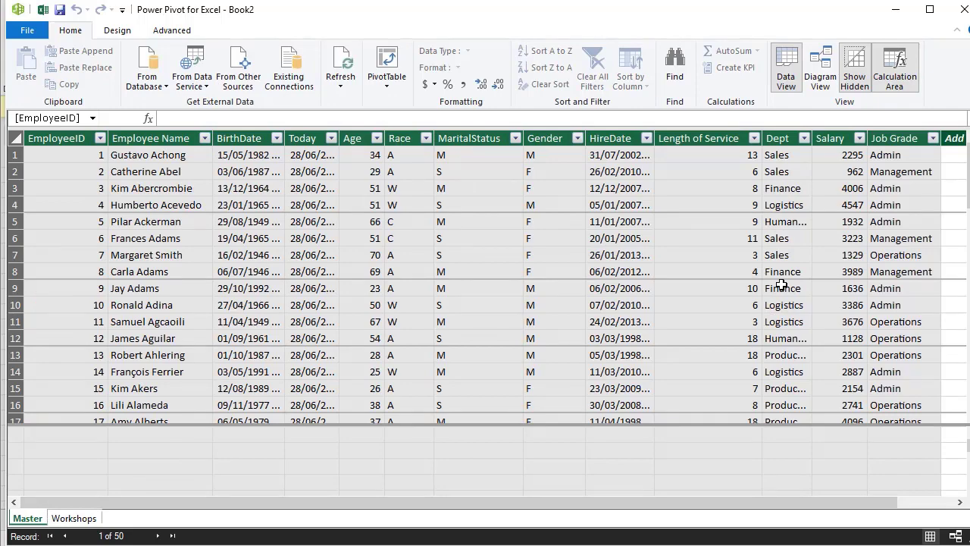
click(386, 85)
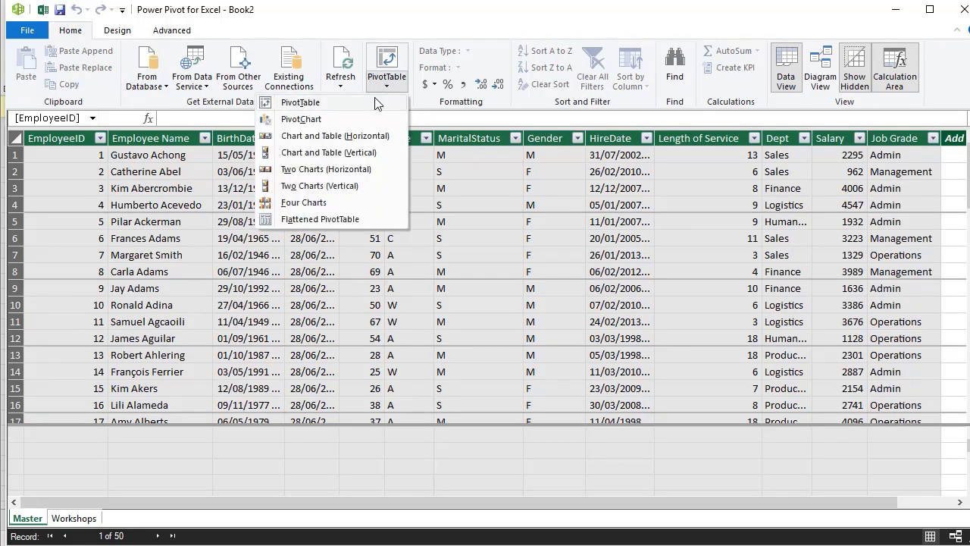
click(376, 103)
click(770, 300)
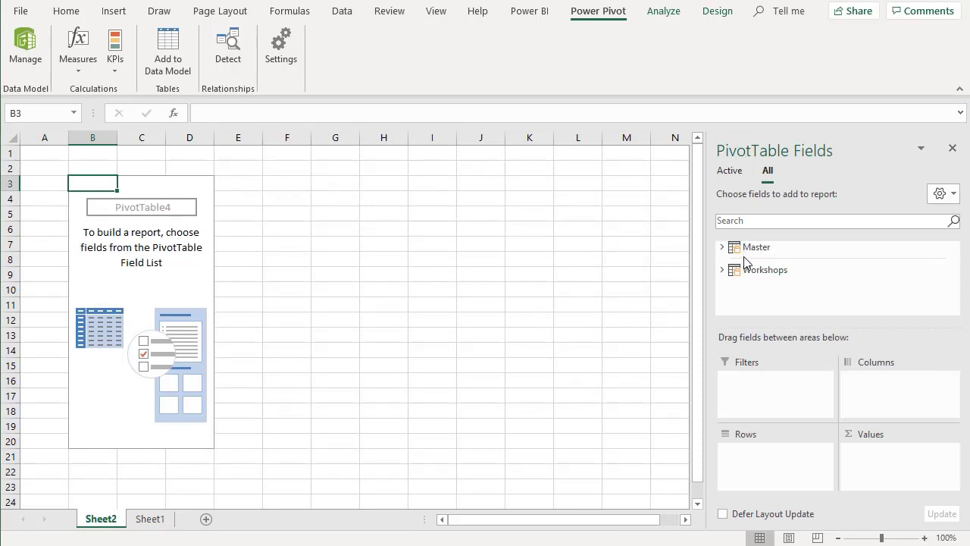
- Add the Dept field from the Master table to the PivotTable's rows
click(722, 247)
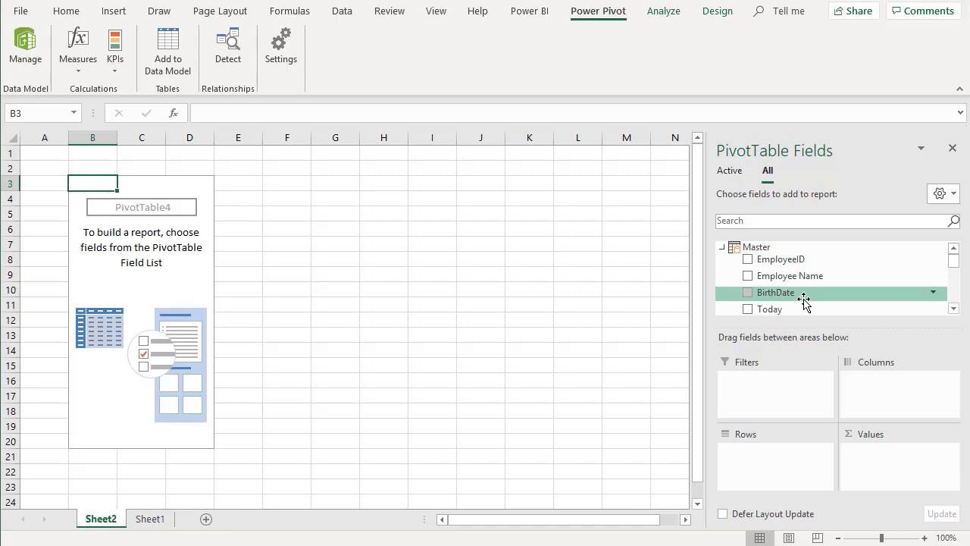
scroll(804, 301, down, 2)
scroll(804, 301, down, 5)
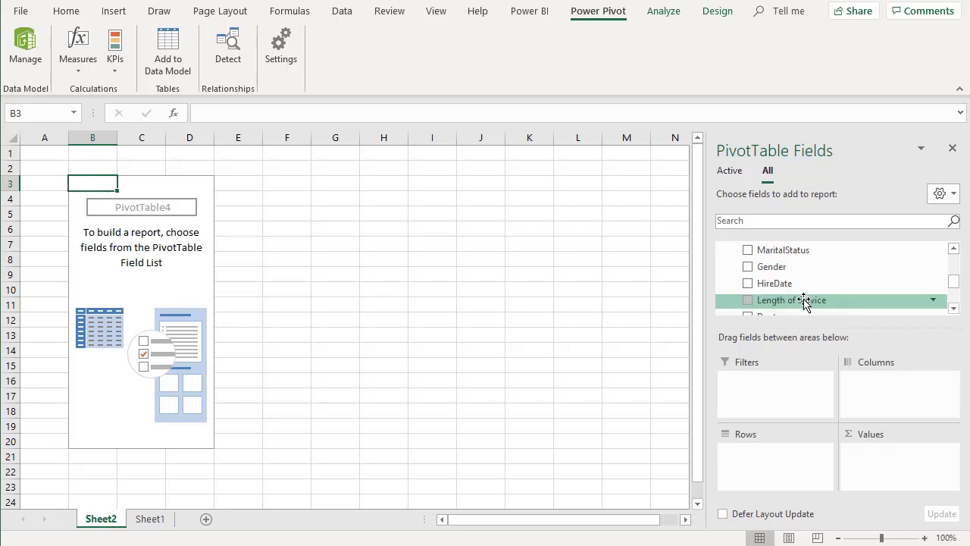
drag(791, 289, 750, 454)
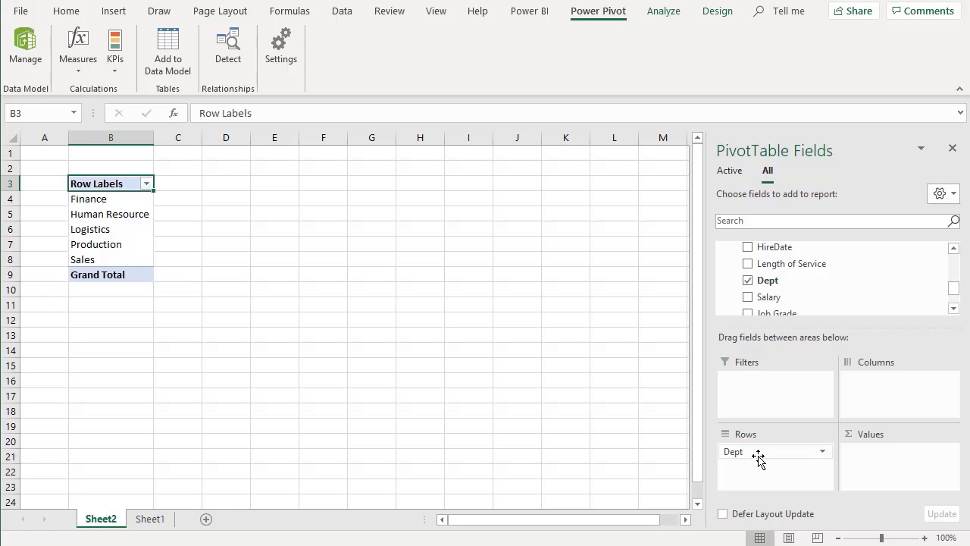
- Add the Cost field from the Workshops table to the PivotTable's values as a sum
drag(959, 287, 953, 255)
click(728, 251)
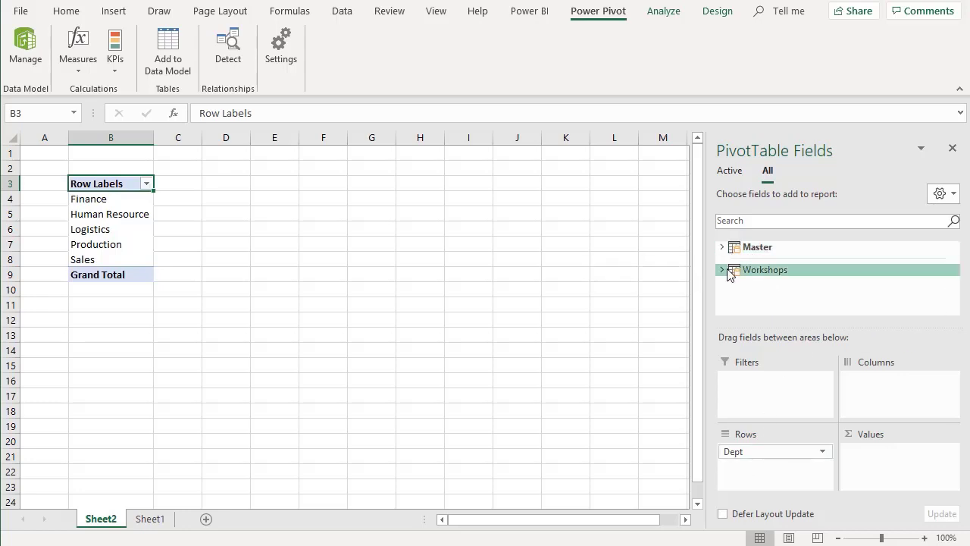
click(724, 273)
scroll(758, 303, down, 1)
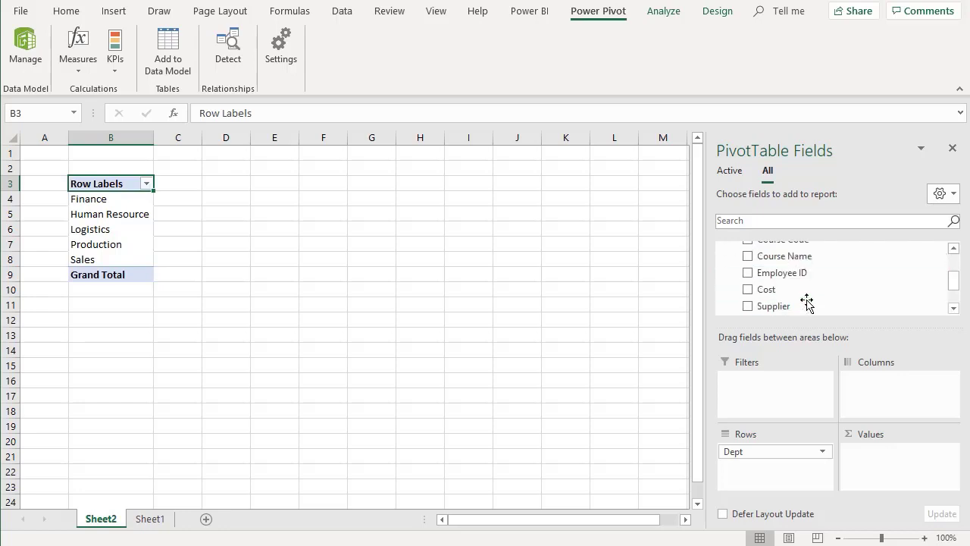
drag(753, 295, 883, 458)
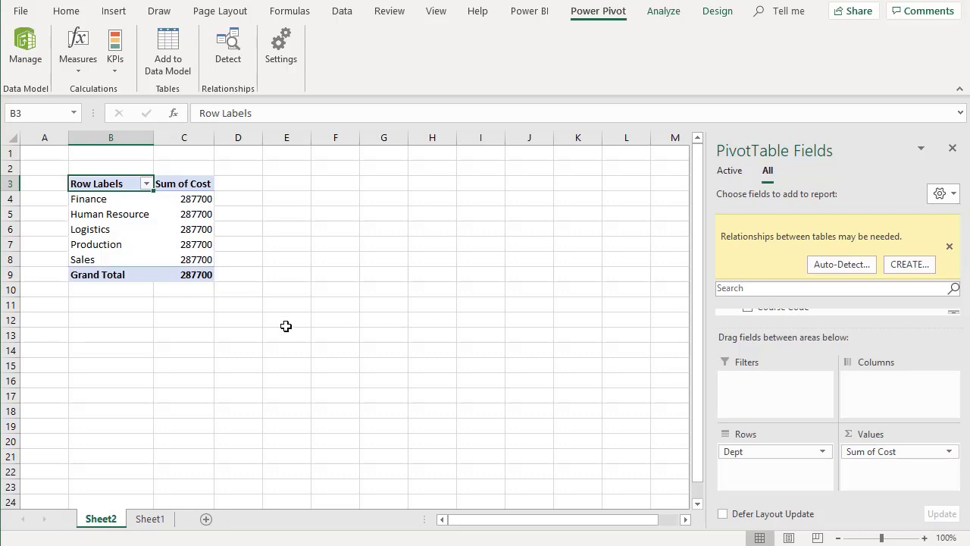
- Compare the departments' Sum of Cost values and dismiss the suggestion to create table relationships
click(201, 214)
click(199, 229)
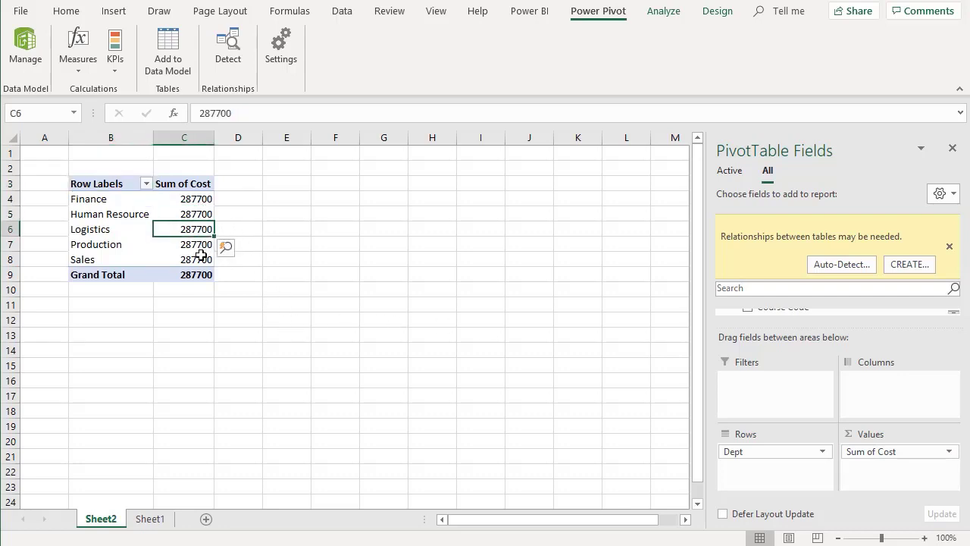
mouse_move(194, 272)
click(949, 247)
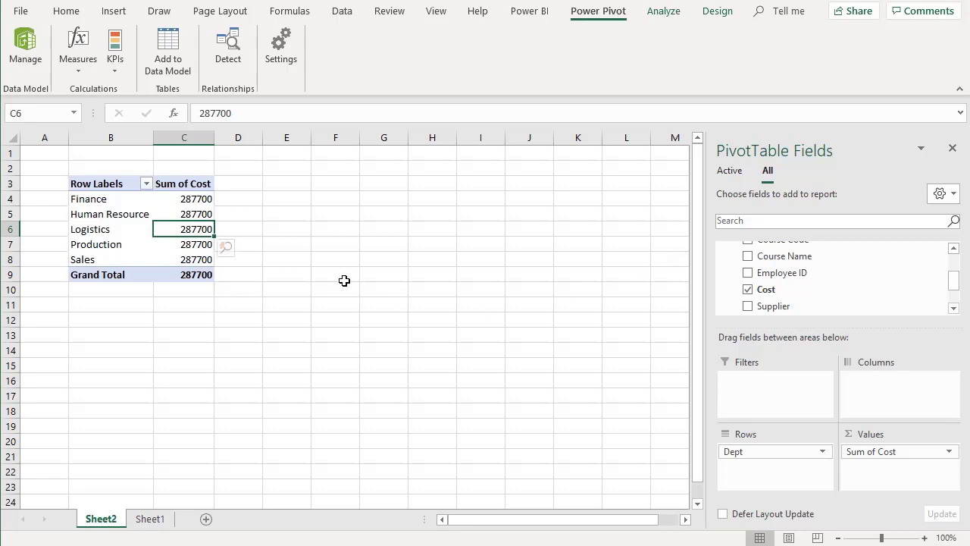
- In Power Pivot's diagram view, enlarge both table boxes and relate EmployeeID in Master to Employee ID in Workshops
click(15, 50)
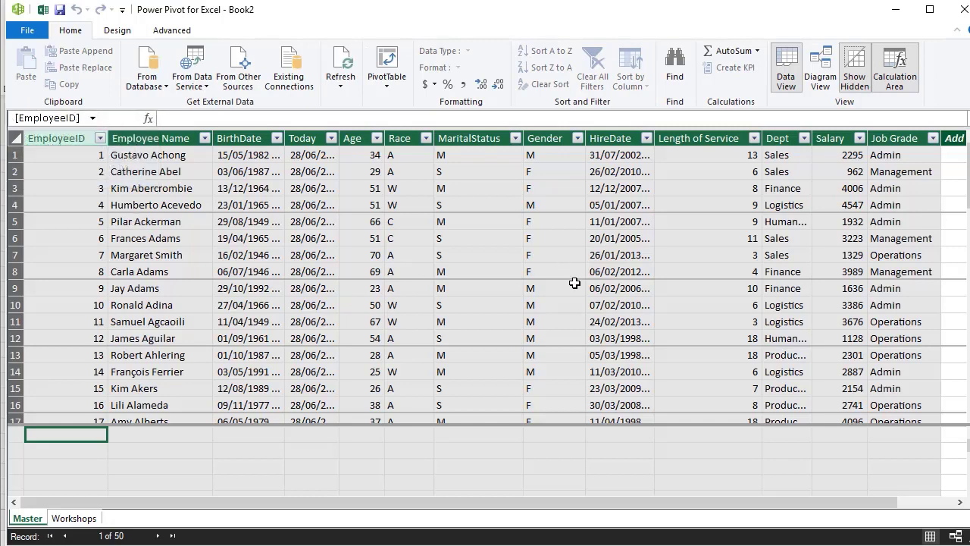
click(824, 73)
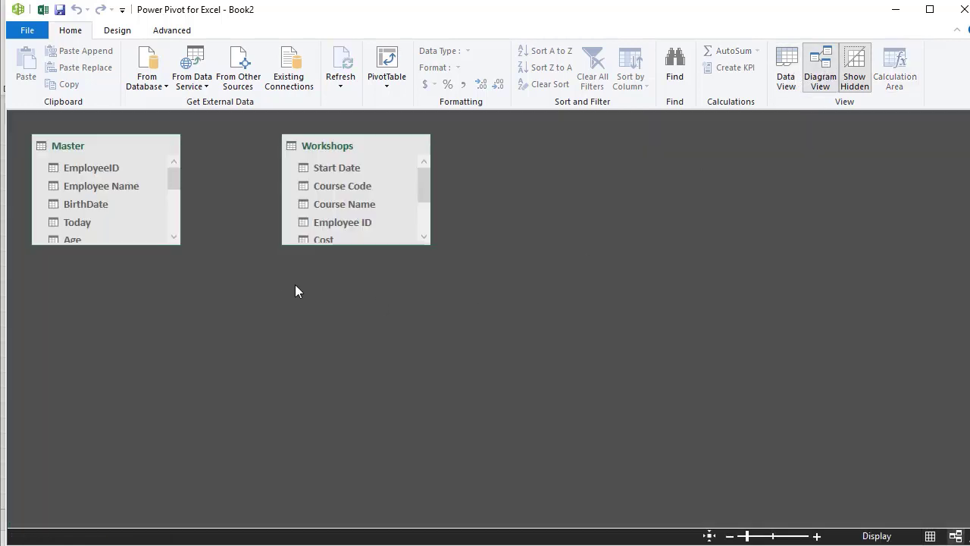
drag(350, 245, 372, 386)
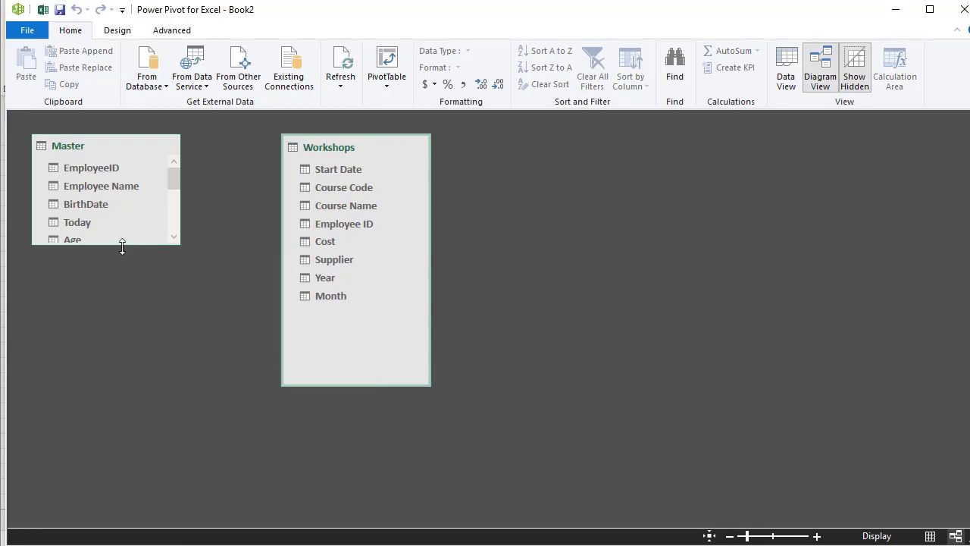
drag(121, 244, 134, 479)
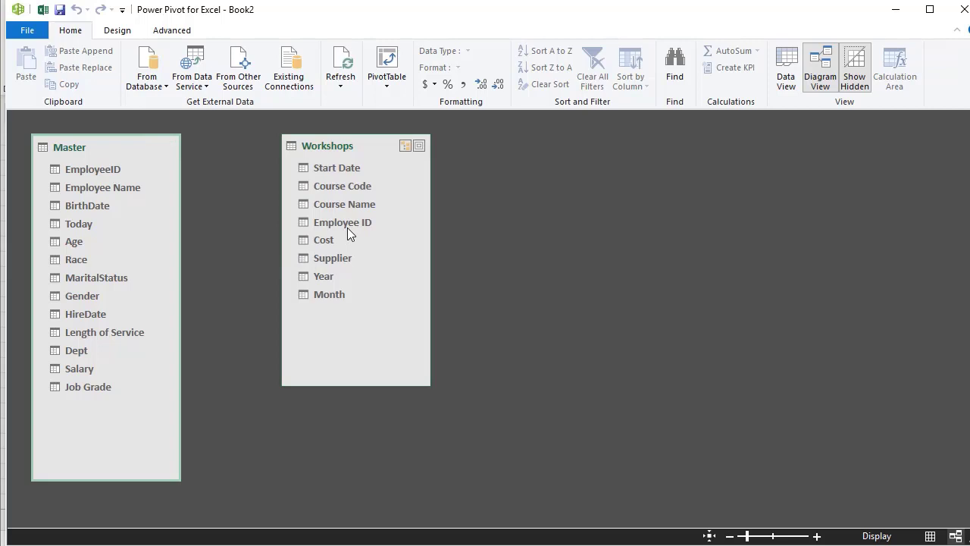
drag(94, 168, 340, 225)
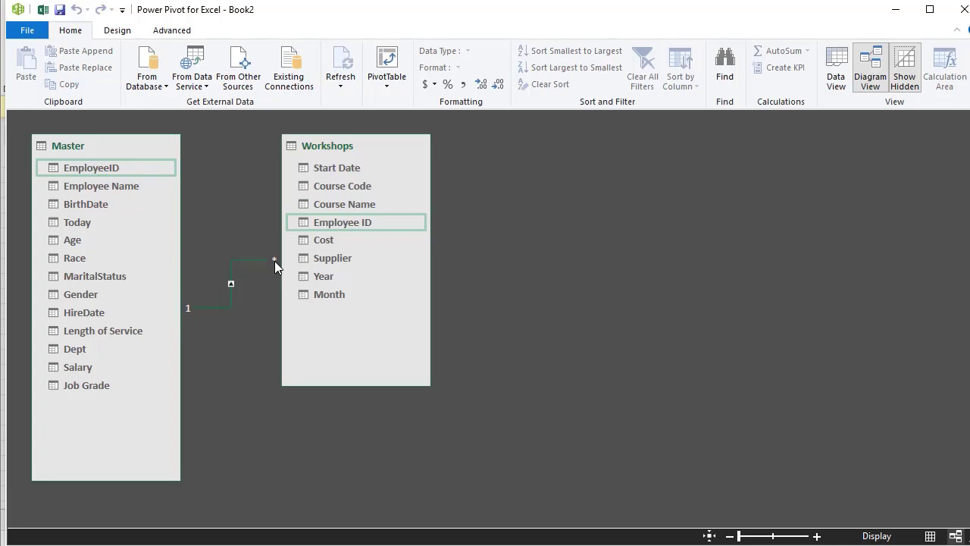
- Switch to the Excel workbook and examine the PivotTable's Sum of Cost for each department
click(42, 10)
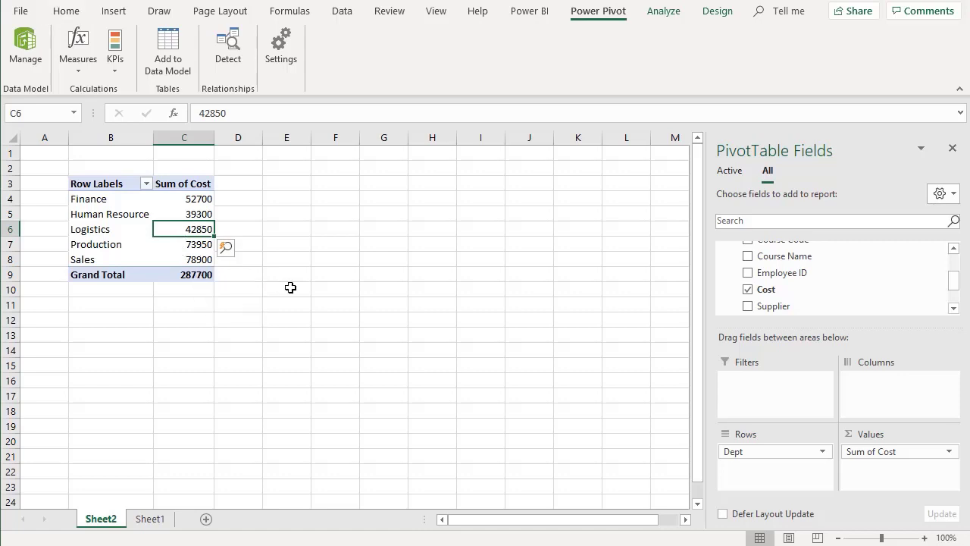
click(197, 213)
drag(197, 231, 197, 244)
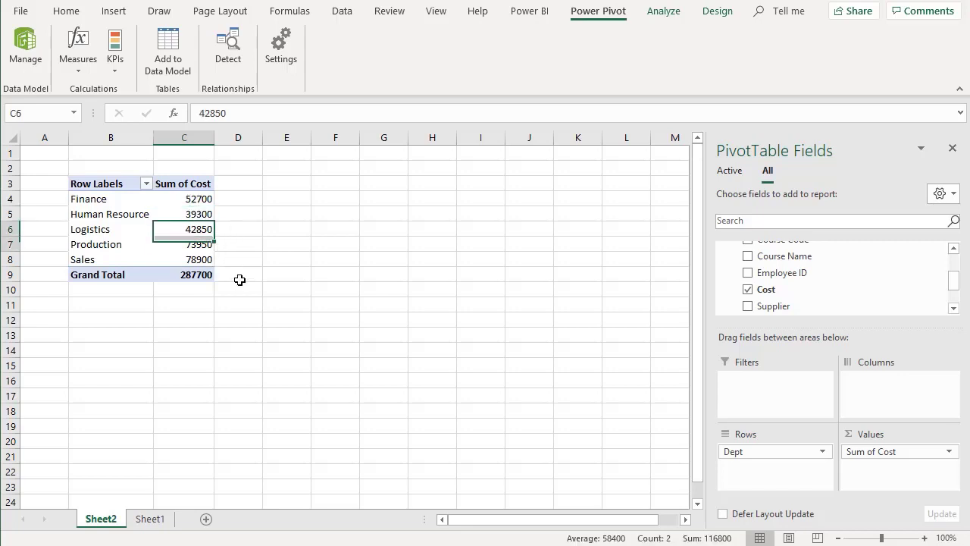
click(204, 260)
click(199, 245)
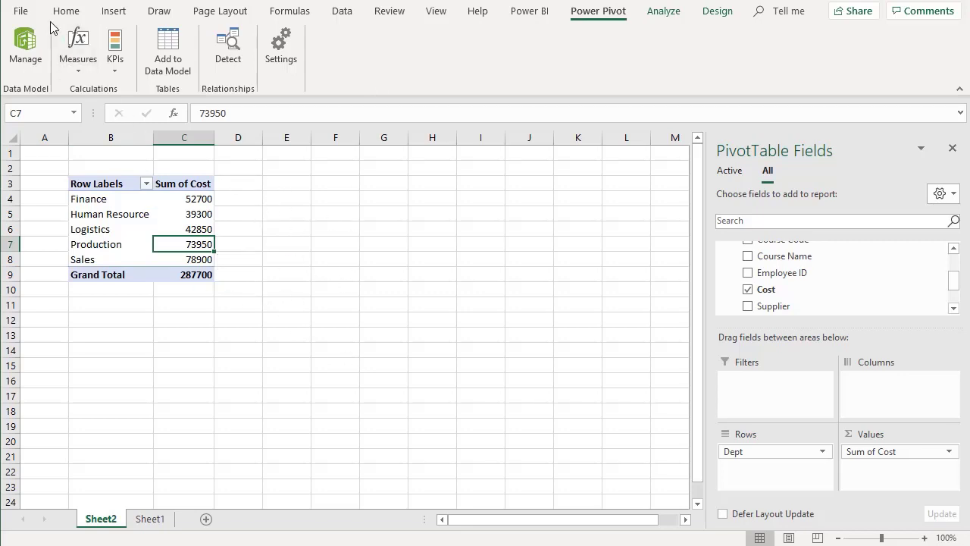
- Create a second PivotTable from the Power Pivot data model on the existing worksheet Sheet2 at cell E3
click(25, 47)
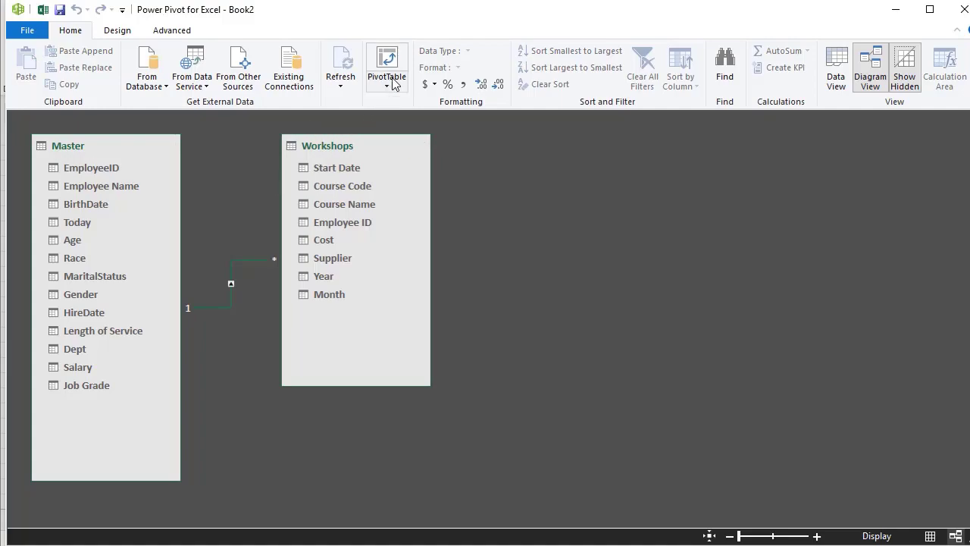
click(388, 84)
click(296, 99)
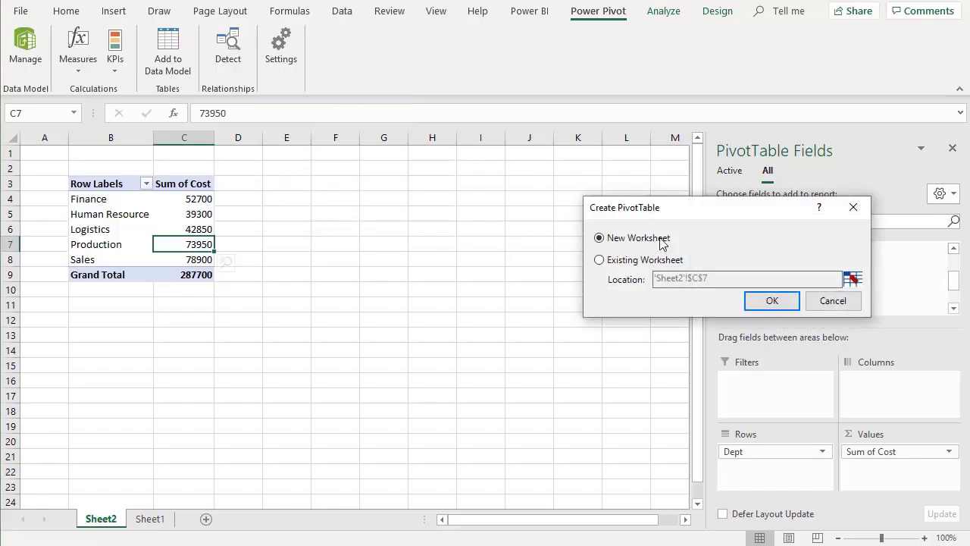
click(632, 259)
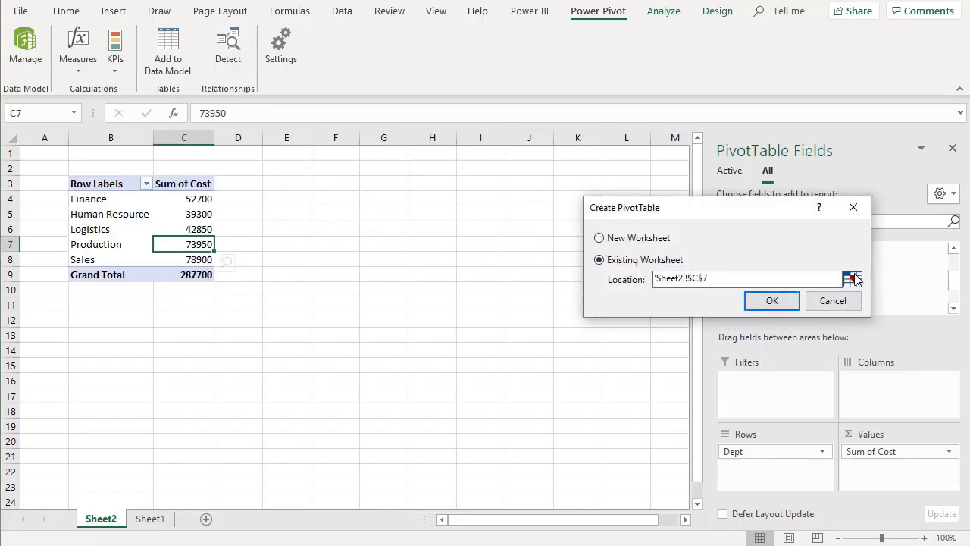
click(854, 280)
click(270, 187)
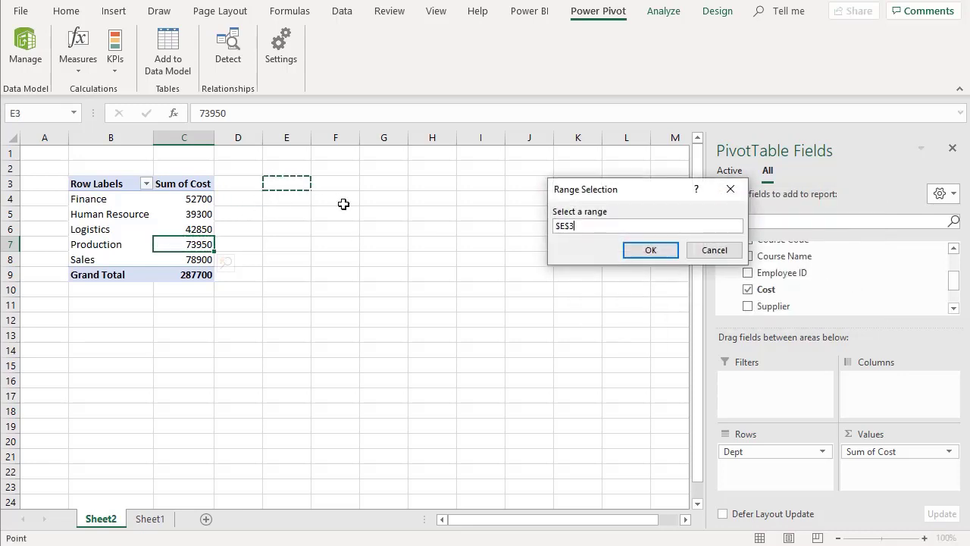
click(637, 250)
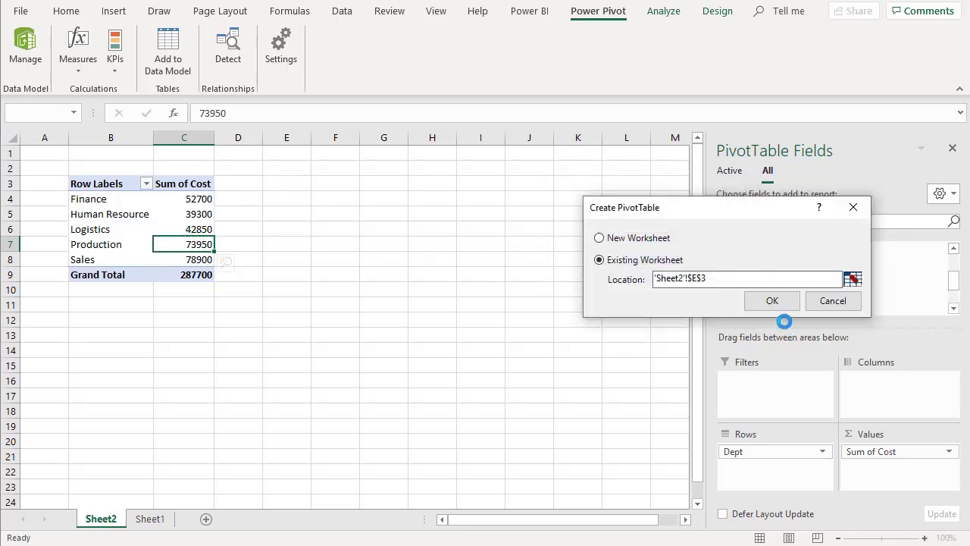
click(771, 300)
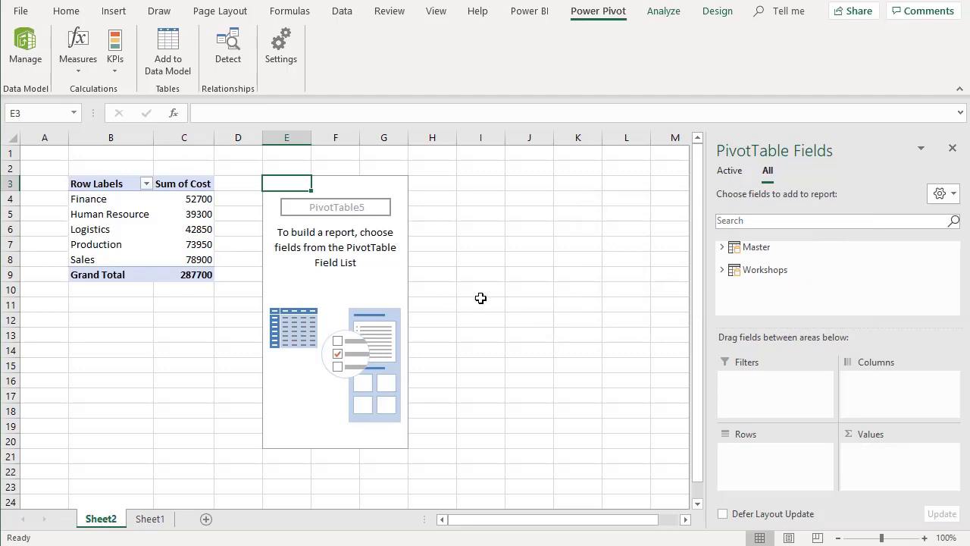
- Put Employee Name from Master in the second PivotTable's rows and sum Cost from Workshops in its values
click(722, 248)
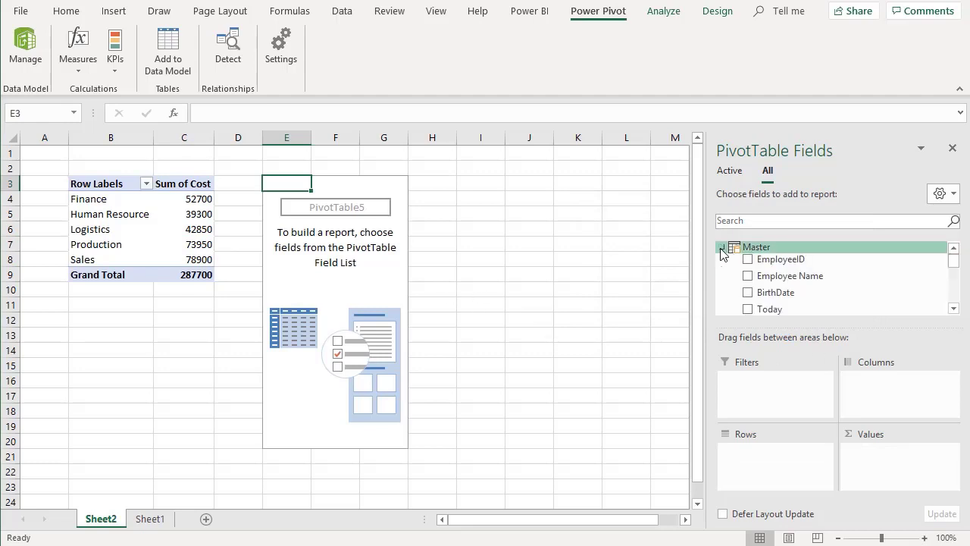
drag(773, 275, 773, 459)
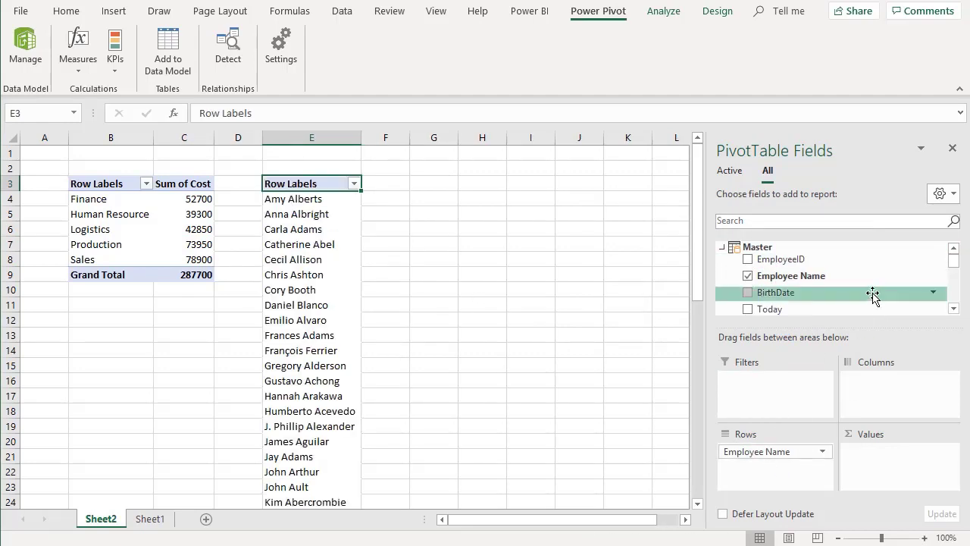
click(722, 247)
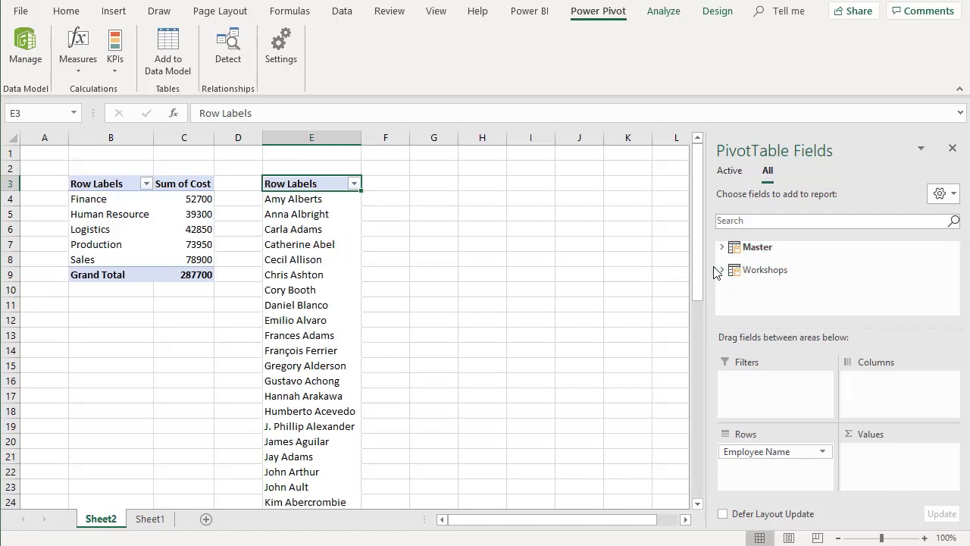
click(722, 271)
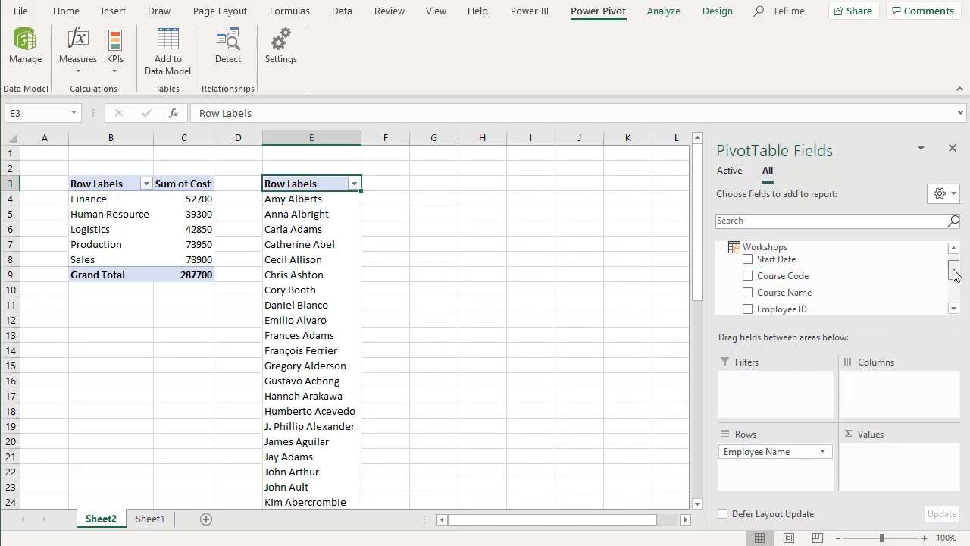
drag(954, 274, 952, 290)
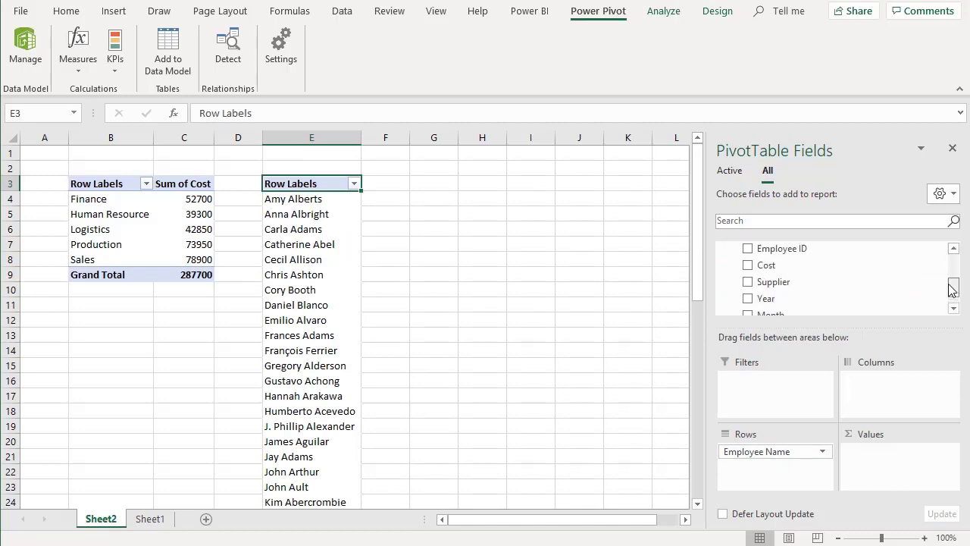
drag(766, 264, 899, 459)
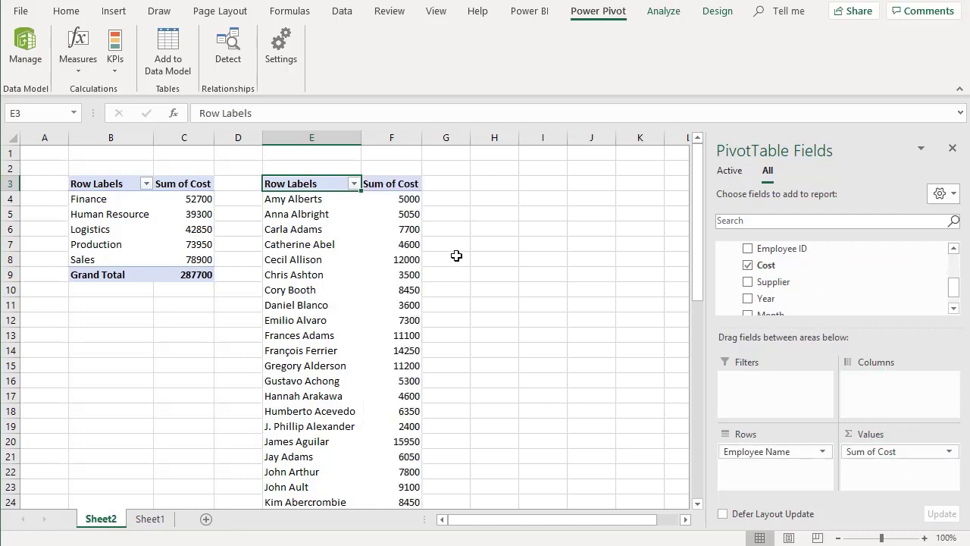
mouse_move(416, 319)
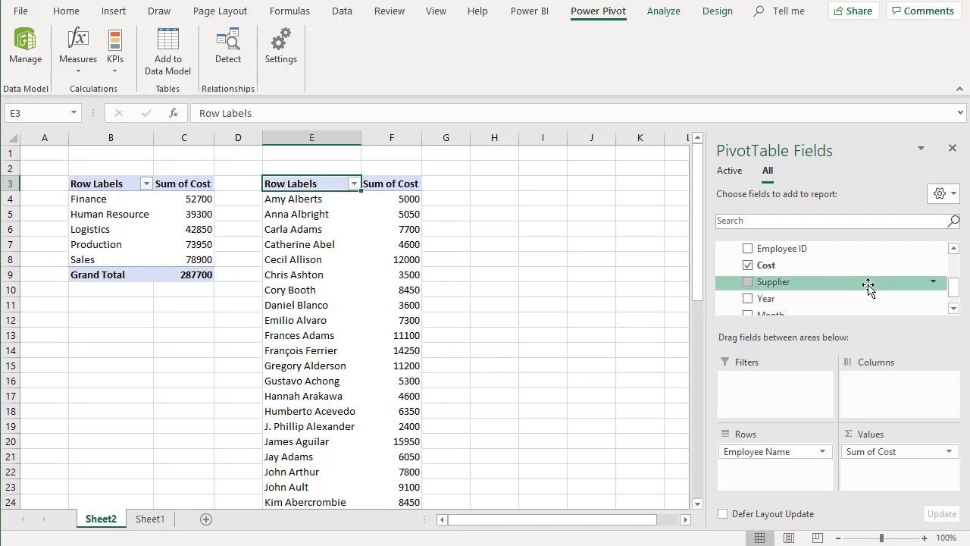
drag(949, 289, 950, 280)
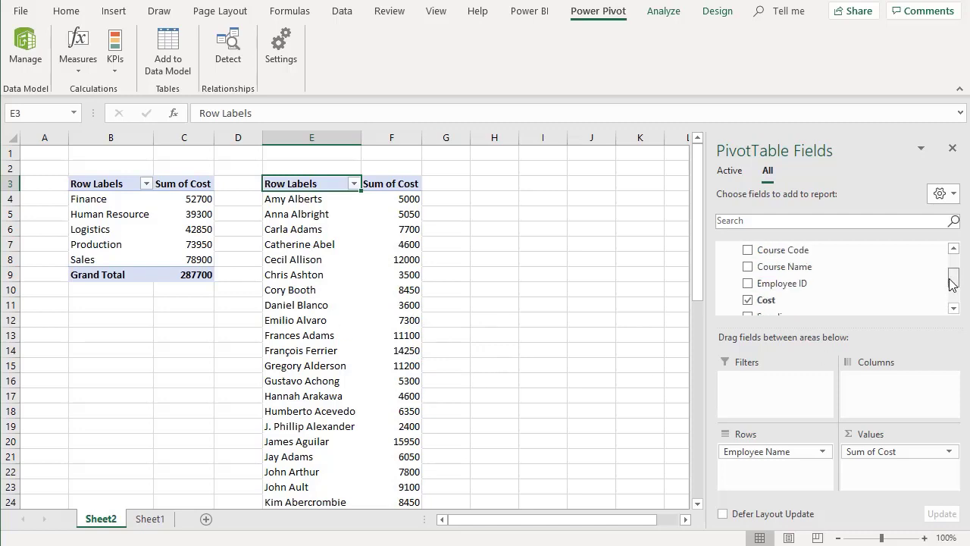
- Add a count of Course Name from Workshops to the second PivotTable's values
drag(826, 265, 896, 473)
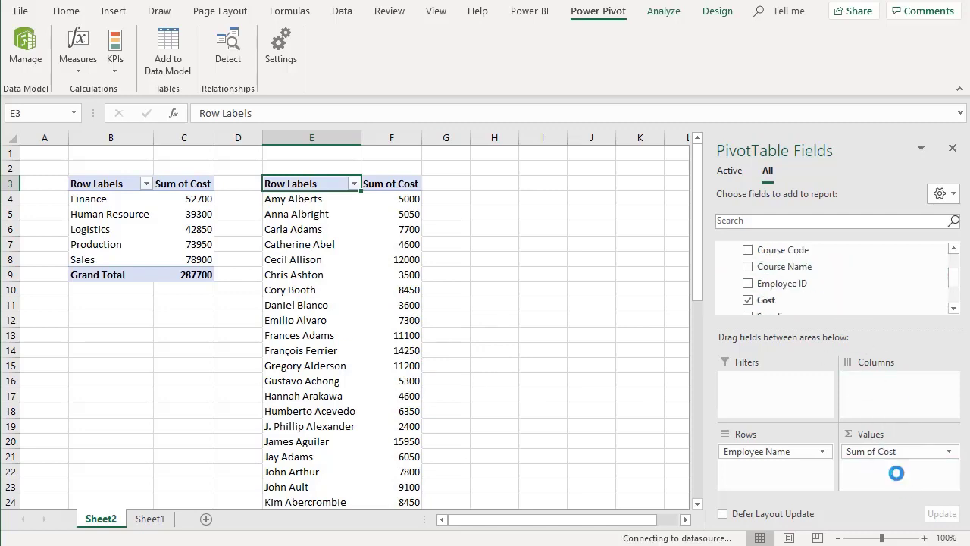
click(505, 228)
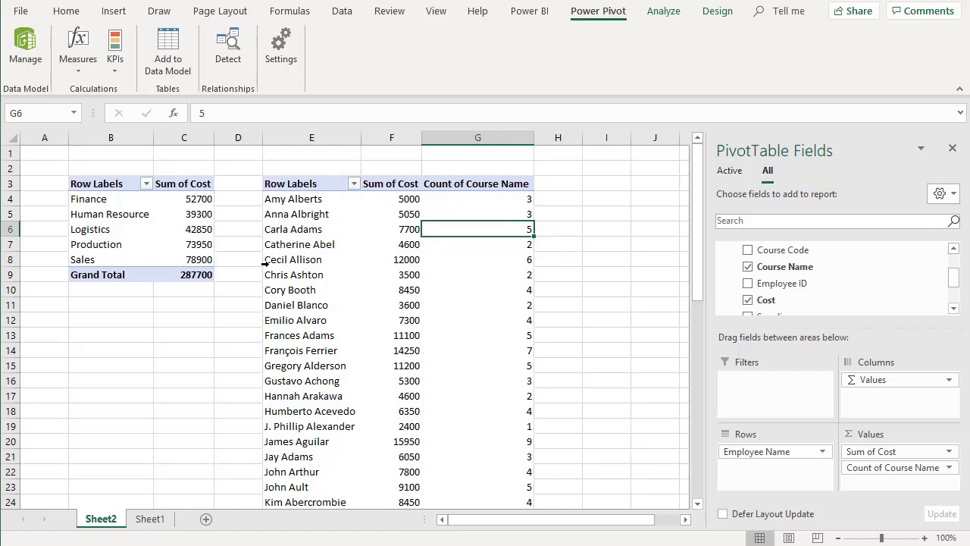
- Insert a Job Grade slicer for the department PivotTable and place it beside the employee PivotTable, over columns I to K
click(207, 229)
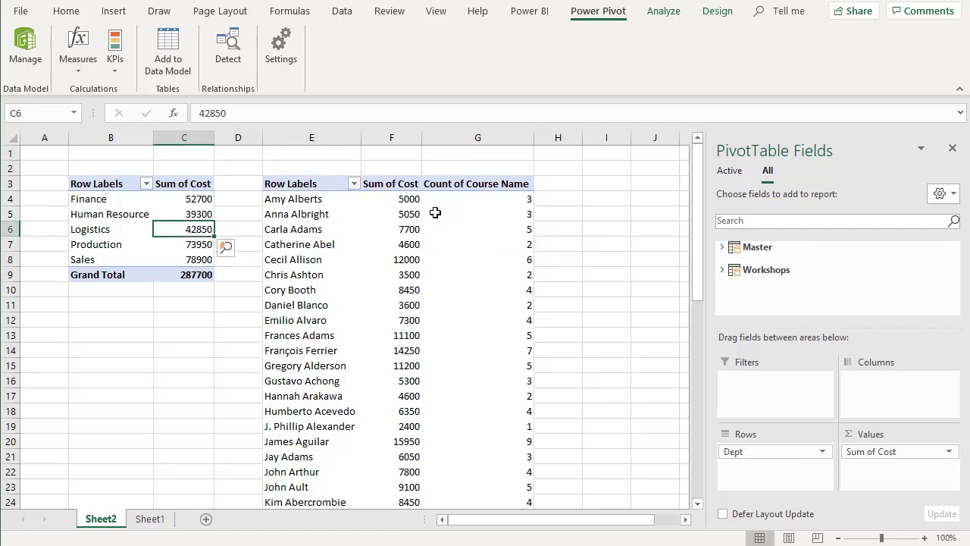
click(661, 10)
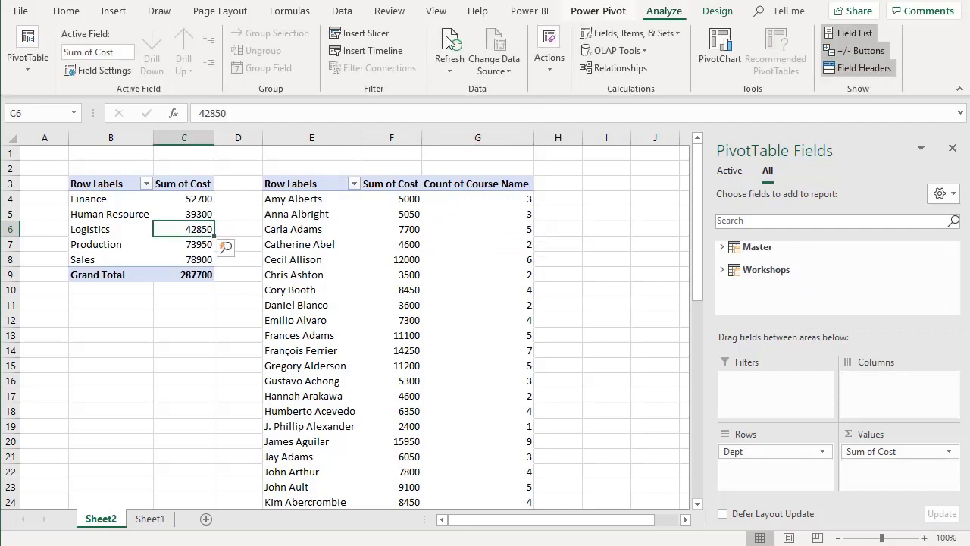
click(369, 35)
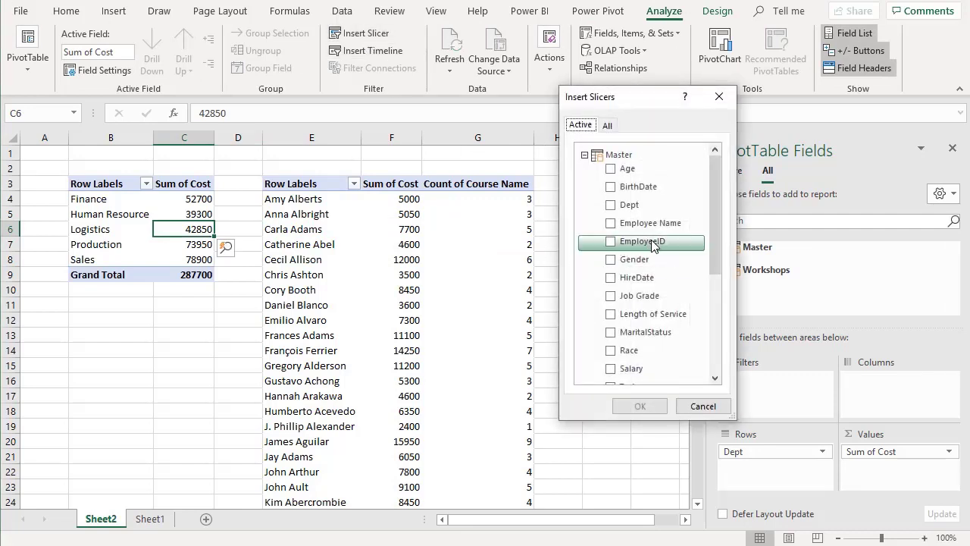
drag(716, 263, 715, 278)
click(610, 266)
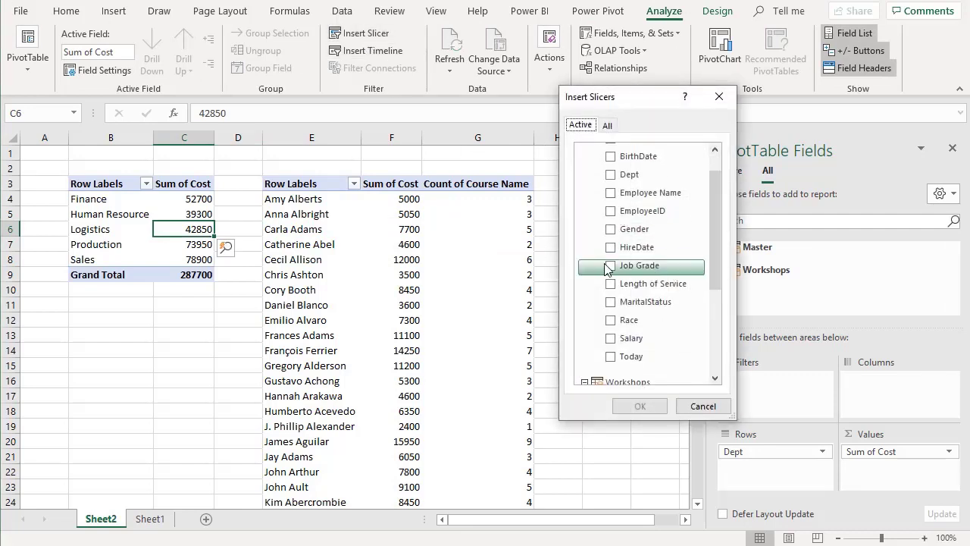
click(640, 406)
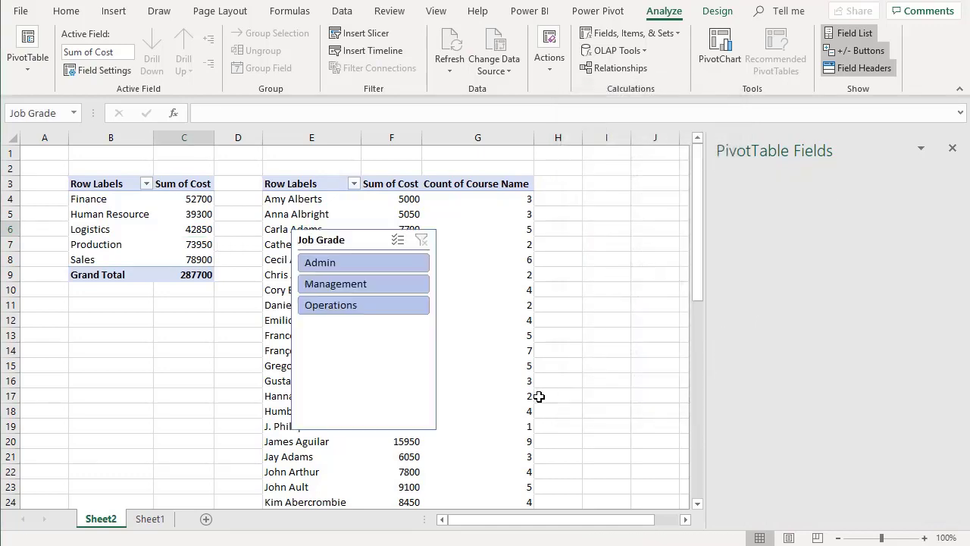
drag(402, 240, 623, 160)
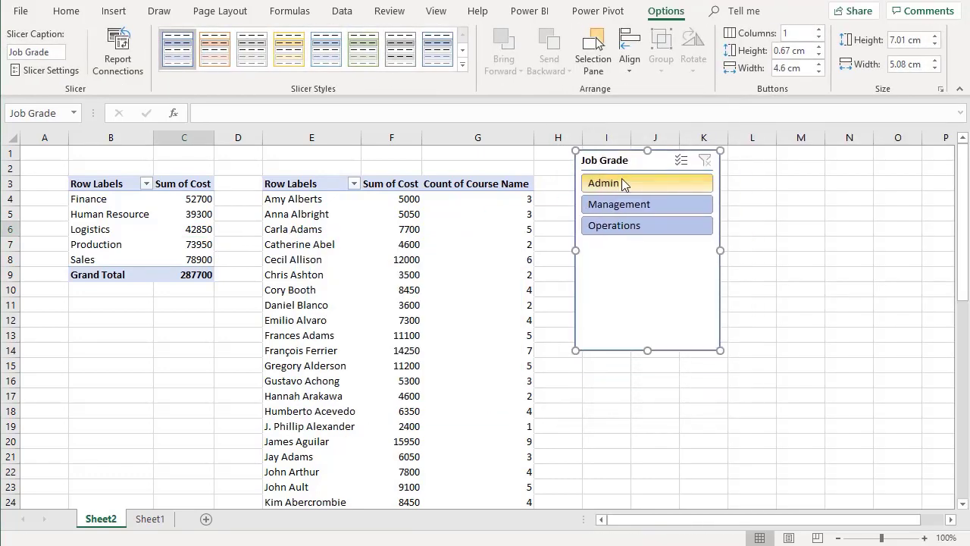
- Filter the Job Grade slicer to Admin and connect the slicer to PivotTable5 as well
click(623, 183)
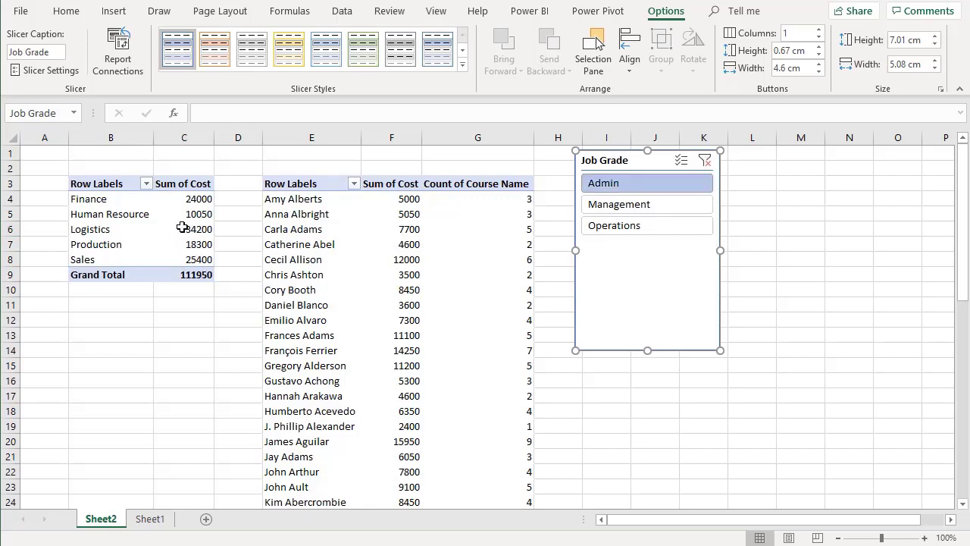
mouse_move(182, 220)
click(125, 66)
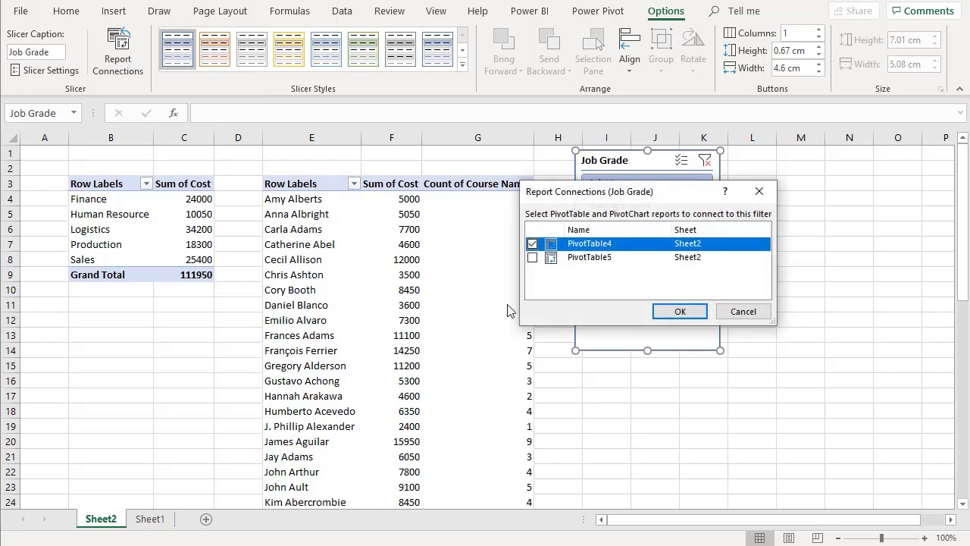
click(533, 258)
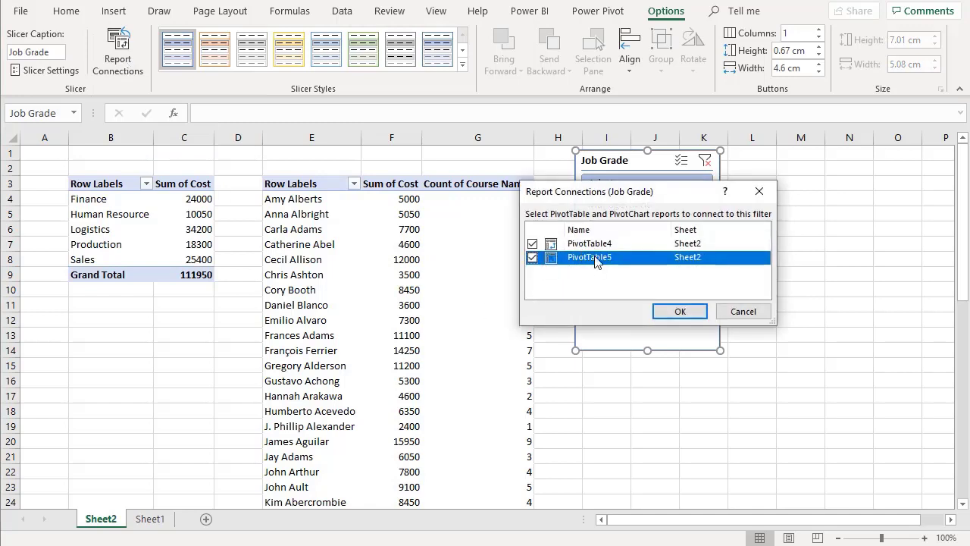
click(680, 310)
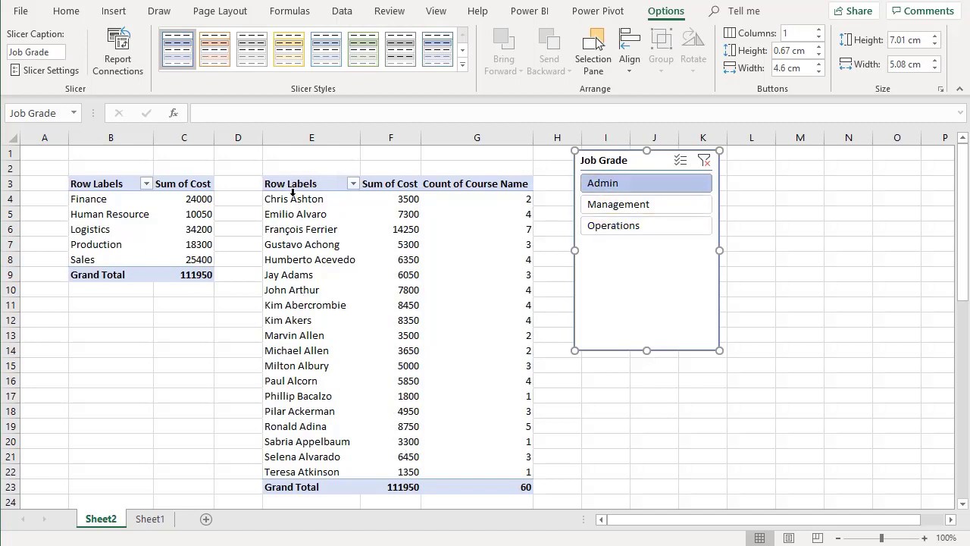
- Compare the grand totals of both PivotTables while switching the Job Grade slicer to other grades and back to Admin
click(191, 276)
click(403, 480)
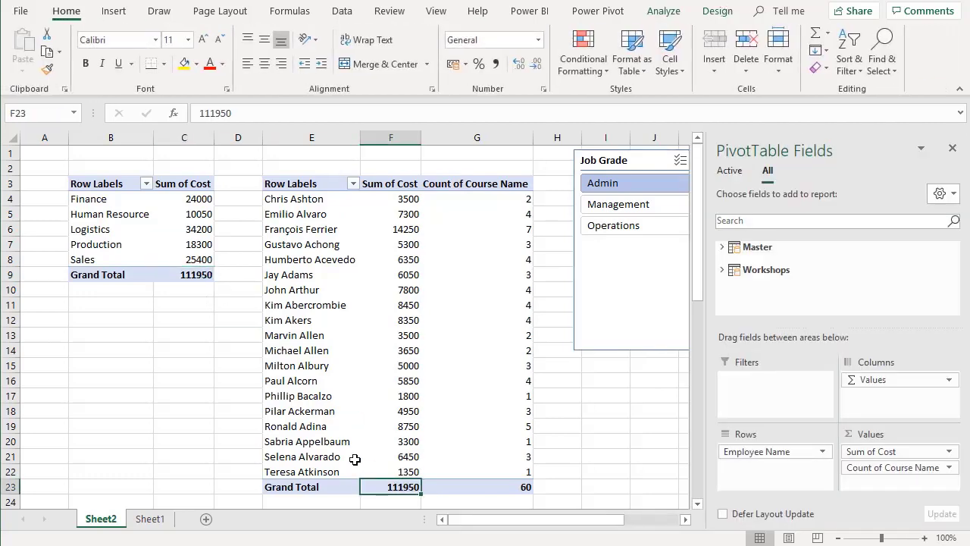
click(189, 275)
click(620, 204)
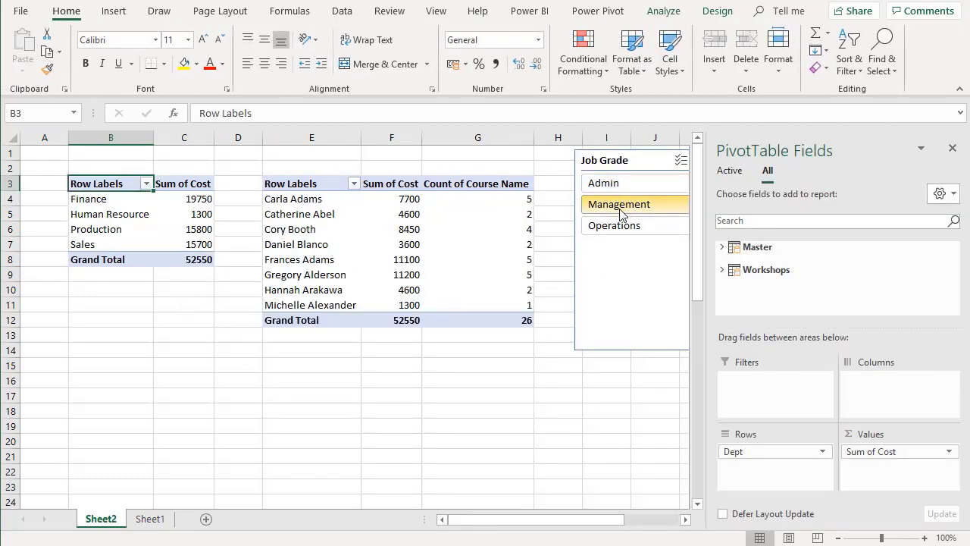
click(624, 225)
click(619, 204)
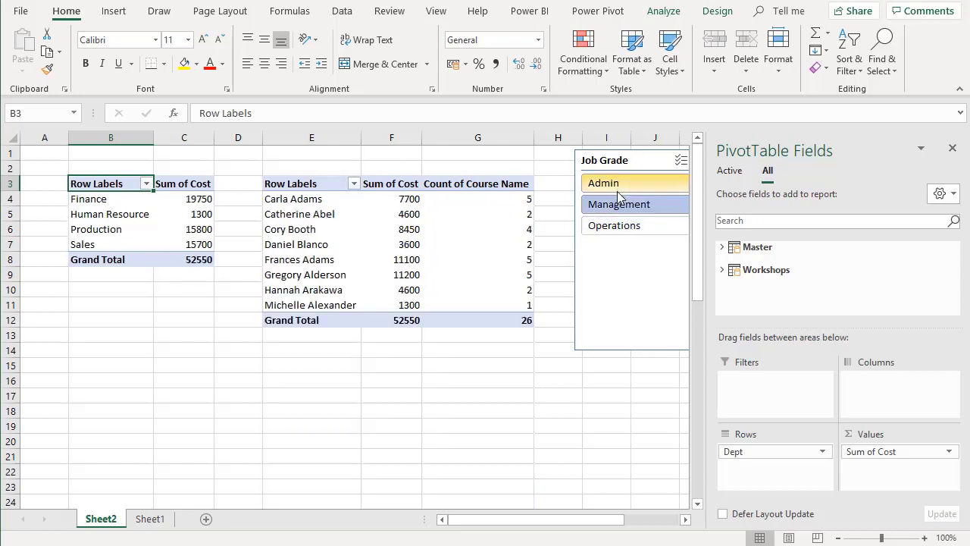
click(614, 186)
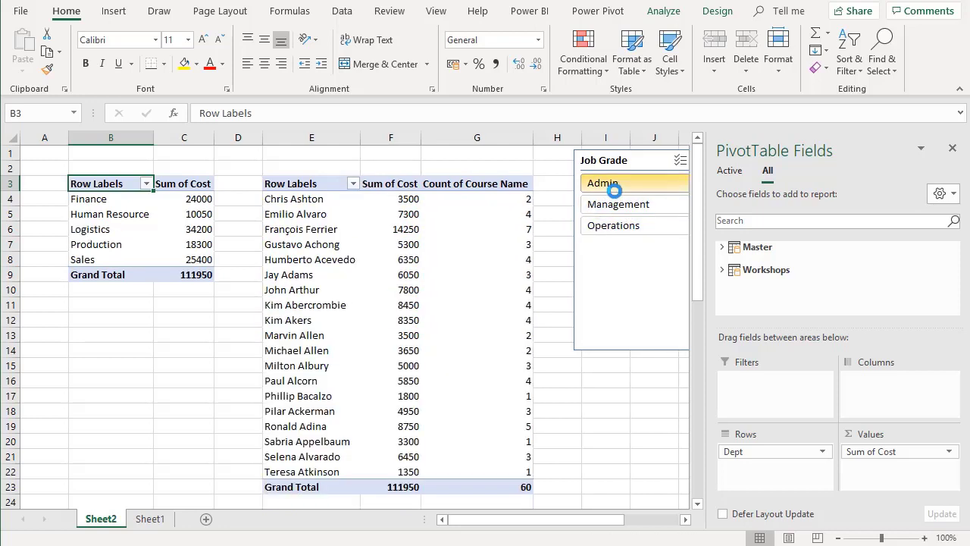
- Shorten the Job Grade slicer to end just below its three buttons and clear its filter
click(637, 307)
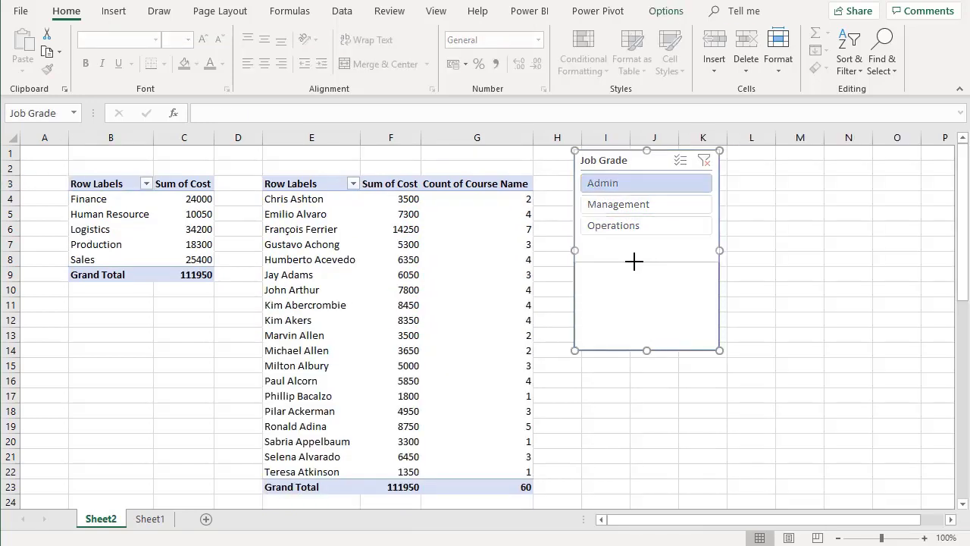
drag(634, 261, 641, 253)
click(704, 162)
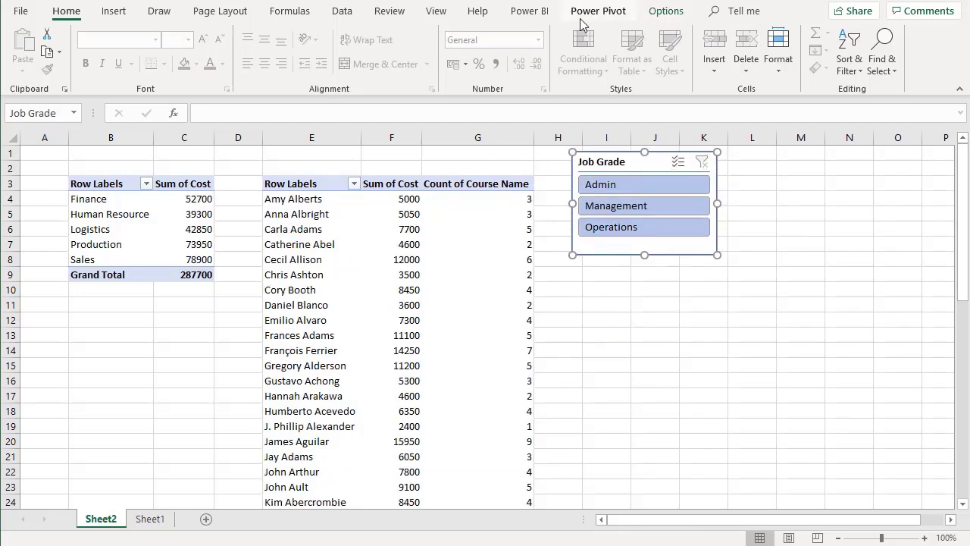
- Insert a Gender slicer for the department PivotTable, place it under the Job Grade slicer and shorten it to about 2.96 cm high
click(394, 259)
click(196, 229)
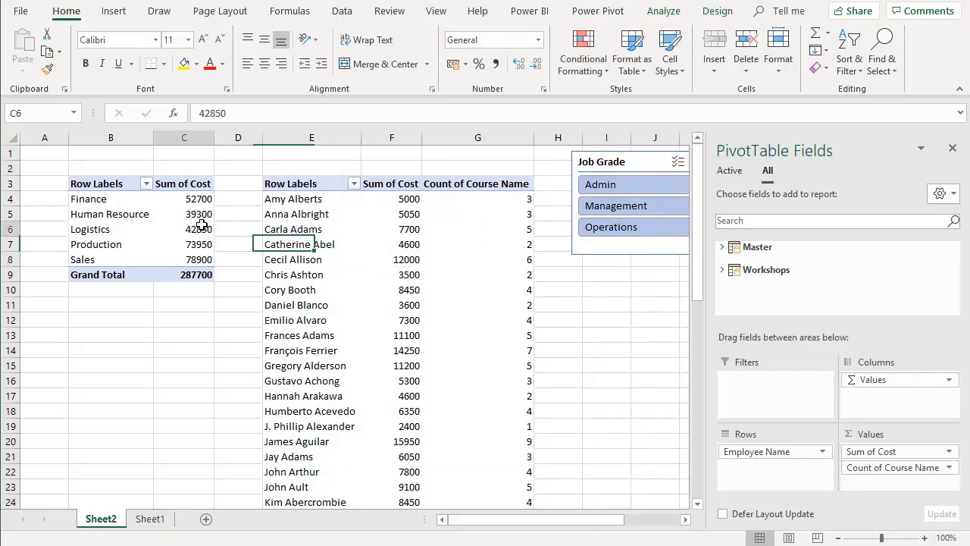
click(677, 12)
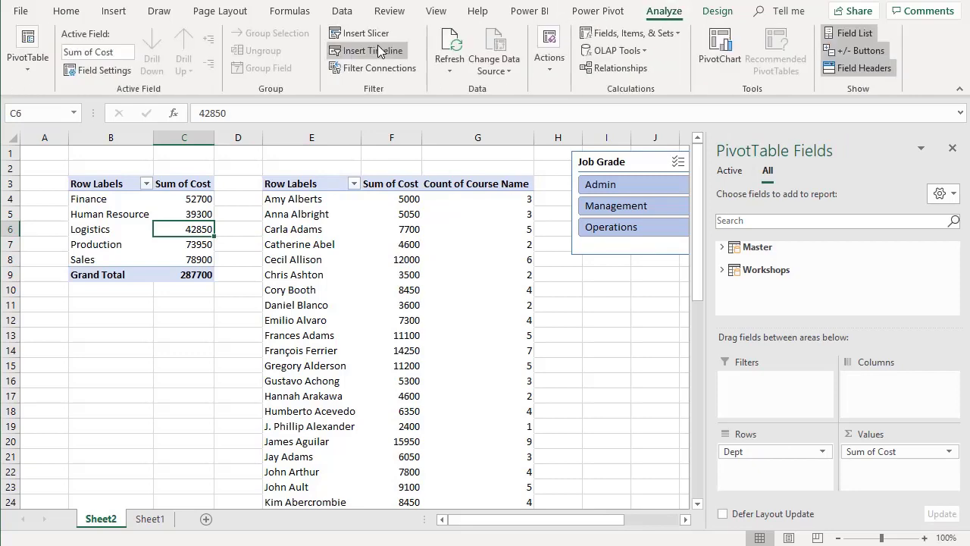
click(629, 259)
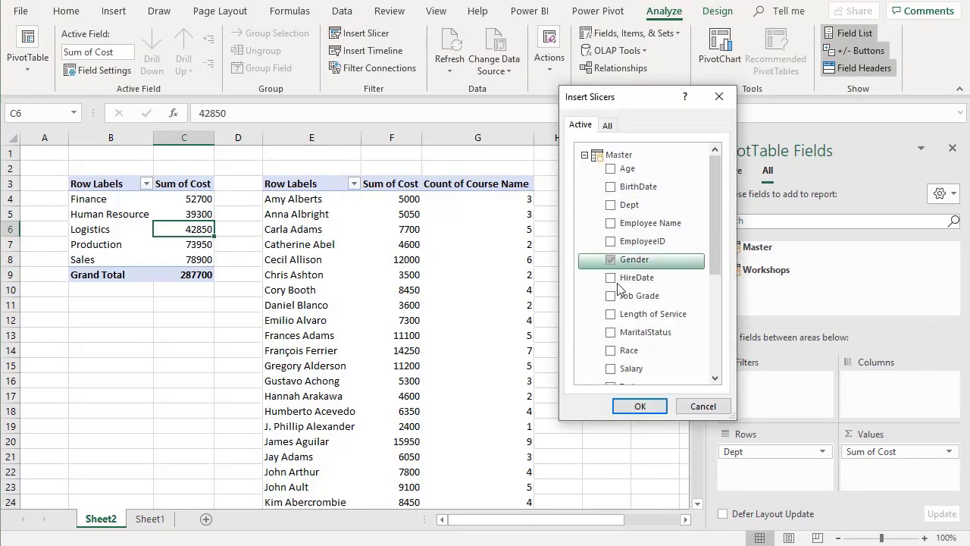
click(638, 407)
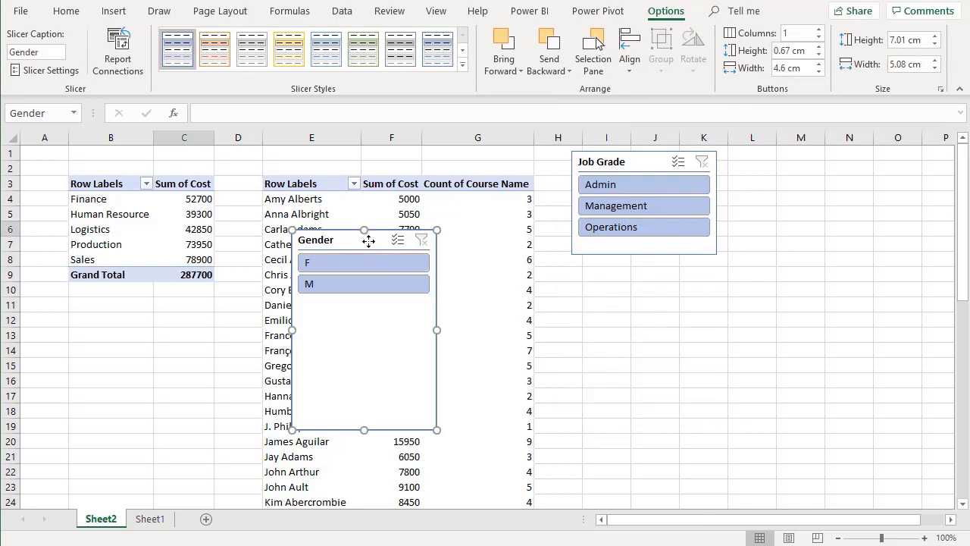
drag(370, 240, 650, 272)
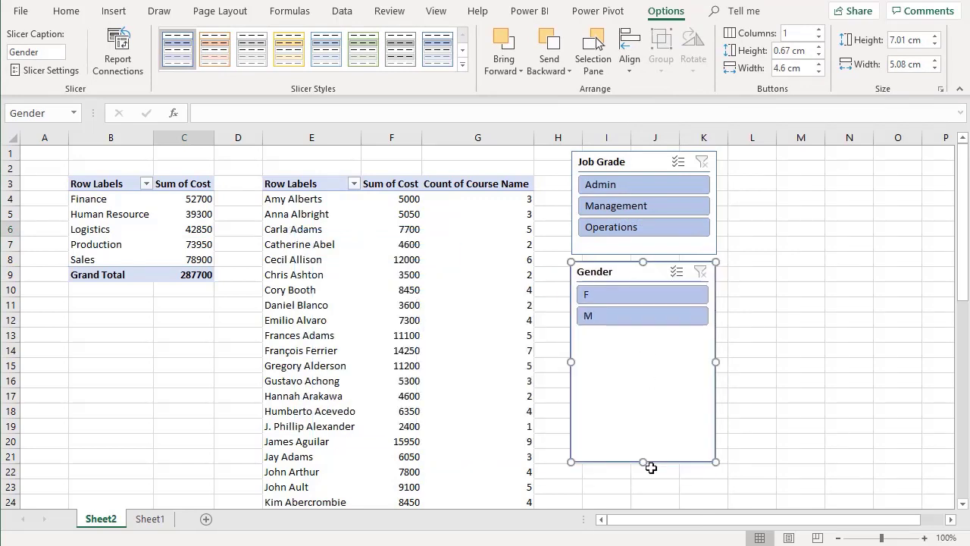
drag(643, 462, 628, 345)
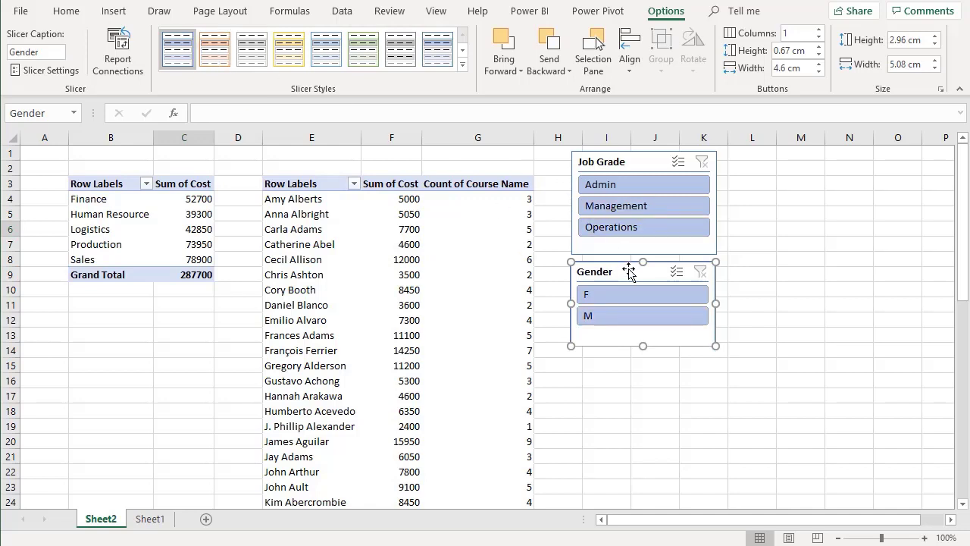
- Connect the Gender slicer to PivotTable5 as well and filter both PivotTables to gender M and job grade Management
click(122, 53)
click(536, 259)
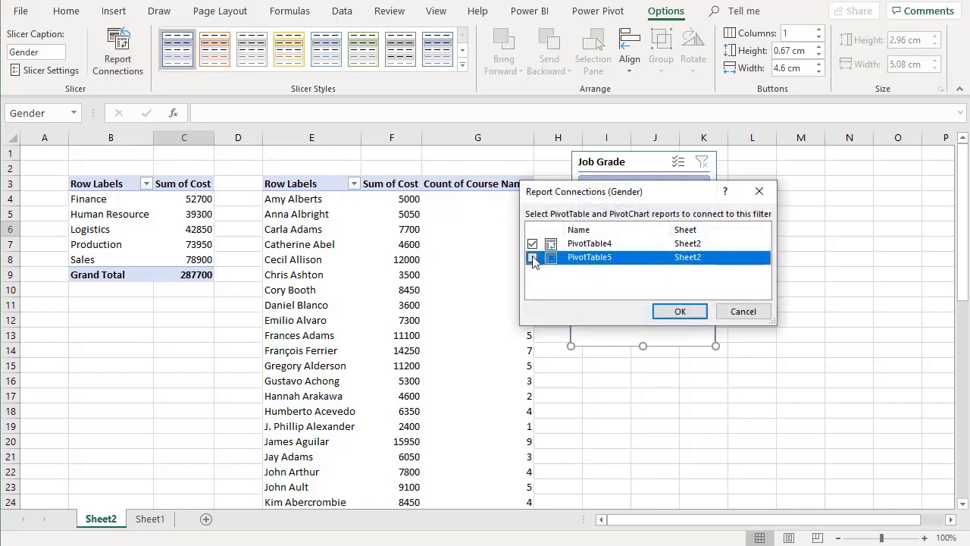
click(680, 312)
click(624, 318)
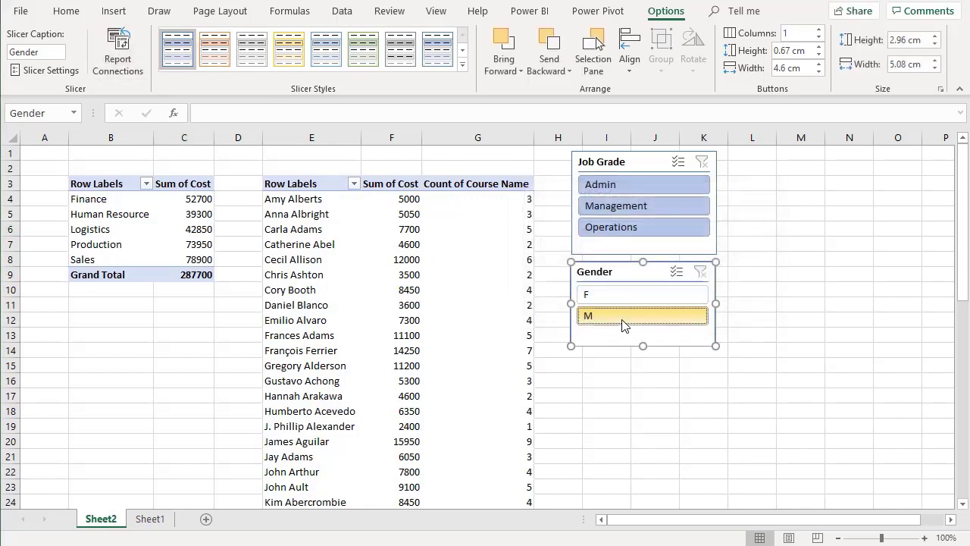
click(632, 213)
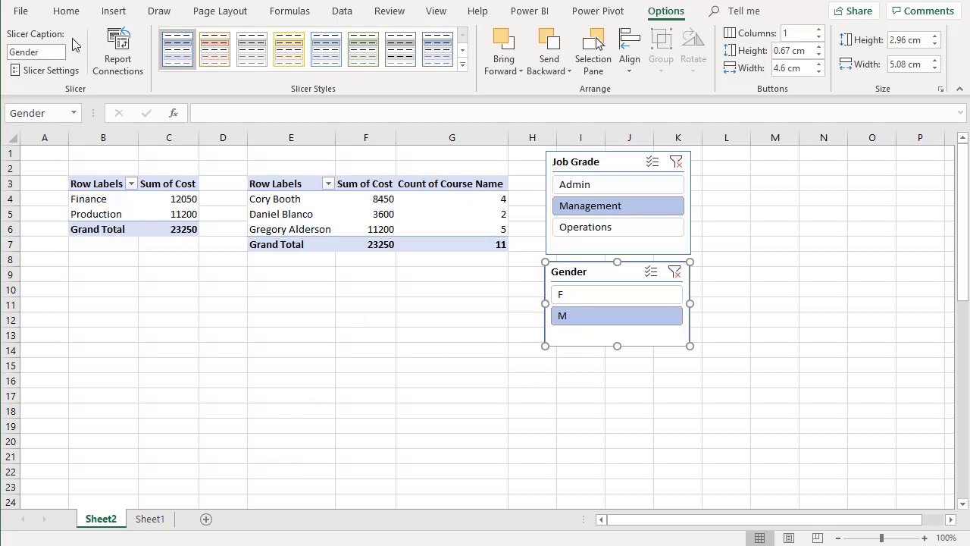
- Switch to the Power Pivot window and review the definition of the relationship between Workshops and Master without changing it
click(591, 13)
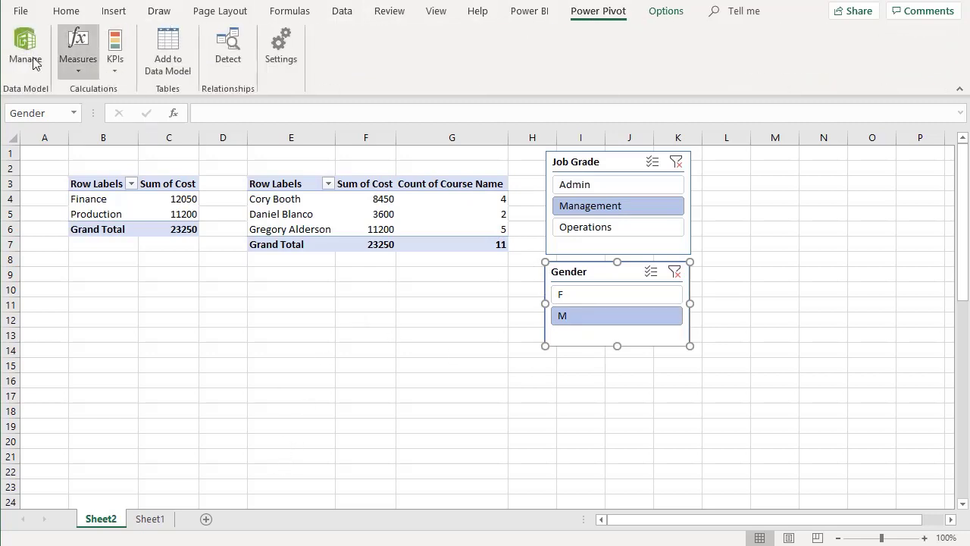
click(21, 47)
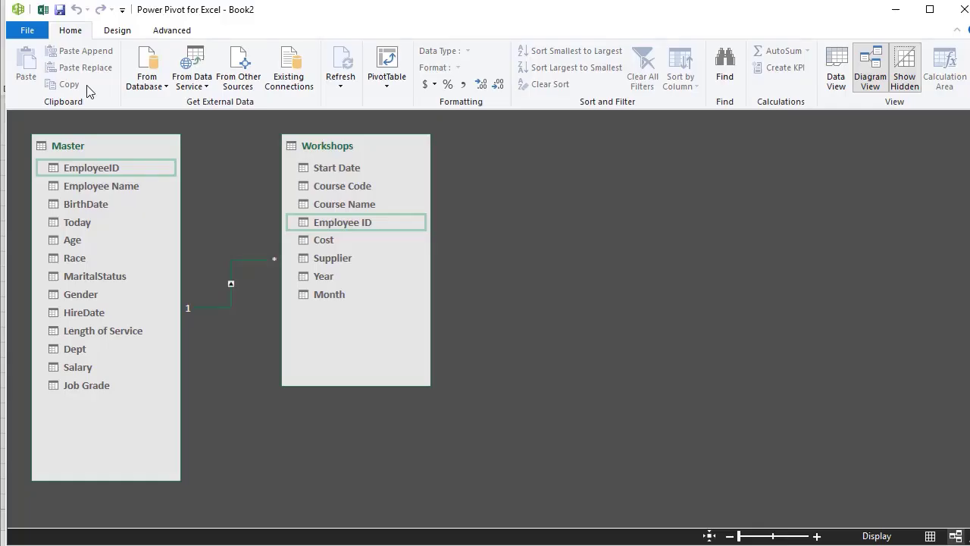
click(124, 32)
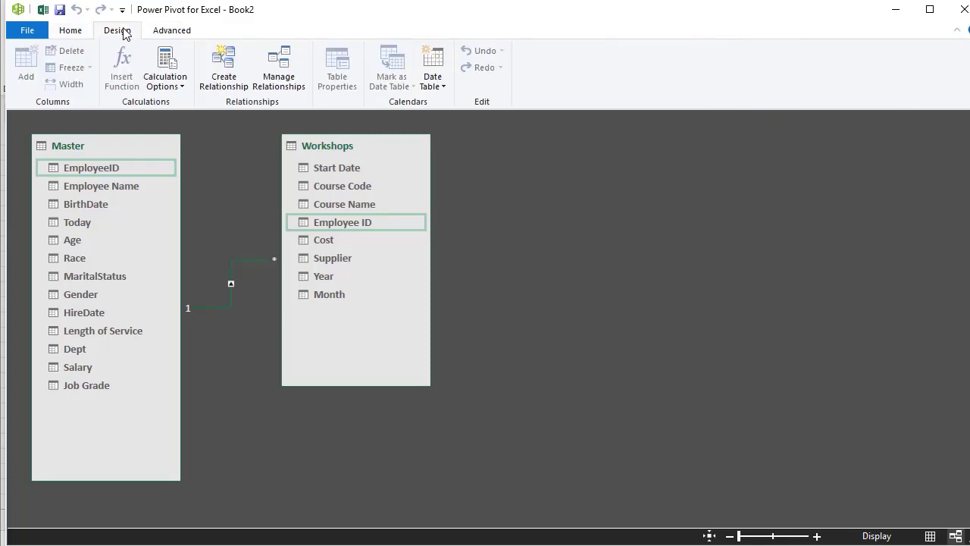
click(280, 80)
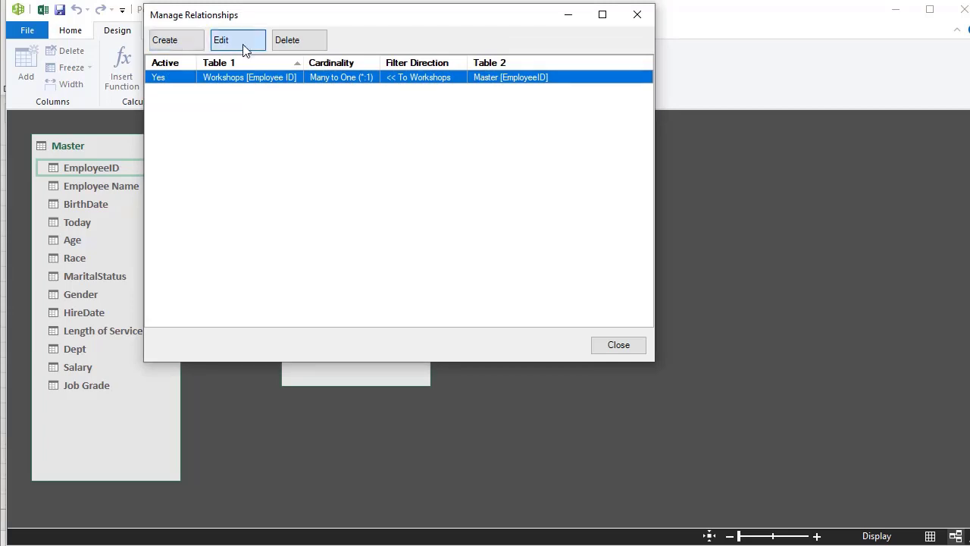
click(245, 47)
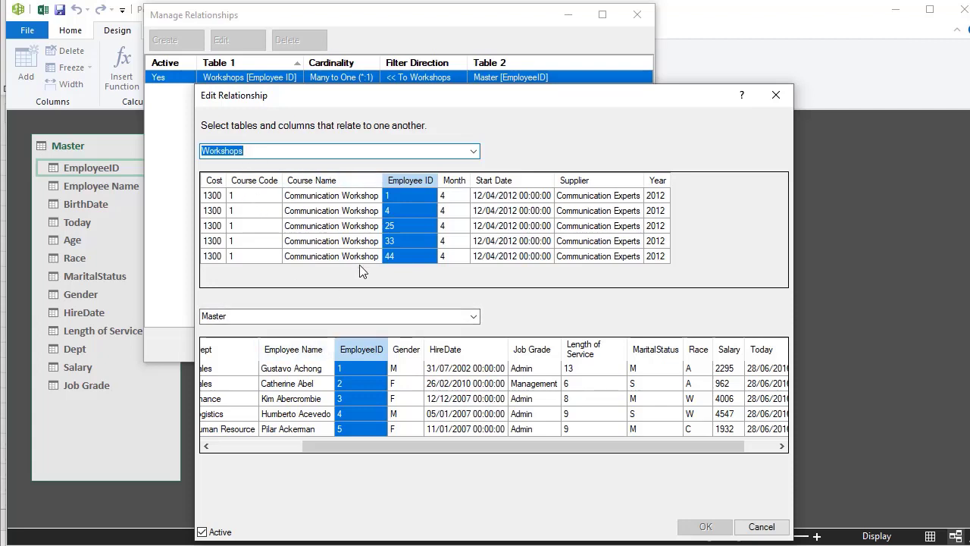
click(761, 526)
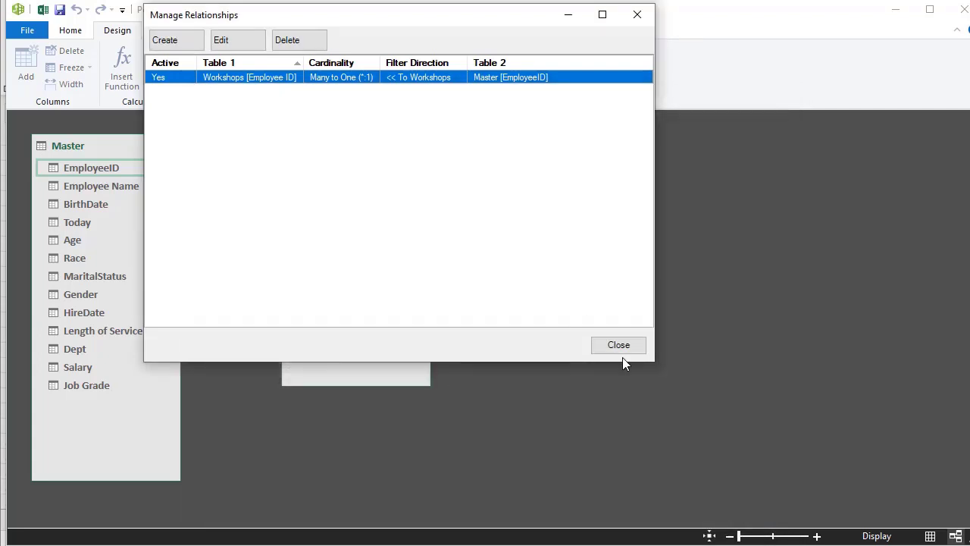
click(618, 345)
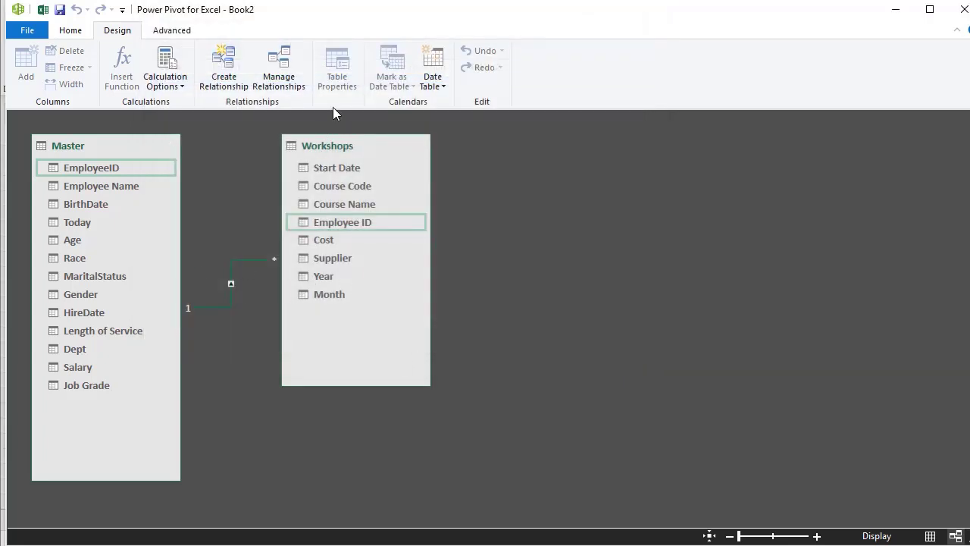